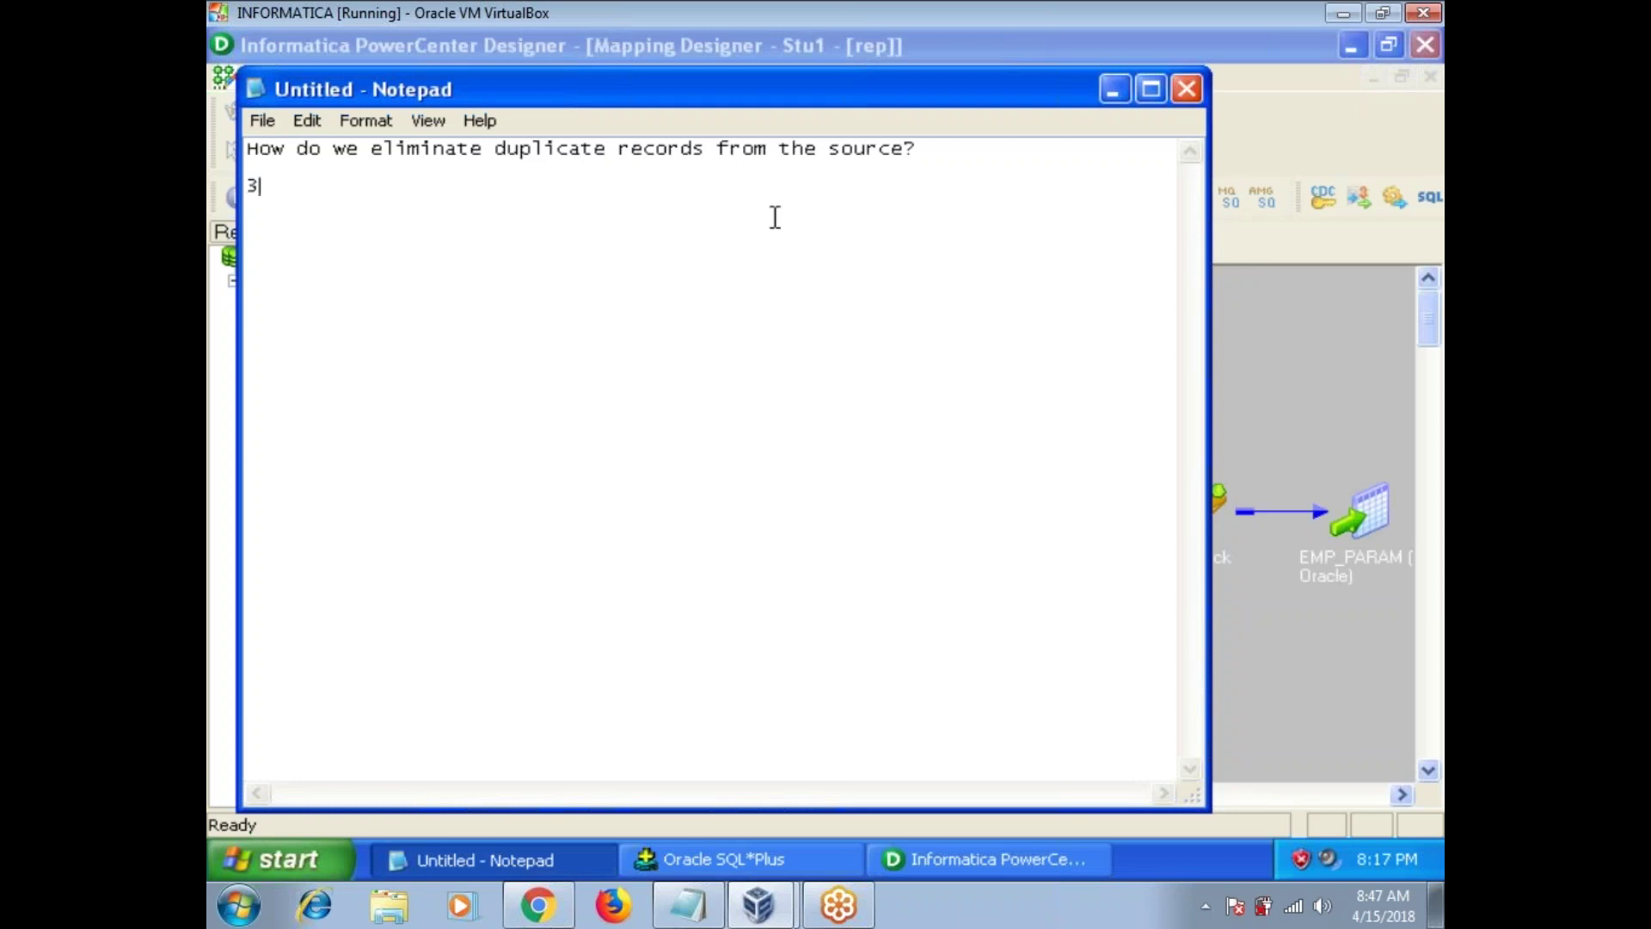
pyautogui.write(' ways  ')
pyautogui.write('1. ')
pyautogui.write('Source Qualifier')
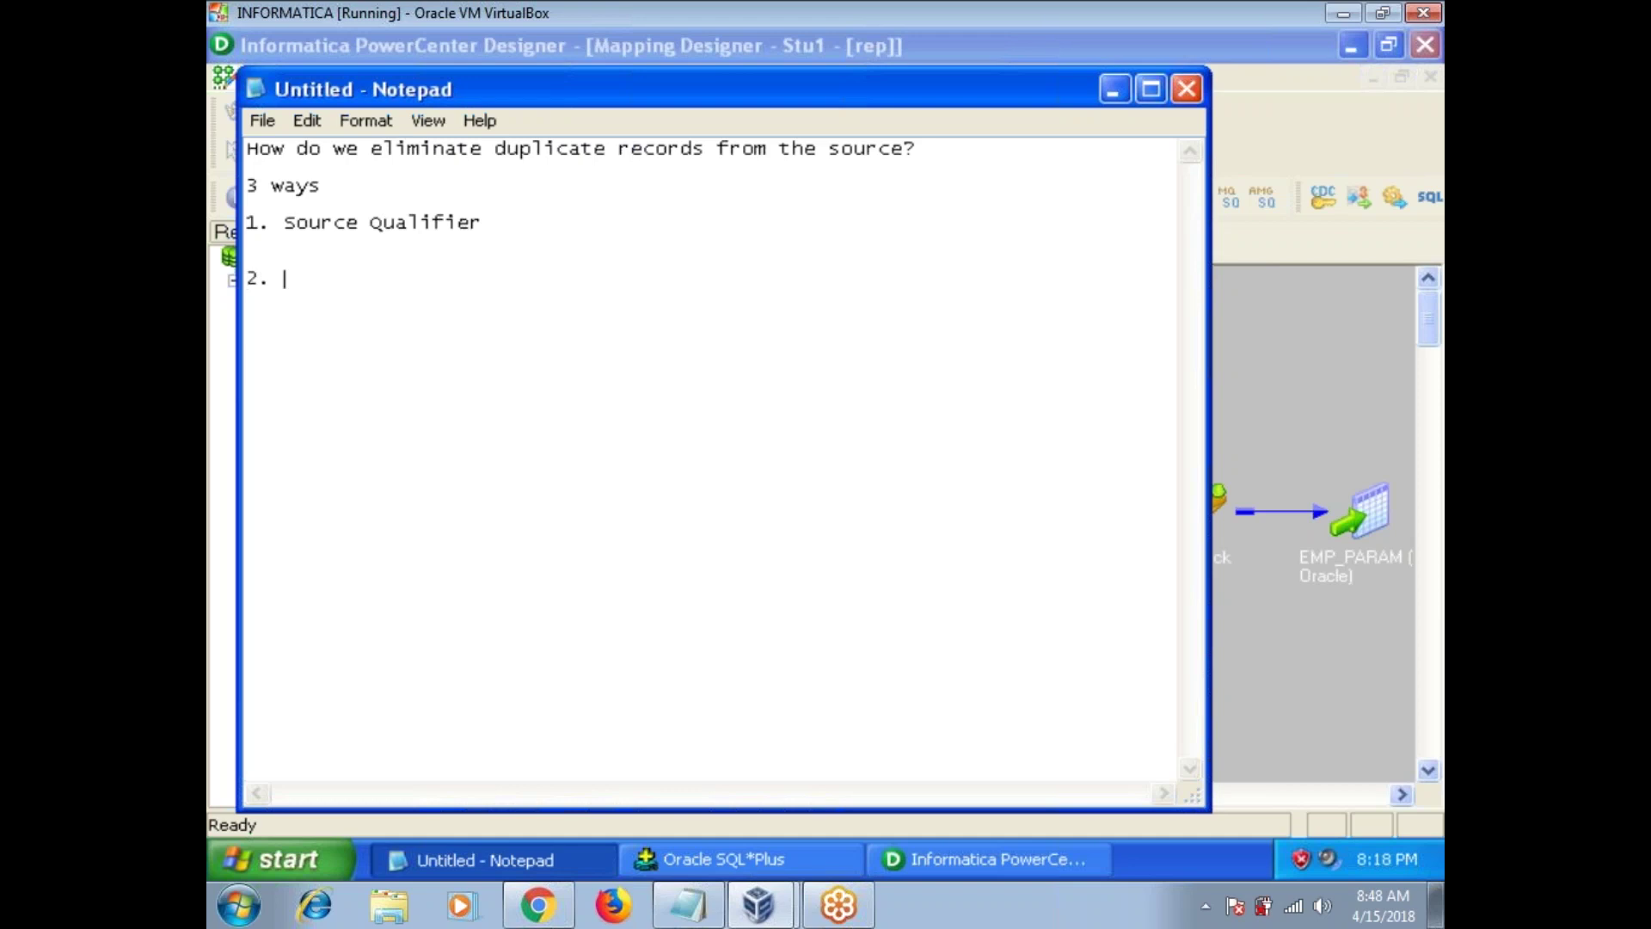
pyautogui.write('   2. Sor')
pyautogui.write('ter')
# Step: Finish the Notepad list: 1. Source Qualifier, 2. Sorter, 3. Aggregator
pyautogui.press('Return')
pyautogui.press('Return')
pyautogui.write('3')
pyautogui.press('BackSpace')
pyautogui.press('BackSpace')
pyautogui.write('3. Aggr')
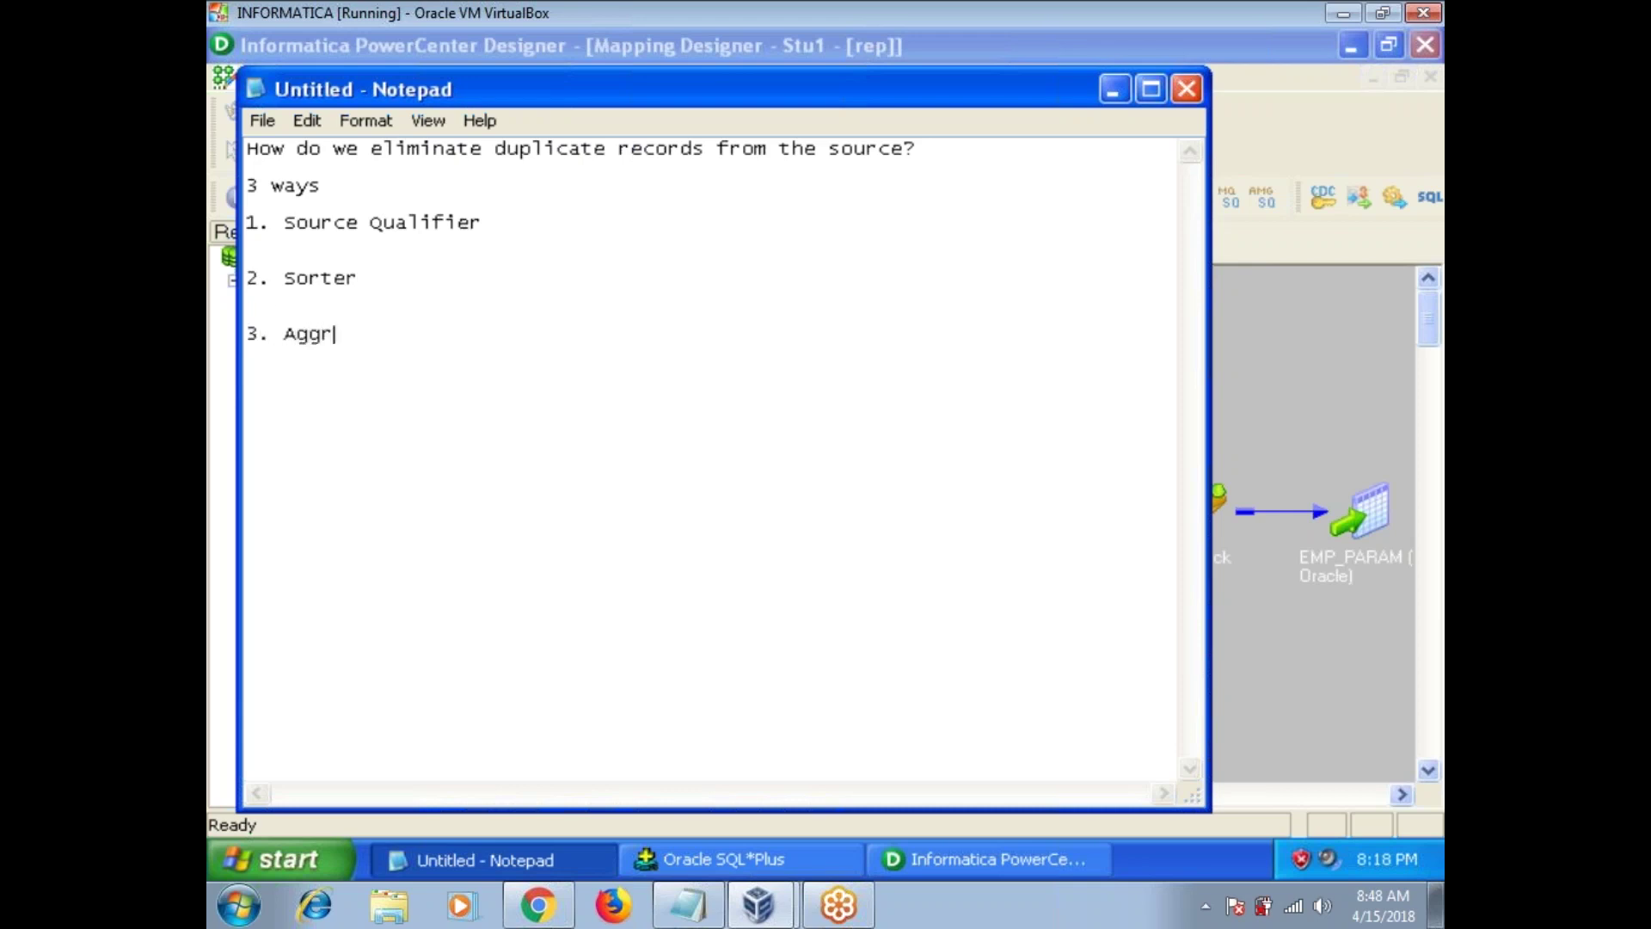
pyautogui.write('egator')
pyautogui.click(723, 859)
pyautogui.write('conn')
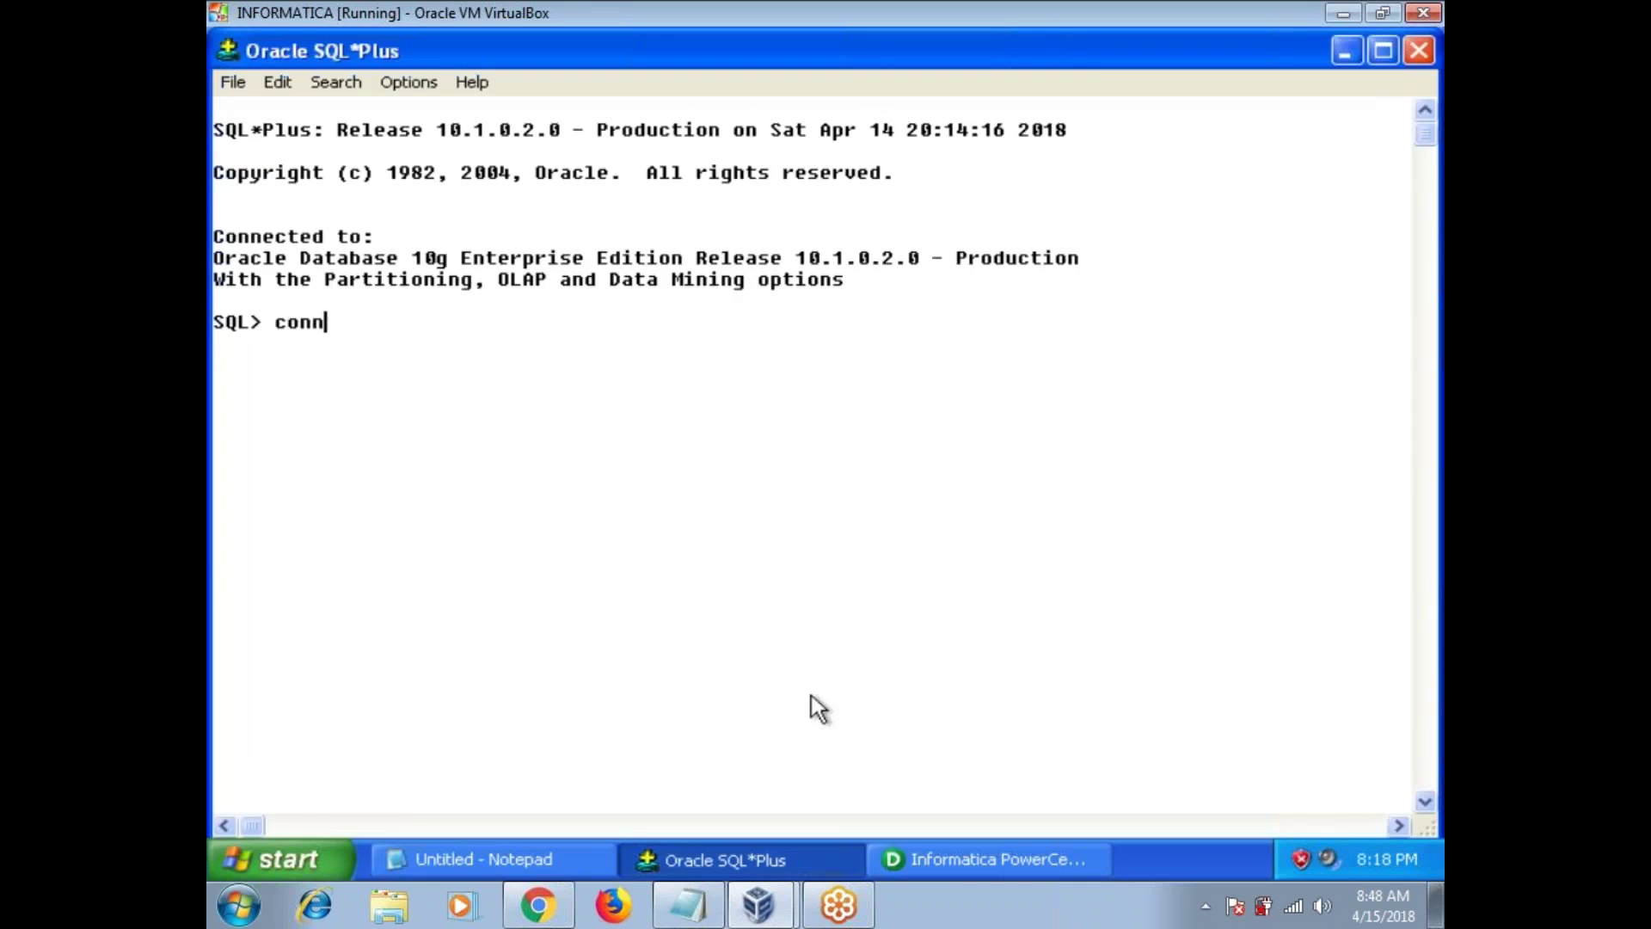
pyautogui.write(' source111/sourc')
pyautogui.write('e111')
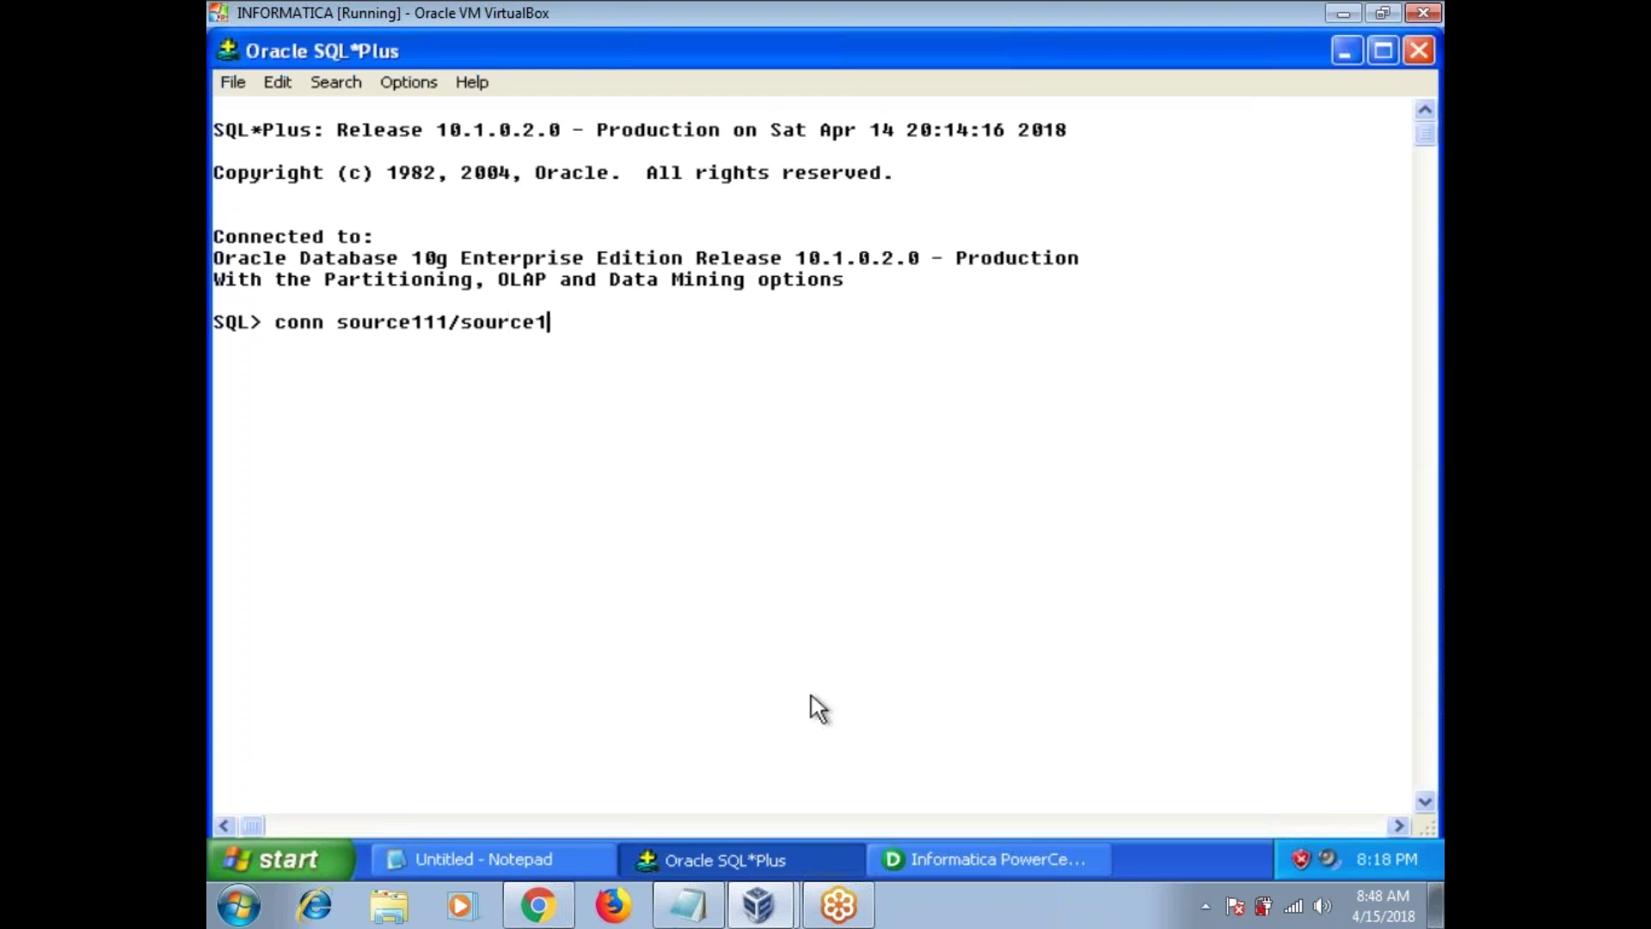
pyautogui.write(';')
# Step: Connect as source111 and list the employee table, highlighting the duplicate raju rows
pyautogui.press('Return')
pyautogui.write('select ')
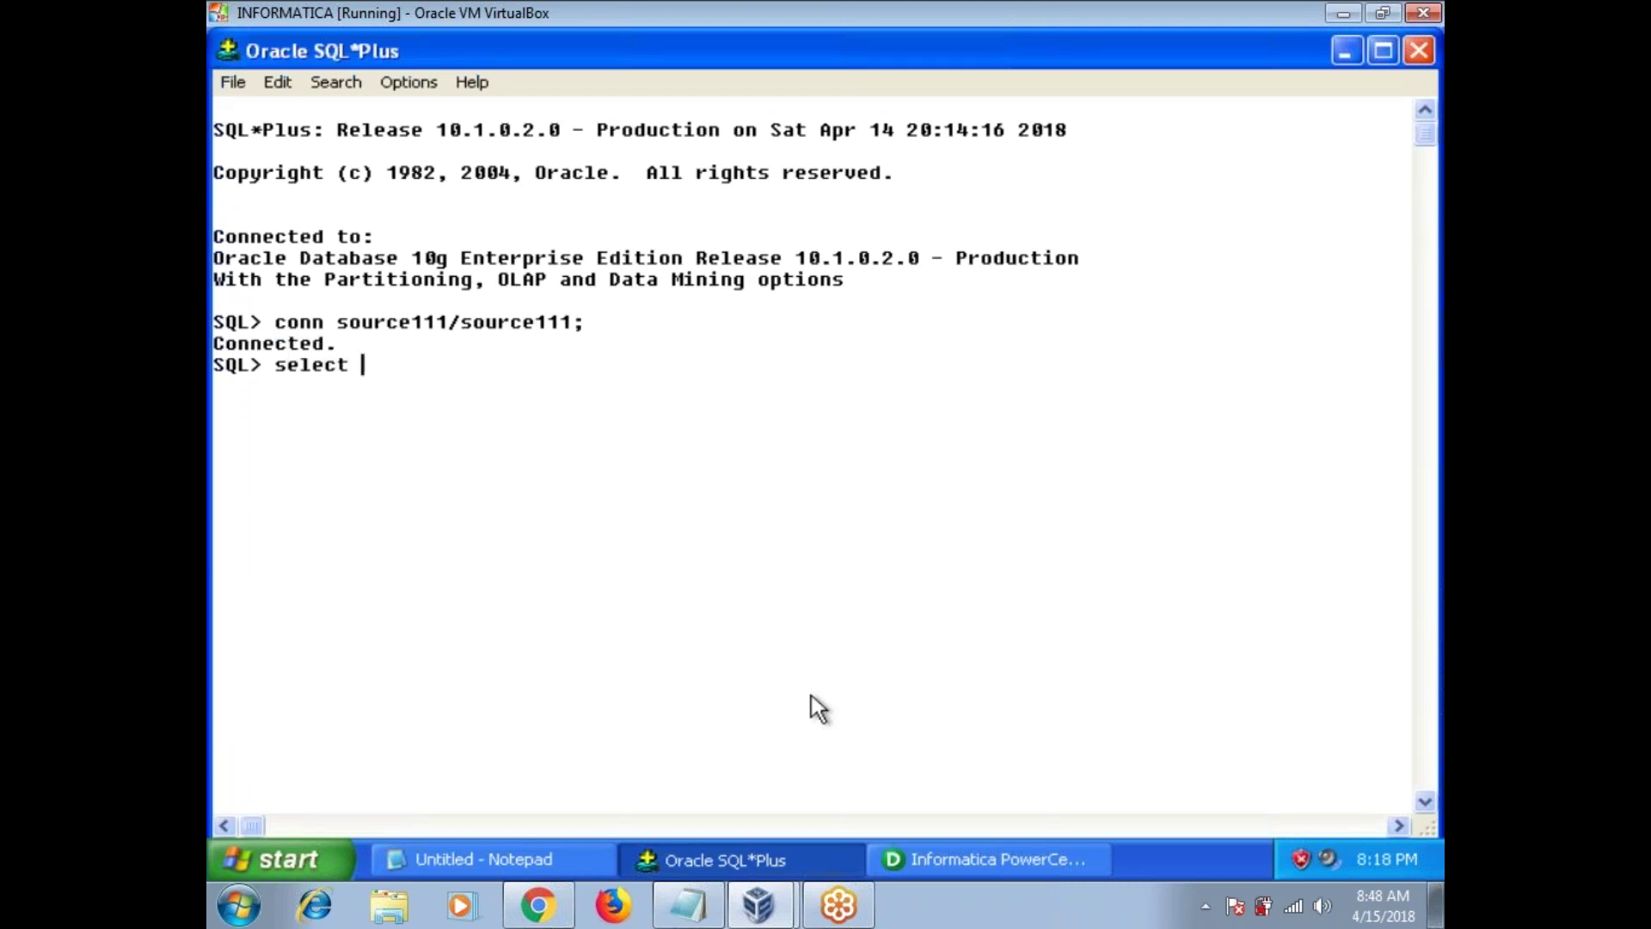
pyautogui.write('*from empl')
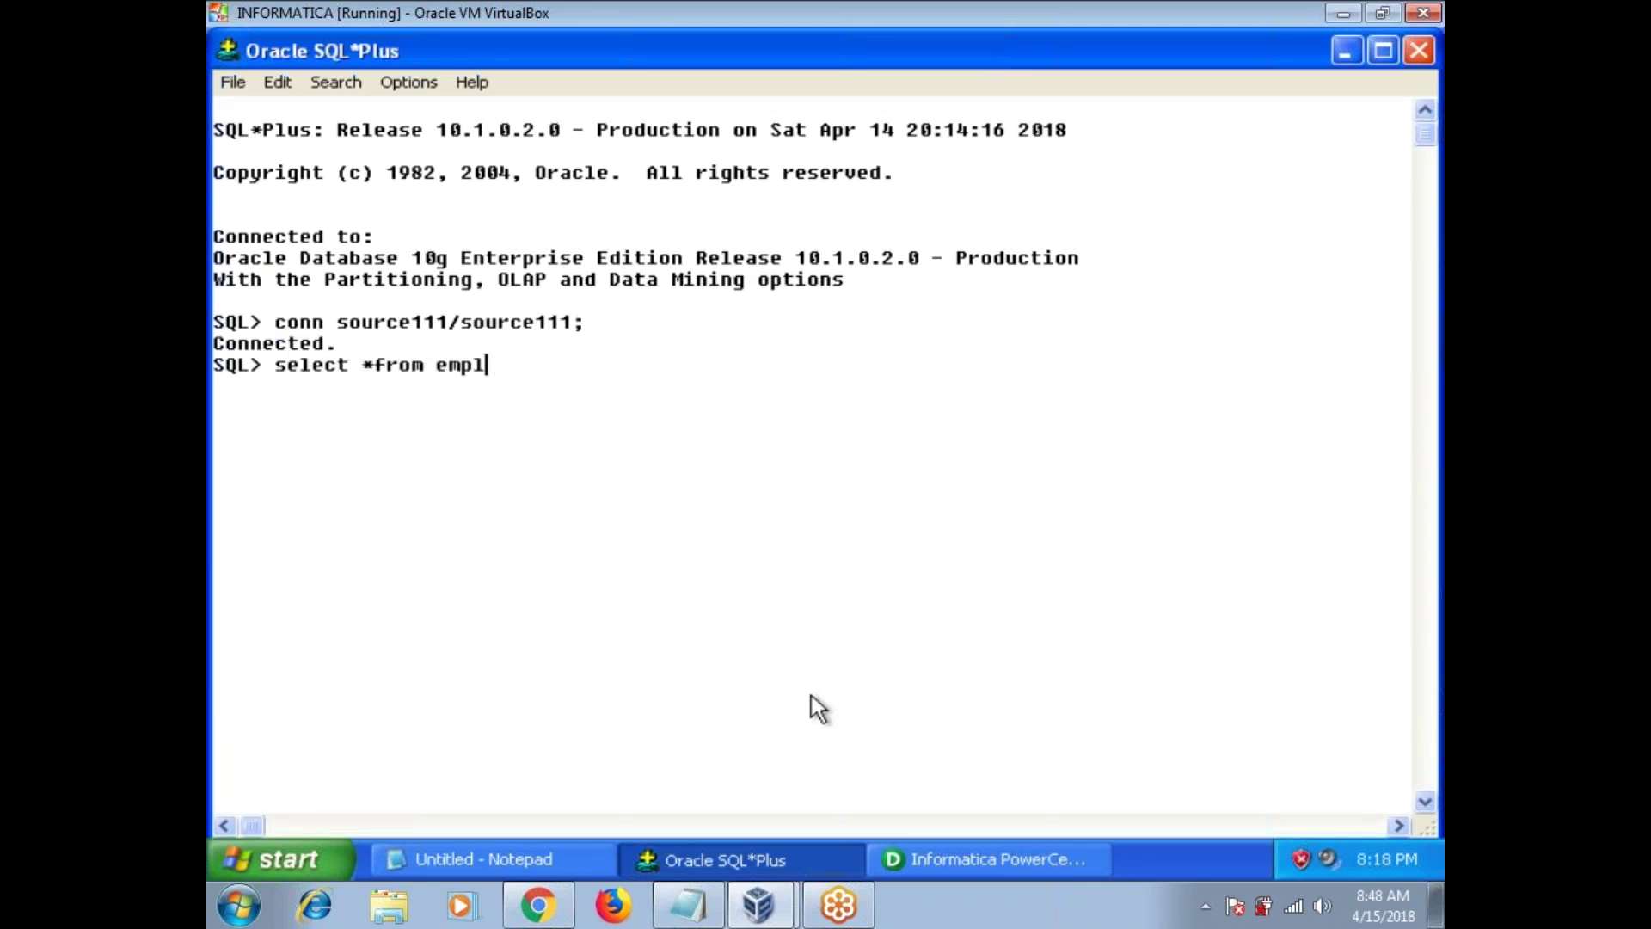
pyautogui.write('oyee;')
pyautogui.press('Return')
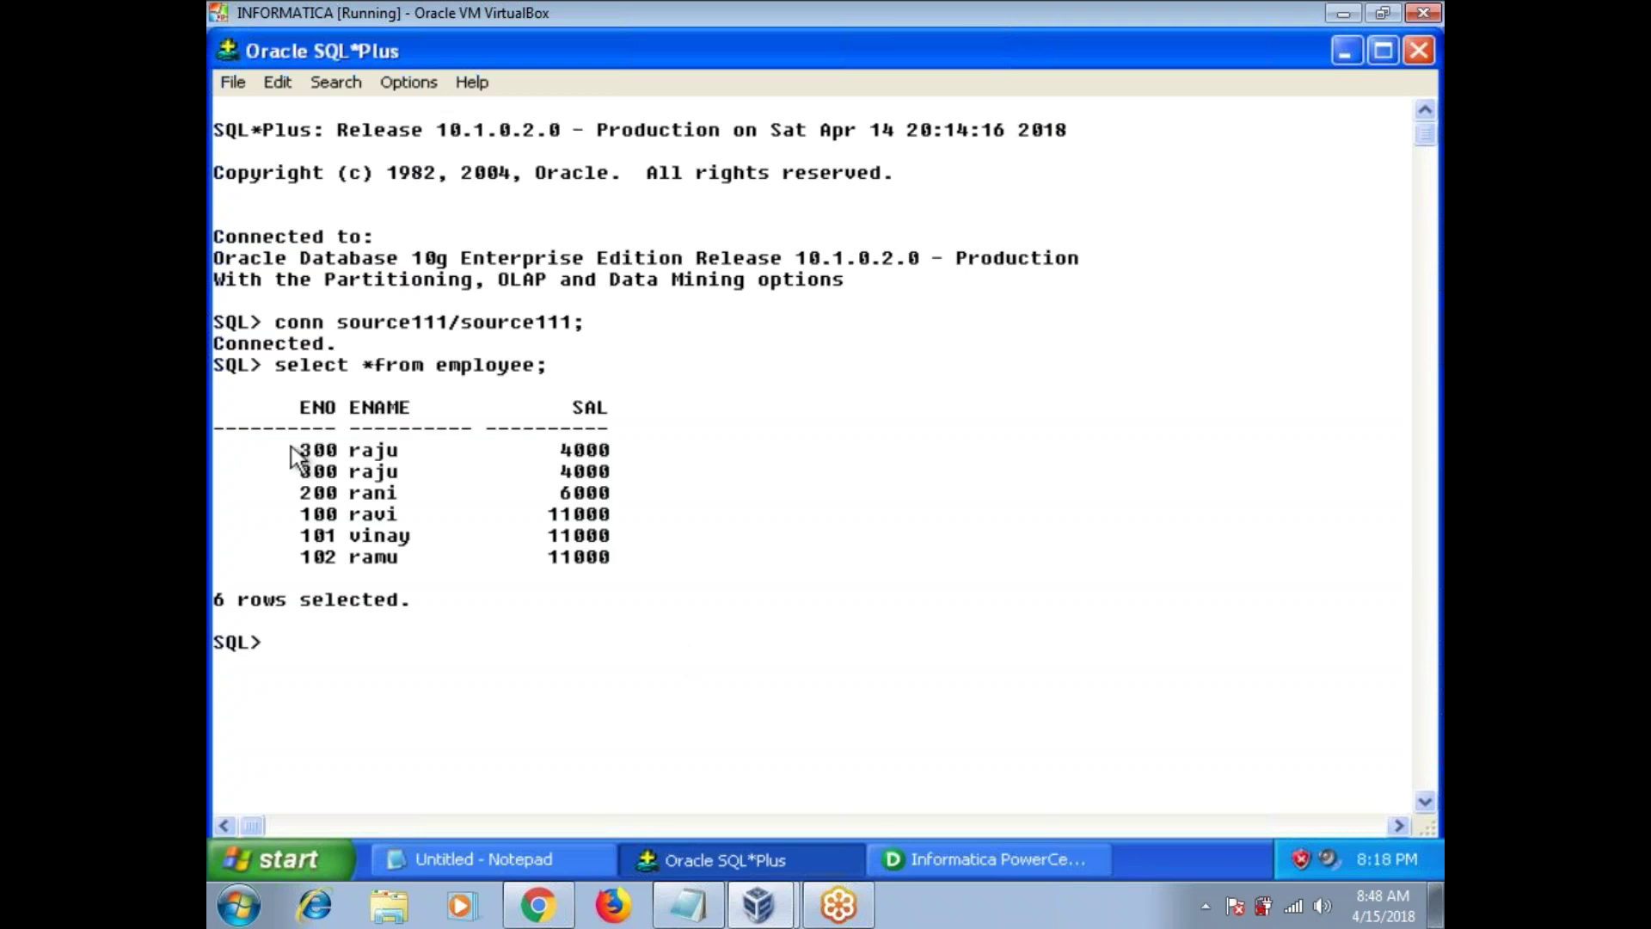
pyautogui.moveTo(292, 447); pyautogui.dragTo(629, 480)
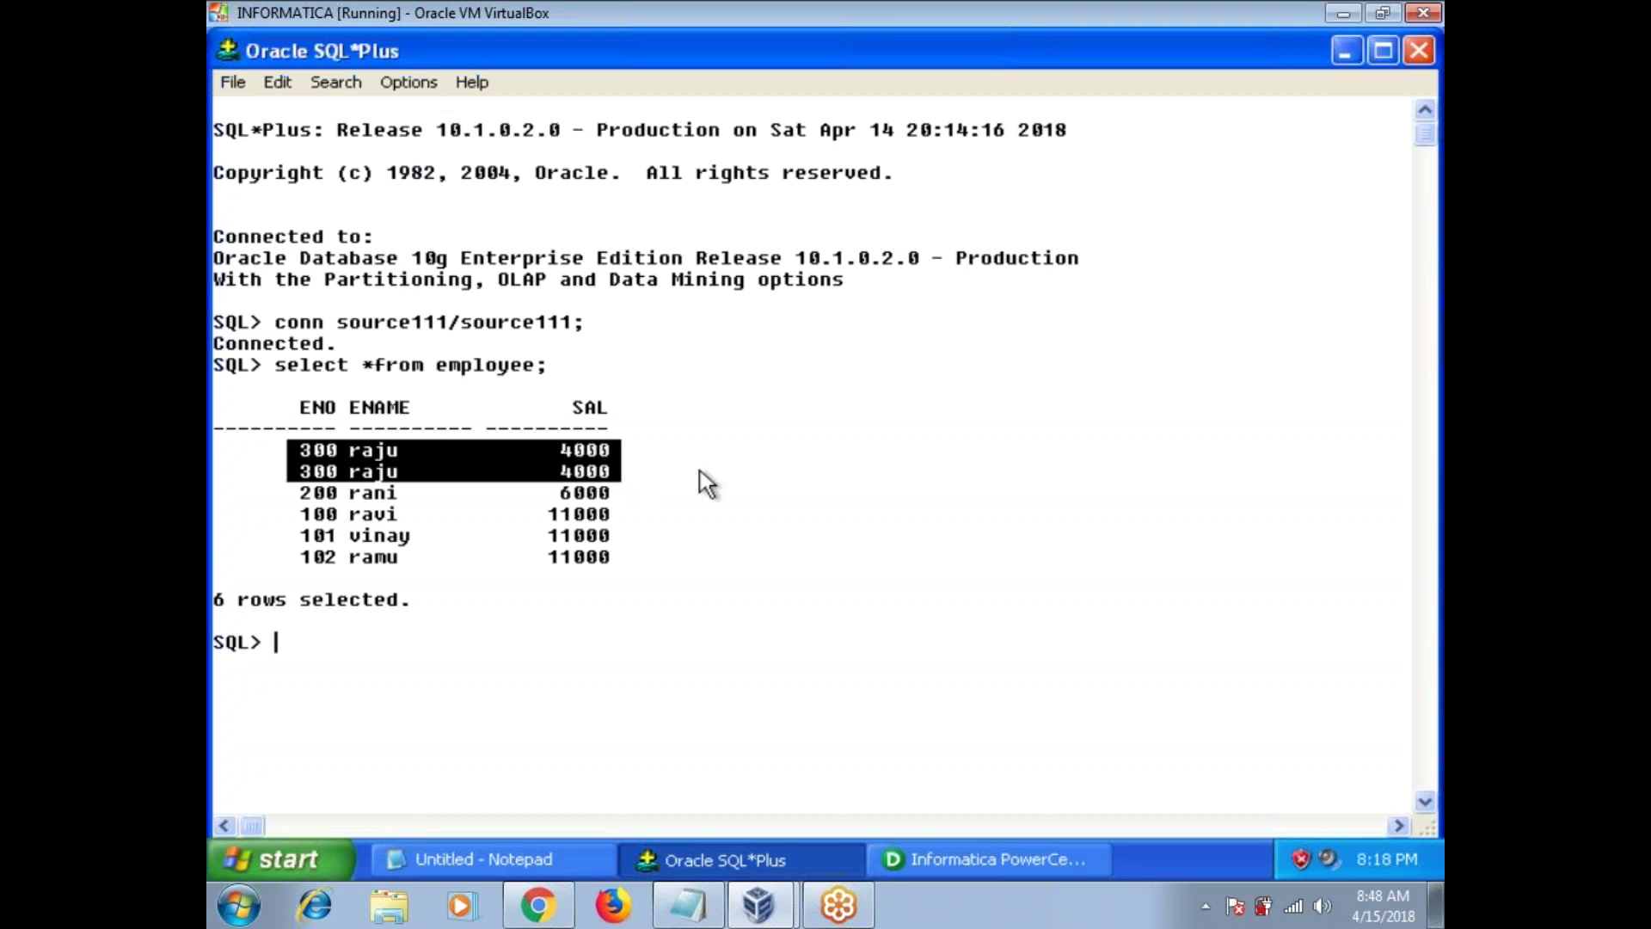
pyautogui.write('conn t')
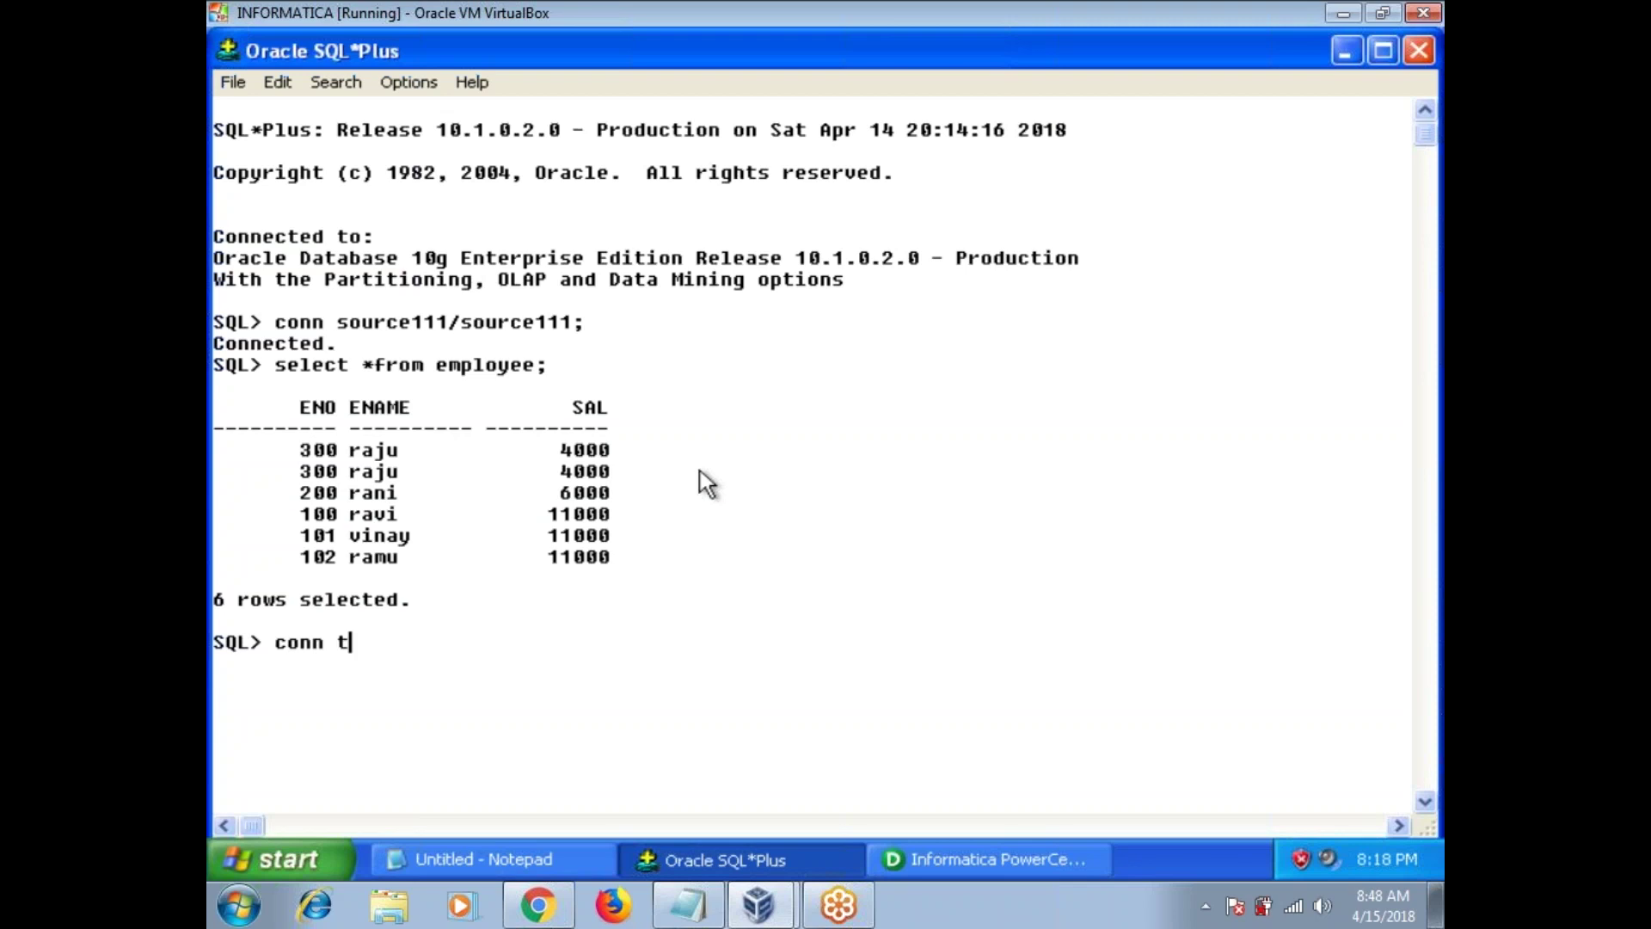
pyautogui.write('arget111')
pyautogui.write('/target111')
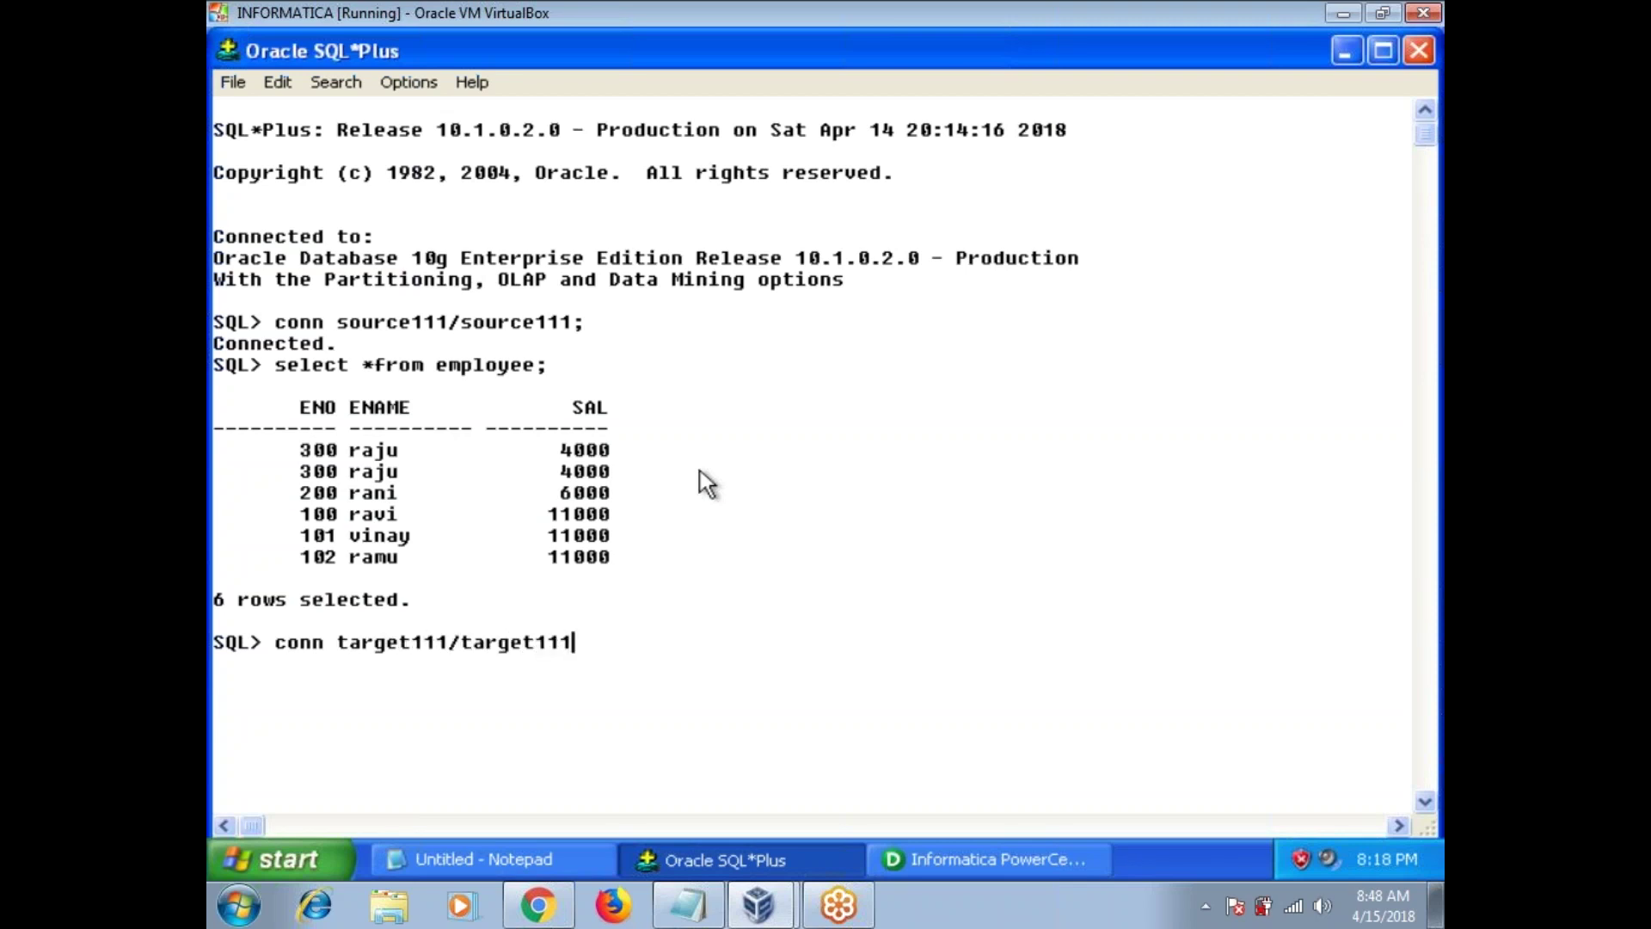
pyautogui.write(';')
# Step: Connect as target111 and show that the emp table is empty
pyautogui.press('Return')
pyautogui.write('select ')
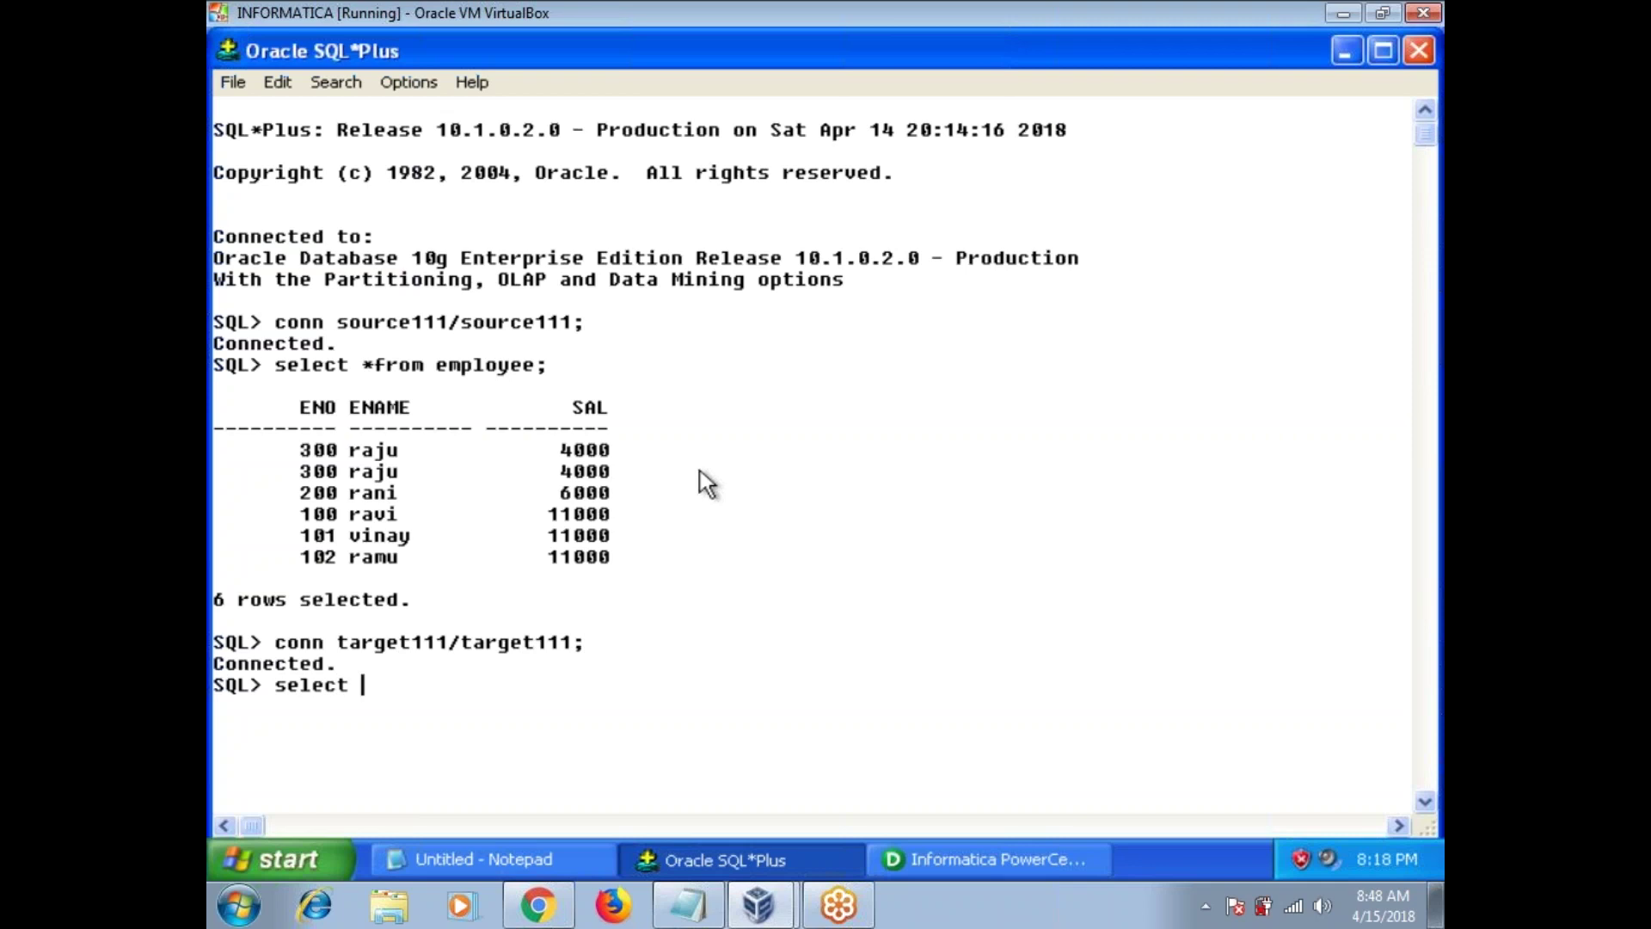
pyautogui.write('*from emp;')
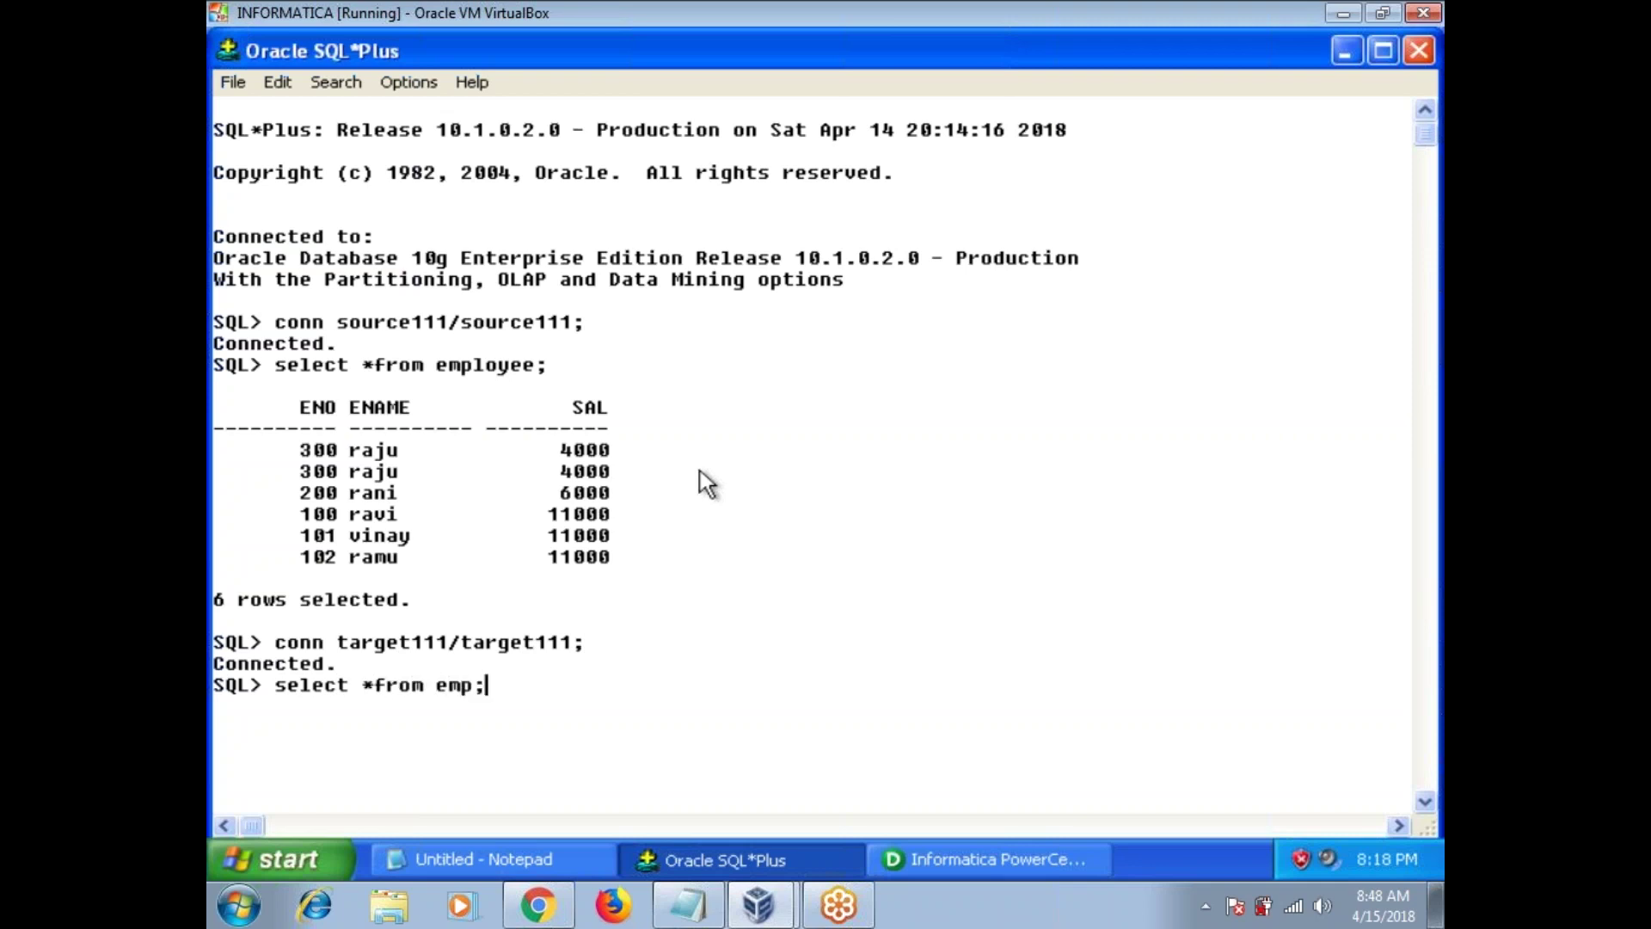
pyautogui.press('Return')
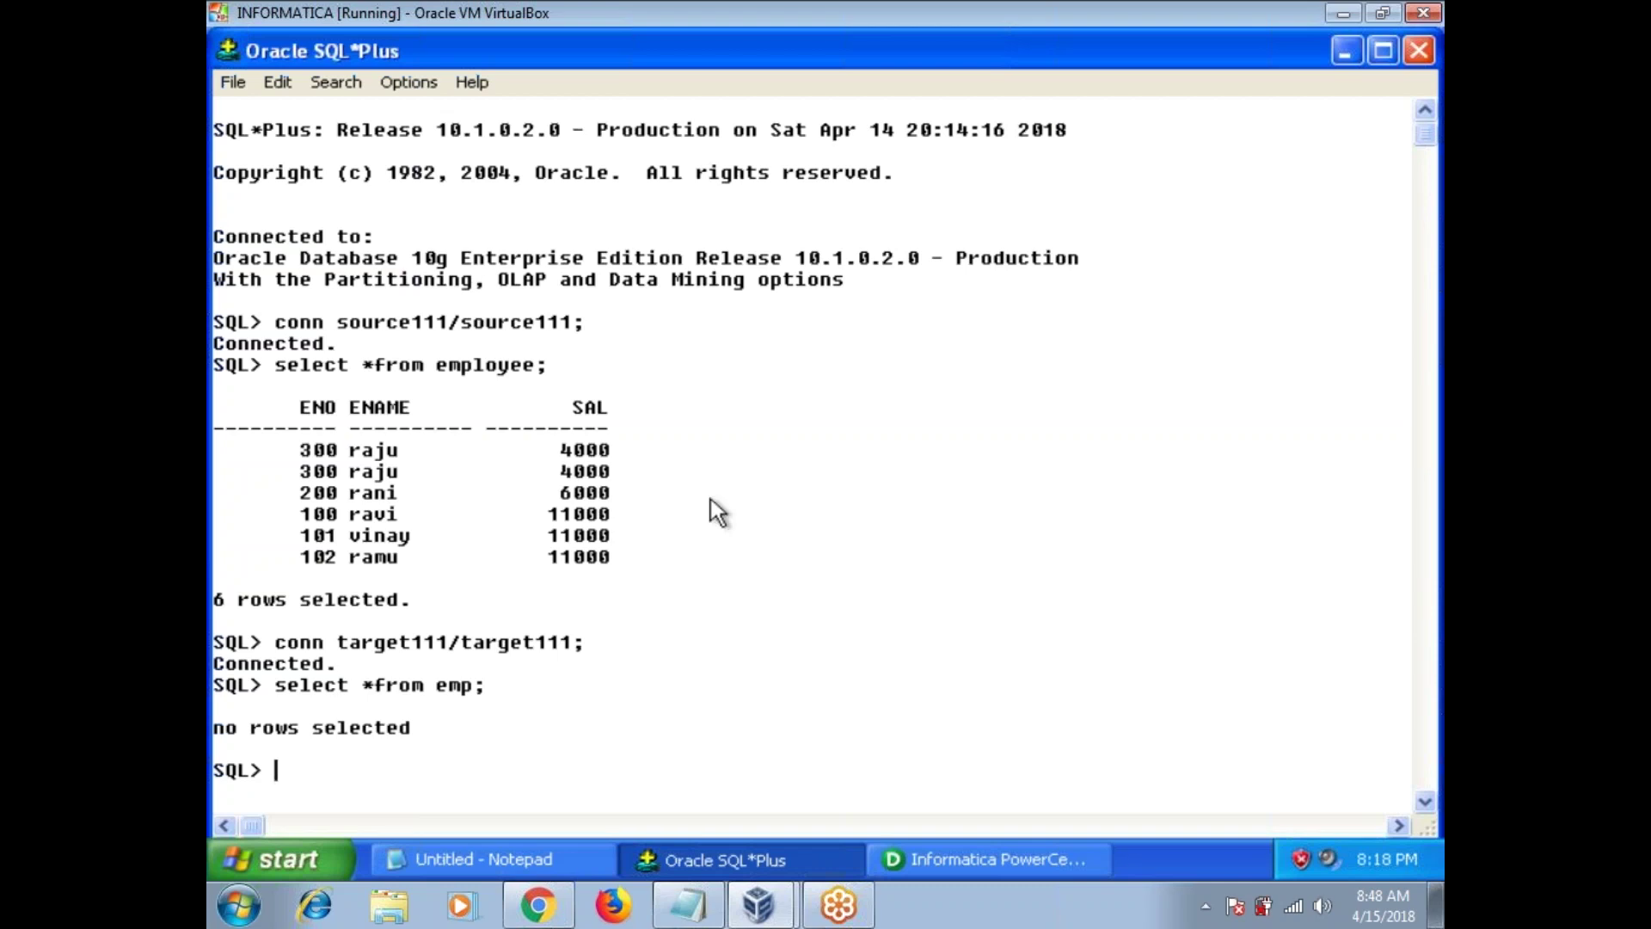
pyautogui.click(956, 860)
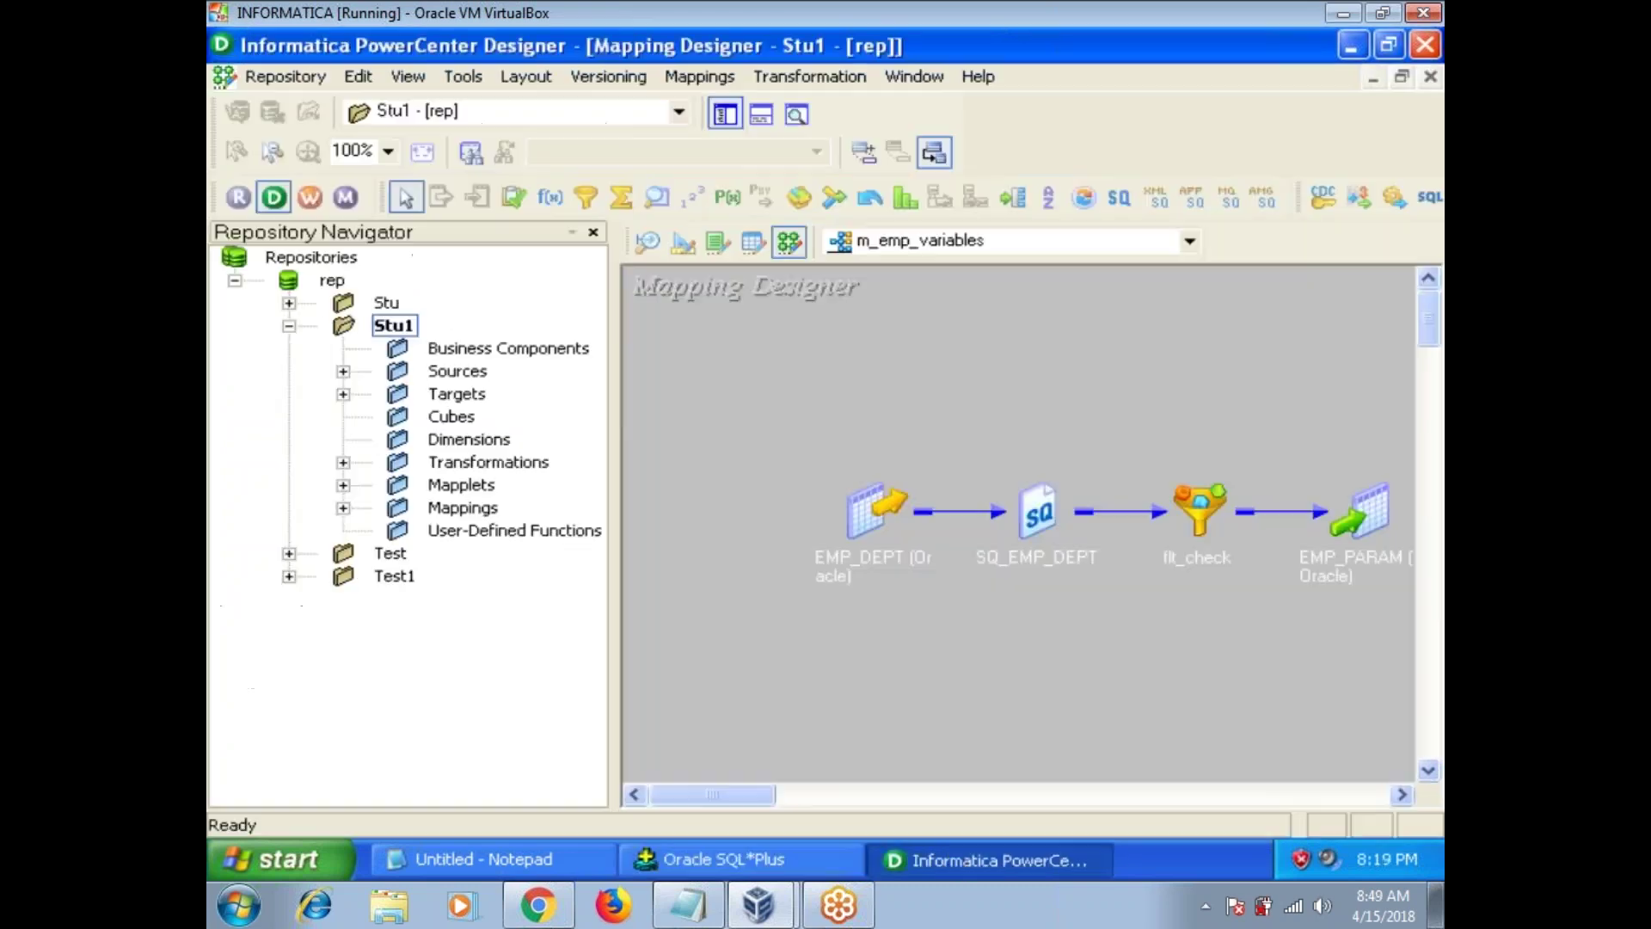
# Step: Expand Sources > source111_test, select EMPLOYEE, and expand the Targets folder
pyautogui.click(342, 373)
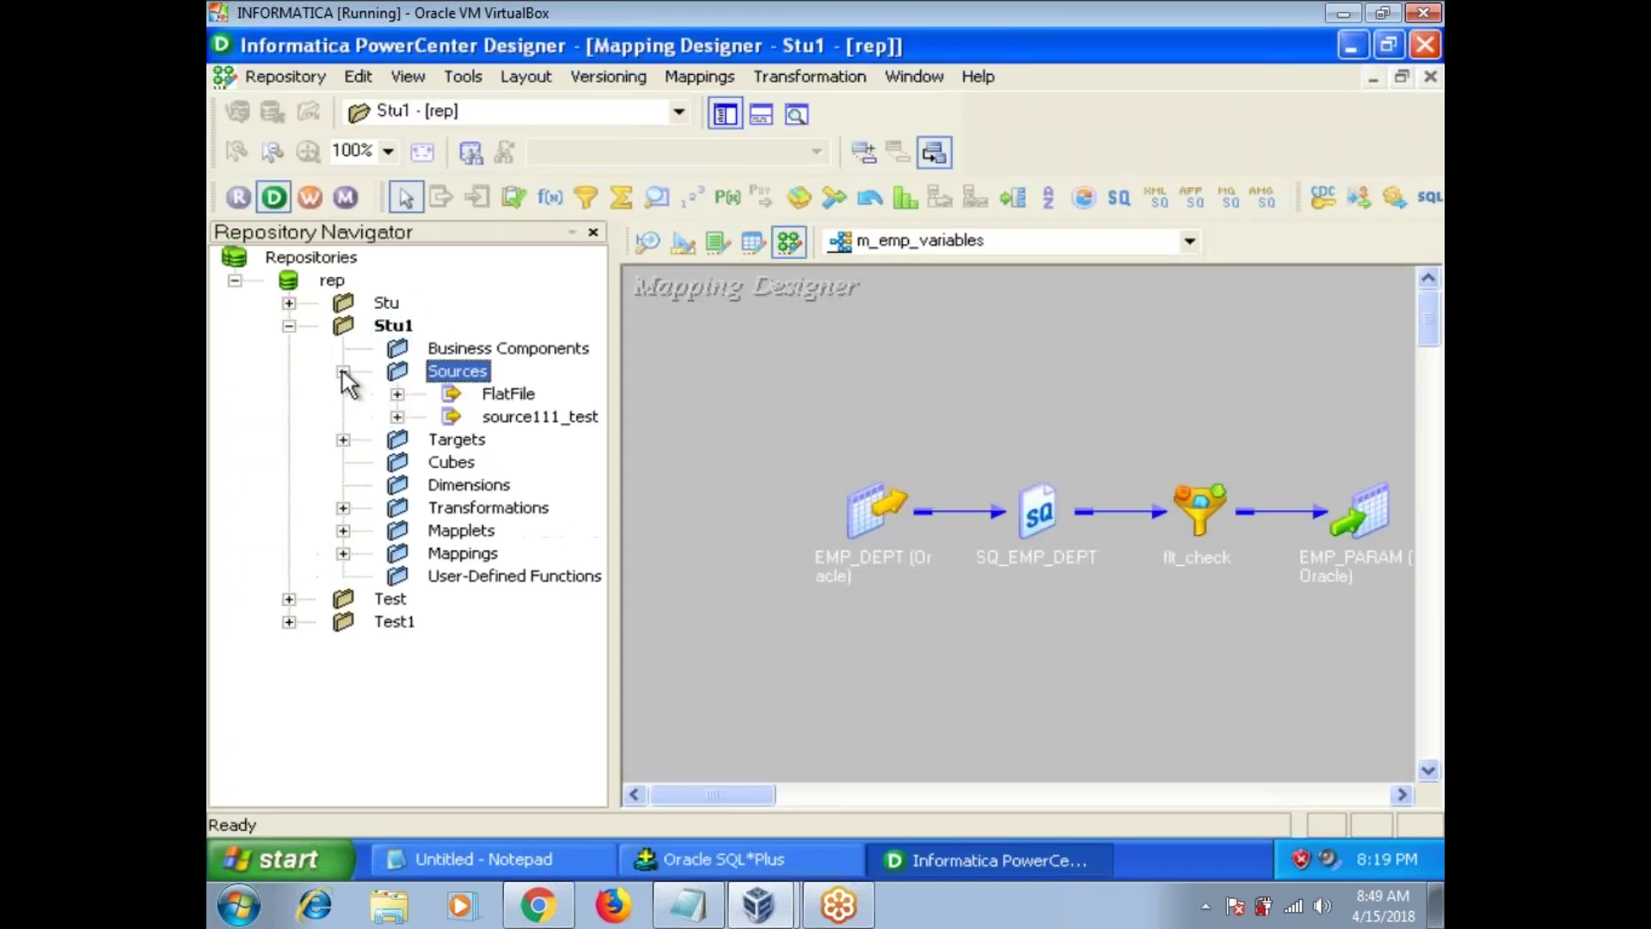
pyautogui.click(396, 415)
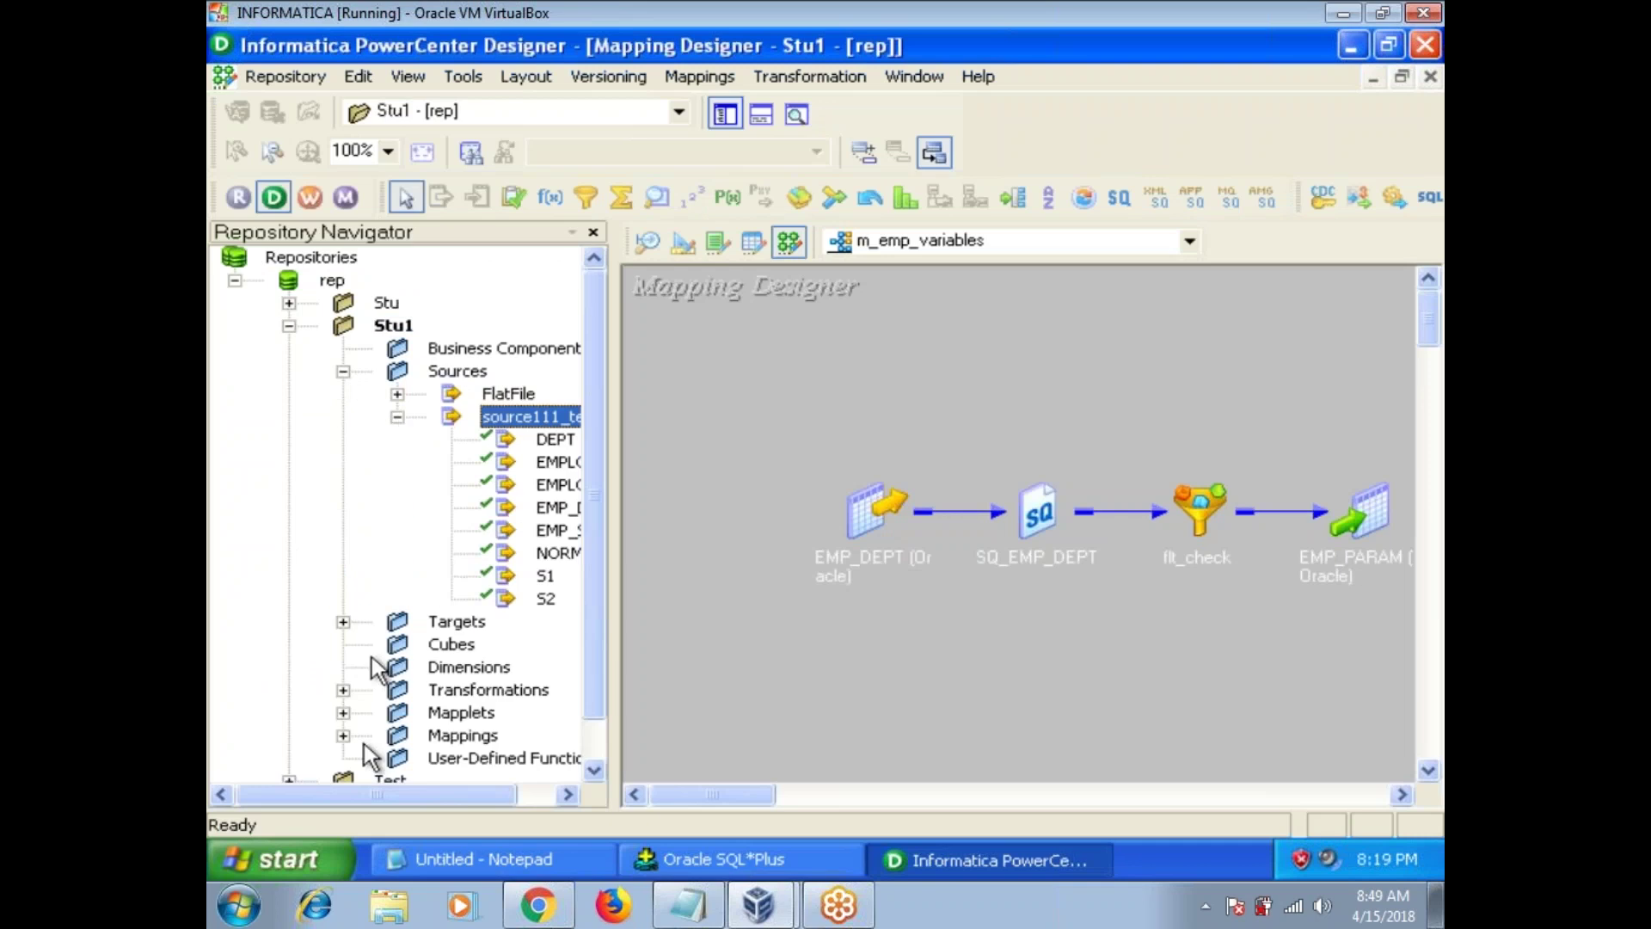
pyautogui.moveTo(353, 799); pyautogui.dragTo(455, 801)
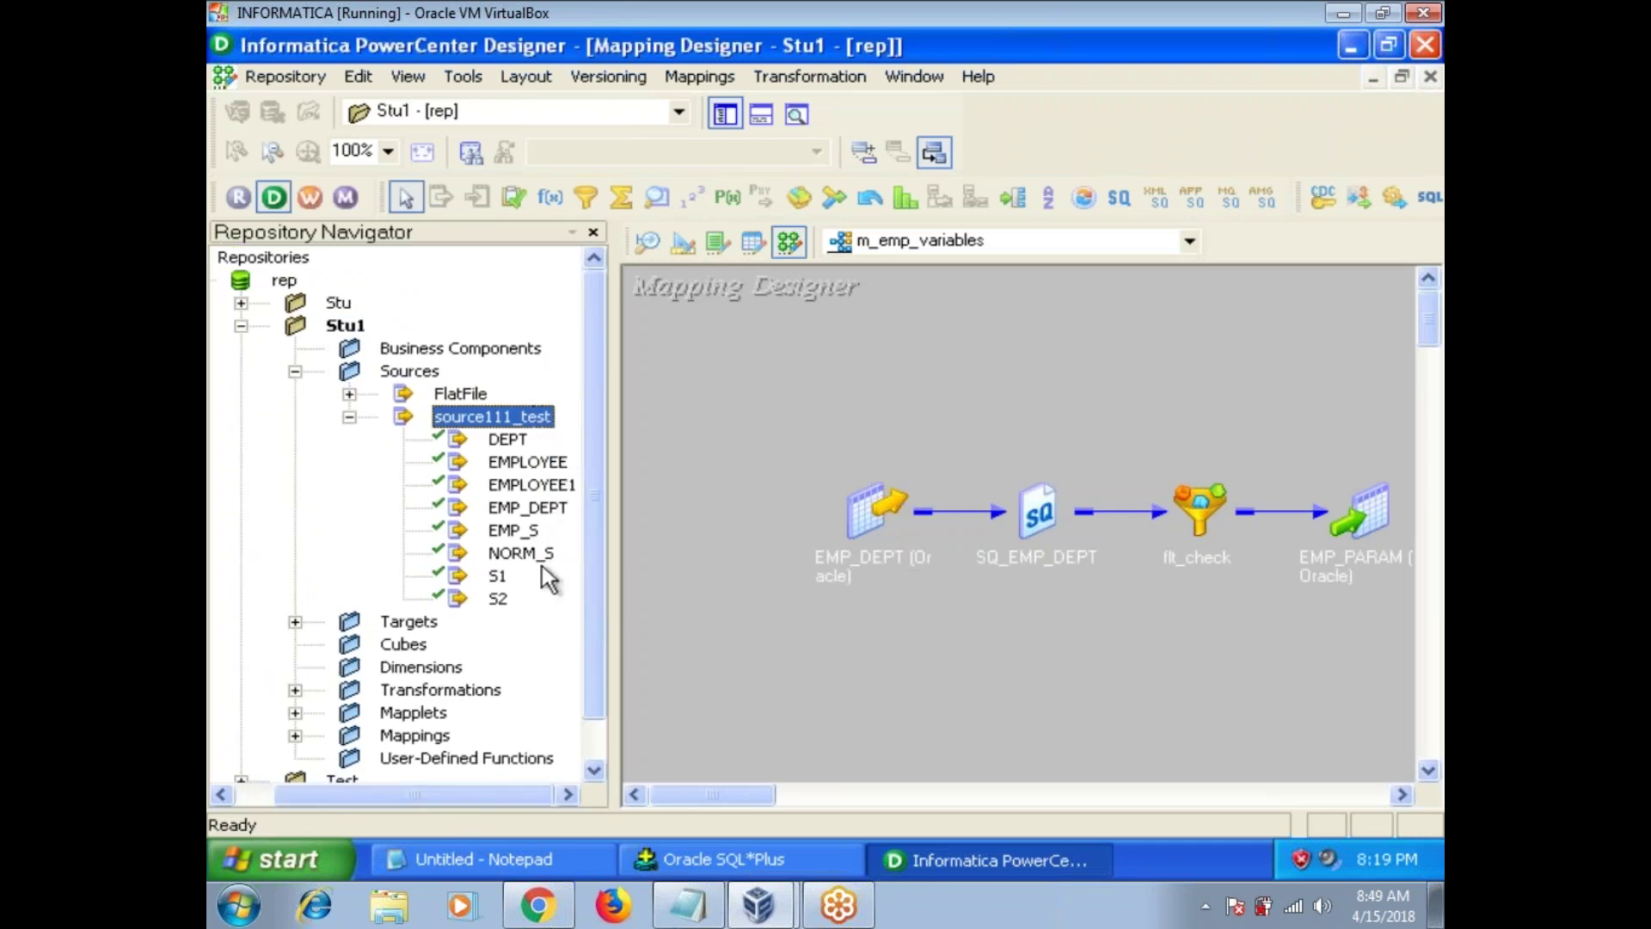
pyautogui.click(526, 462)
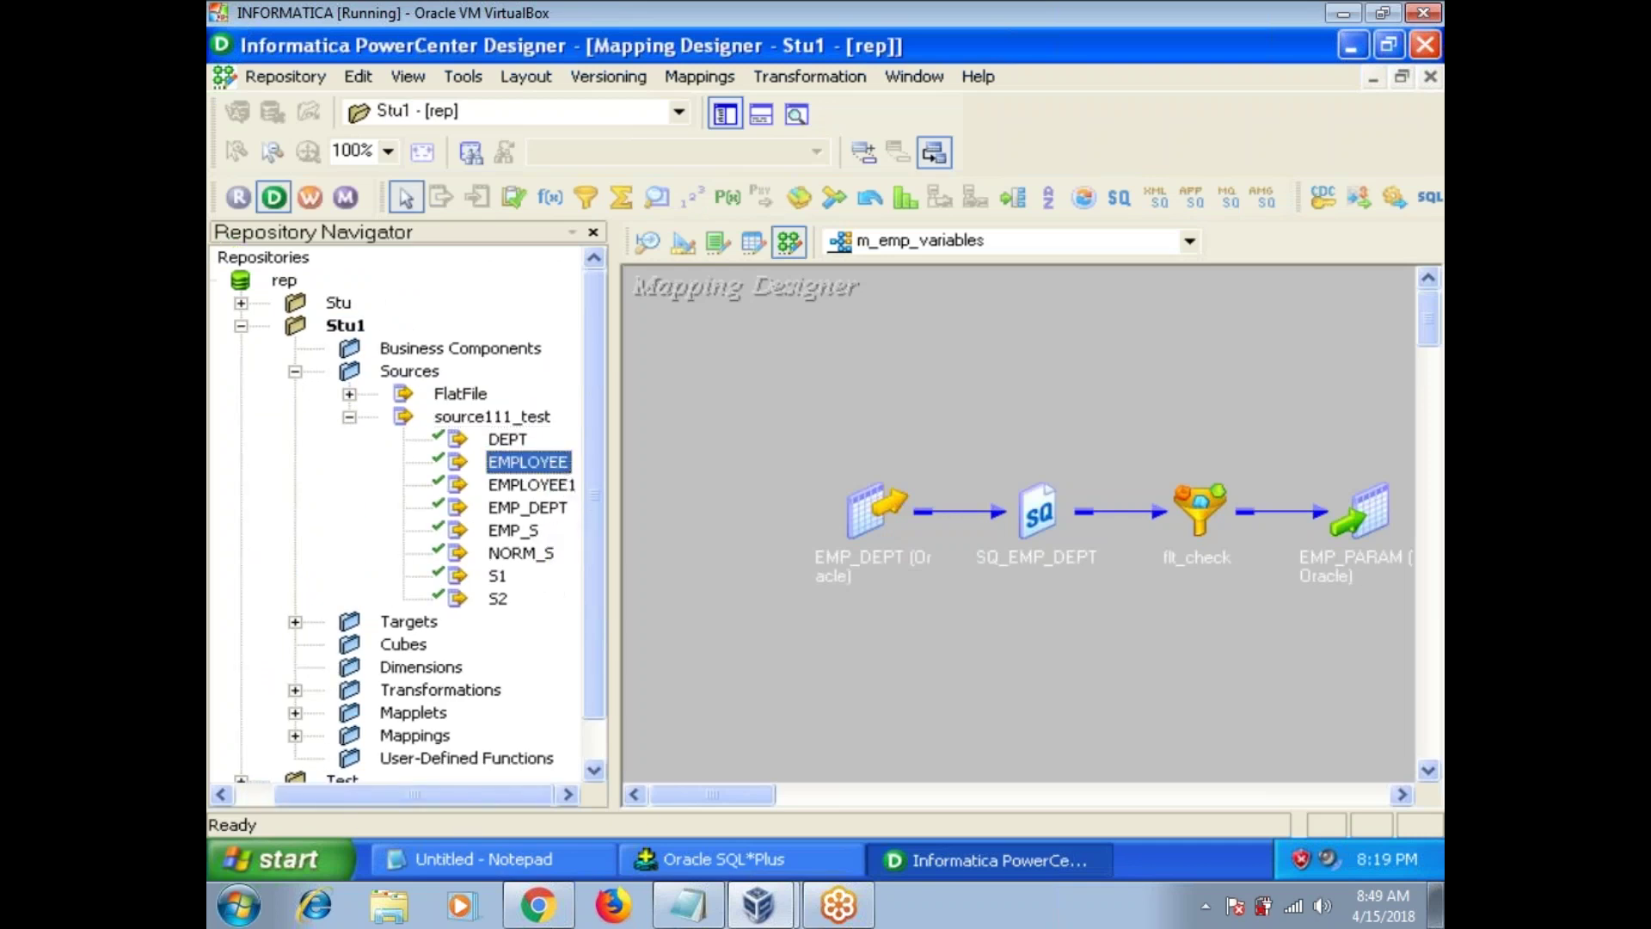
pyautogui.click(295, 622)
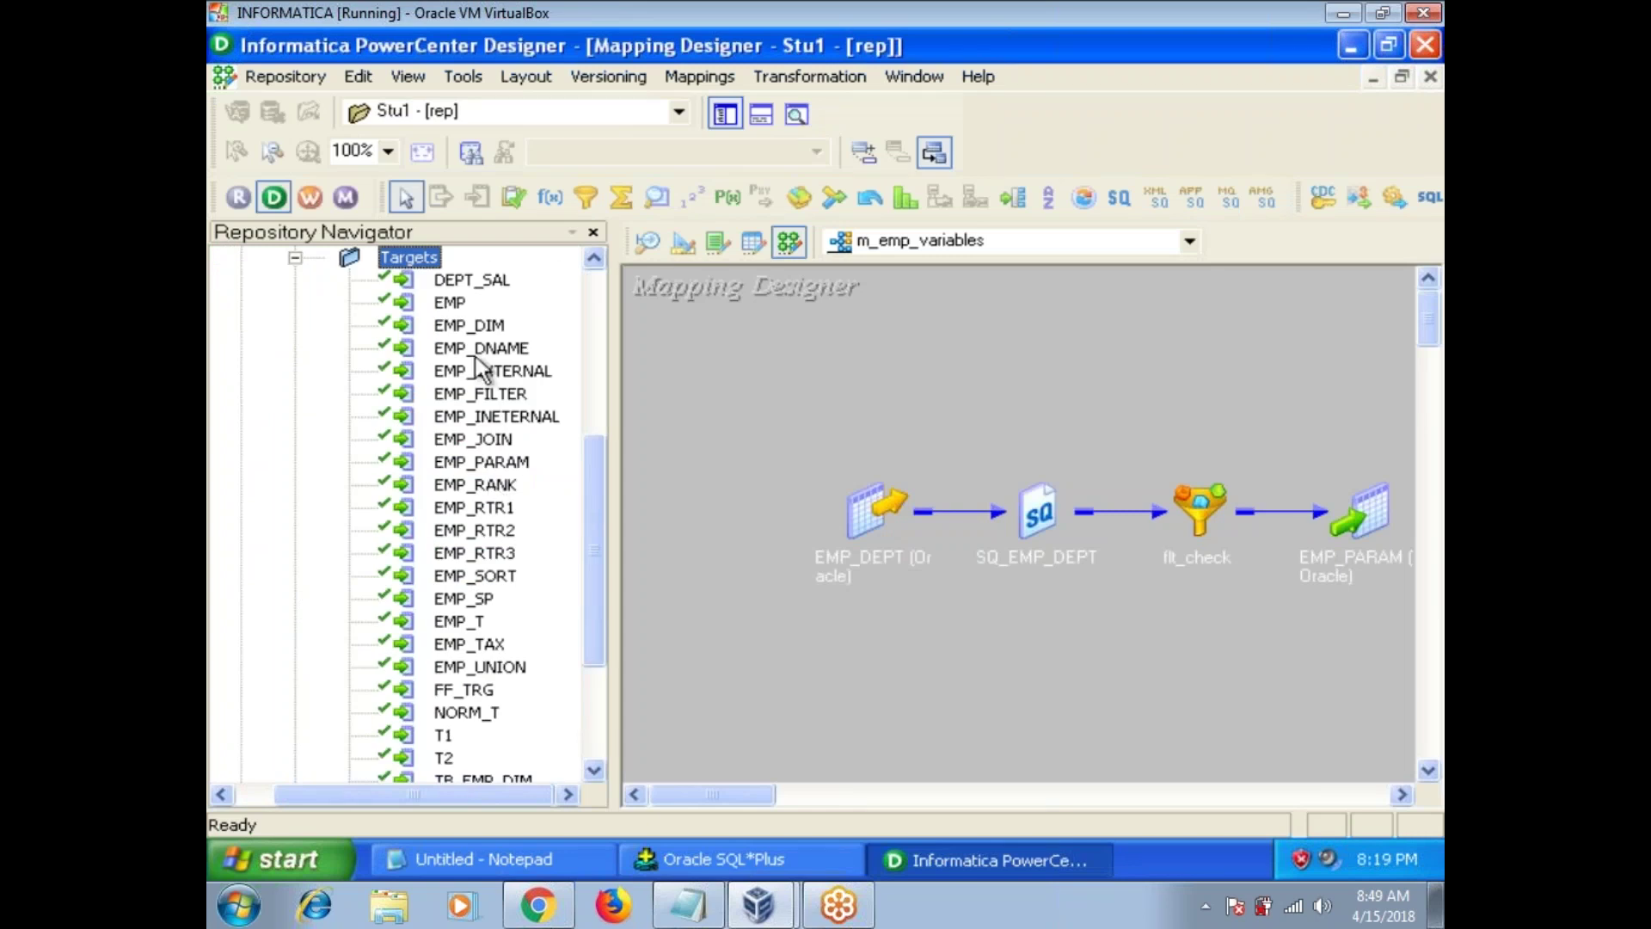
pyautogui.click(699, 76)
# Step: Create the mapping m_duplicate_check via Mappings > Create
pyautogui.click(733, 109)
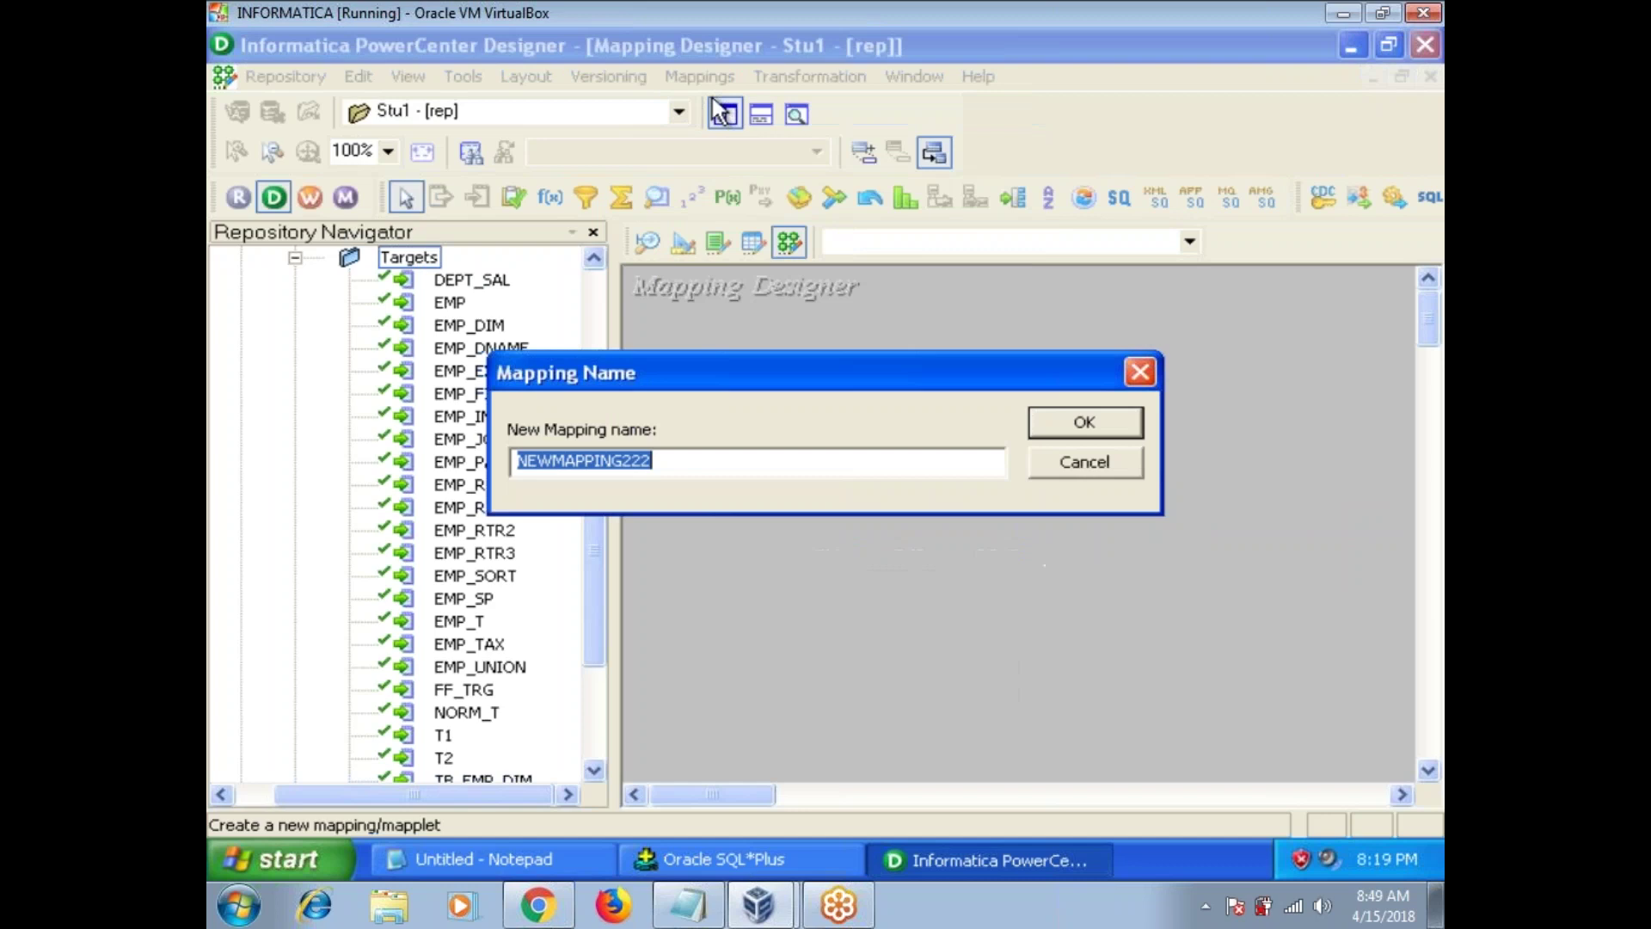
pyautogui.write('m_duplicate_chec')
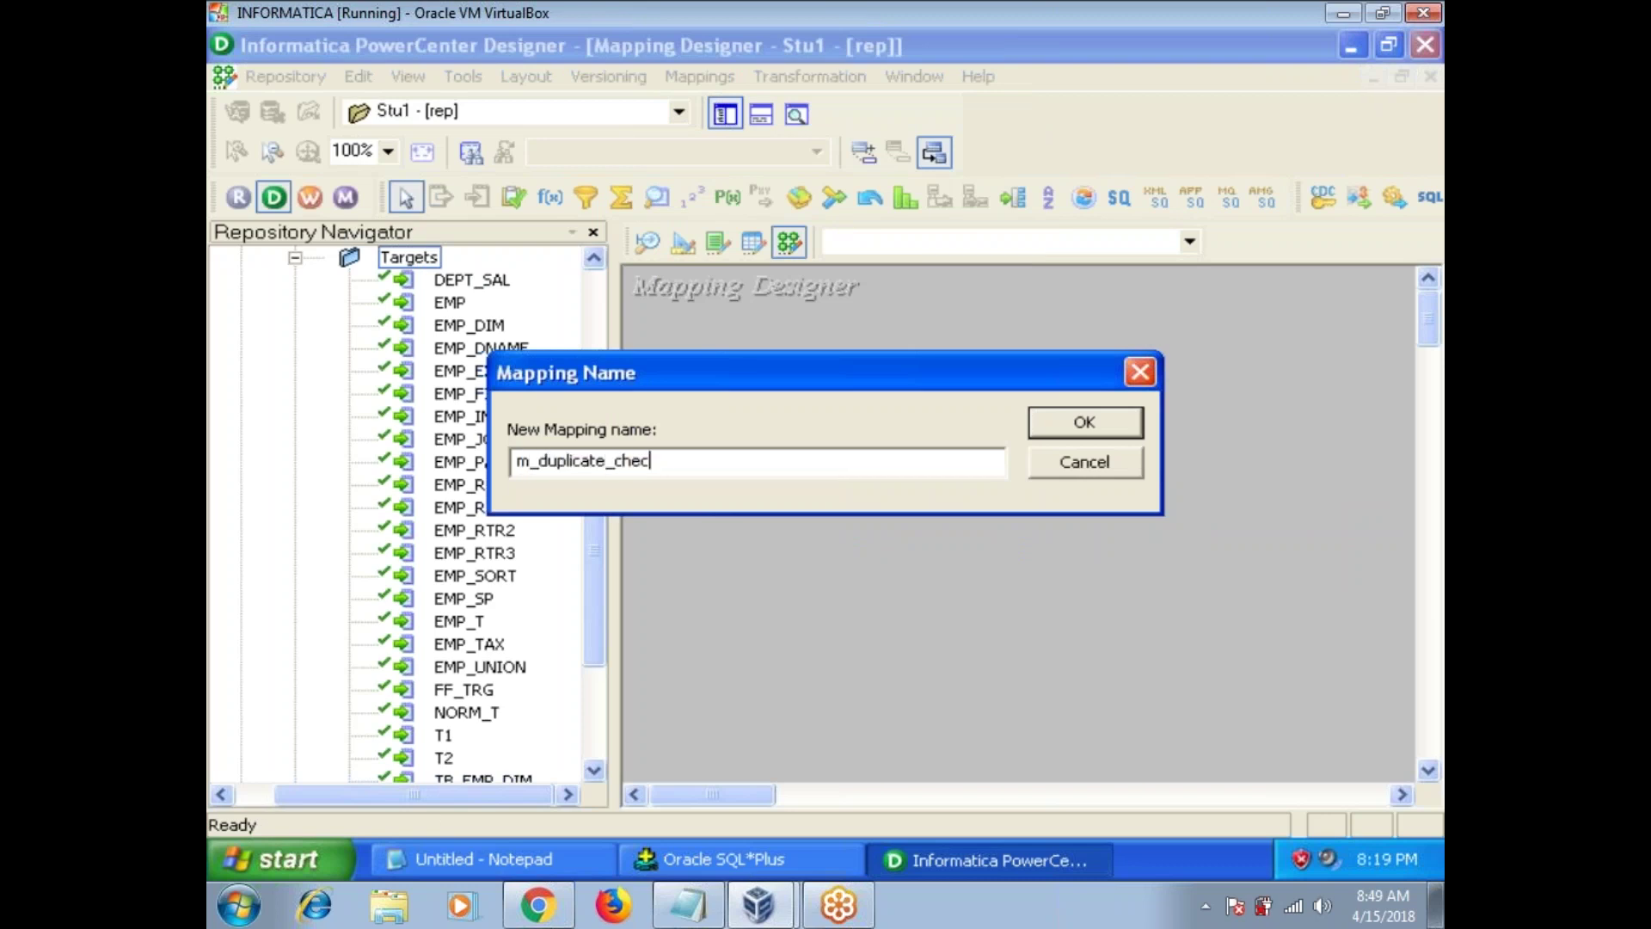
pyautogui.write('k')
pyautogui.press('Return')
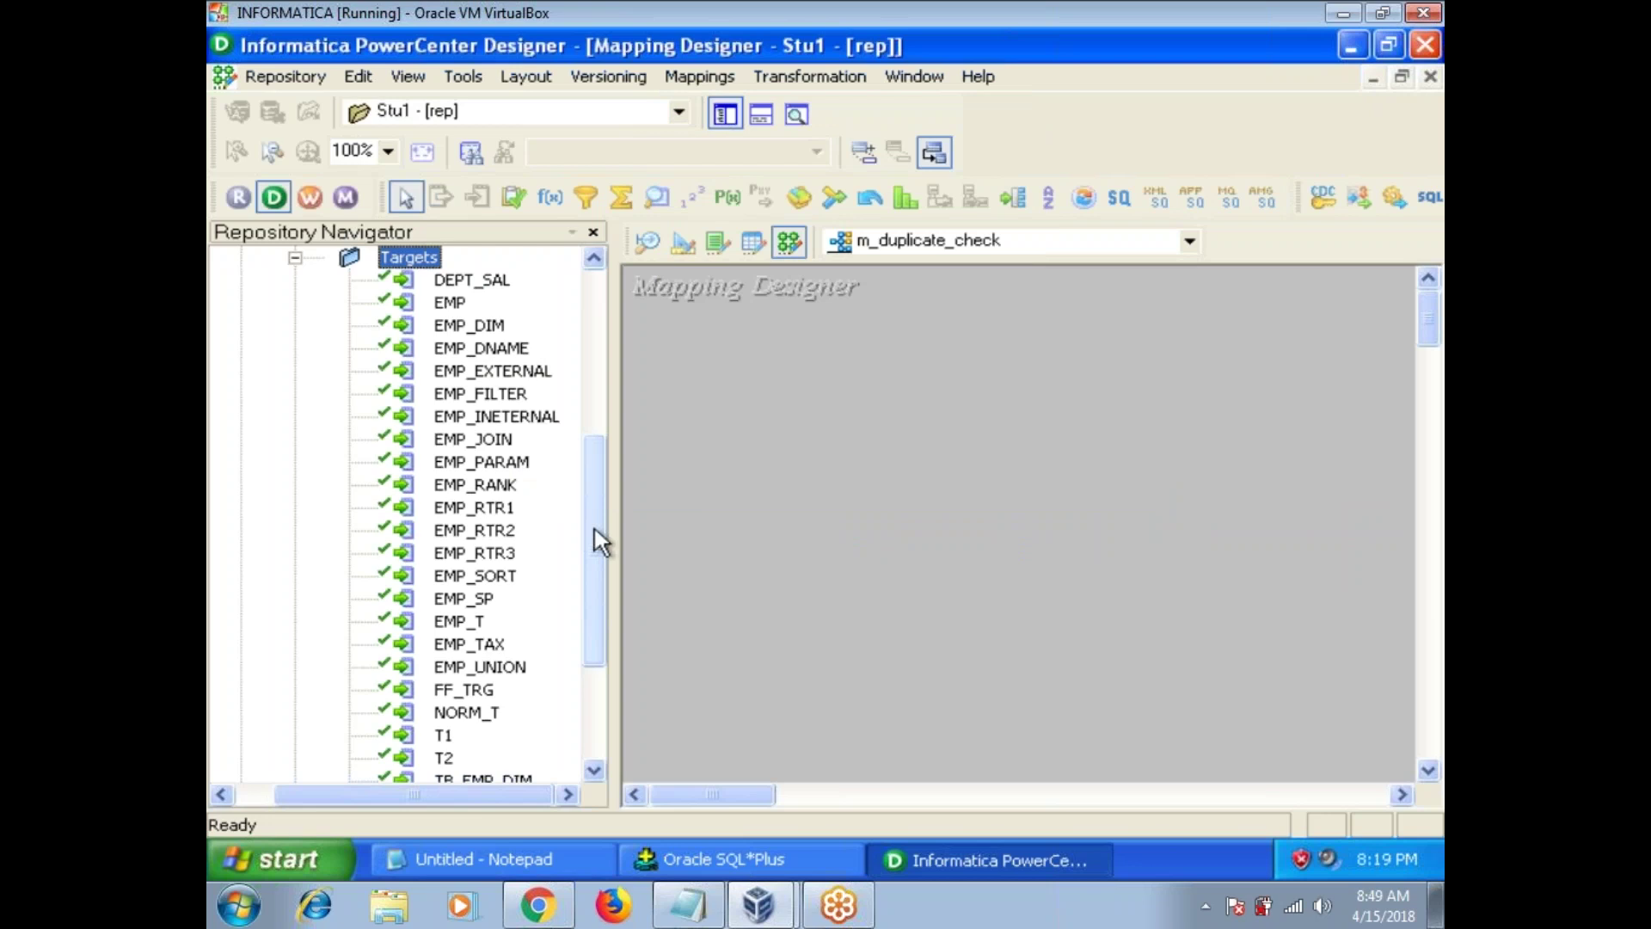
# Step: Place the EMPLOYEE source and EMP target on the m_duplicate_check canvas
pyautogui.moveTo(596, 528); pyautogui.dragTo(596, 296)
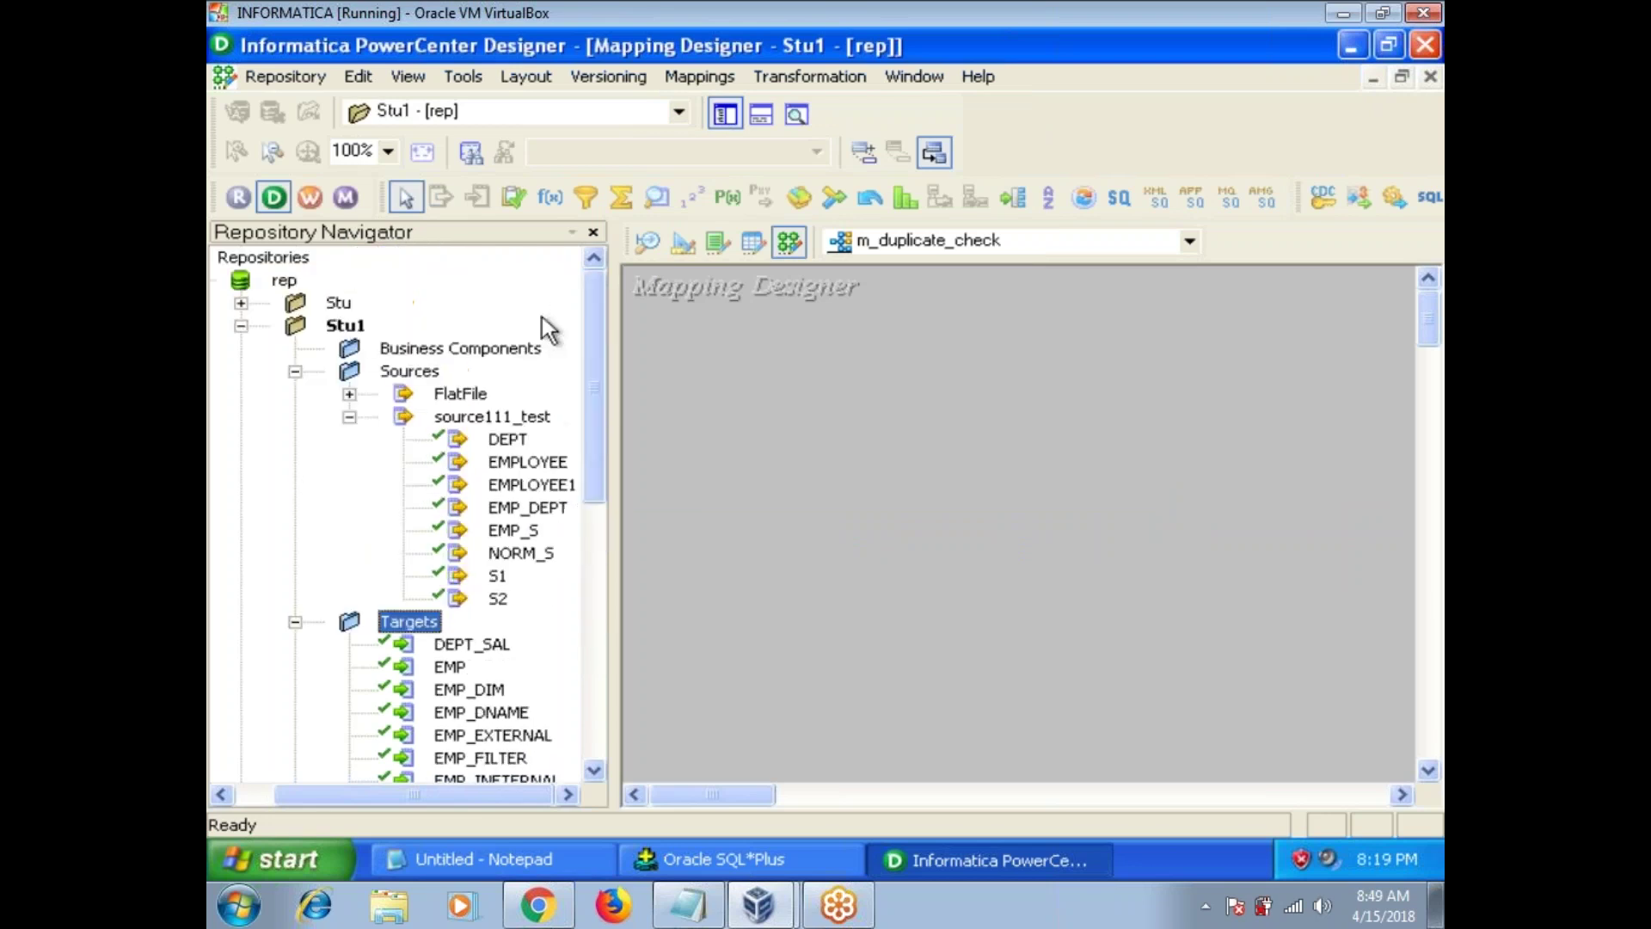
pyautogui.click(526, 460)
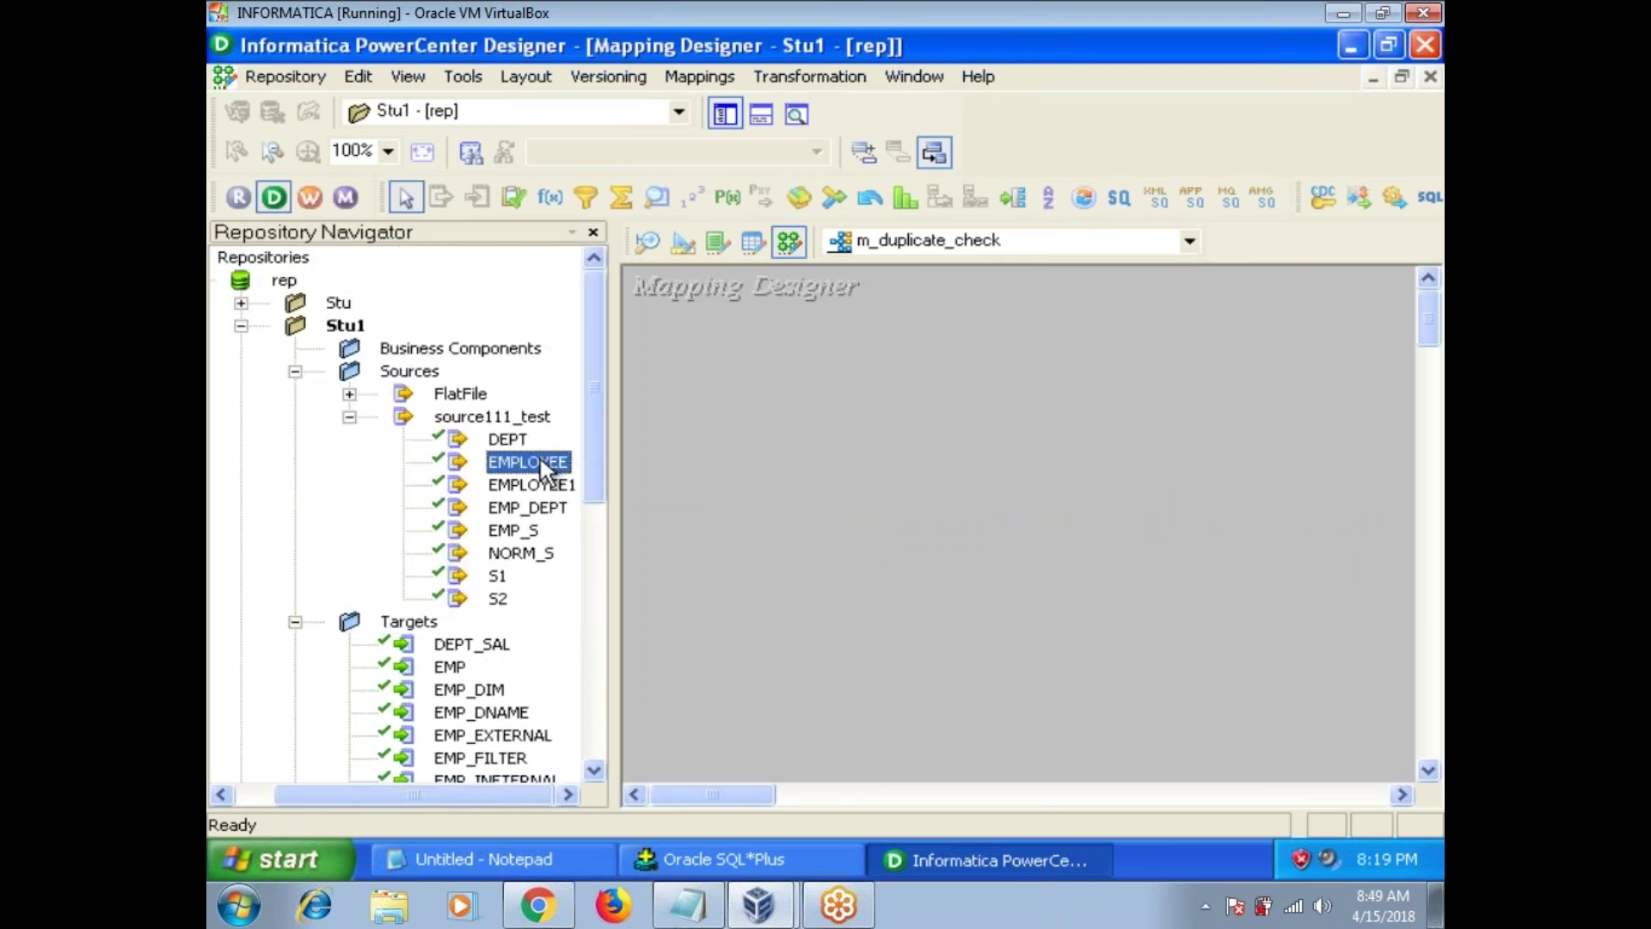
pyautogui.moveTo(539, 461); pyautogui.dragTo(722, 451)
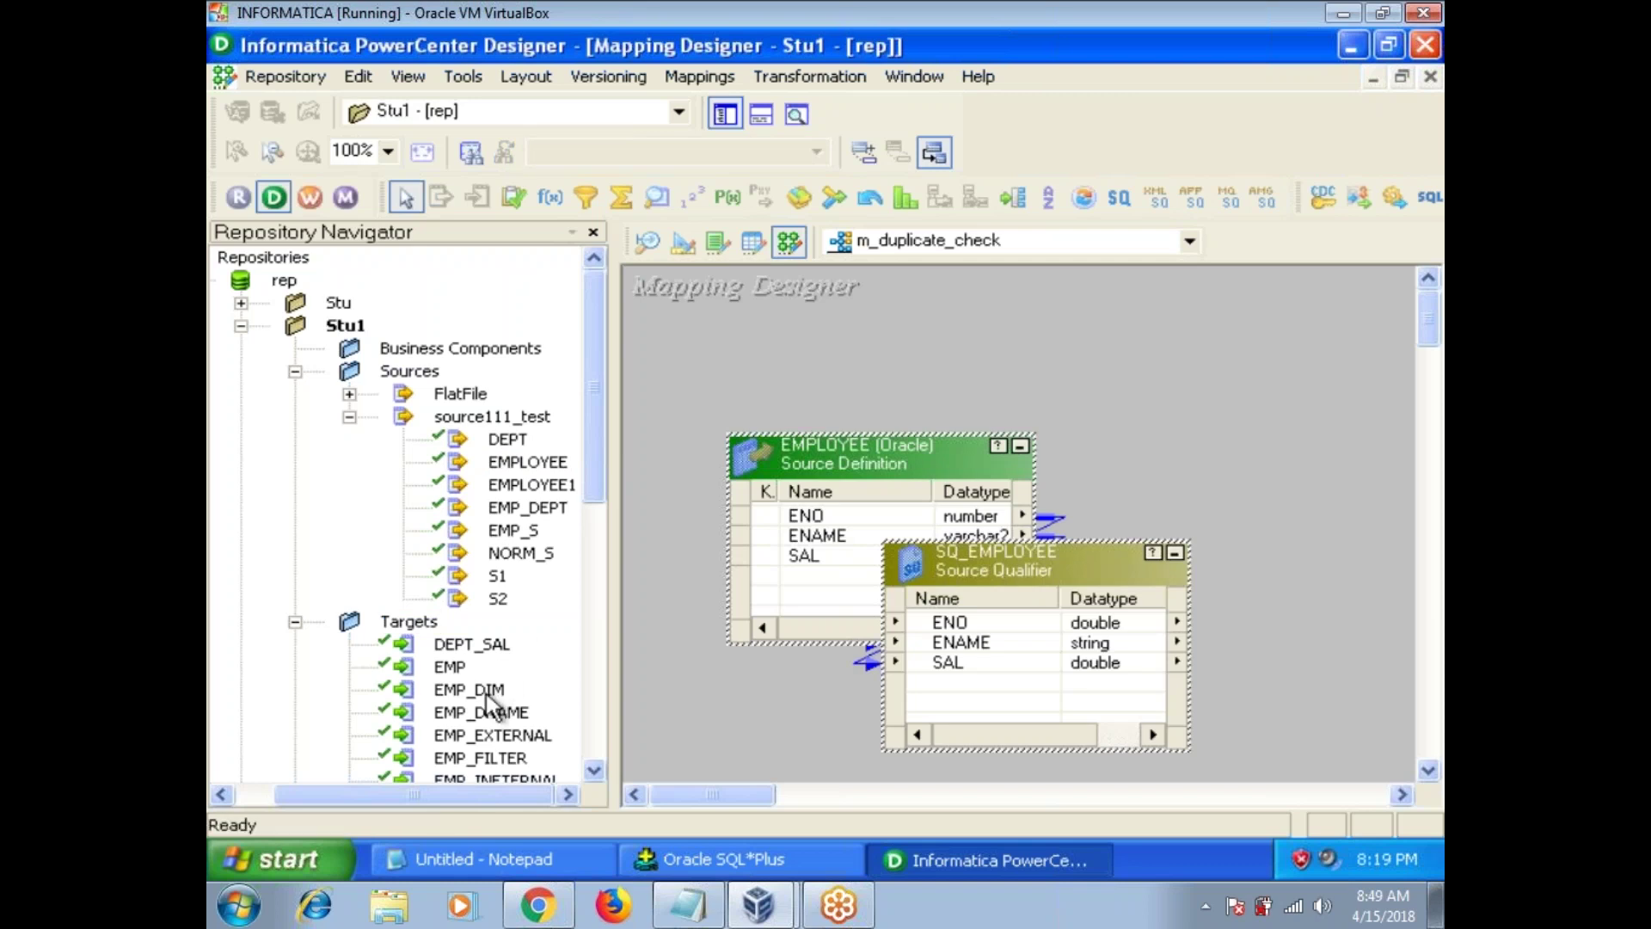
pyautogui.scroll(-4, 593, 491)
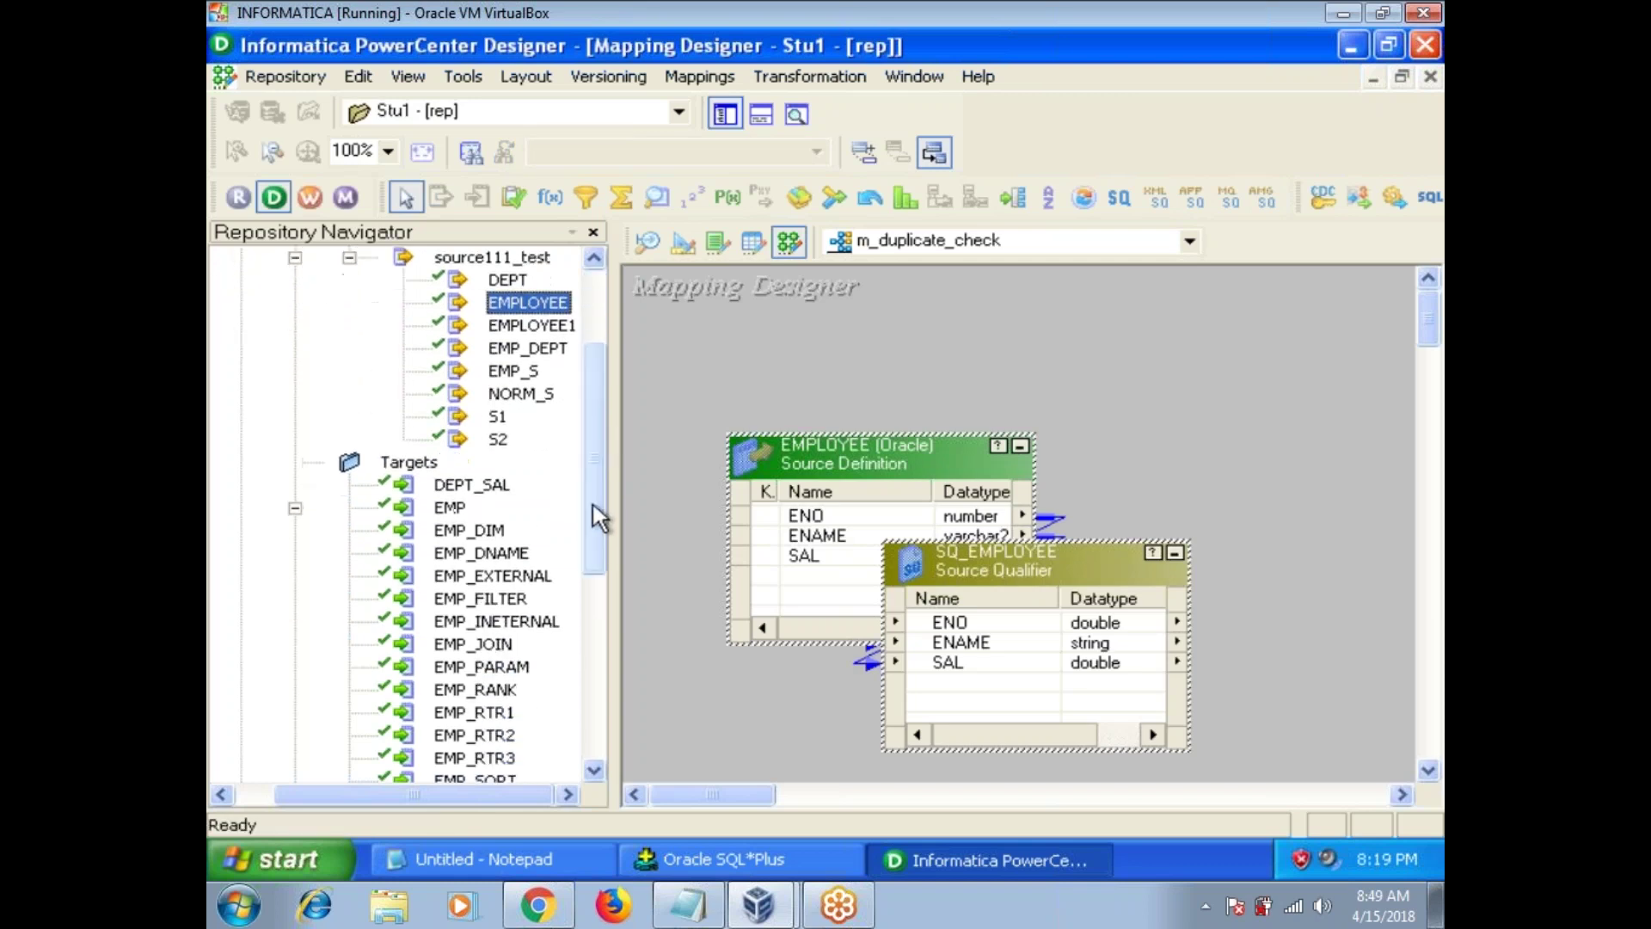
pyautogui.moveTo(449, 507); pyautogui.dragTo(1184, 449)
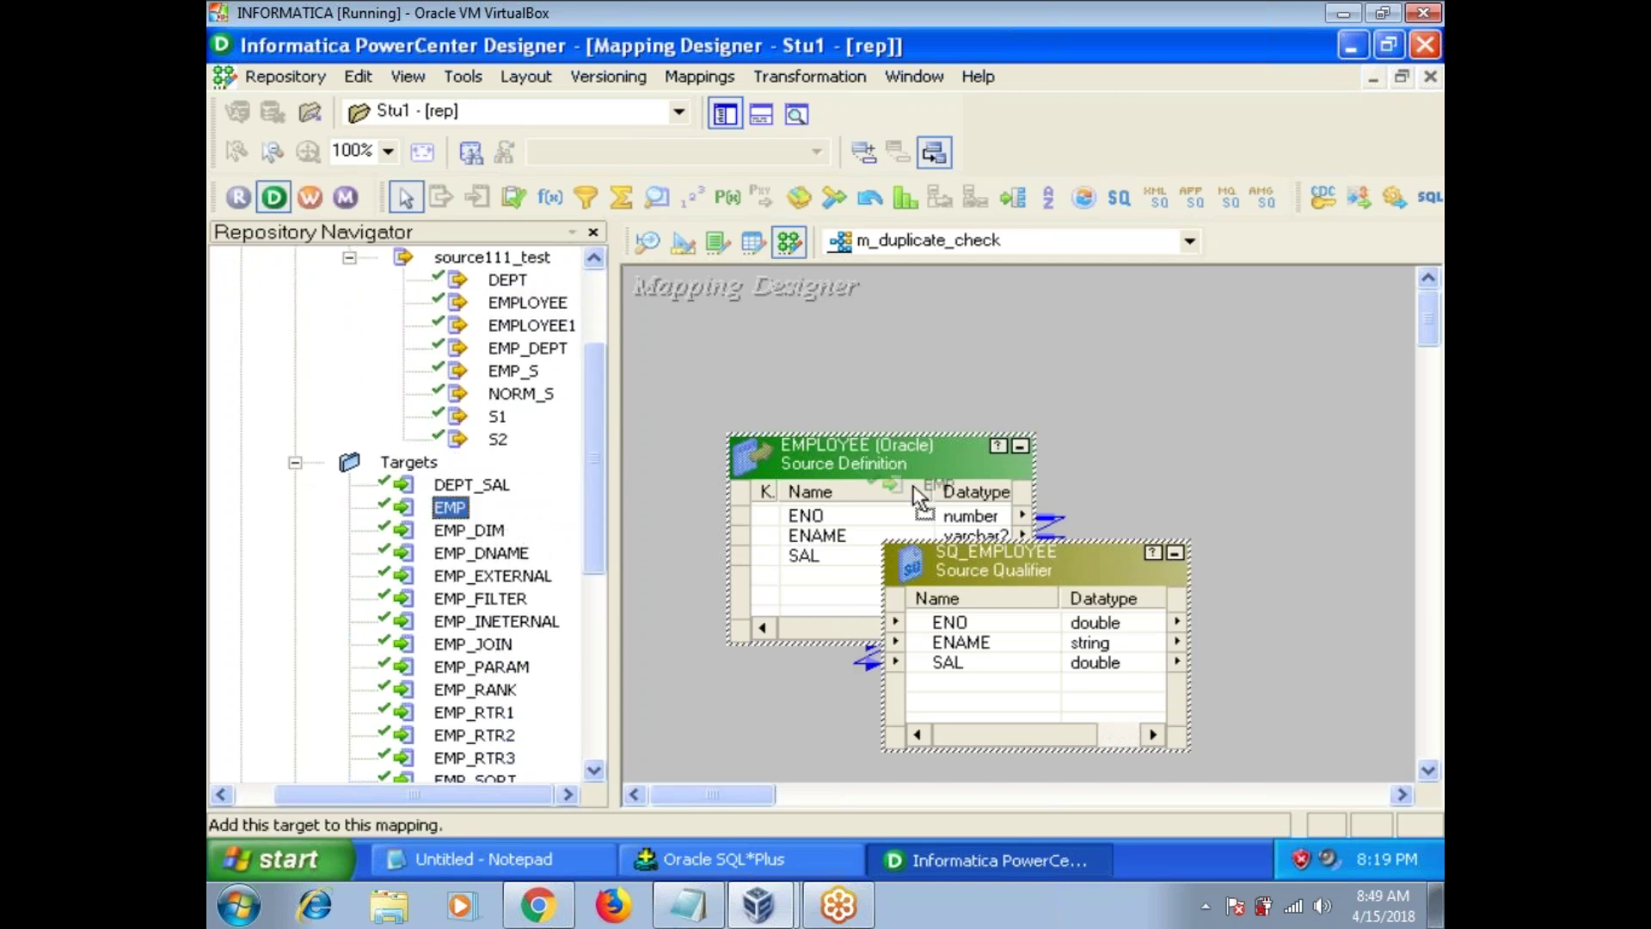
pyautogui.click(723, 114)
pyautogui.click(607, 445)
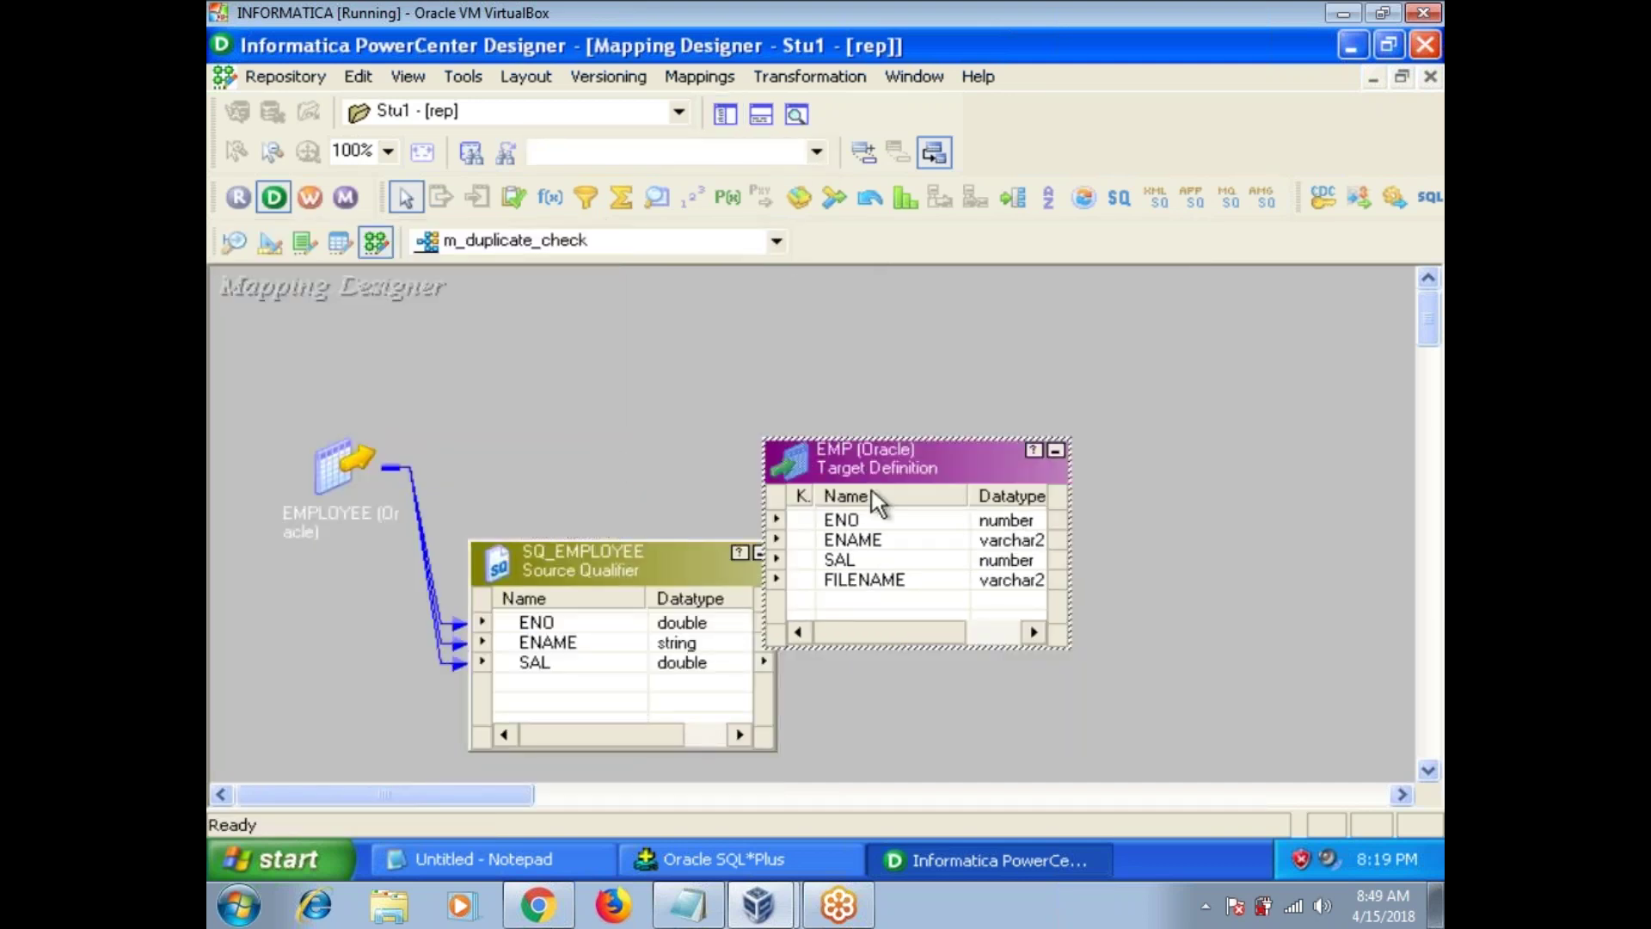
pyautogui.moveTo(878, 465); pyautogui.dragTo(1058, 489)
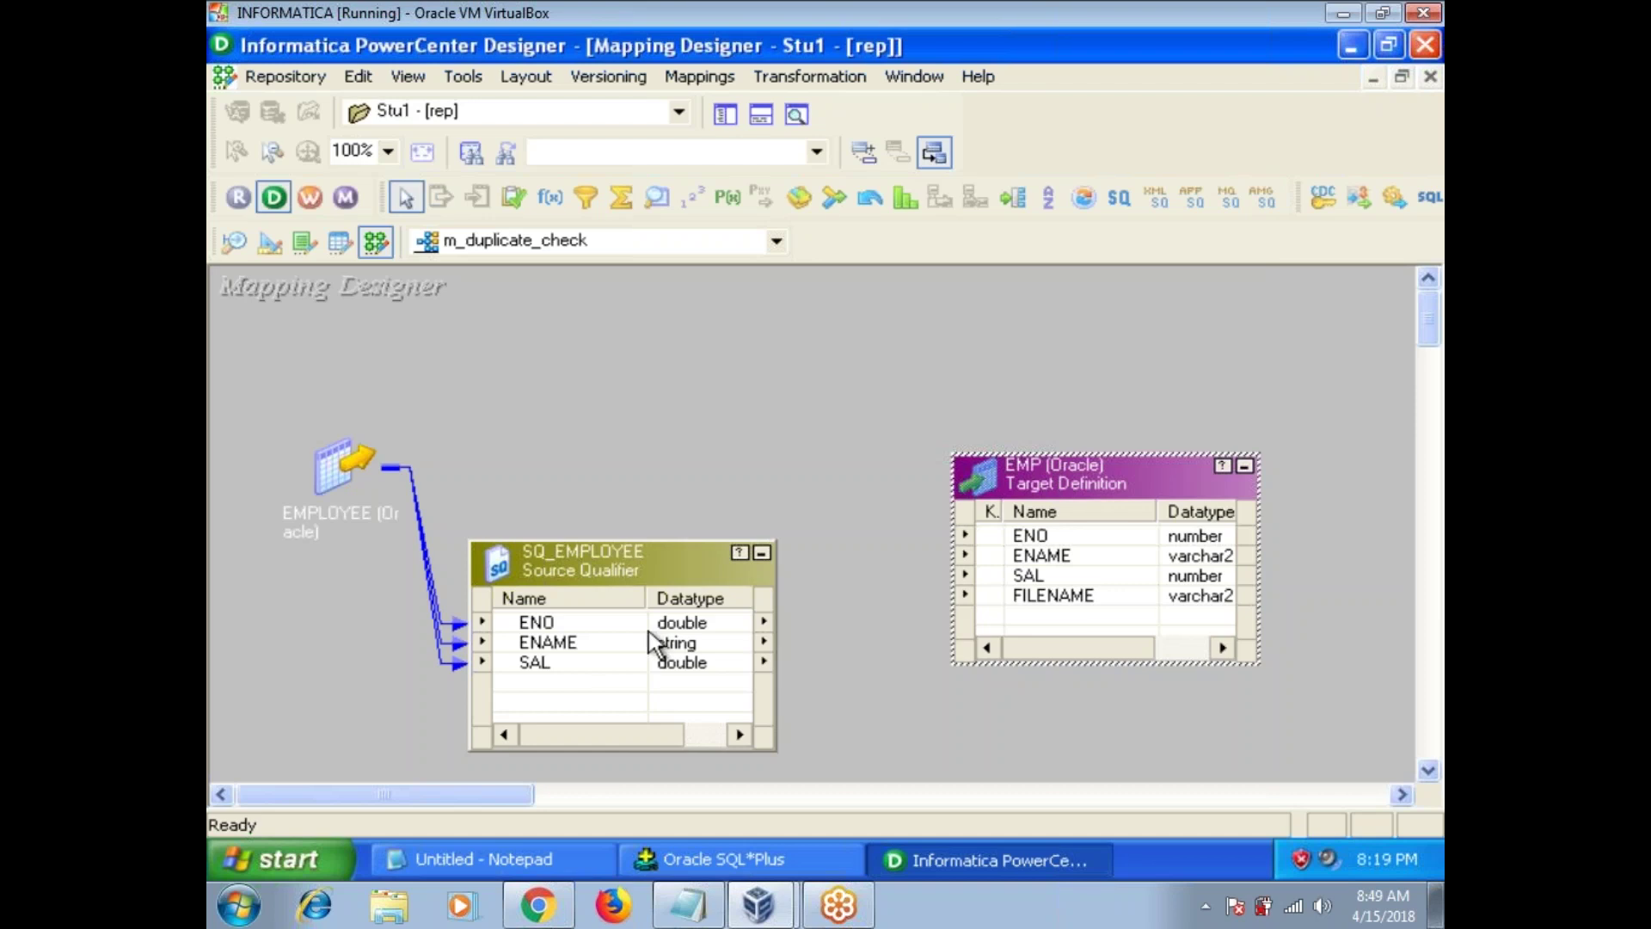
# Step: Link ENO, ENAME and SAL from SQ_EMPLOYEE to the EMP target
pyautogui.click(542, 623)
pyautogui.moveTo(541, 622); pyautogui.dragTo(648, 658)
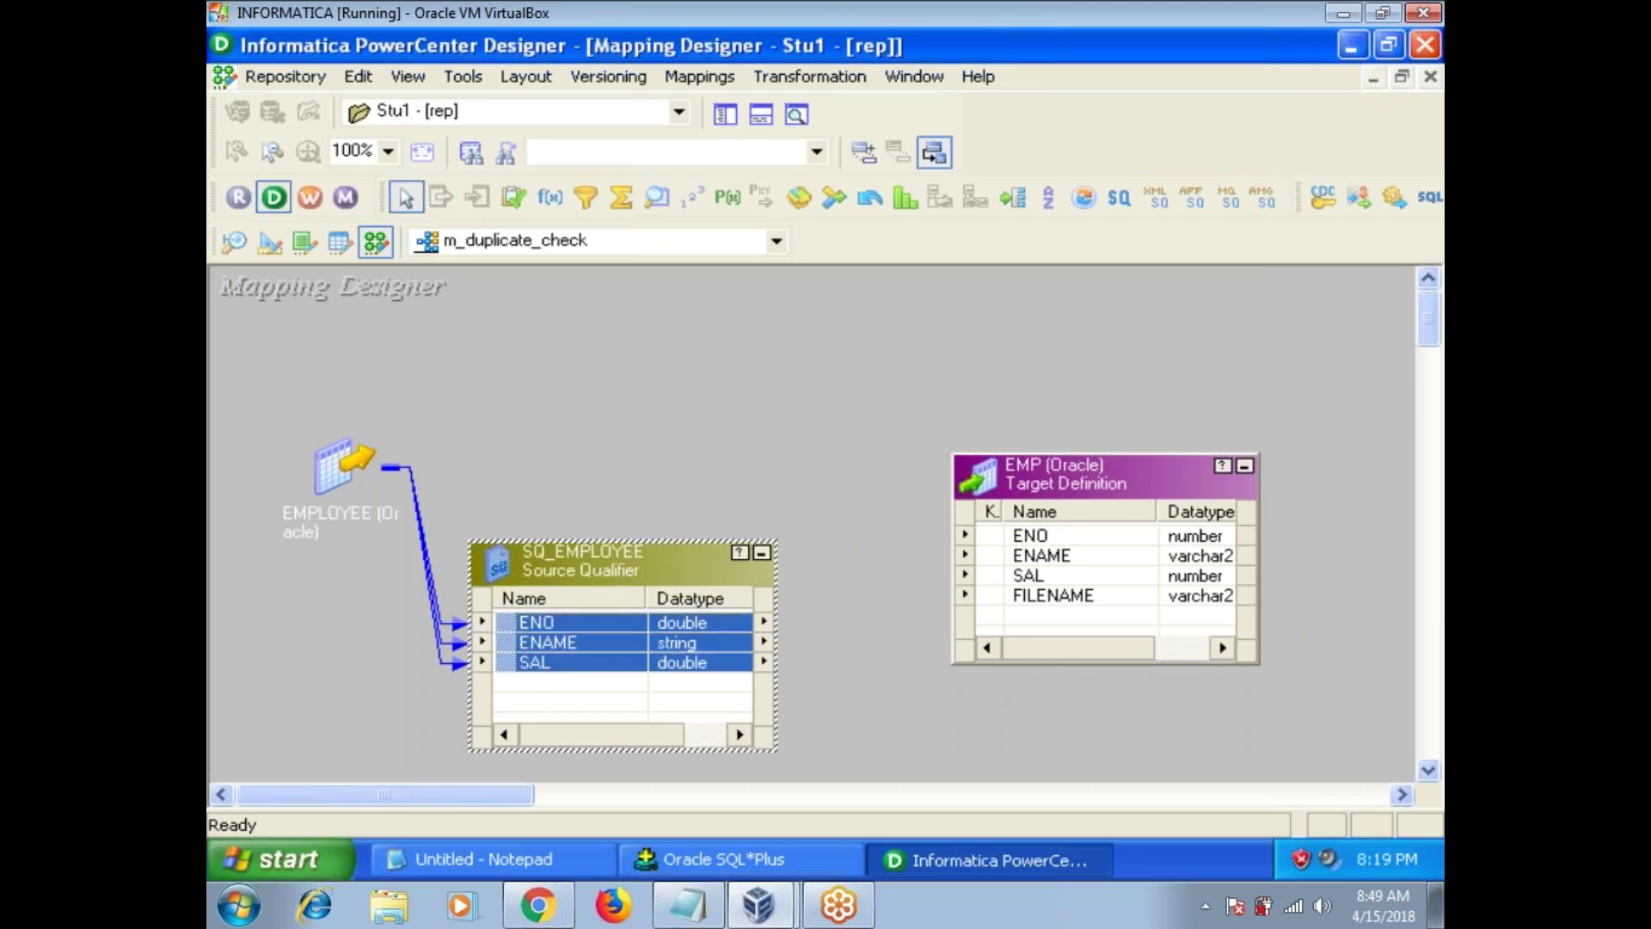
pyautogui.moveTo(548, 642); pyautogui.dragTo(1027, 538)
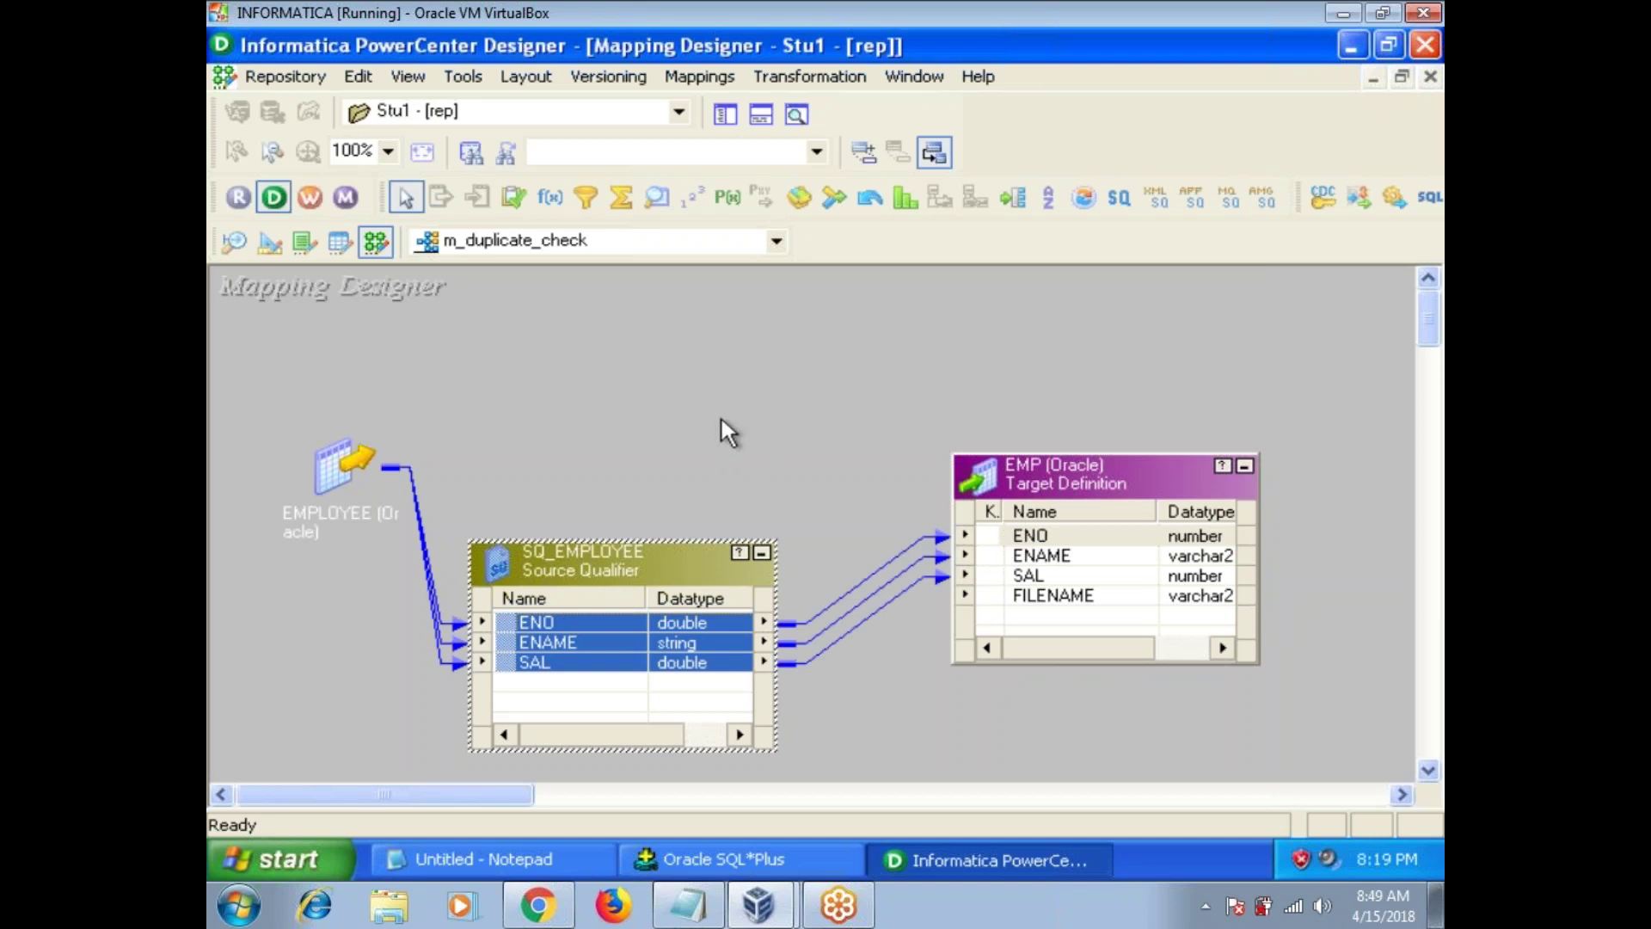
# Step: Bring the EMP target definition into the Target Designer workspace
pyautogui.click(266, 243)
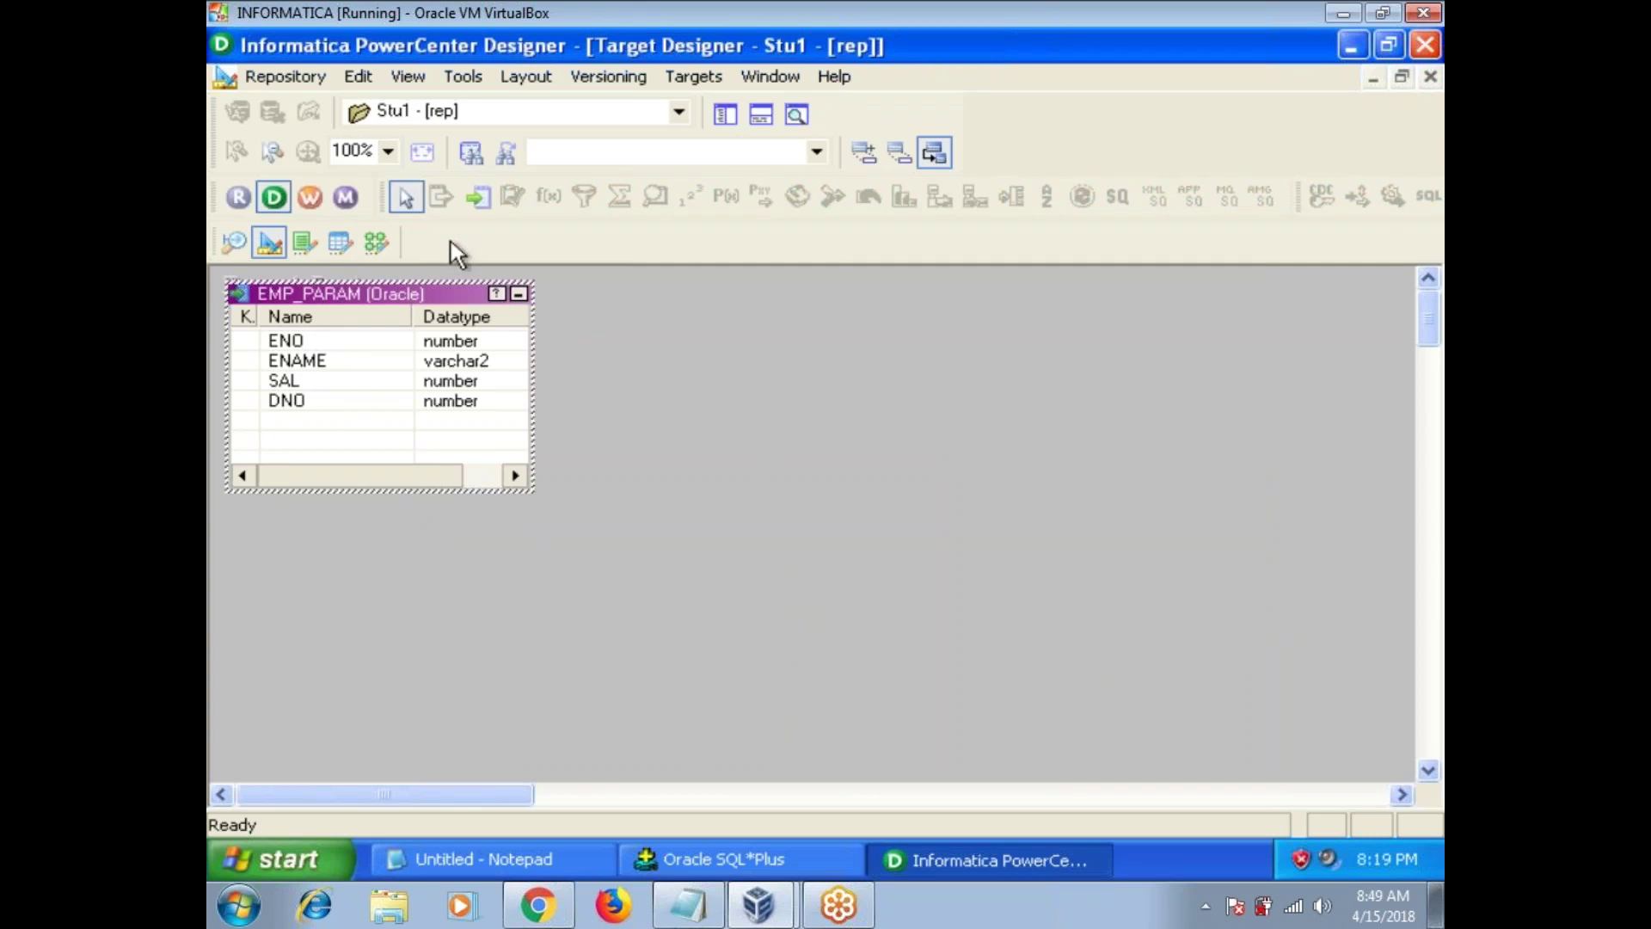
pyautogui.click(375, 242)
pyautogui.rightClick(748, 409)
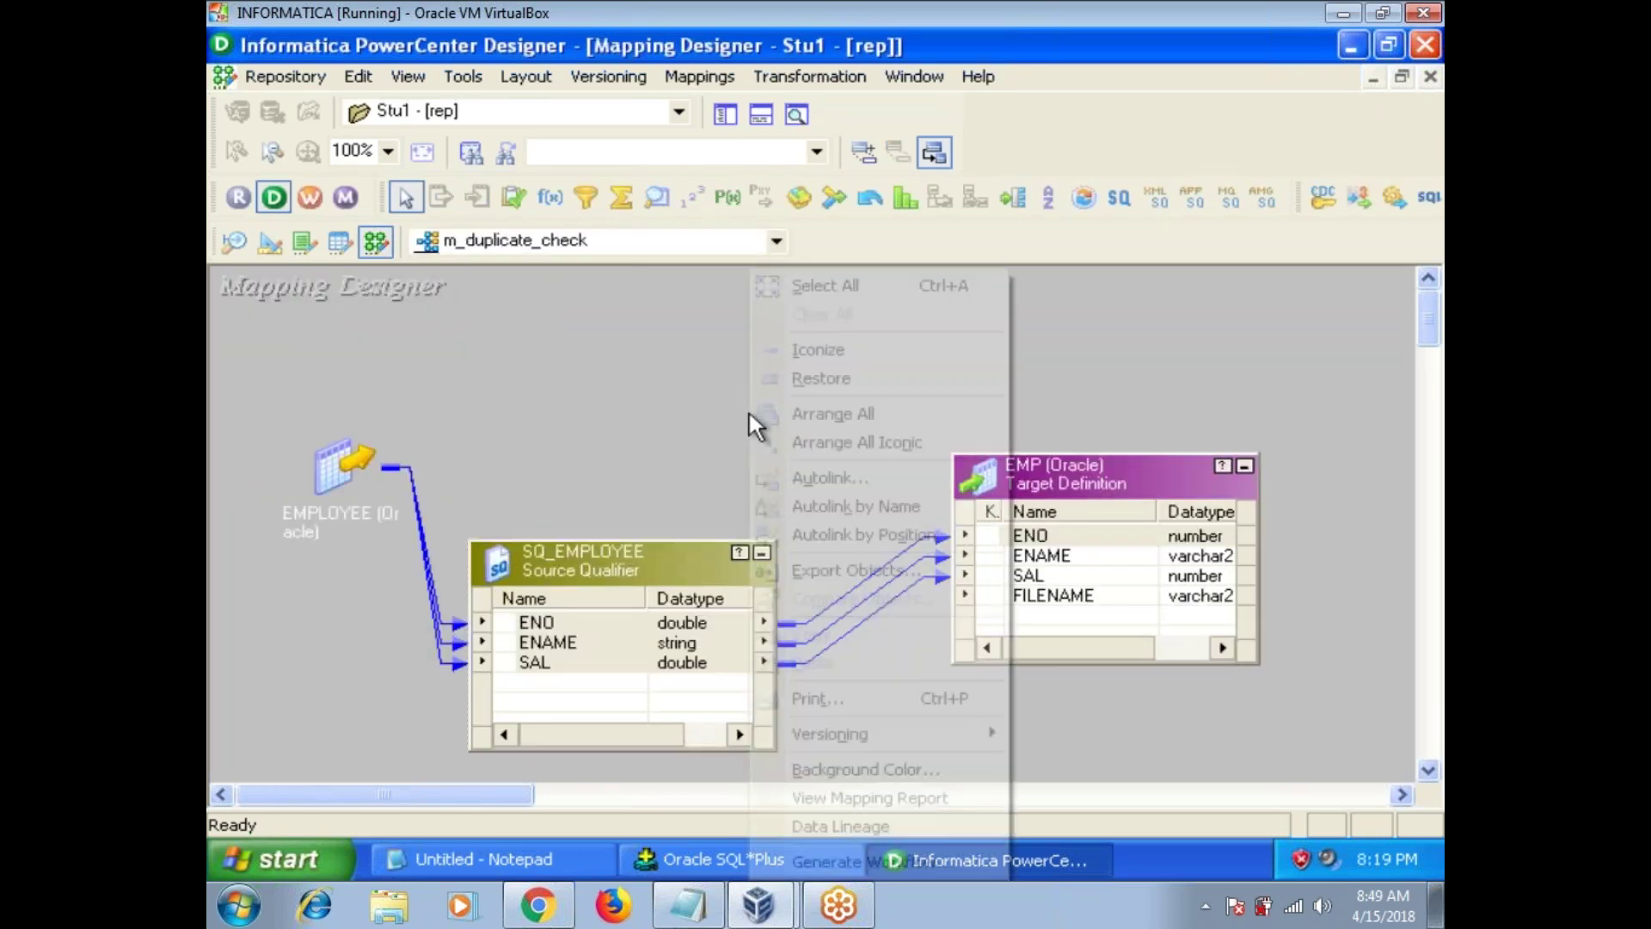
pyautogui.click(801, 441)
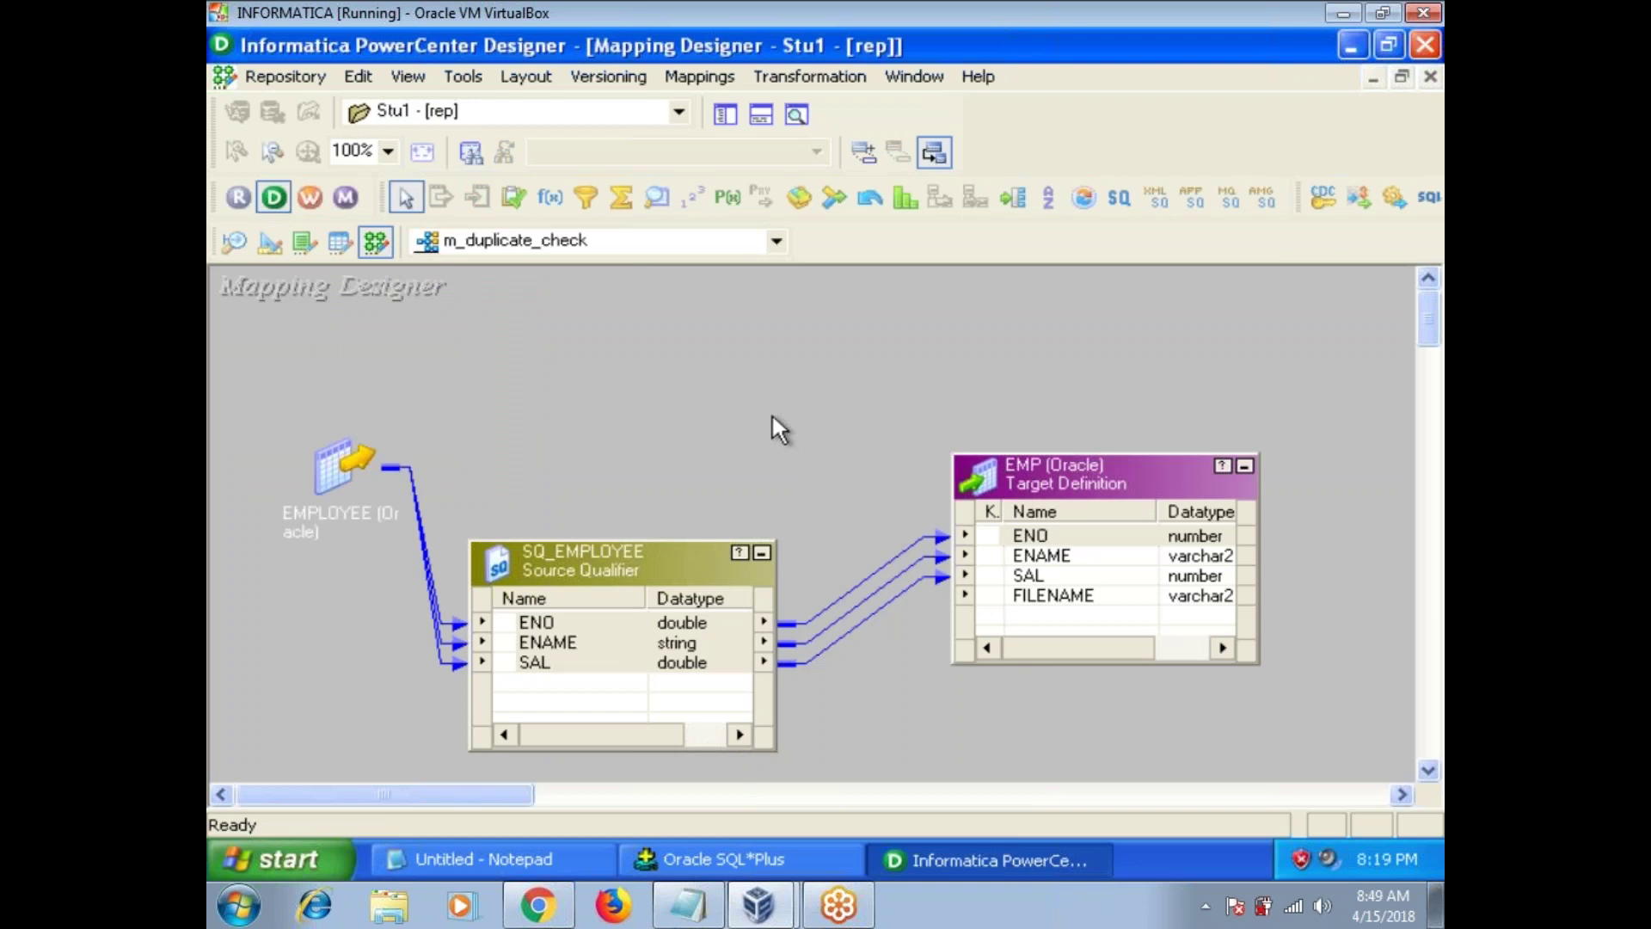
pyautogui.click(269, 241)
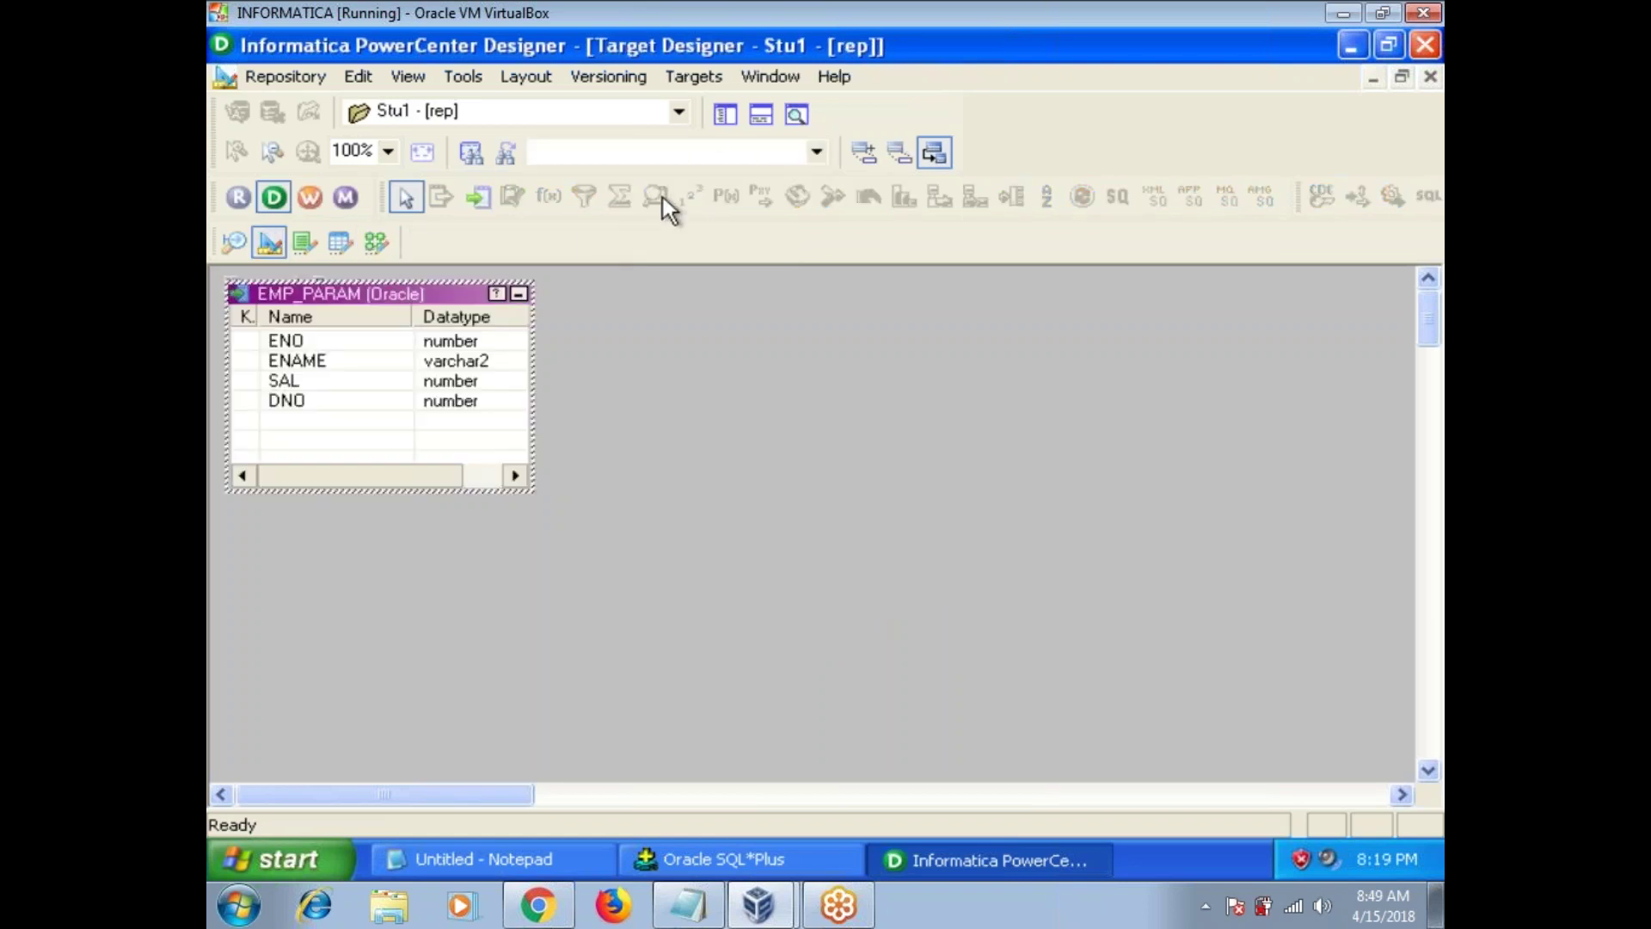
pyautogui.click(721, 115)
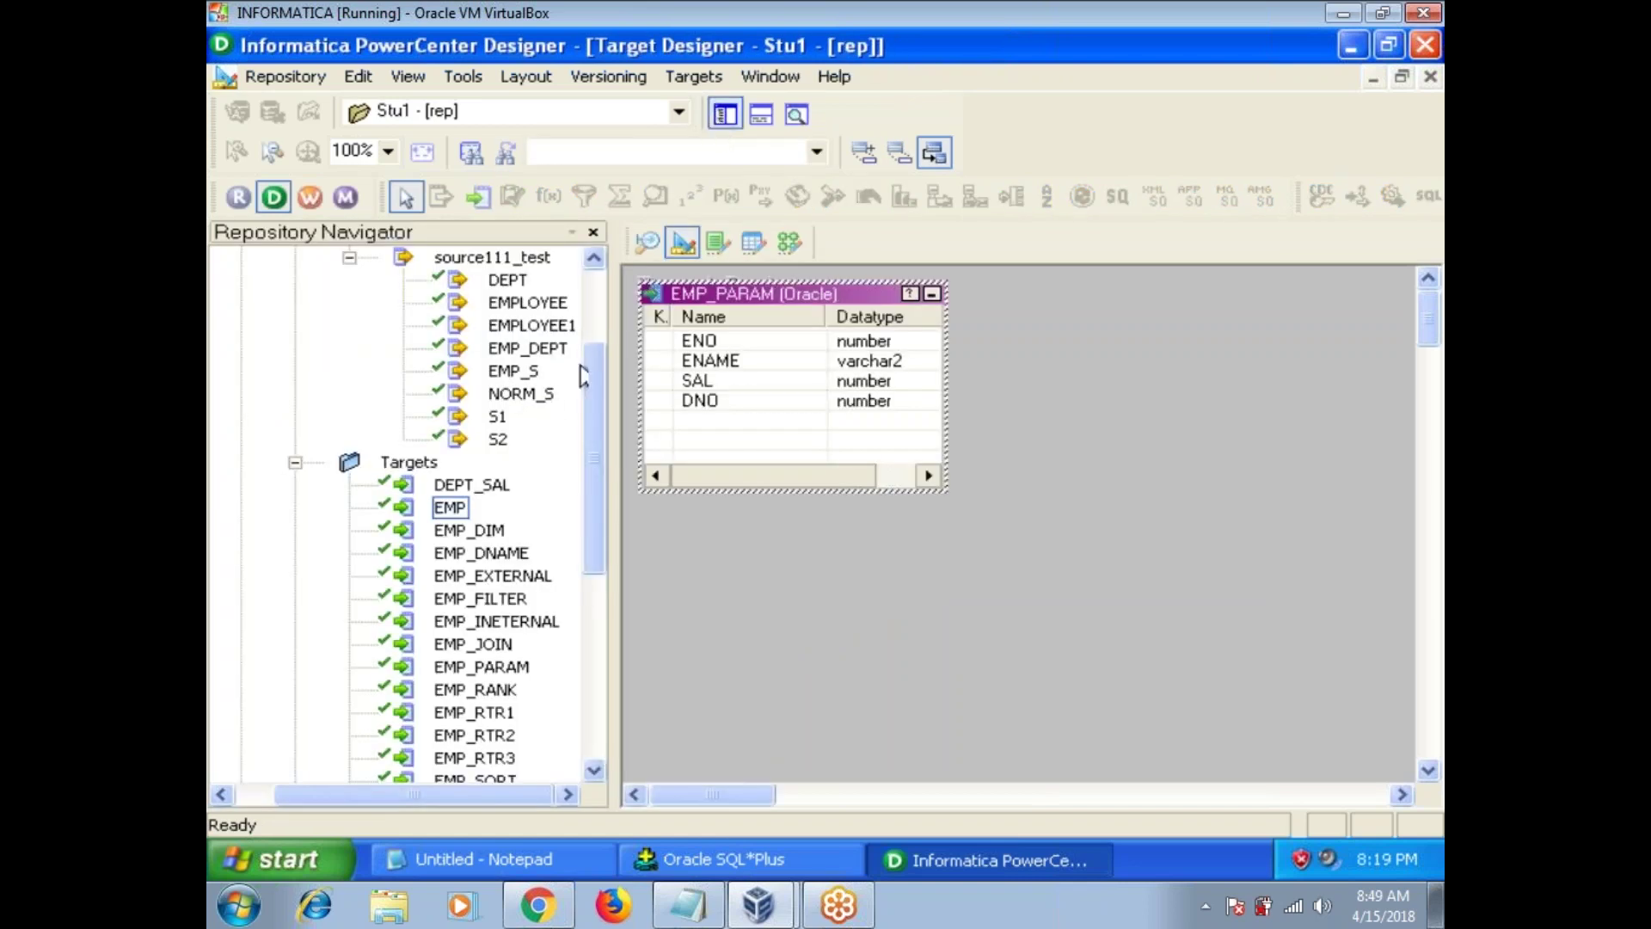
pyautogui.scroll(3, 592, 336)
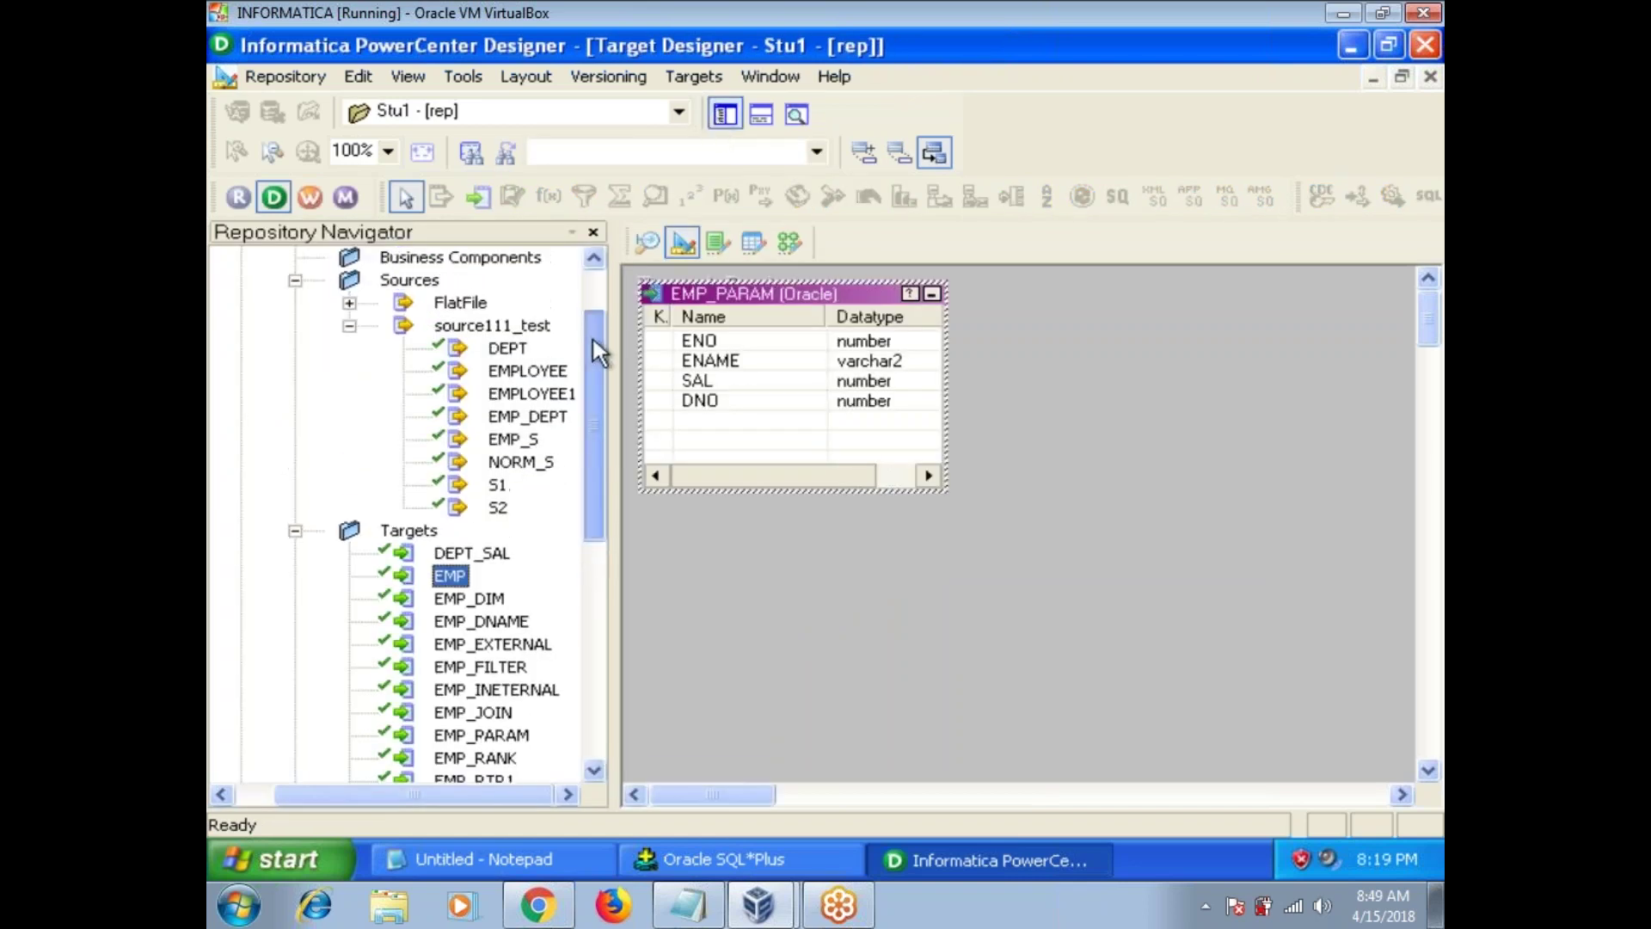
pyautogui.click(450, 575)
pyautogui.moveTo(460, 582); pyautogui.dragTo(825, 645)
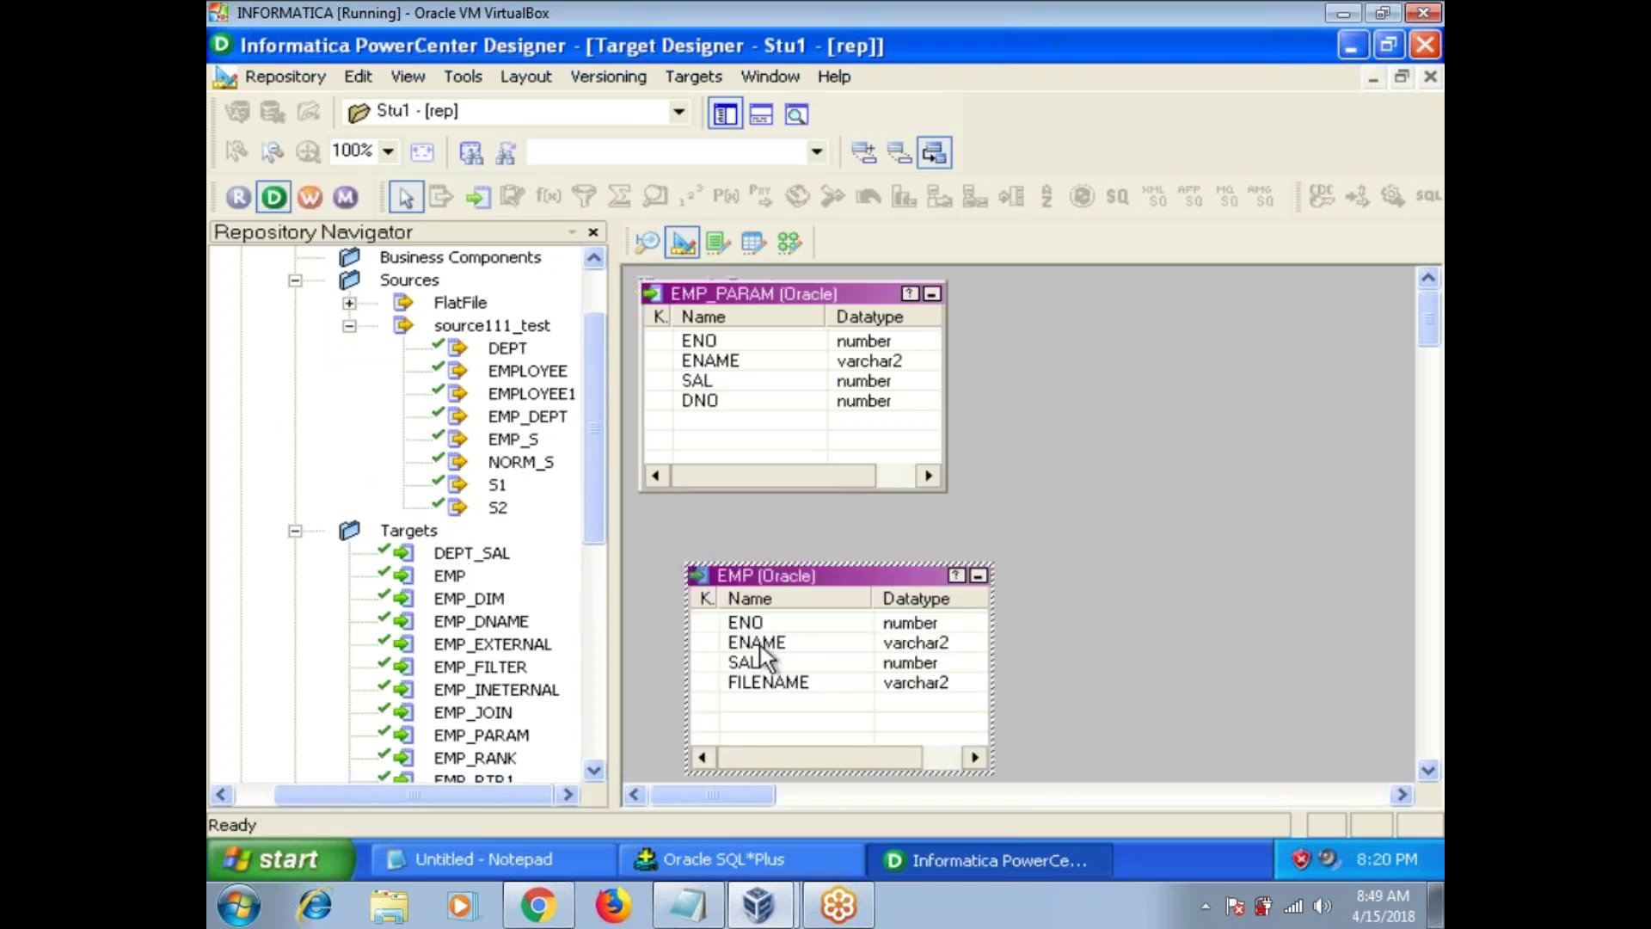
# Step: Delete EMP's FILENAME column, keeping ENO, ENAME and SAL, then return to the mapping
pyautogui.doubleClick(756, 682)
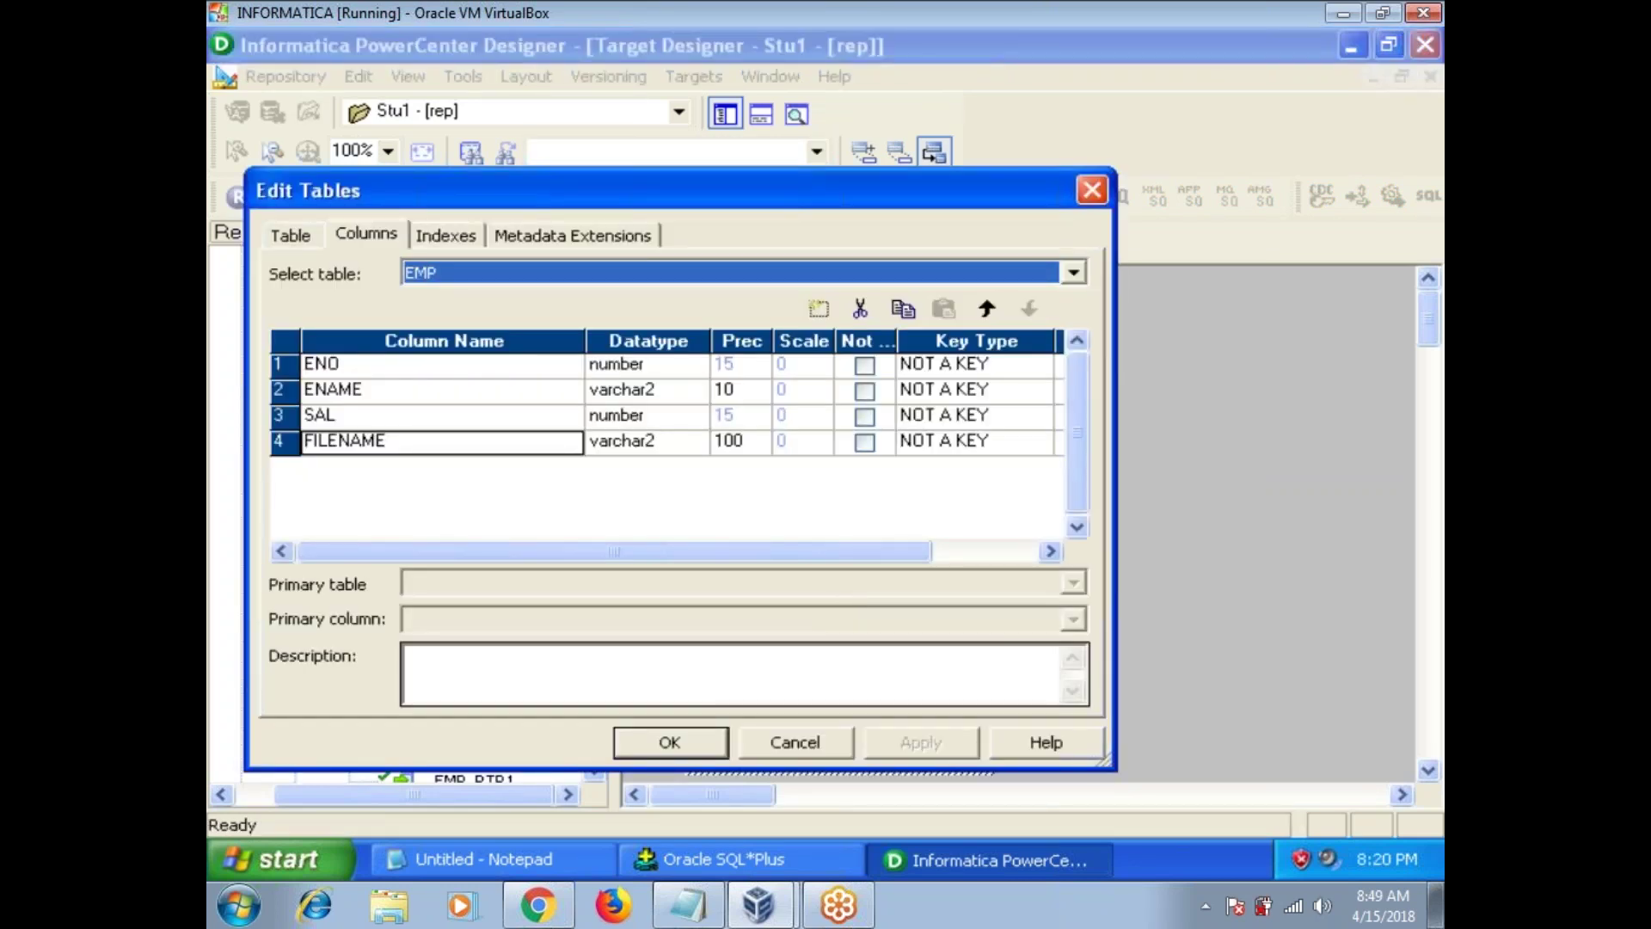
pyautogui.click(858, 307)
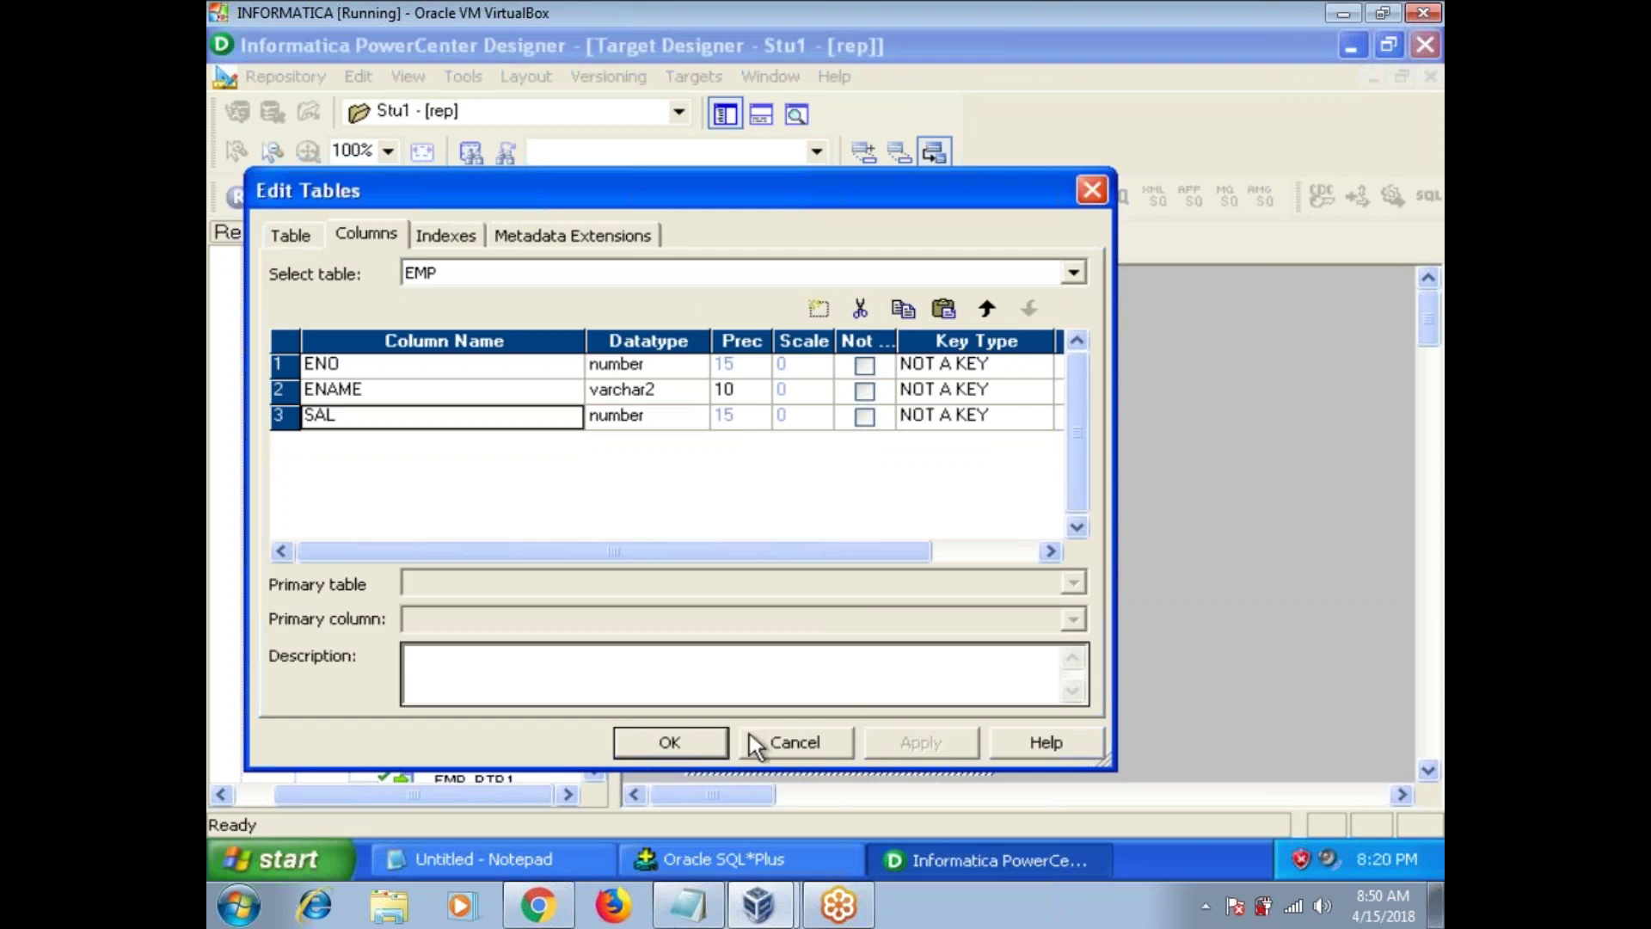
pyautogui.click(723, 748)
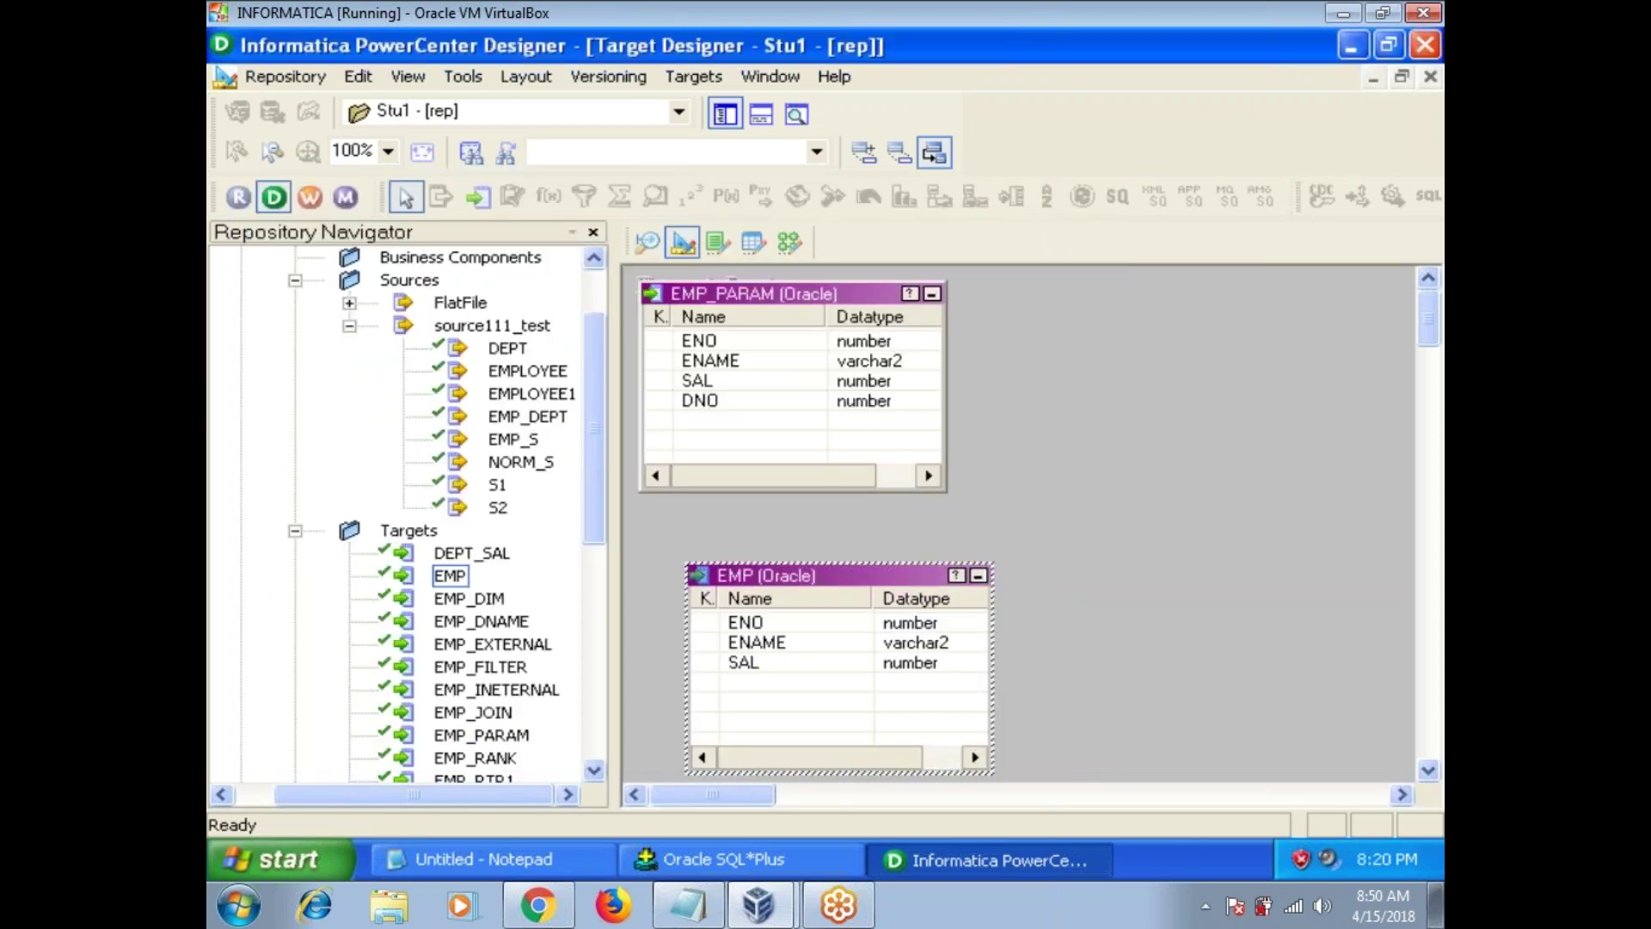
pyautogui.click(790, 242)
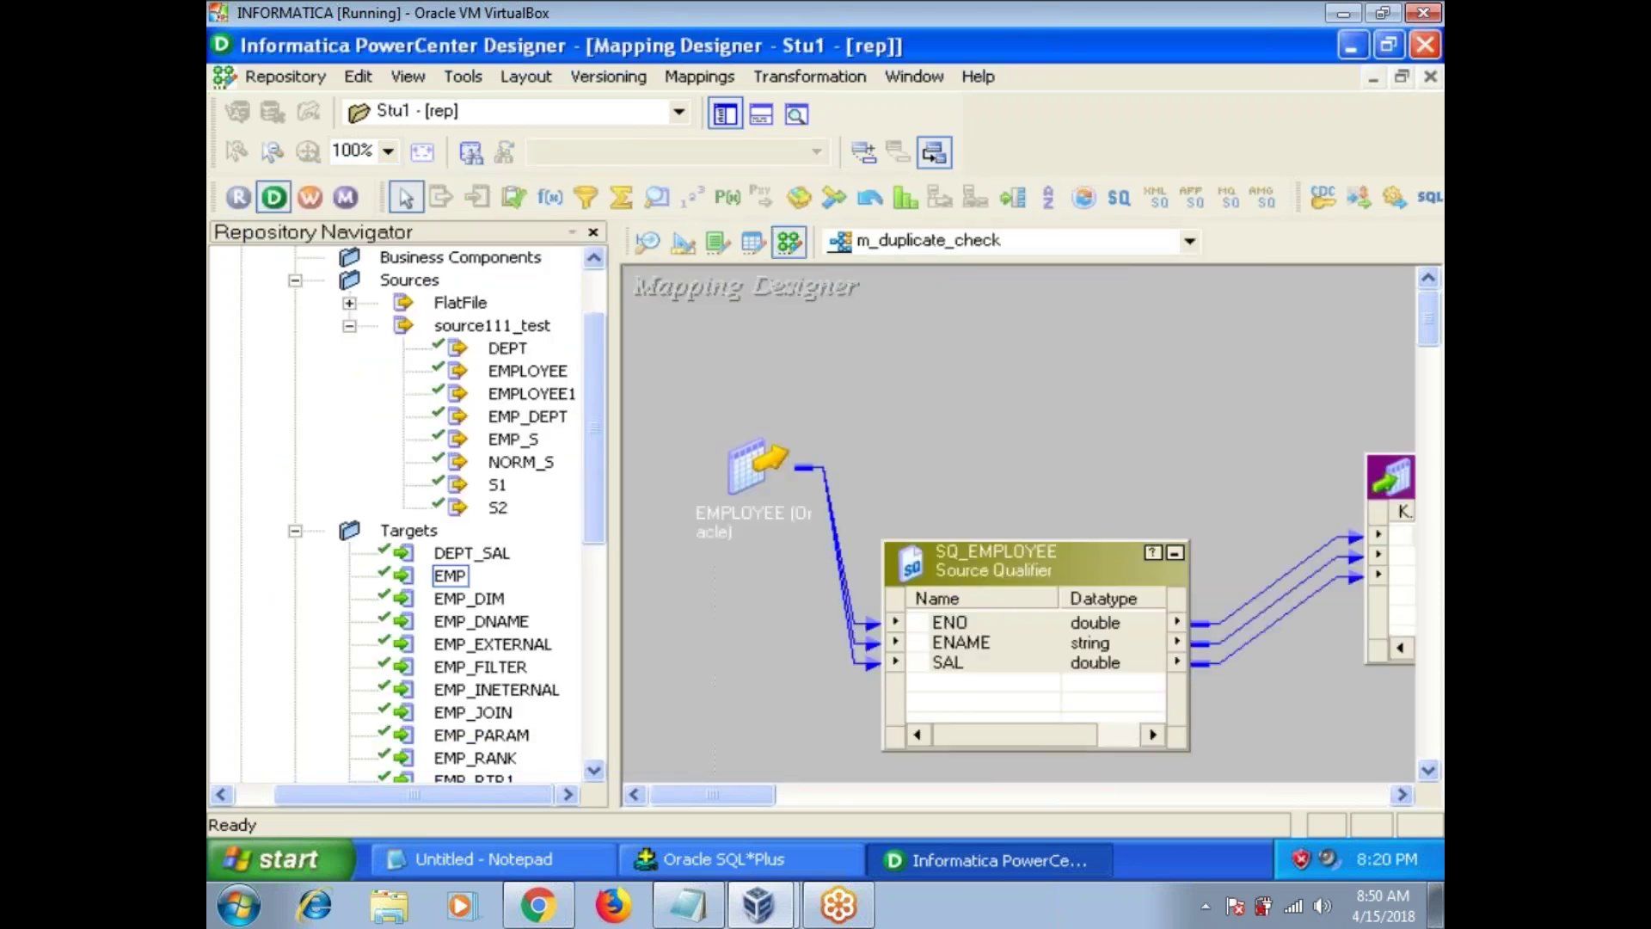
# Step: Enable Select Distinct in SQ_EMPLOYEE's properties
pyautogui.click(724, 116)
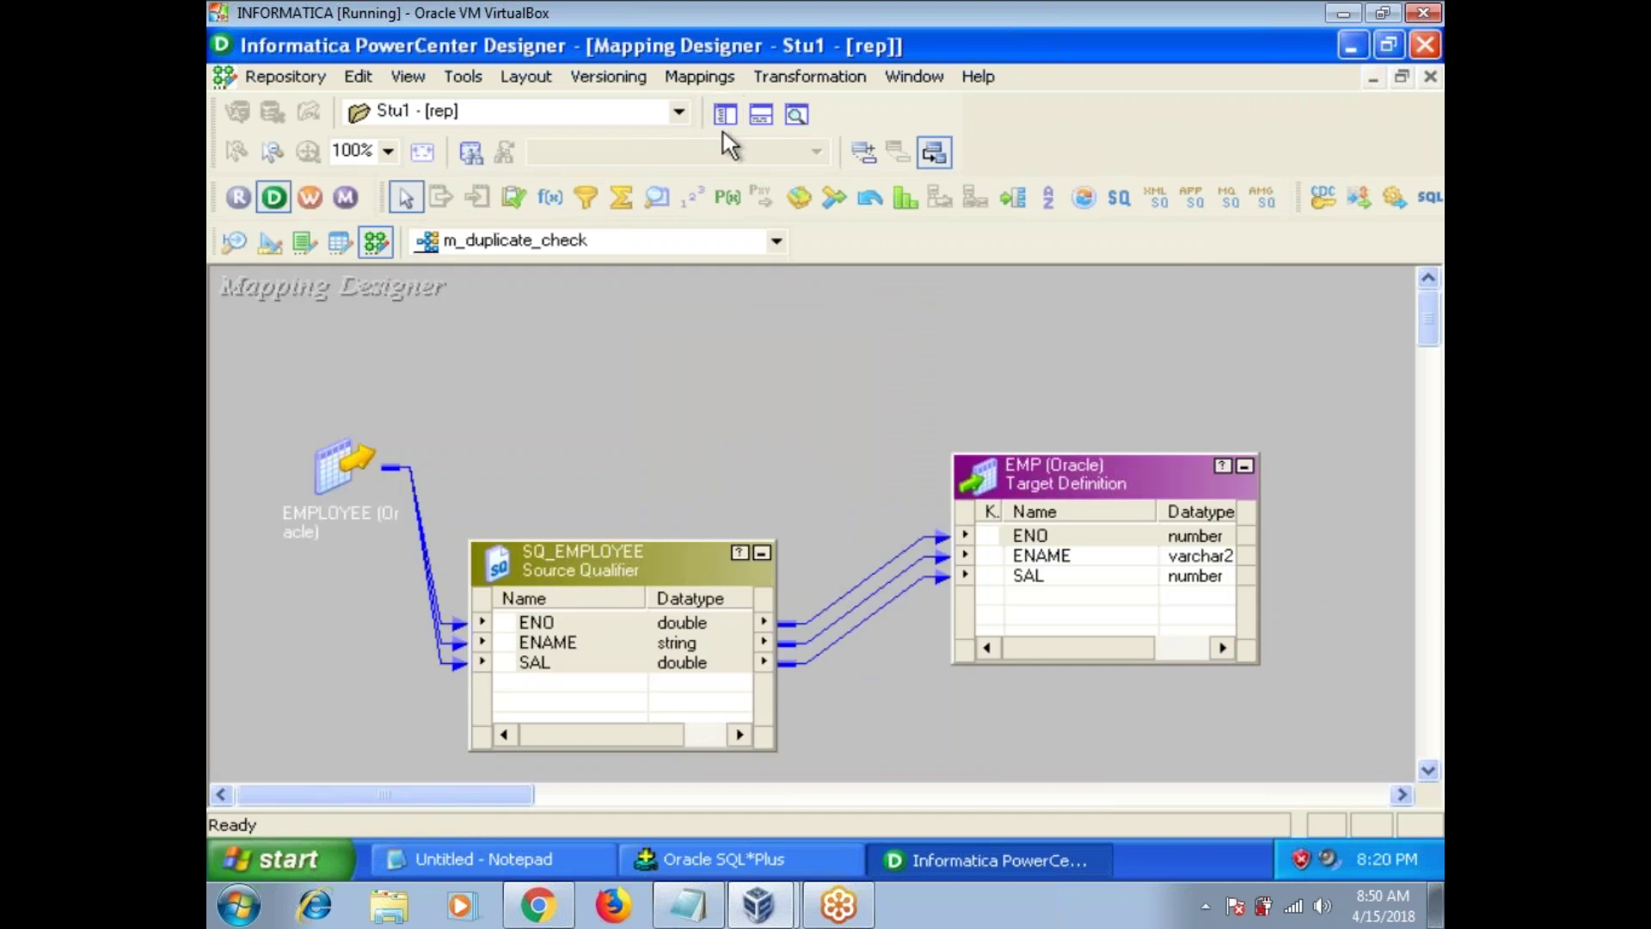
pyautogui.doubleClick(636, 543)
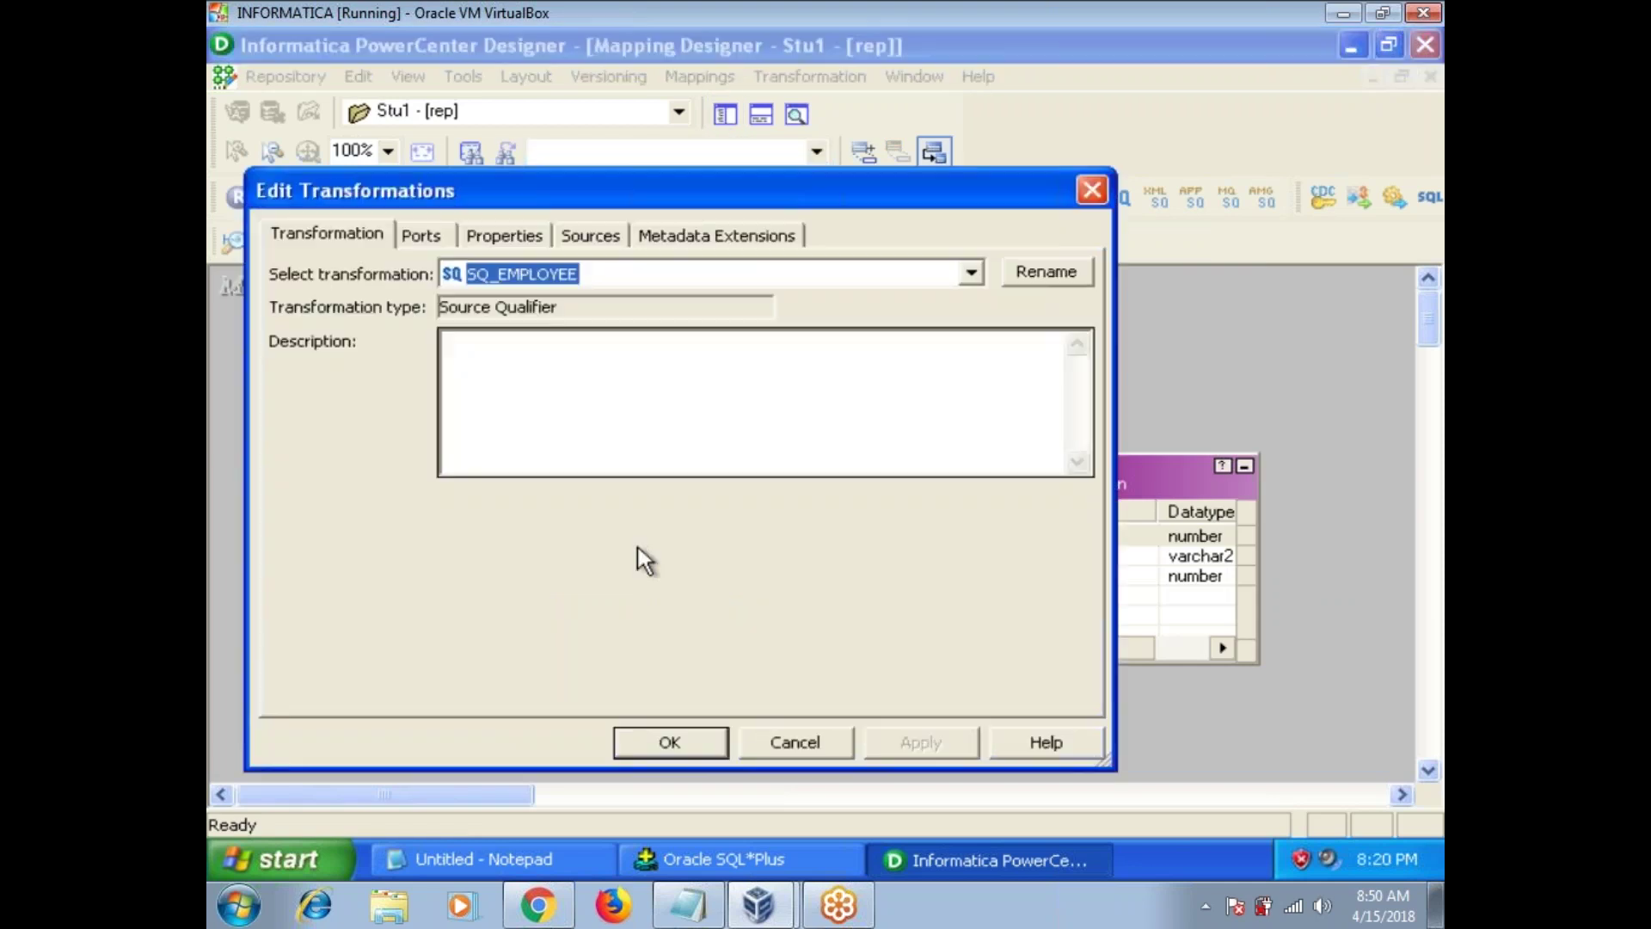
pyautogui.click(495, 240)
pyautogui.click(480, 491)
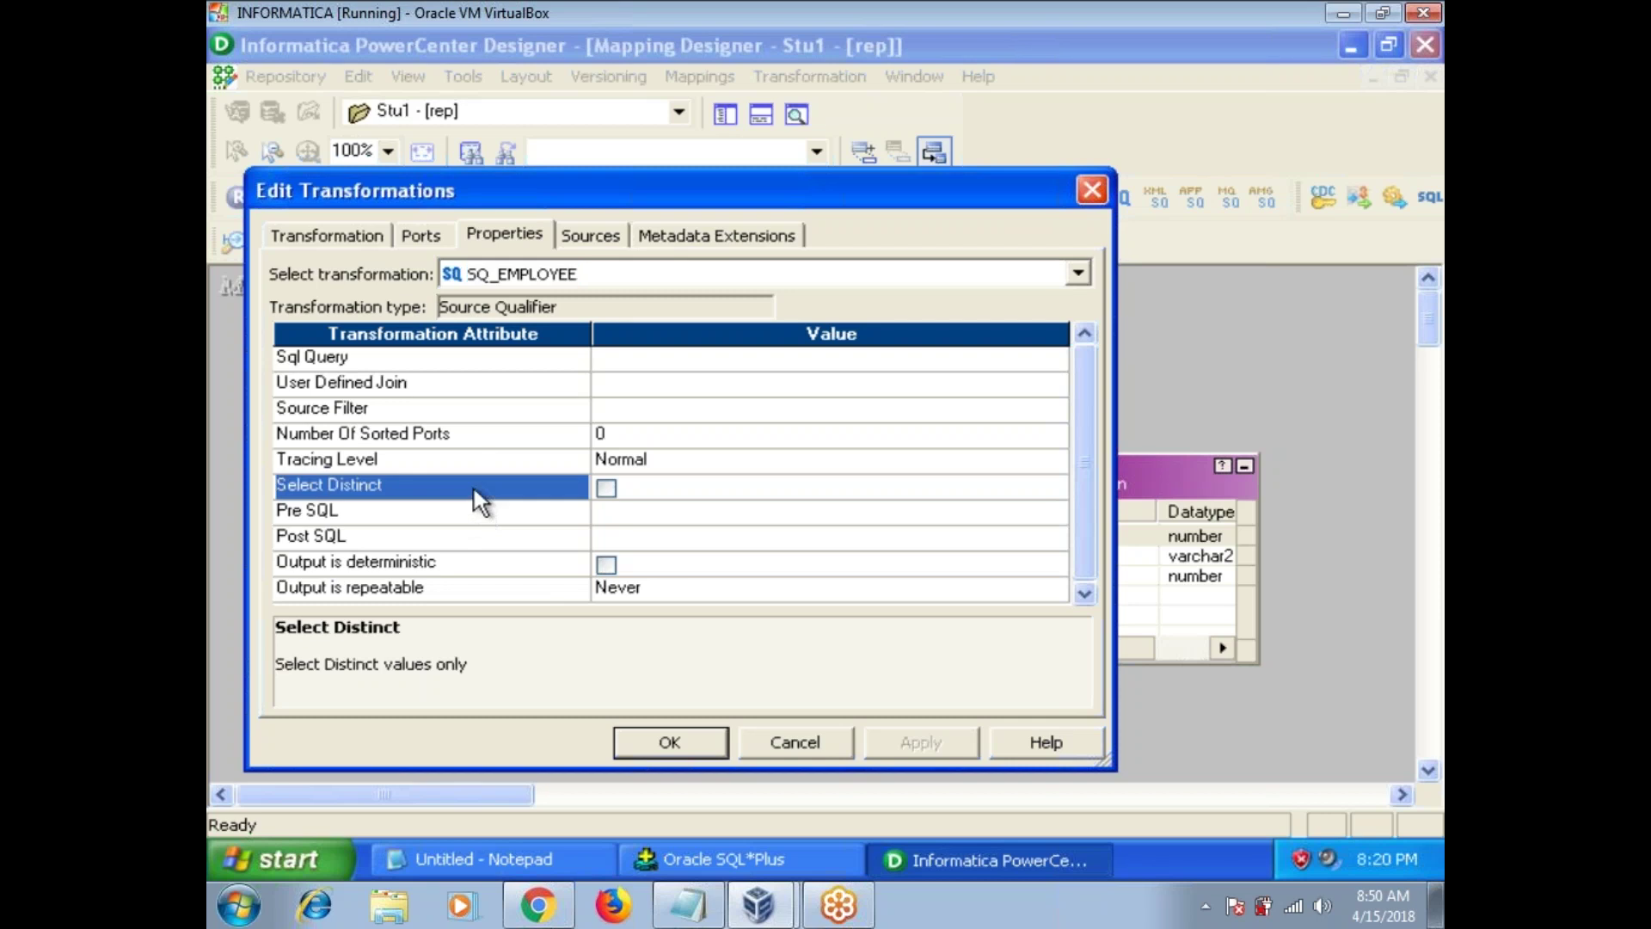
pyautogui.click(606, 487)
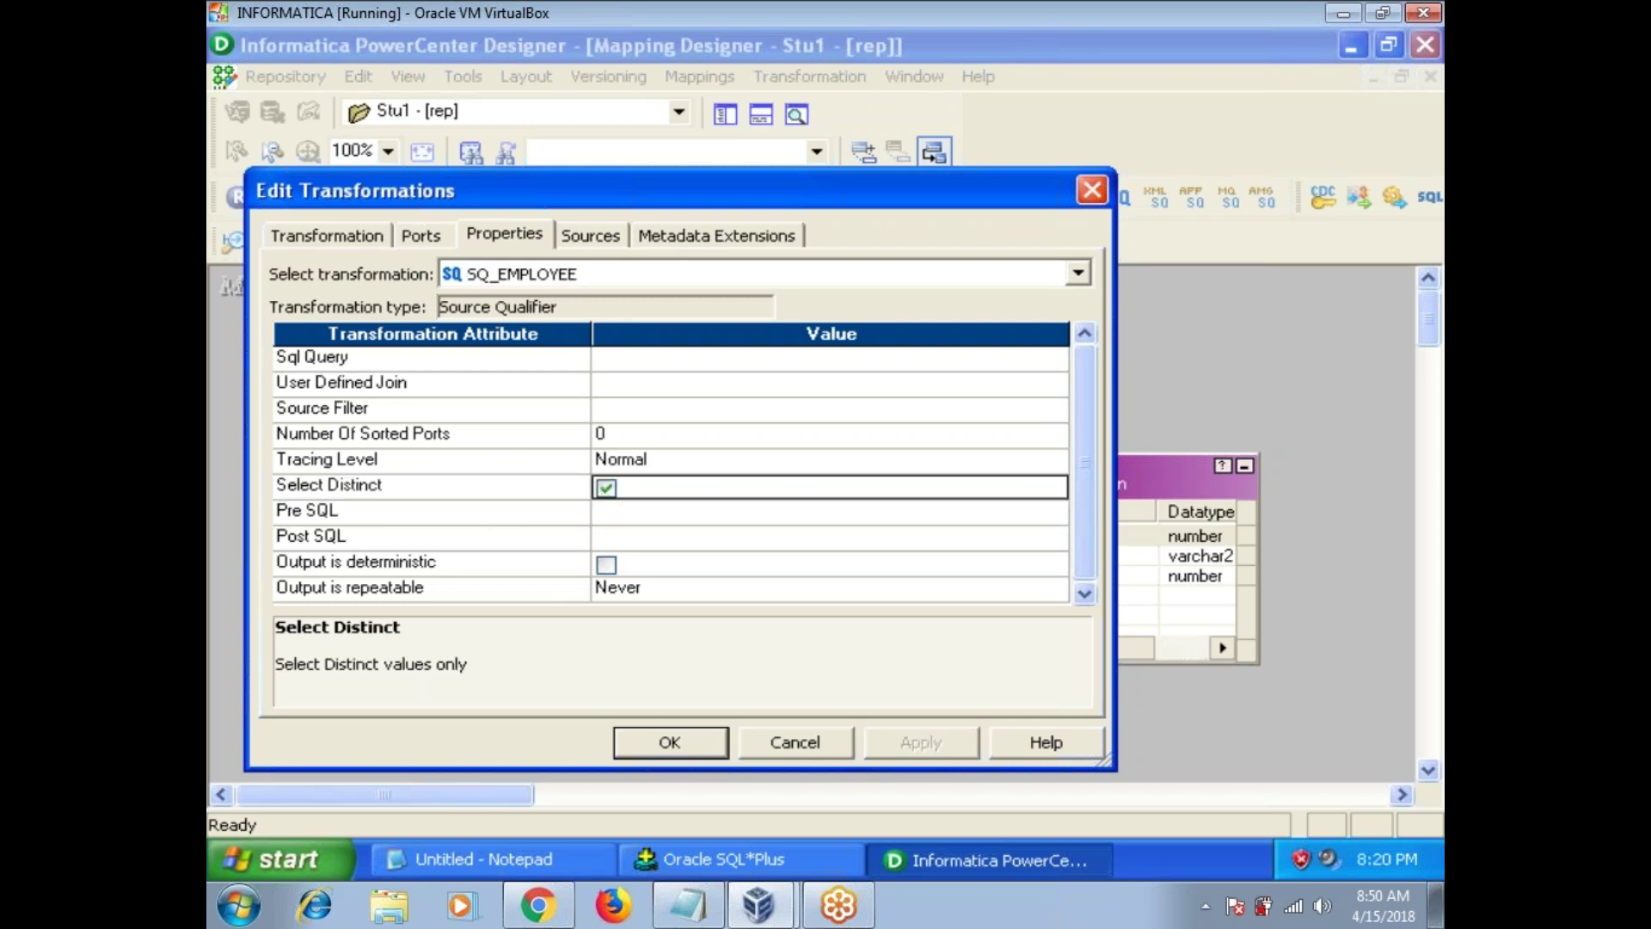
pyautogui.click(920, 744)
pyautogui.click(669, 742)
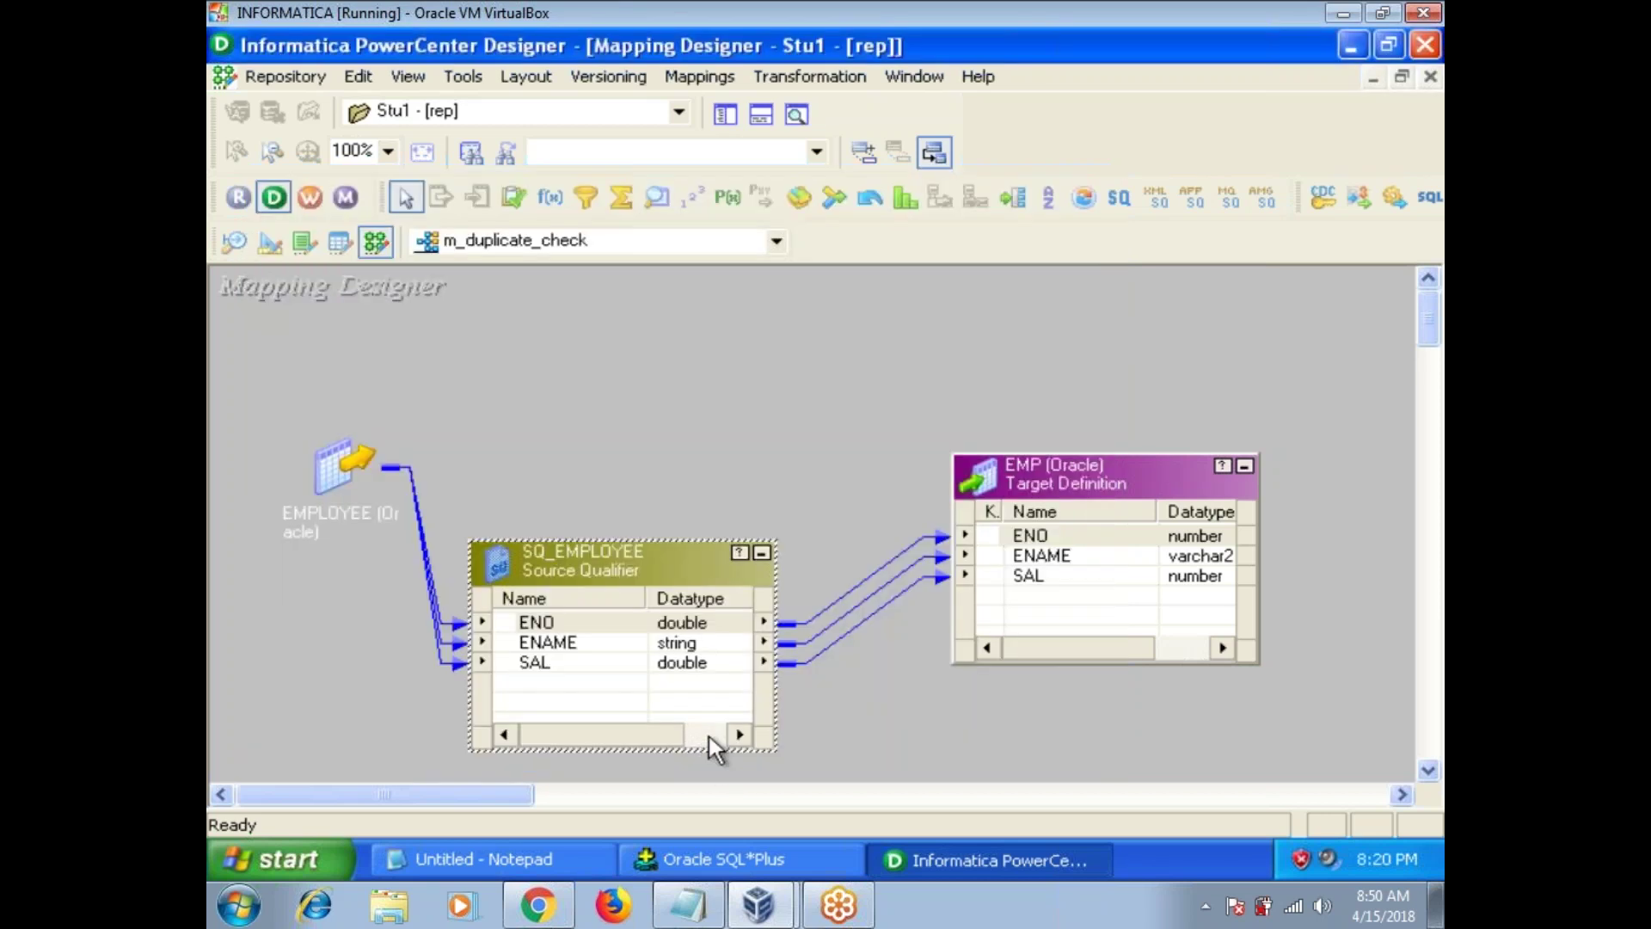
# Step: Save the valid m_duplicate_check mapping with Ctrl+S
pyautogui.hotkey('ctrl', 's')
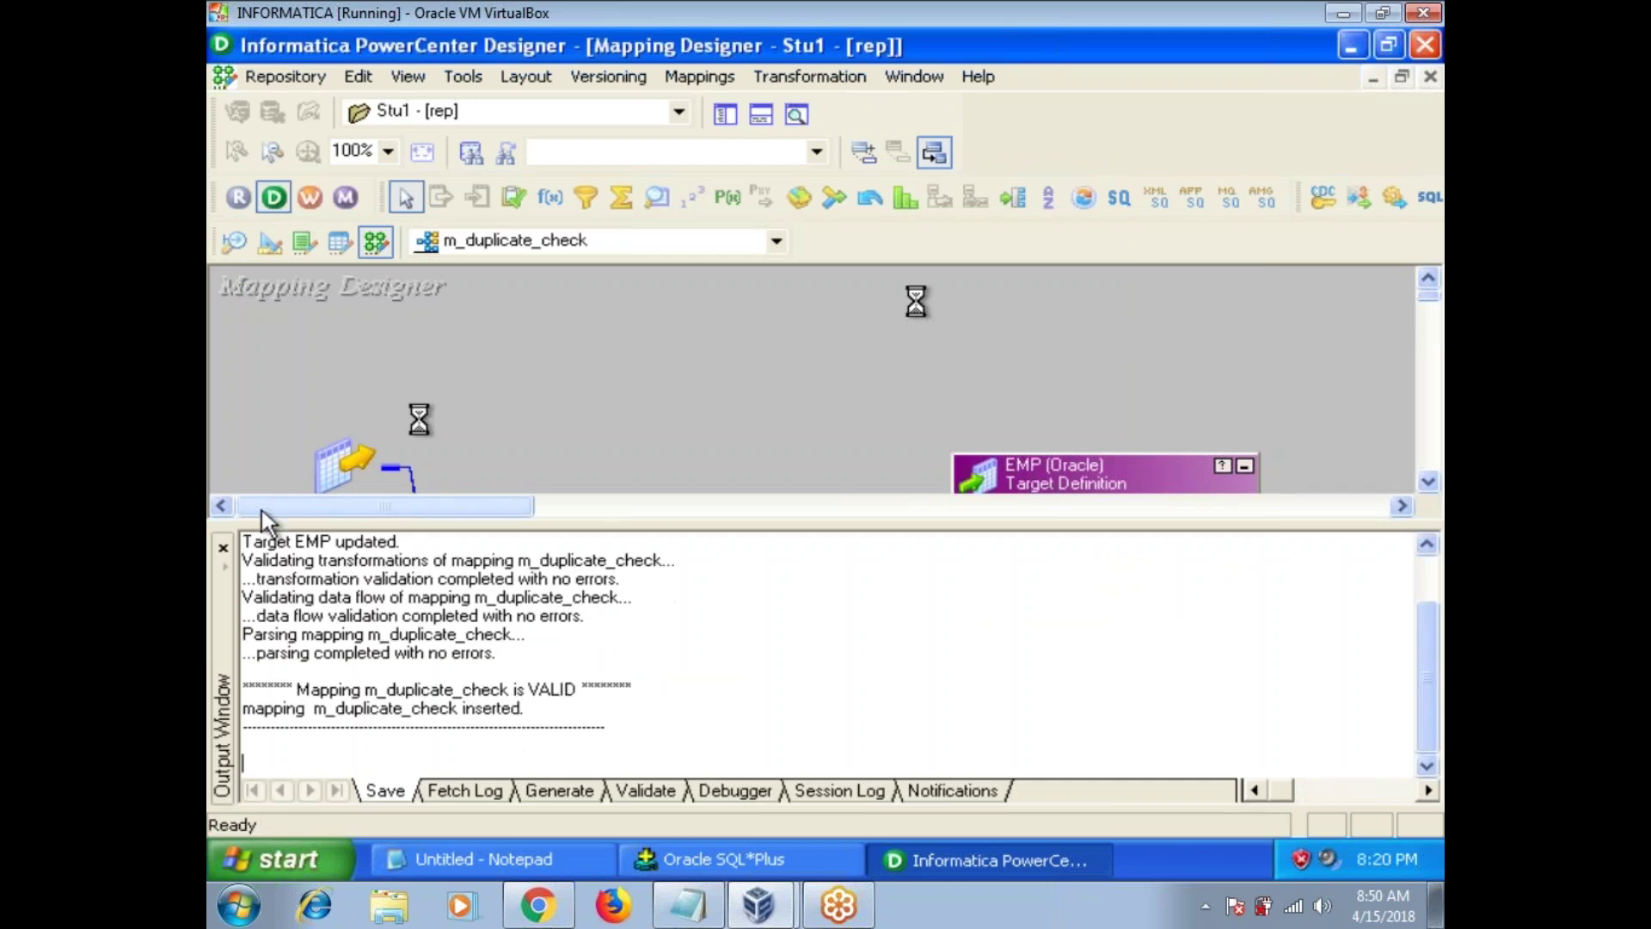
pyautogui.click(222, 546)
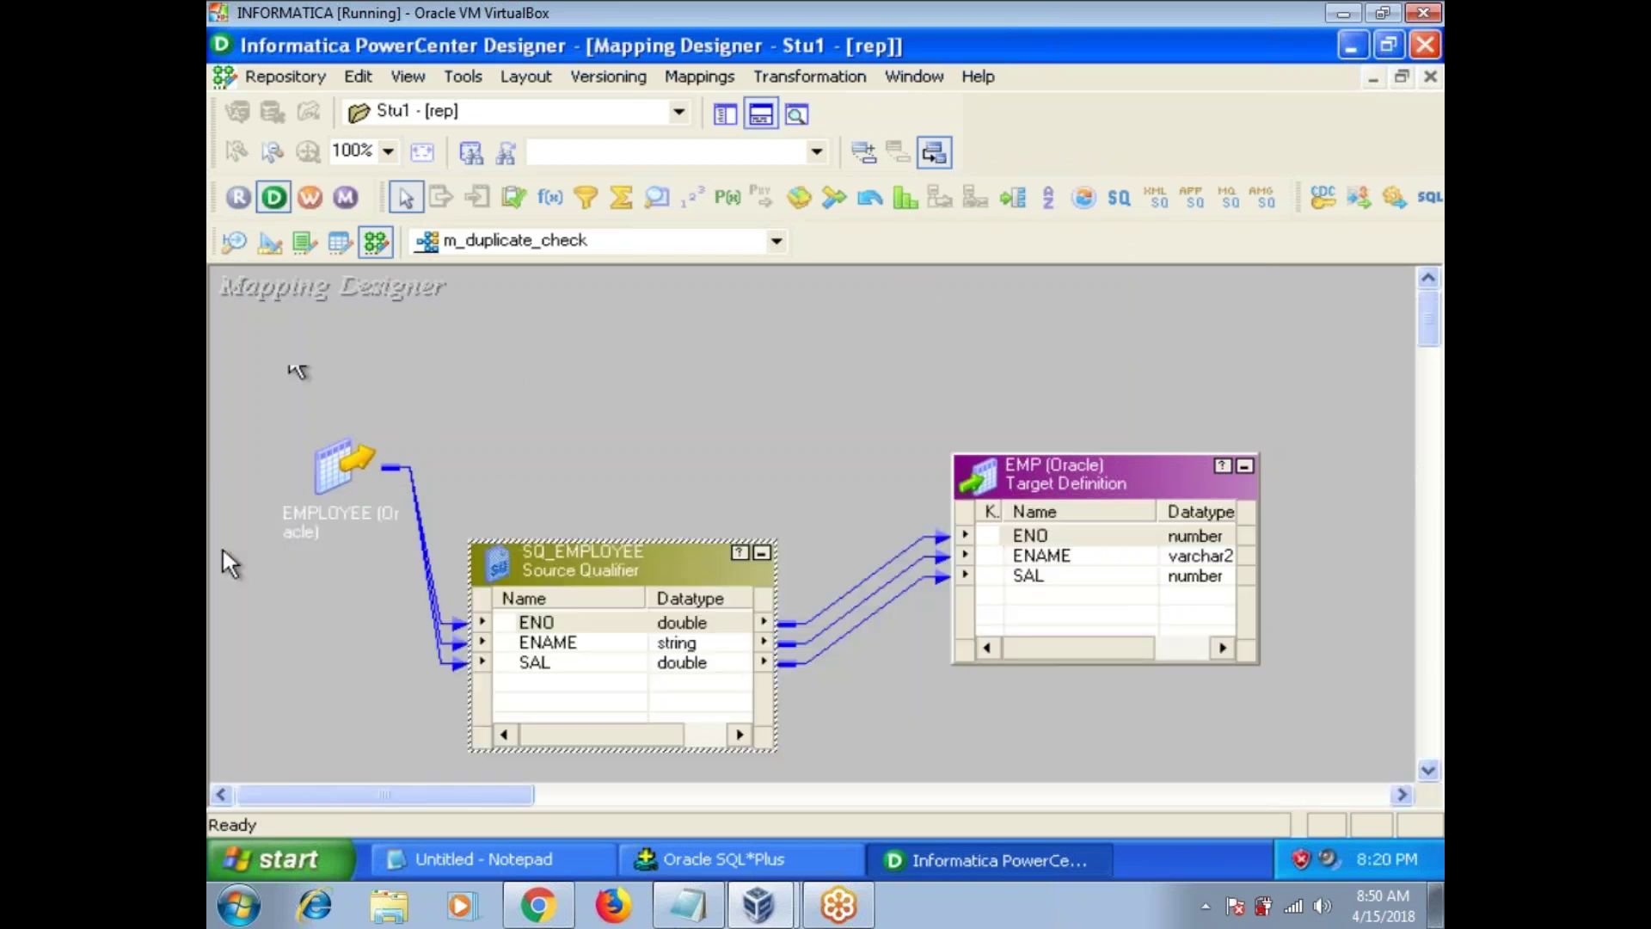
pyautogui.click(309, 197)
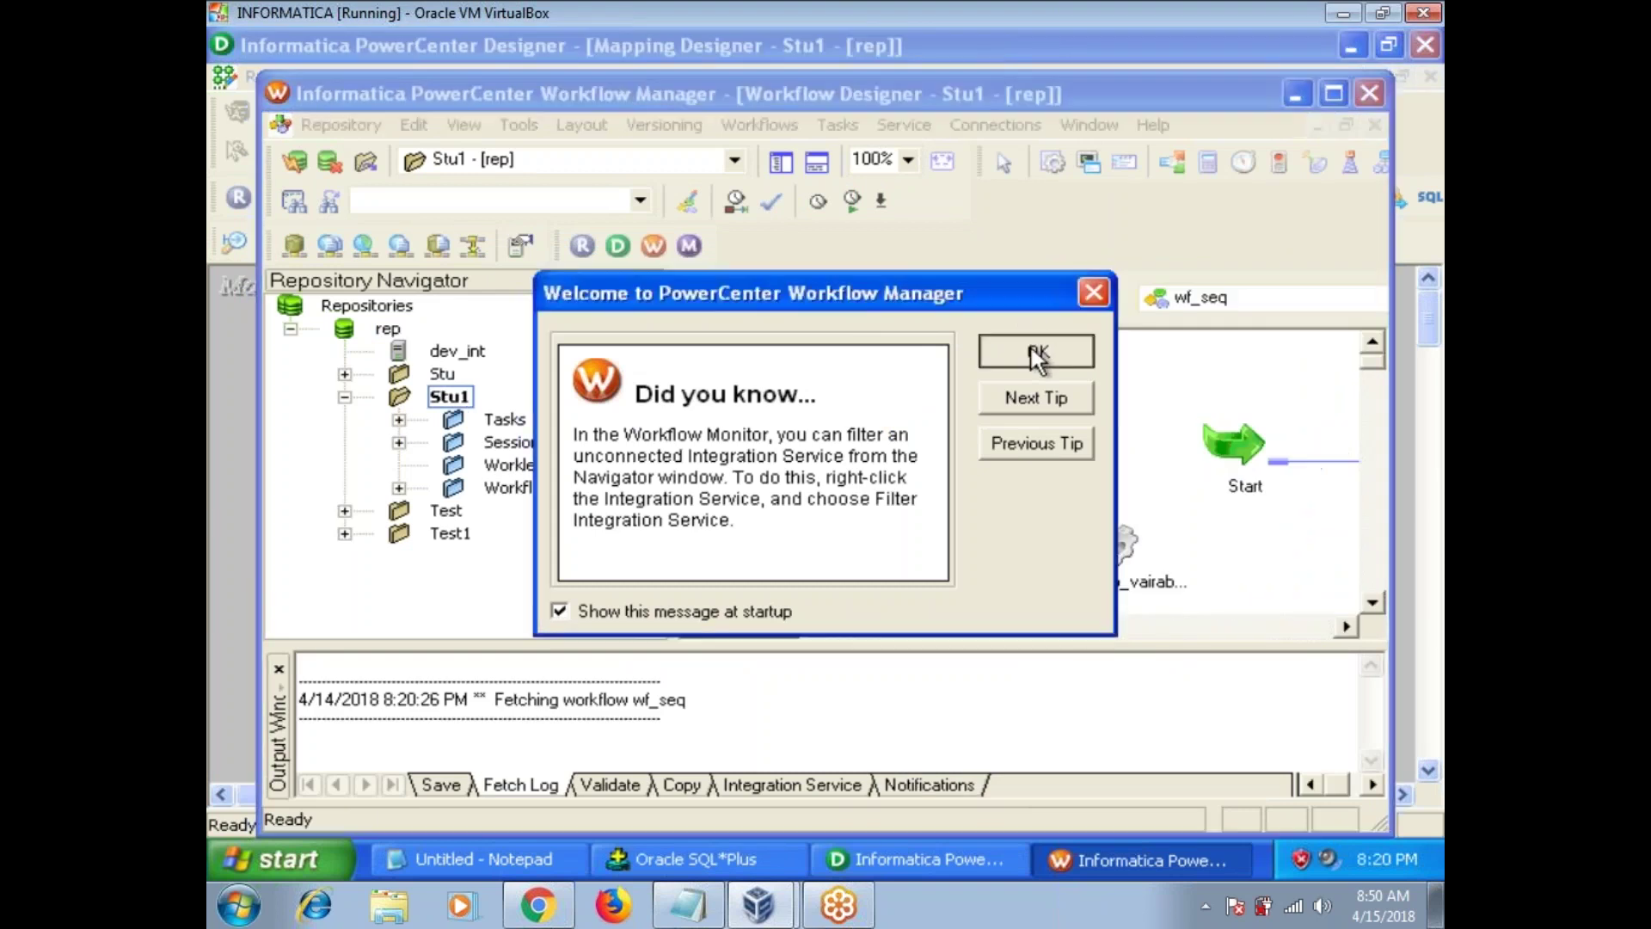
# Step: Dismiss the tip, maximize Workflow Manager and switch to the Task Developer
pyautogui.click(1035, 350)
pyautogui.click(1339, 98)
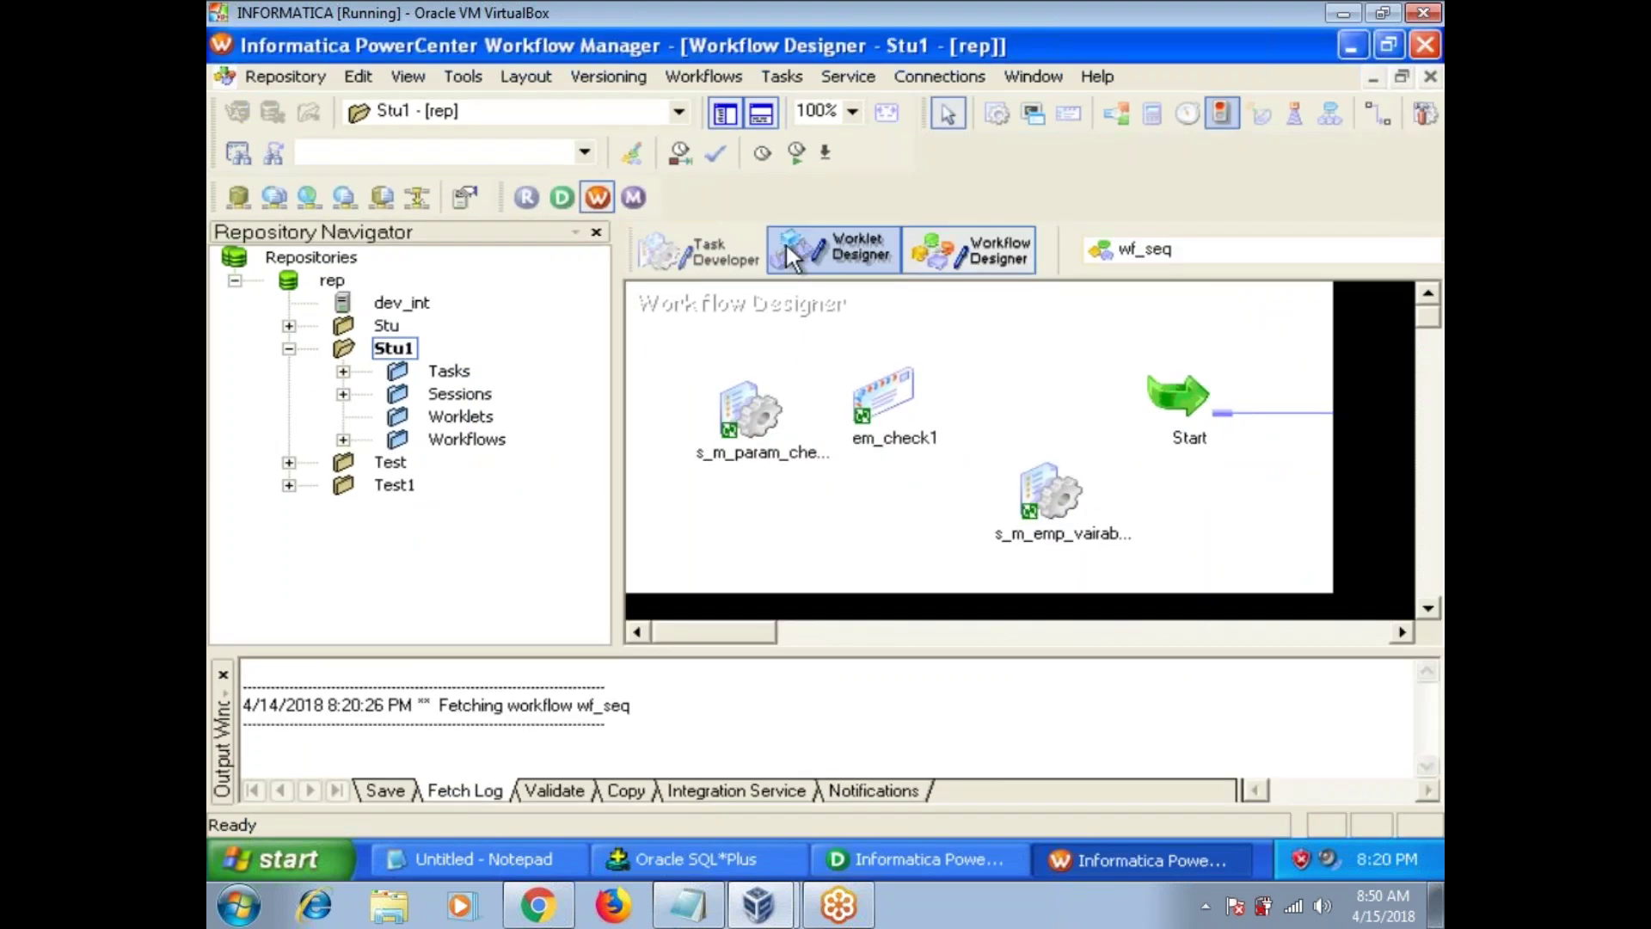
pyautogui.click(729, 250)
# Step: Create session task s_m_dup_check using the m_duplicate_check mapping
pyautogui.click(685, 77)
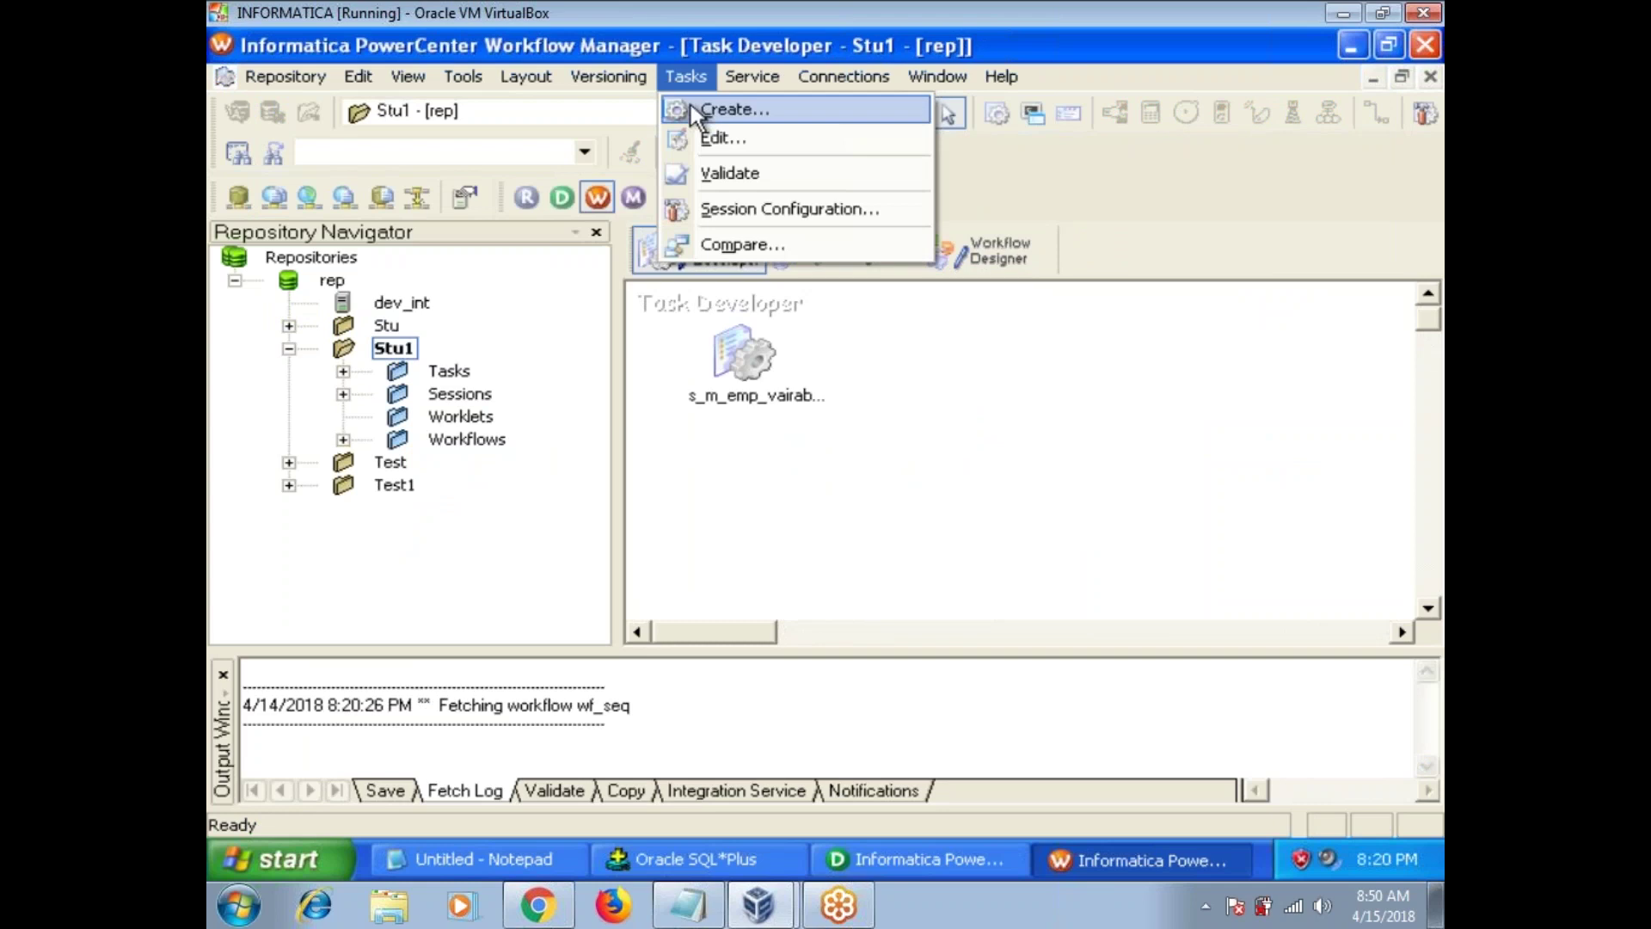
pyautogui.click(733, 110)
pyautogui.click(903, 489)
pyautogui.write('s')
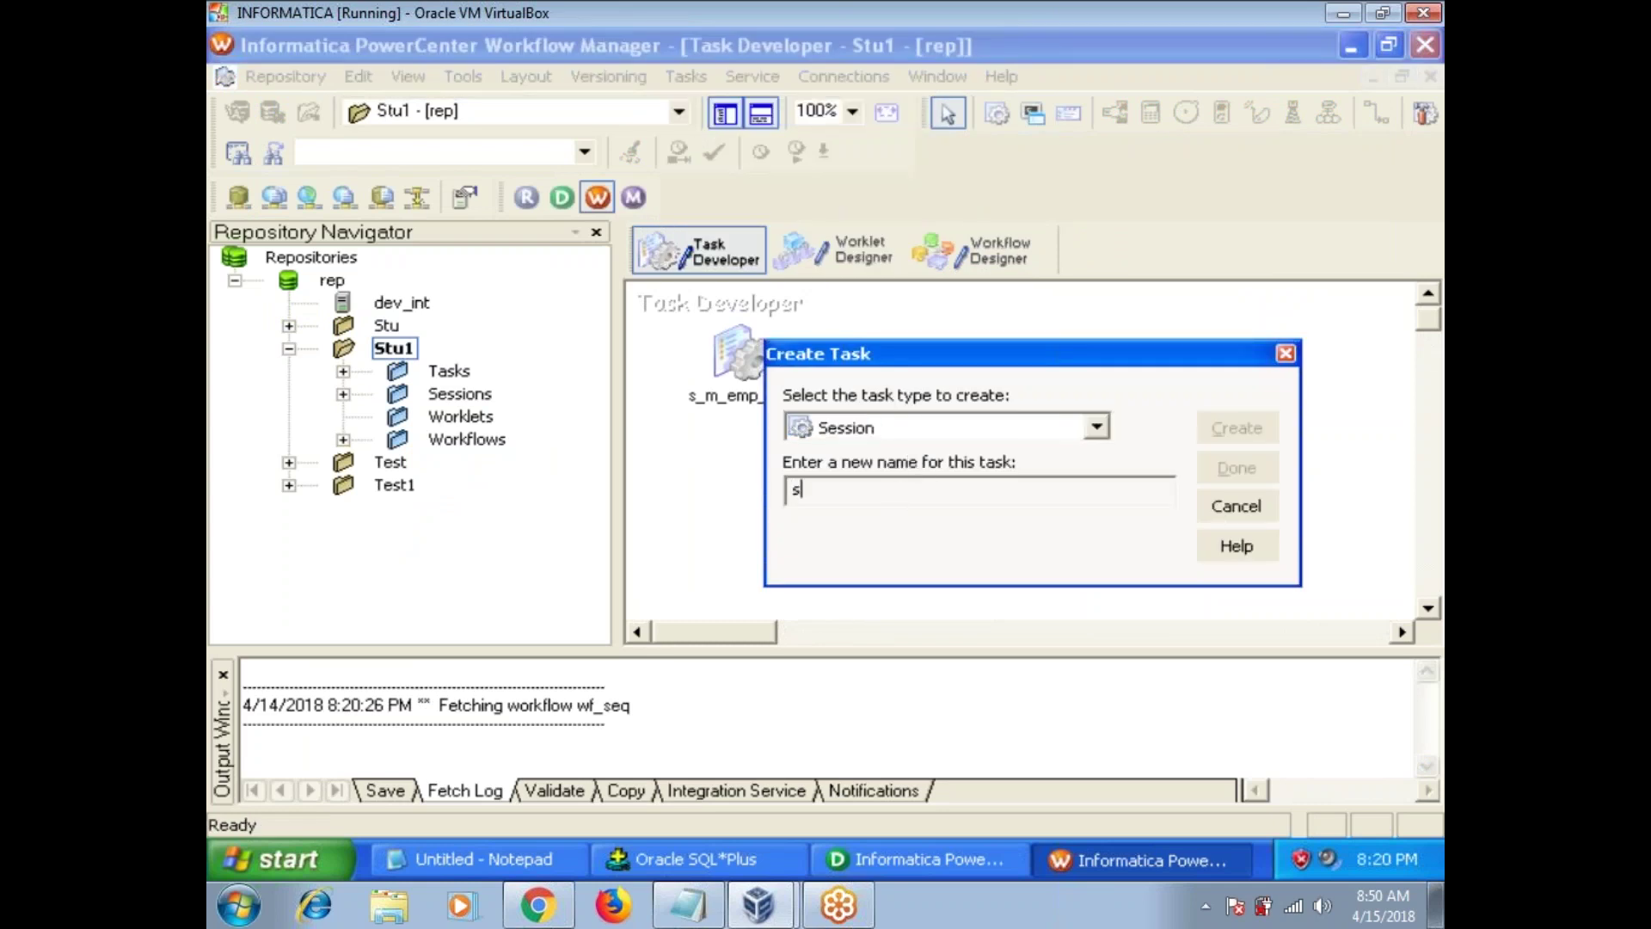
pyautogui.write('_m_dup')
pyautogui.write('_check')
pyautogui.press('Return')
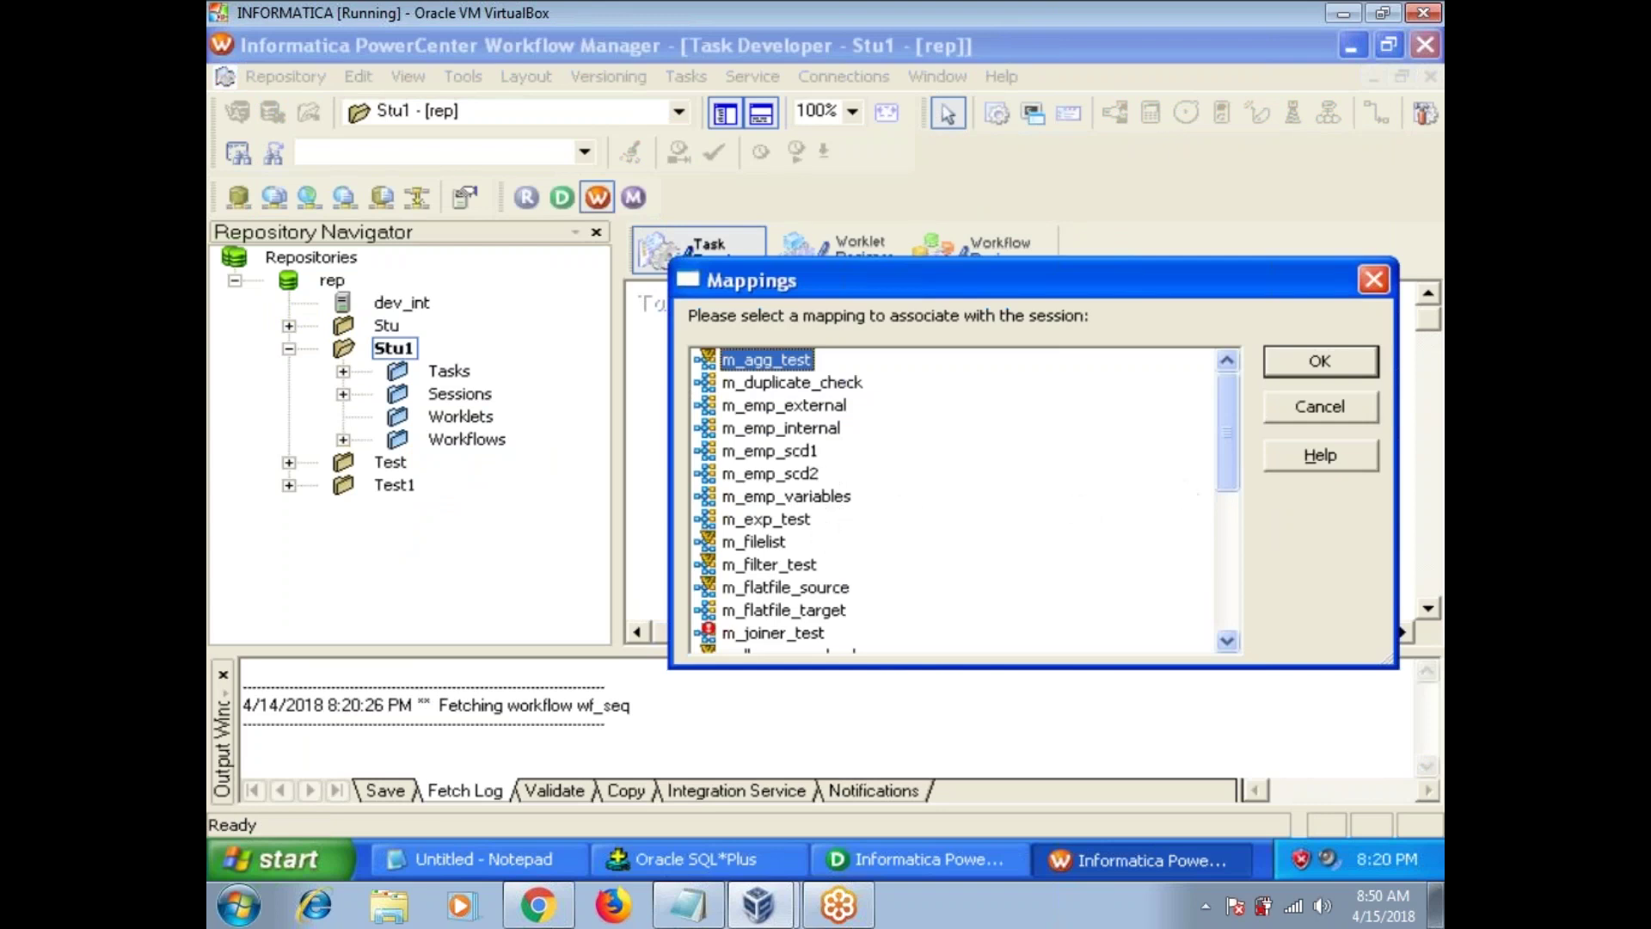
pyautogui.click(800, 383)
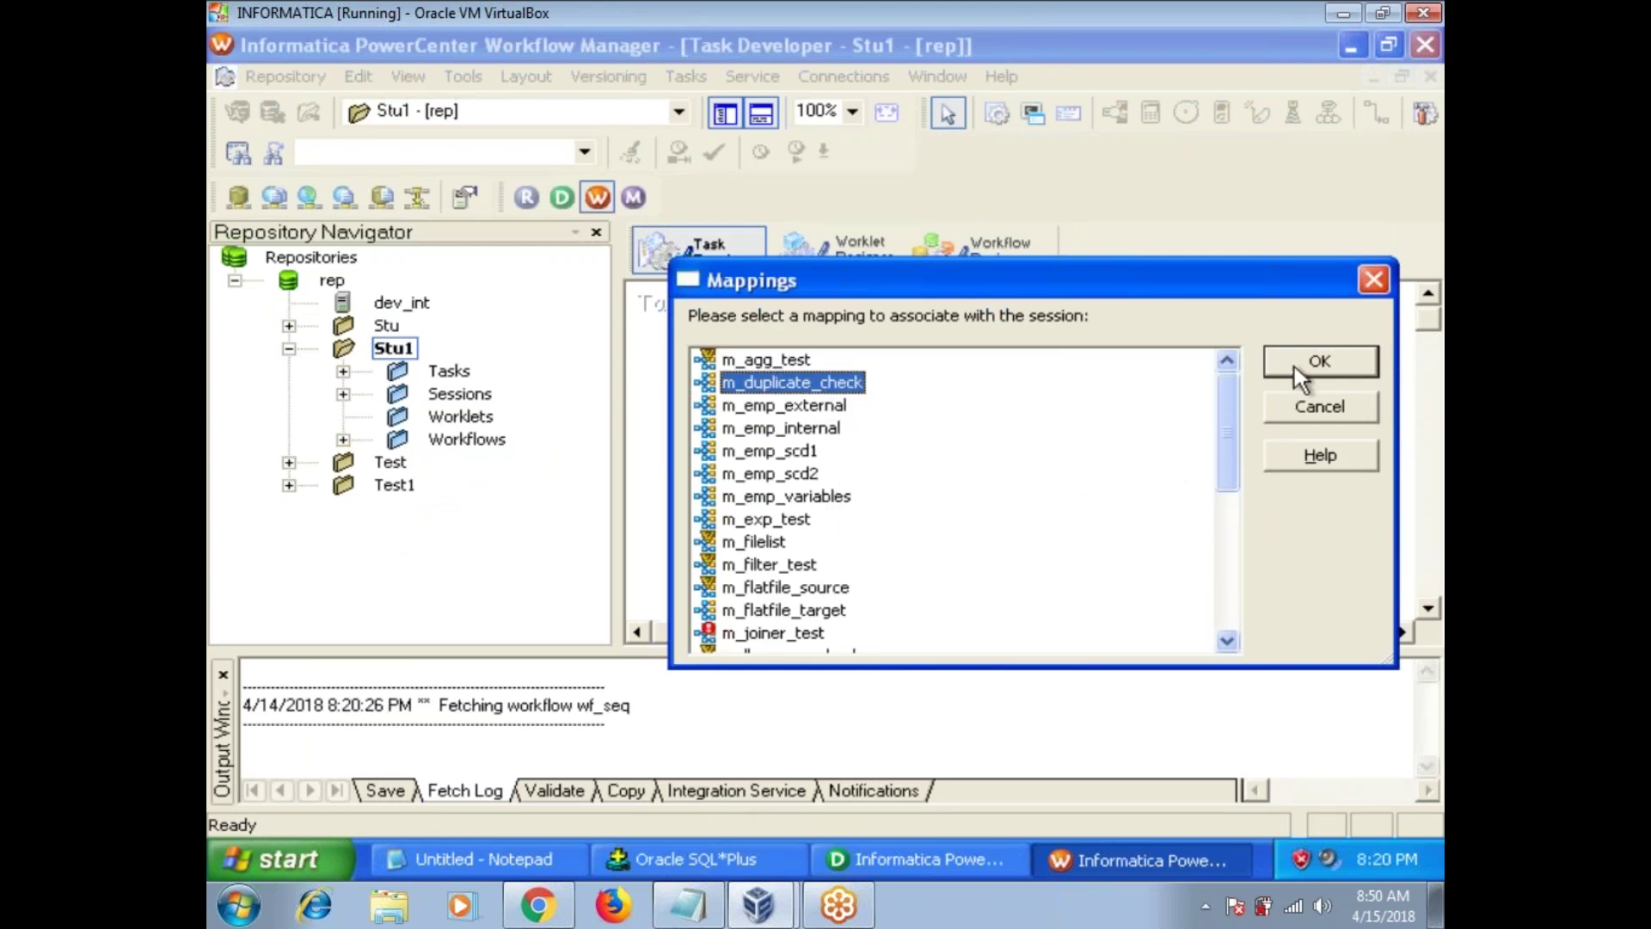
pyautogui.click(1318, 360)
pyautogui.click(1236, 467)
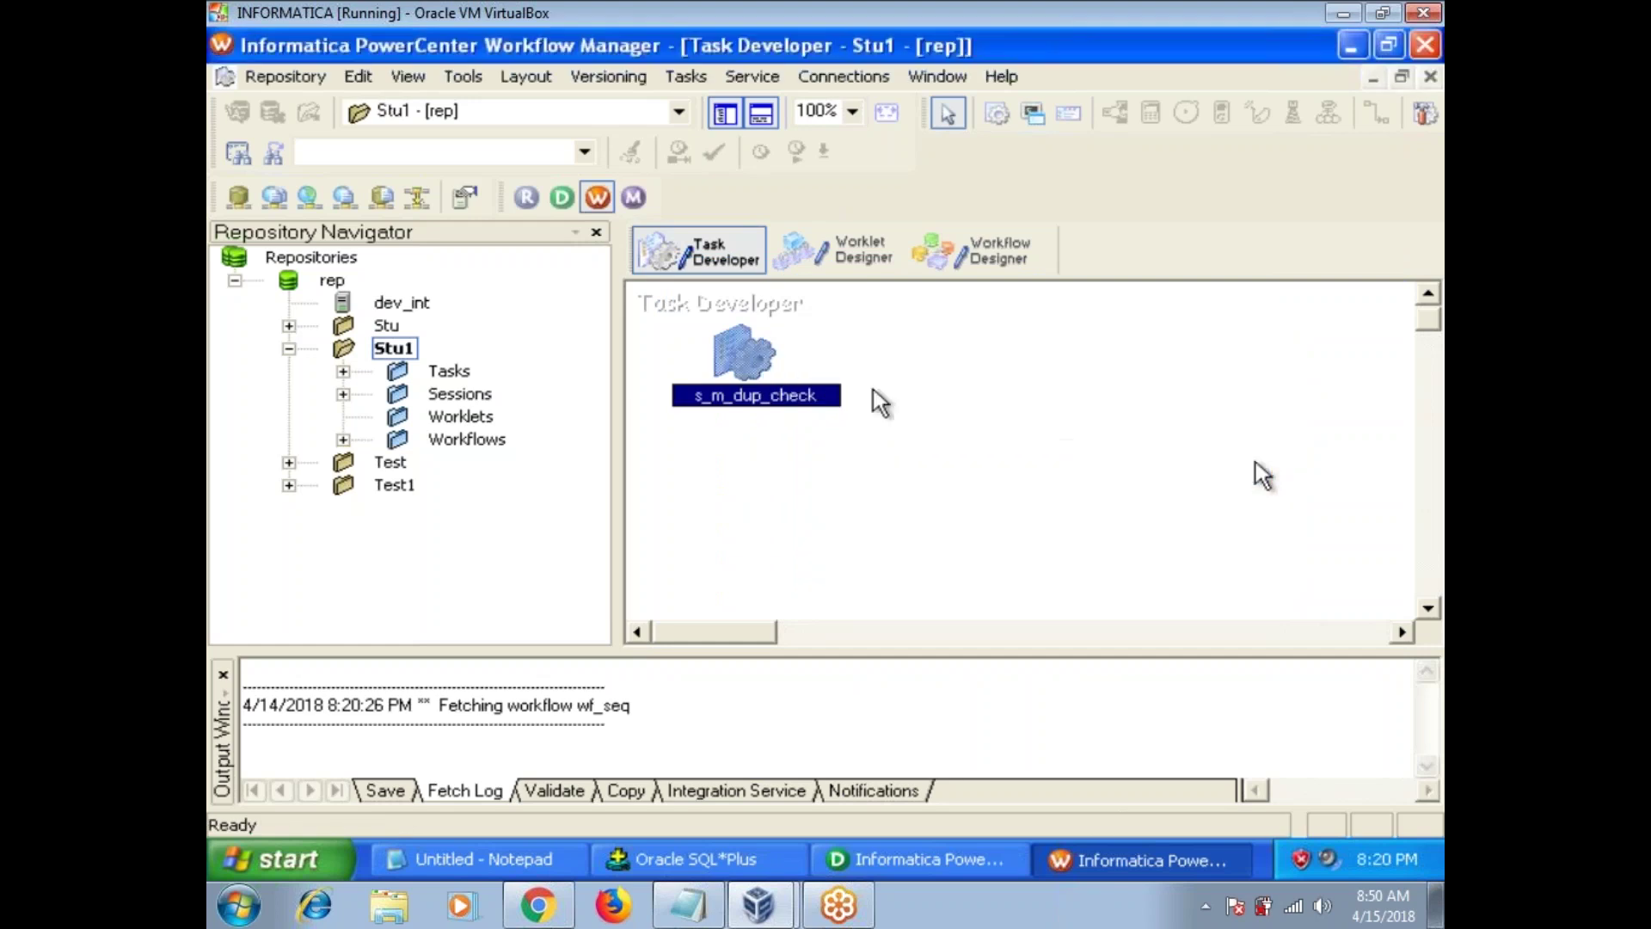
# Step: Set the session's SQ_EMPLOYEE connection to source111_test
pyautogui.doubleClick(727, 375)
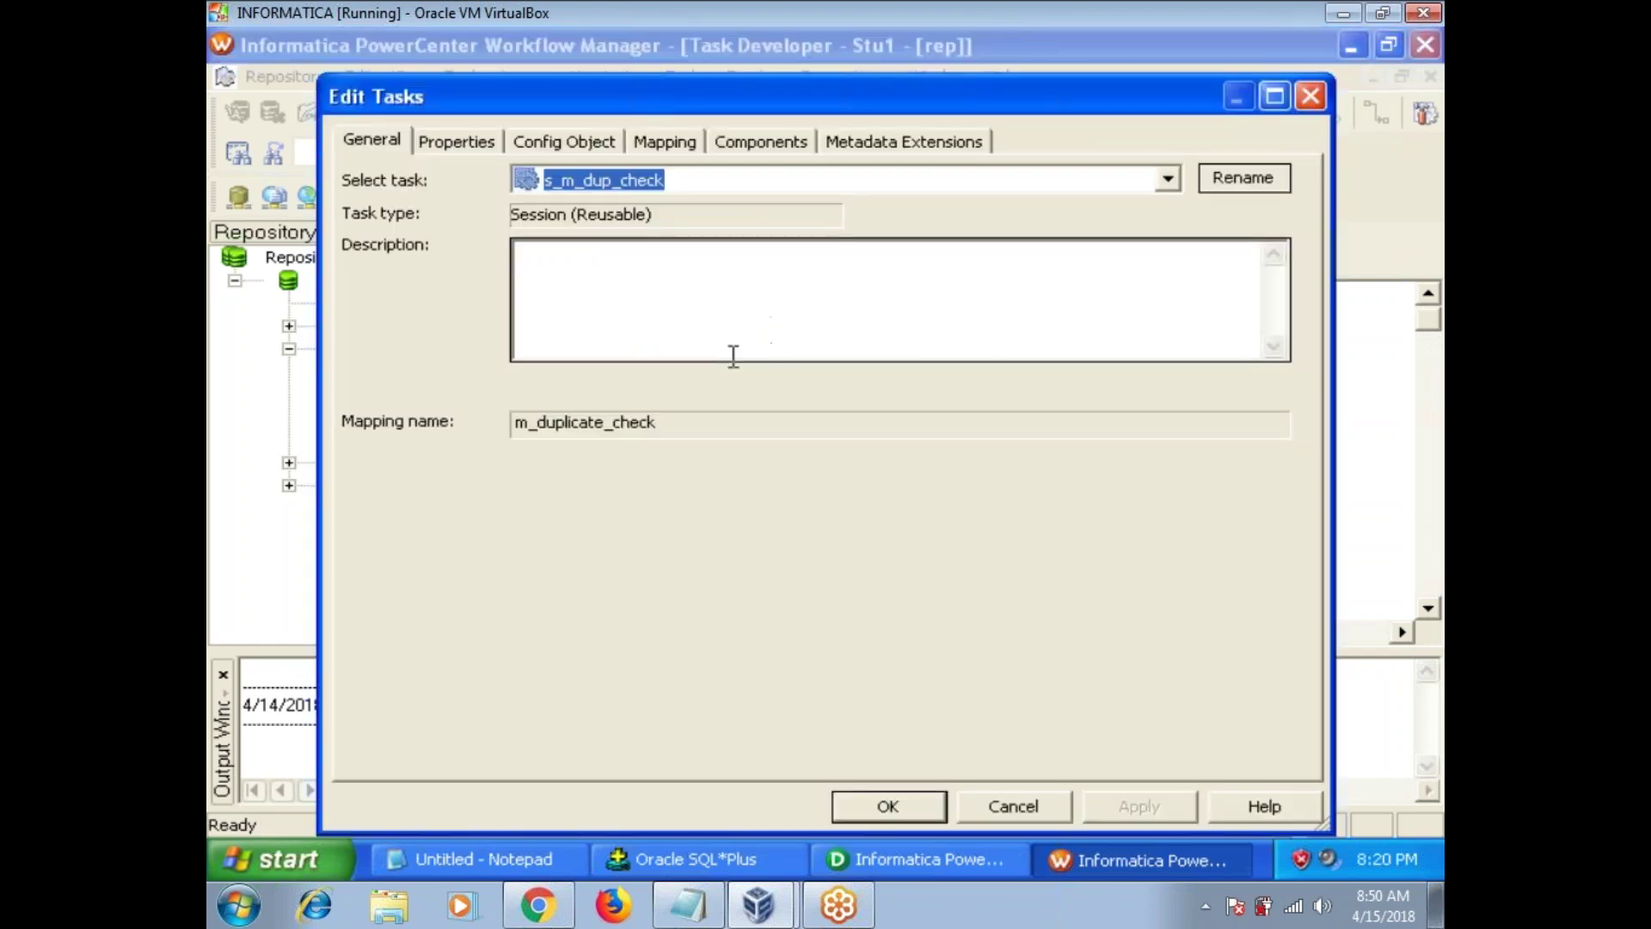
pyautogui.click(663, 141)
pyautogui.click(491, 364)
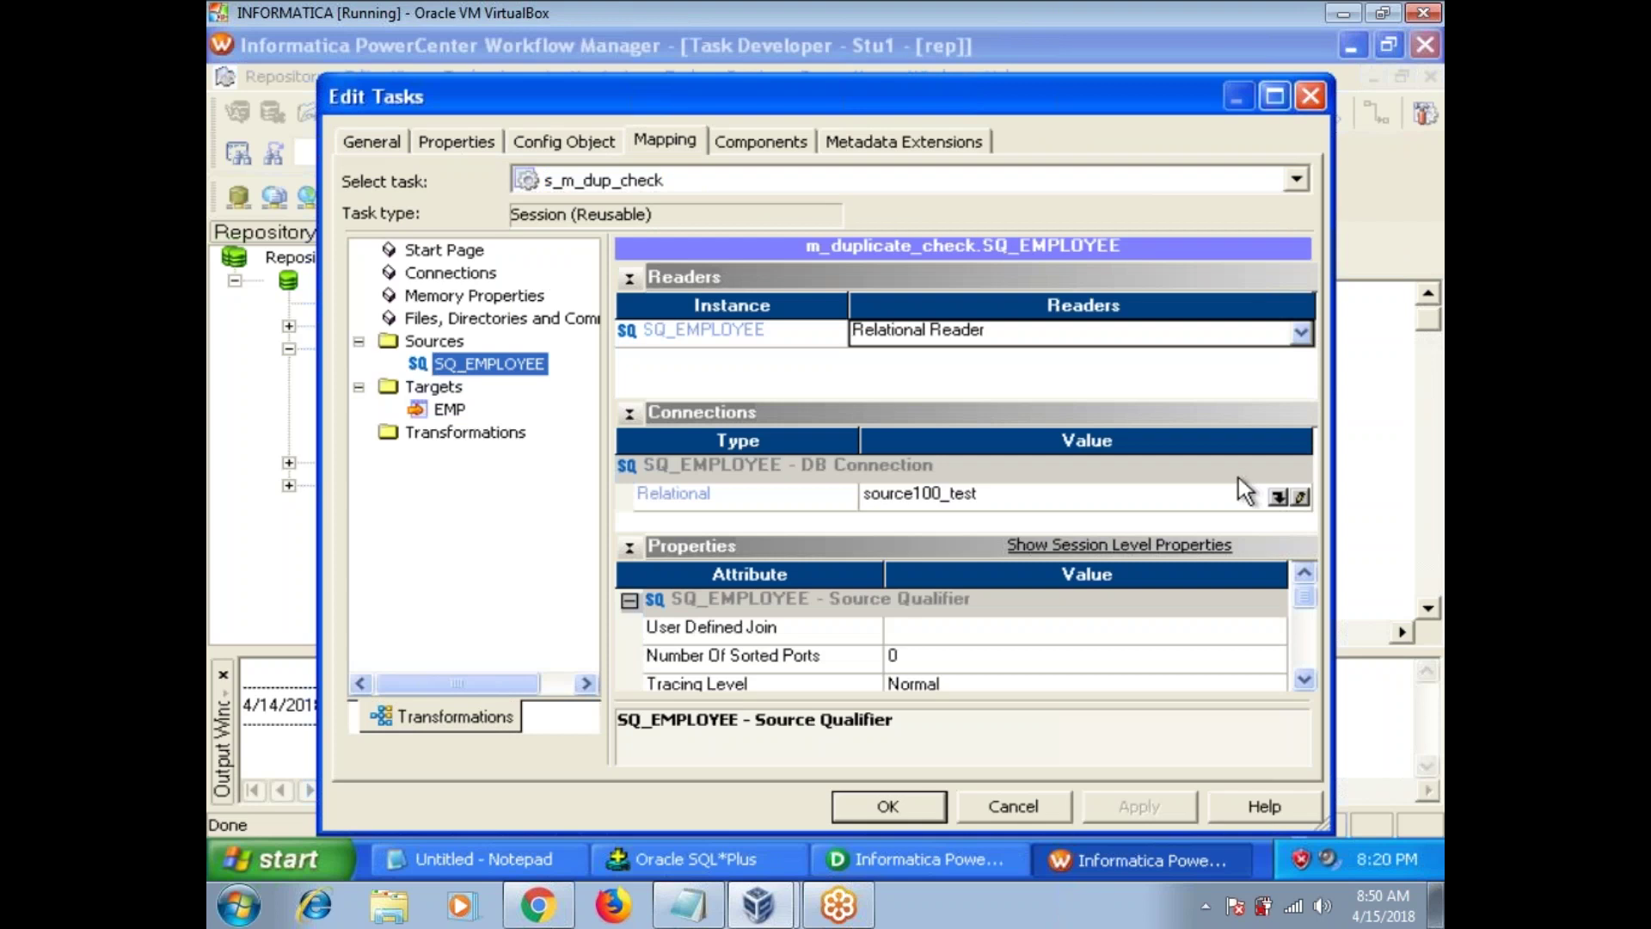
pyautogui.click(1277, 496)
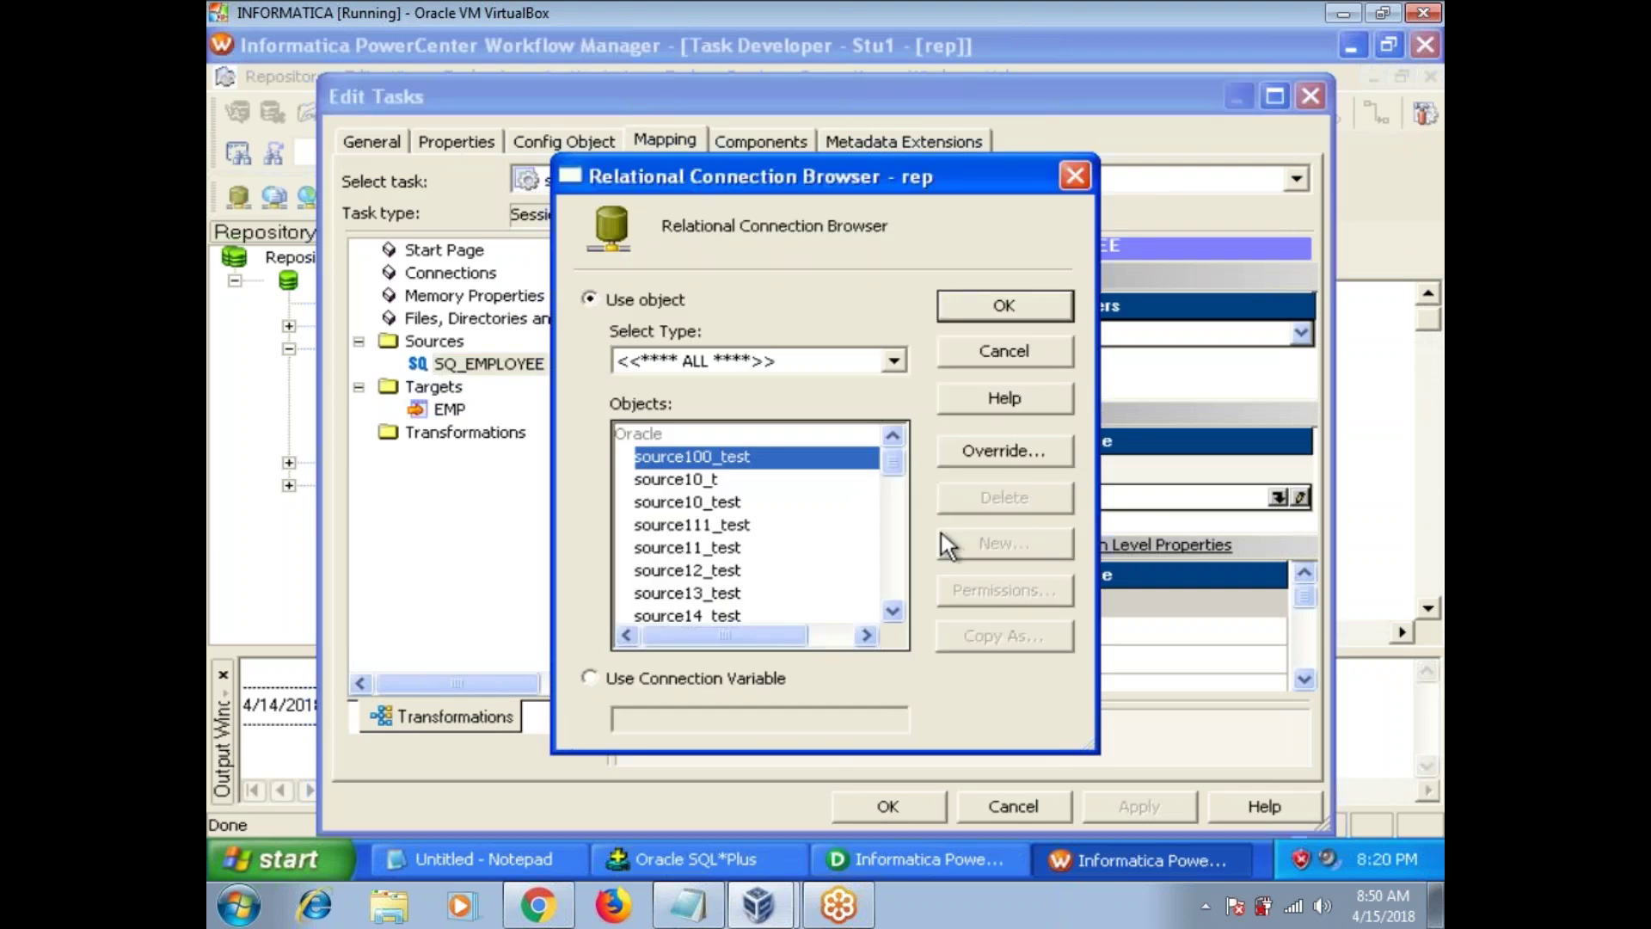
pyautogui.click(722, 523)
pyautogui.click(1004, 305)
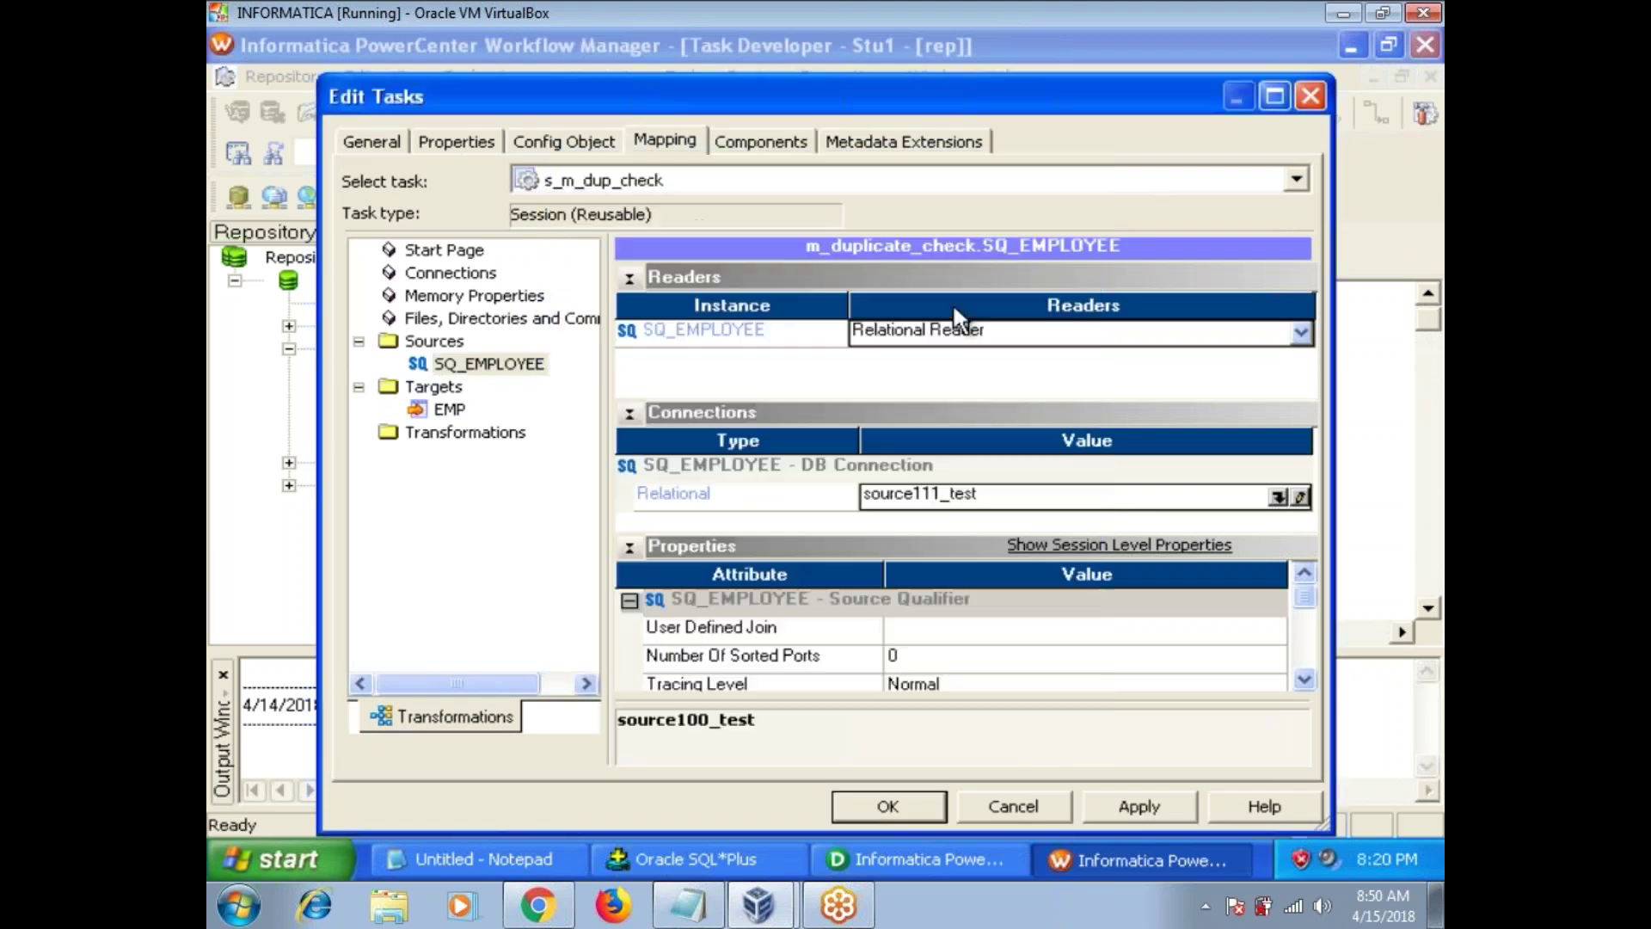
# Step: Set the EMP target connection to target111_test and apply the changes
pyautogui.click(449, 409)
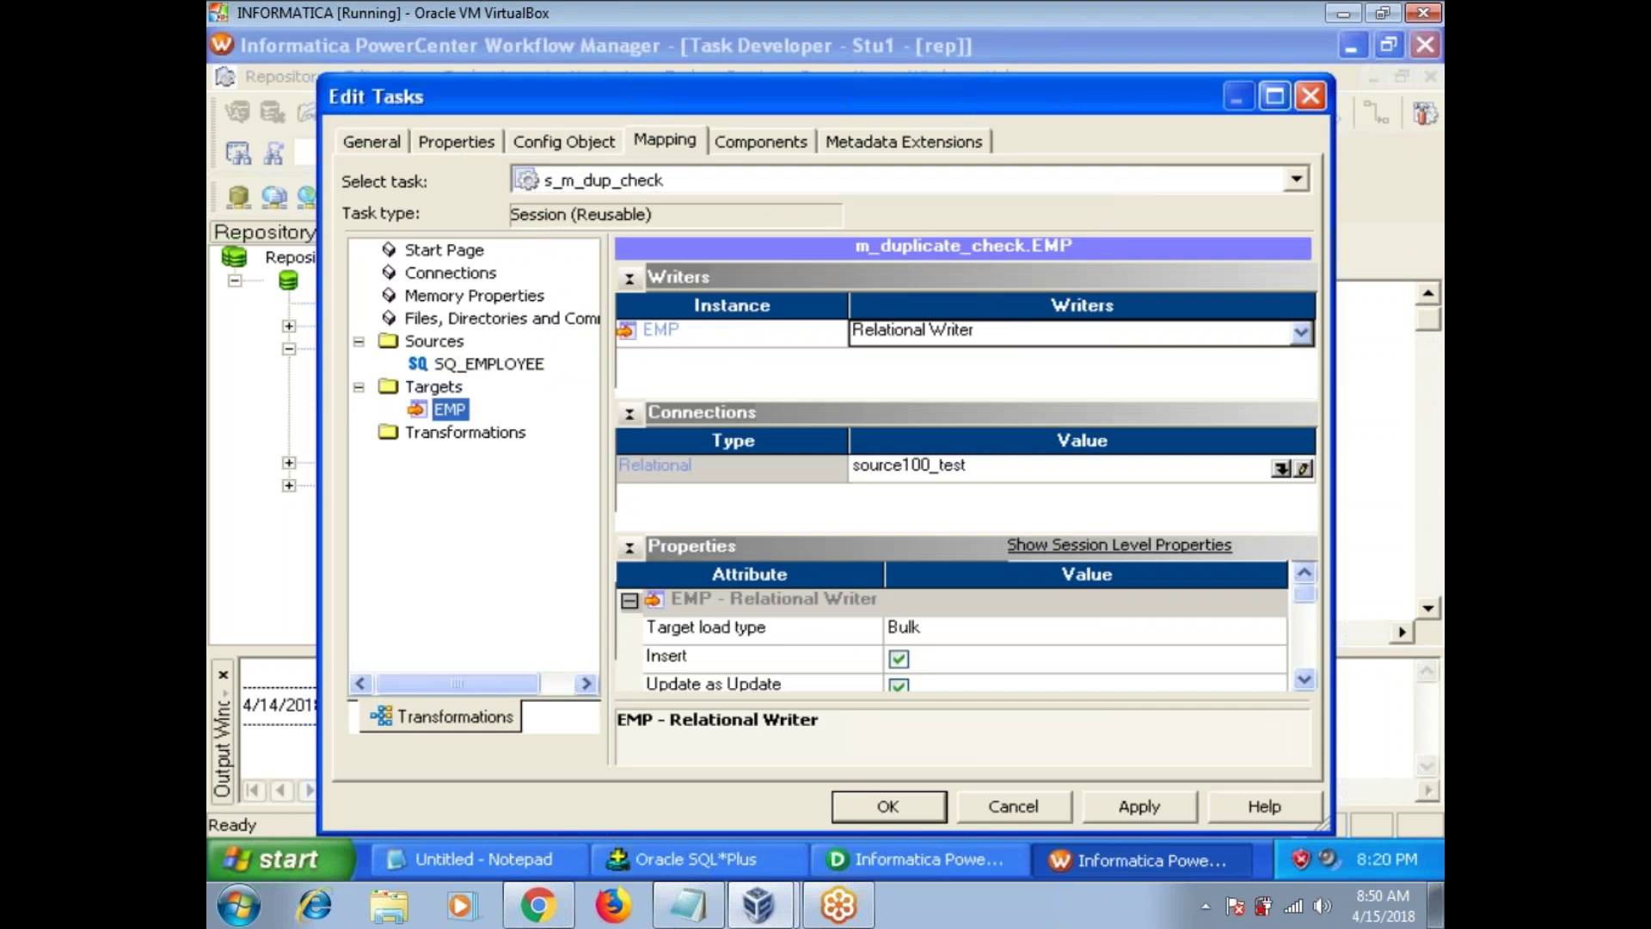
pyautogui.click(1282, 469)
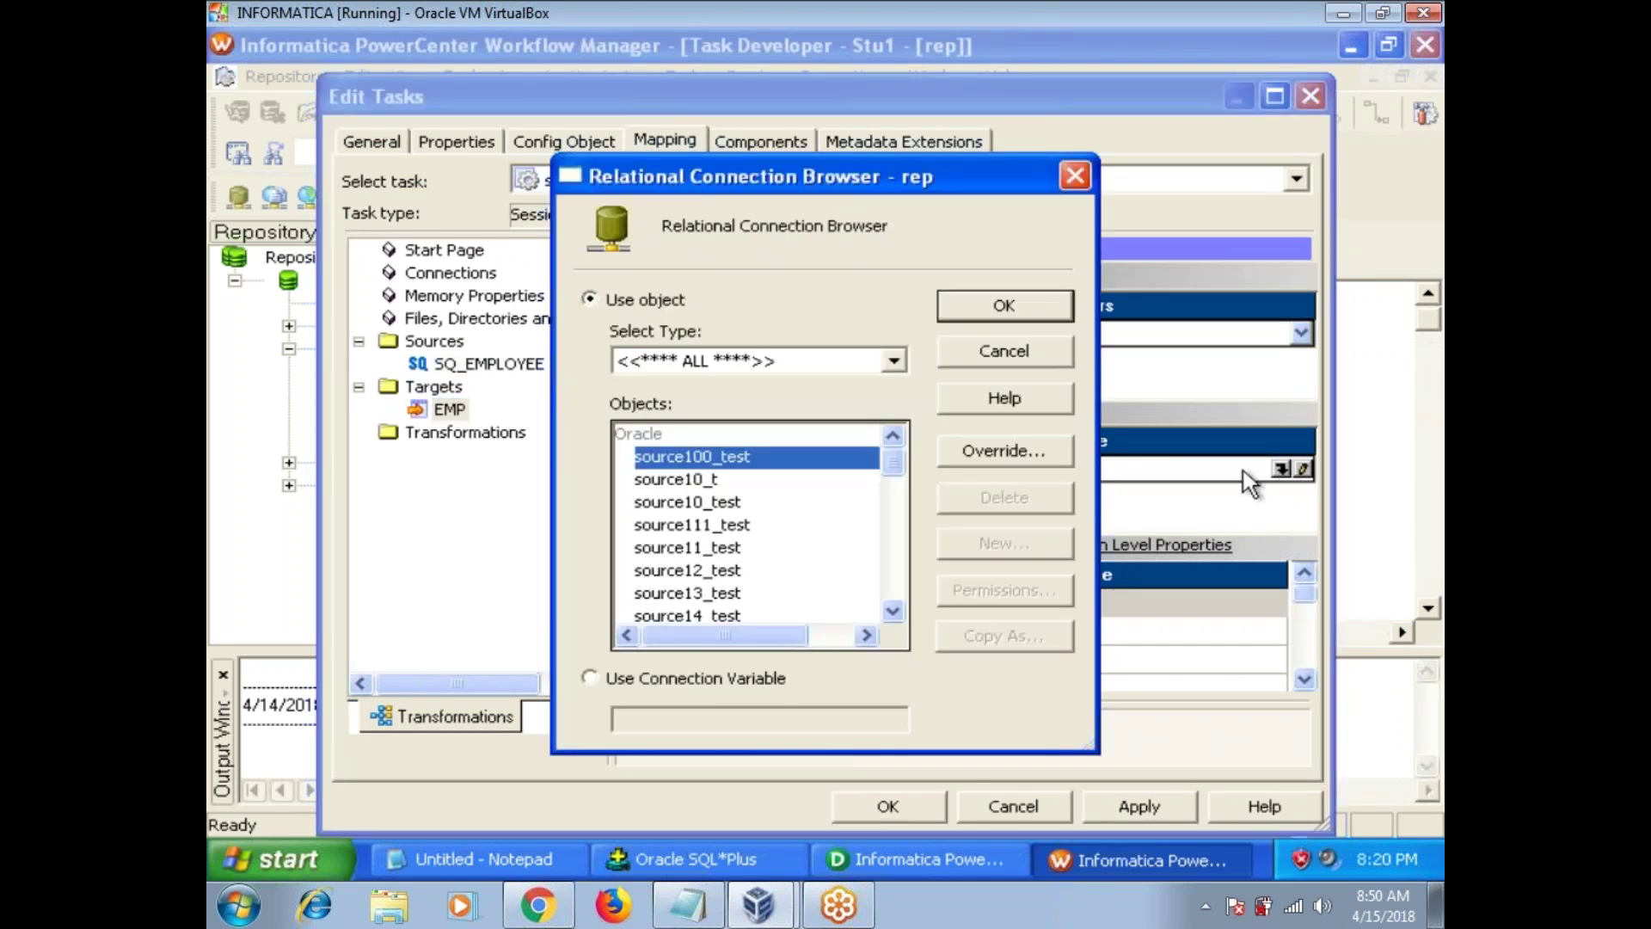
pyautogui.click(896, 612)
pyautogui.click(896, 611)
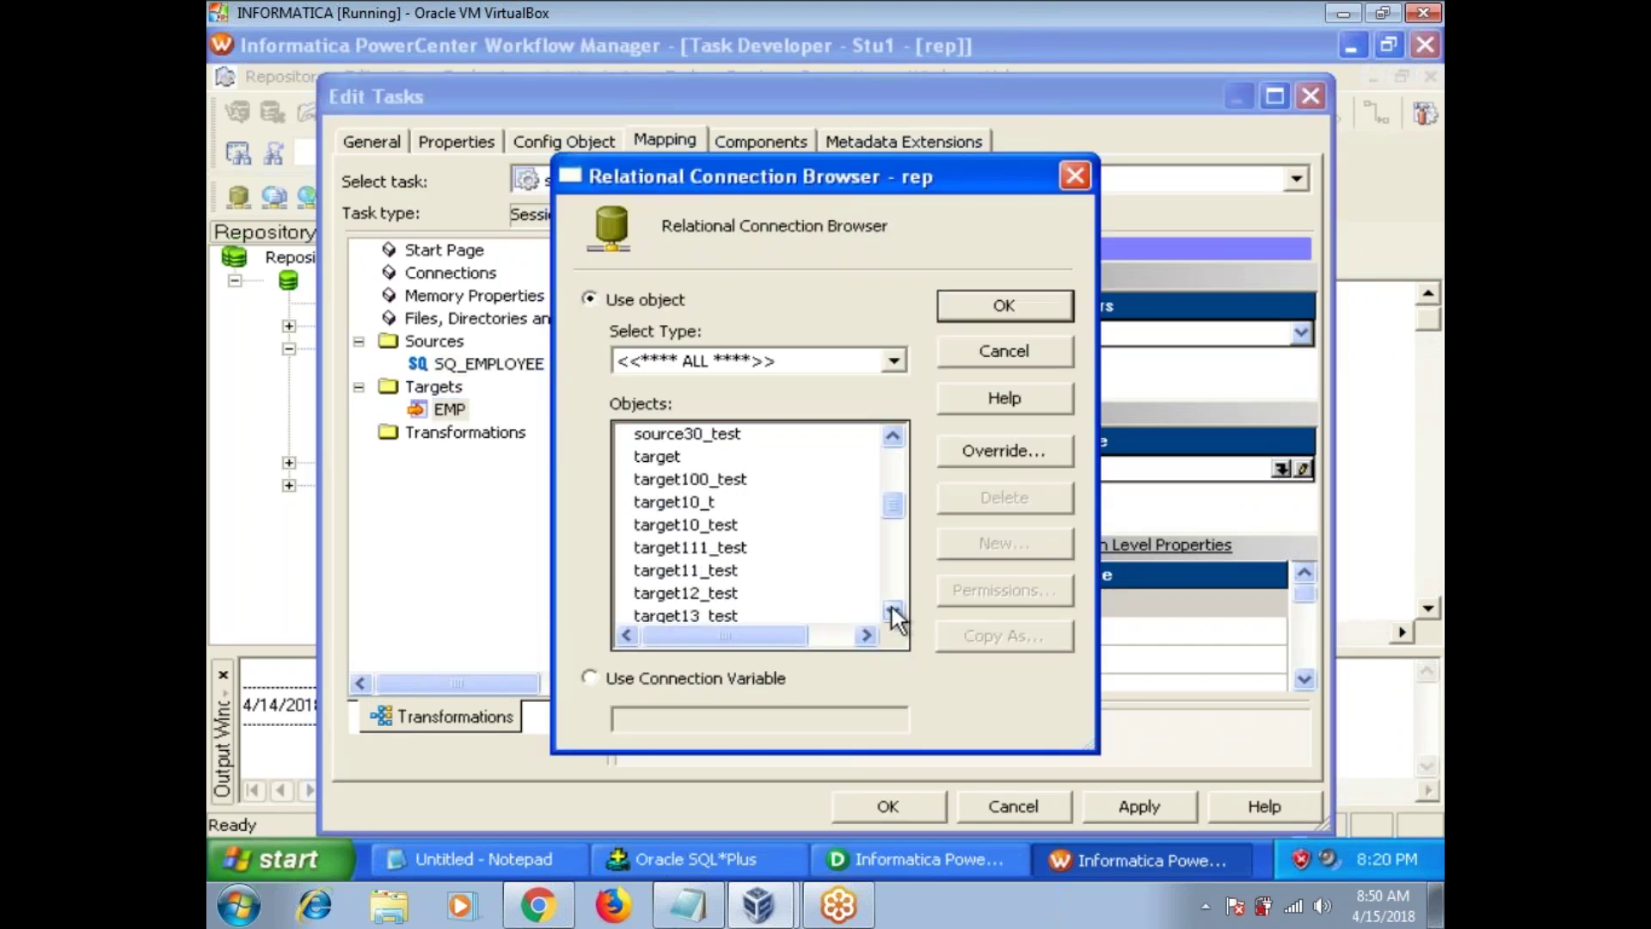
pyautogui.click(703, 525)
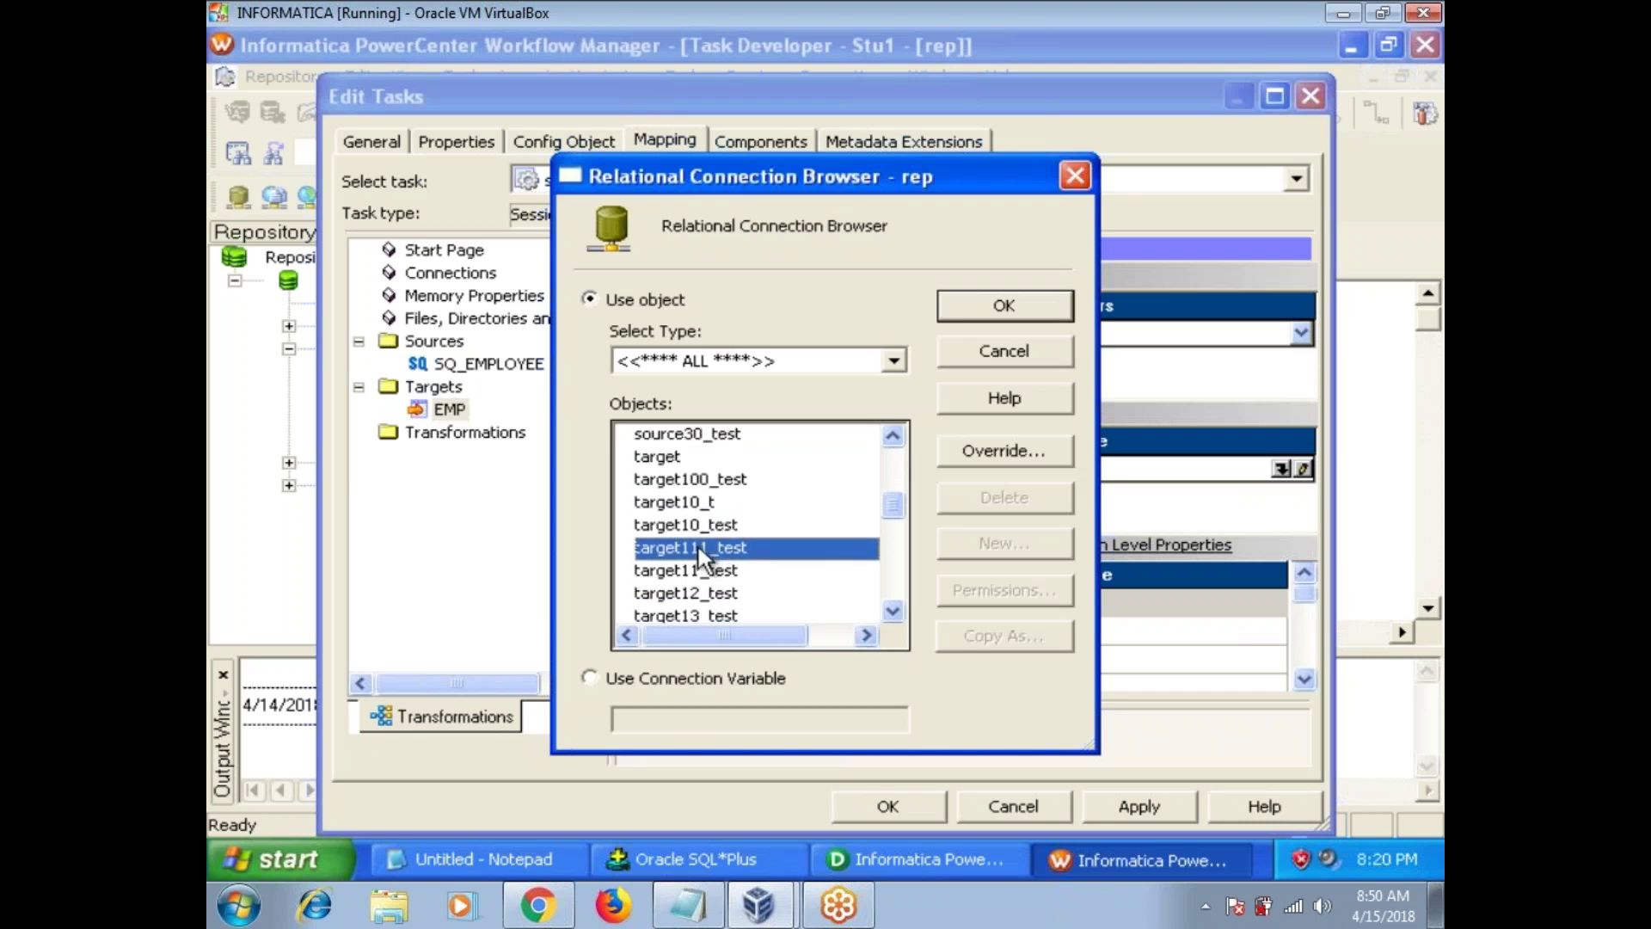
pyautogui.click(1004, 307)
pyautogui.click(1139, 806)
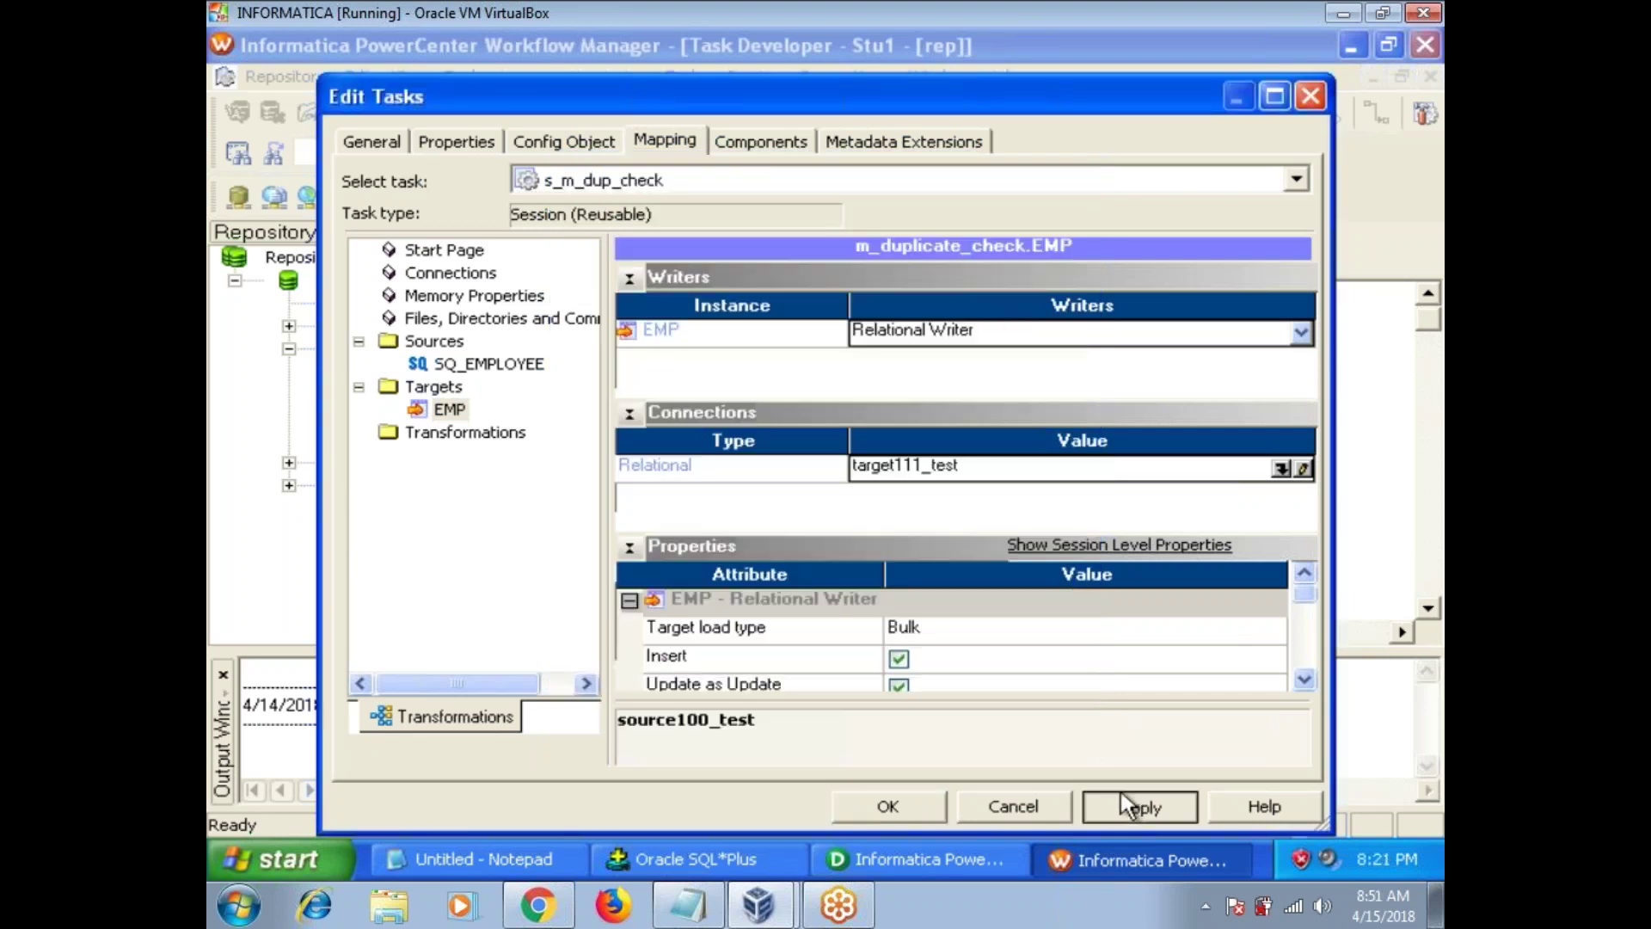
pyautogui.click(932, 807)
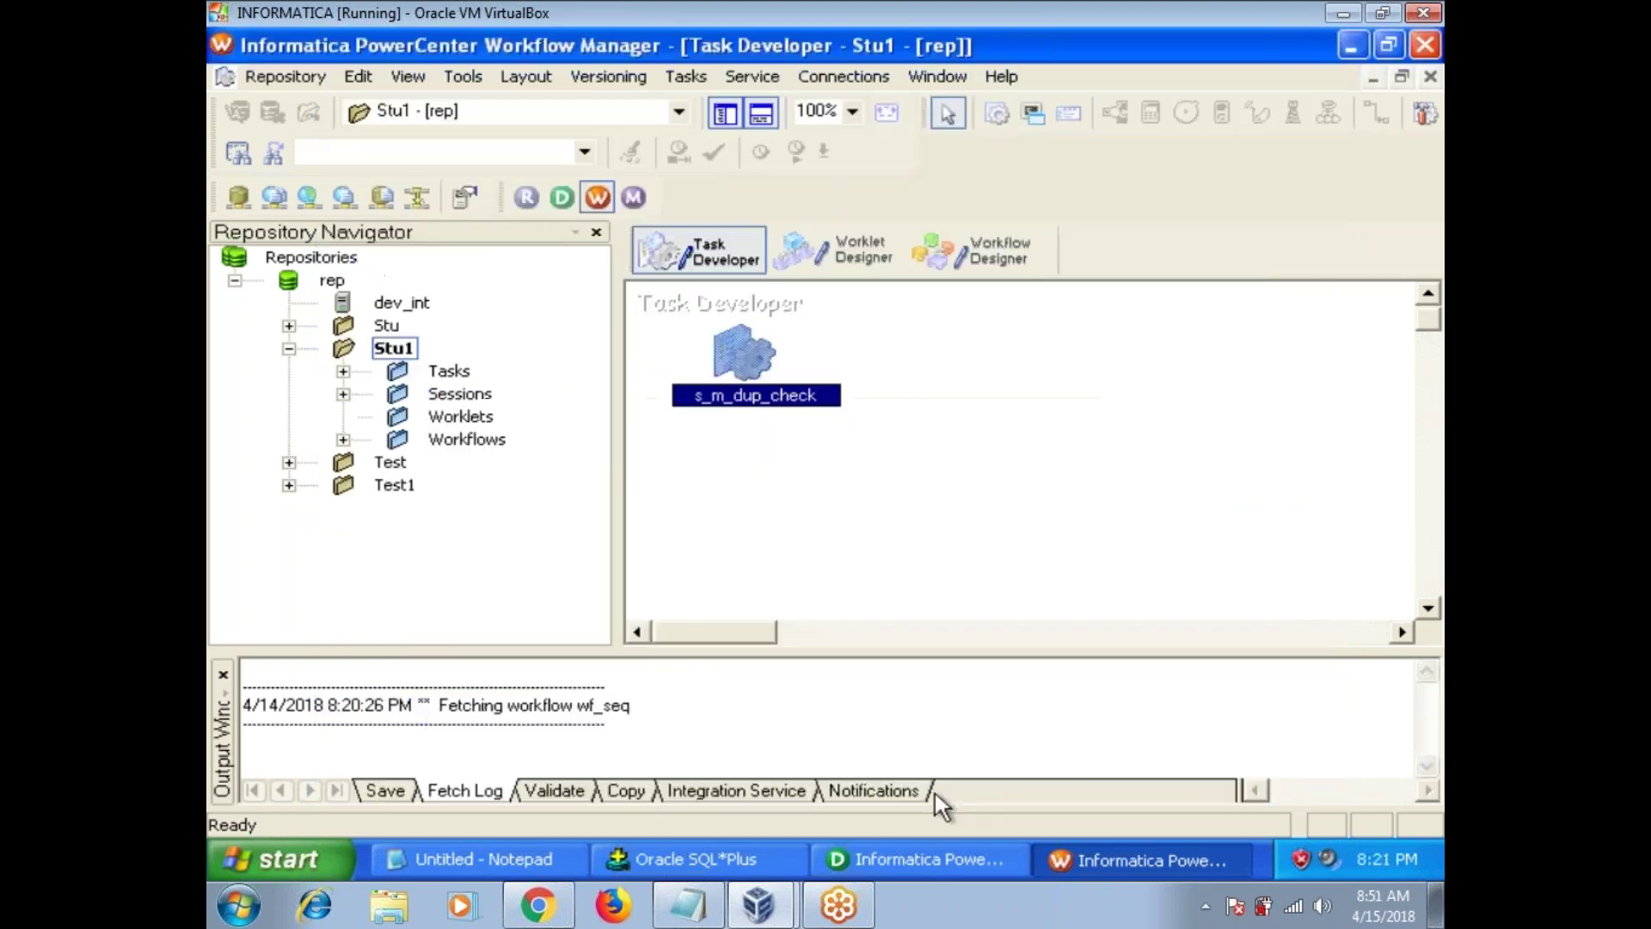
# Step: Save the session to the repository and go to the Workflow Designer
pyautogui.click(283, 80)
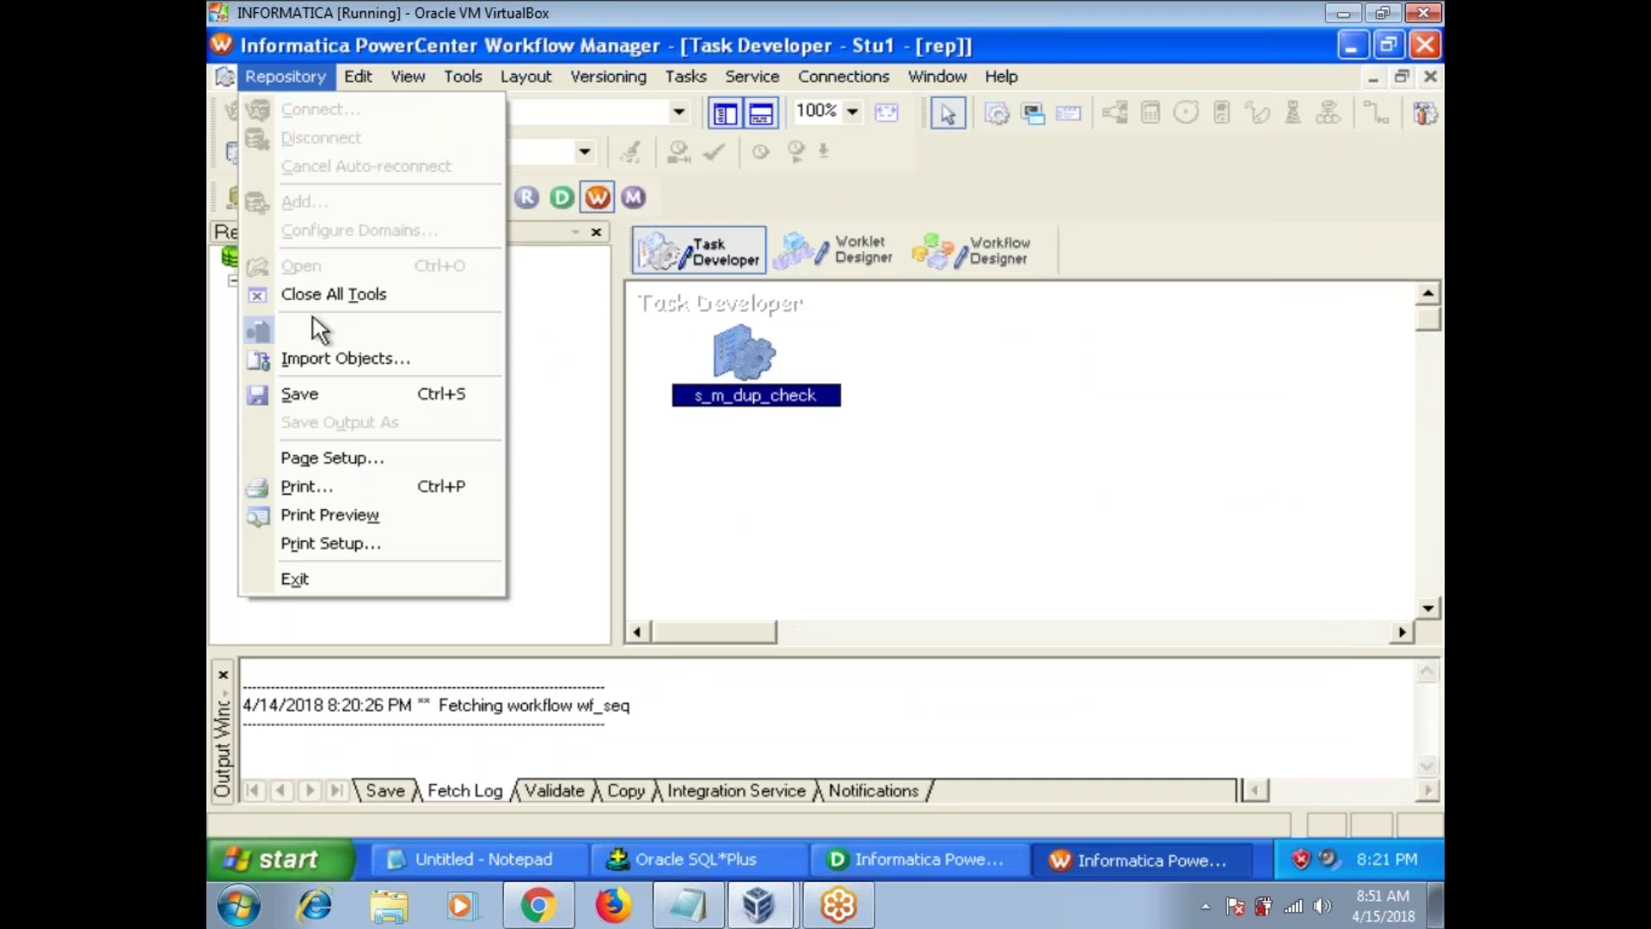
pyautogui.click(305, 394)
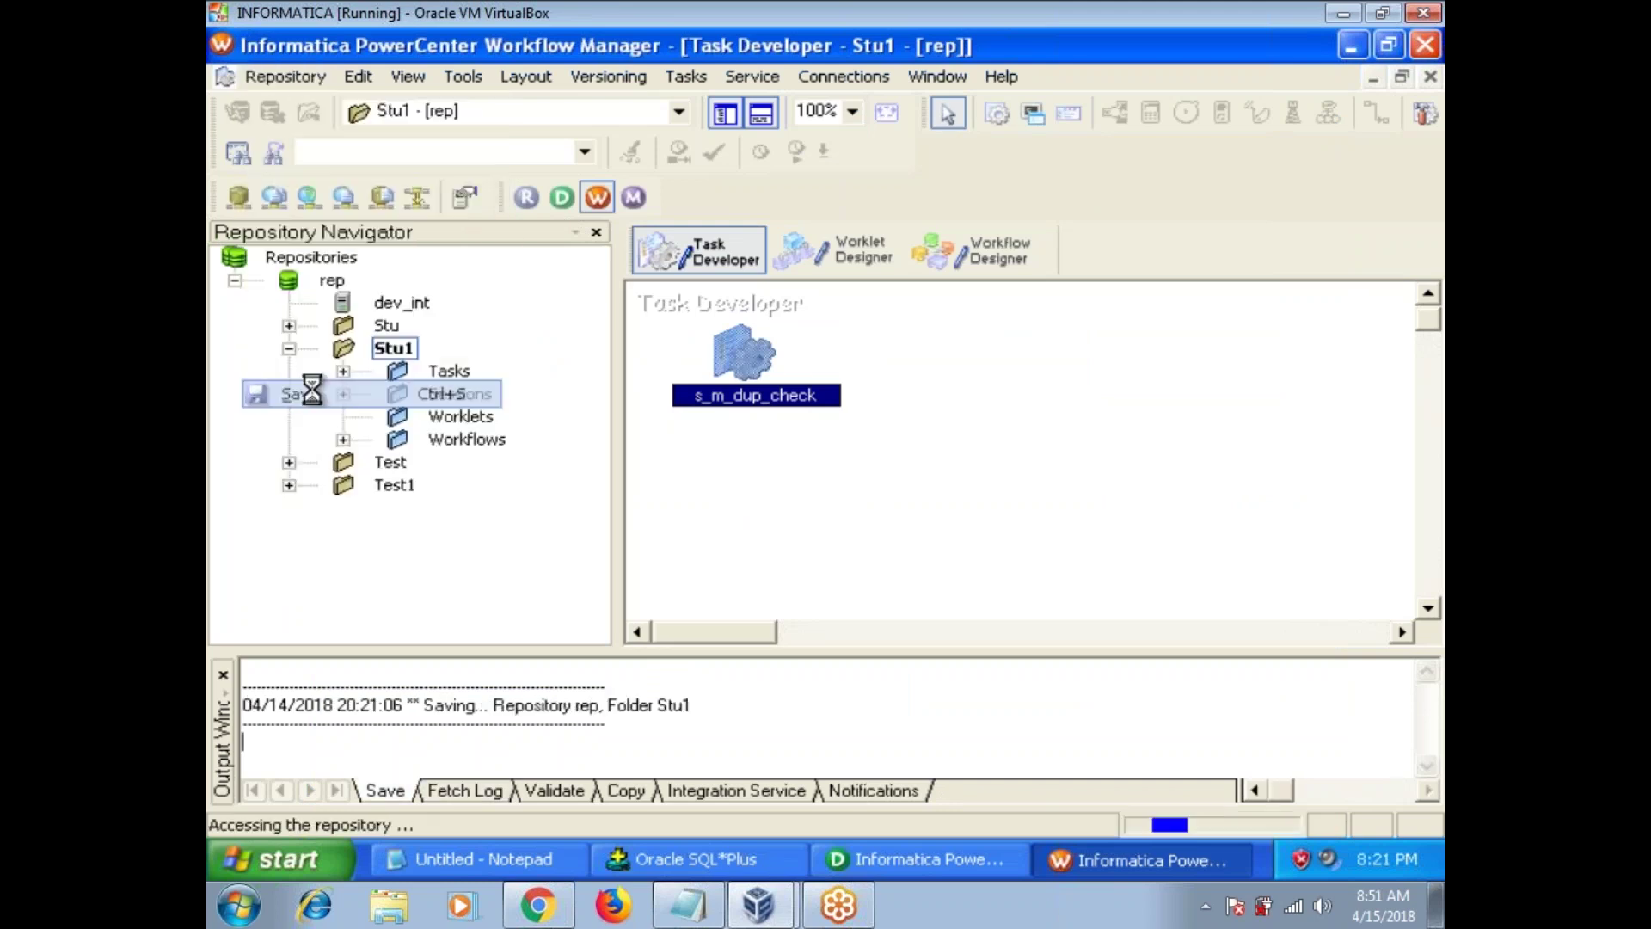
pyautogui.click(224, 674)
pyautogui.click(981, 251)
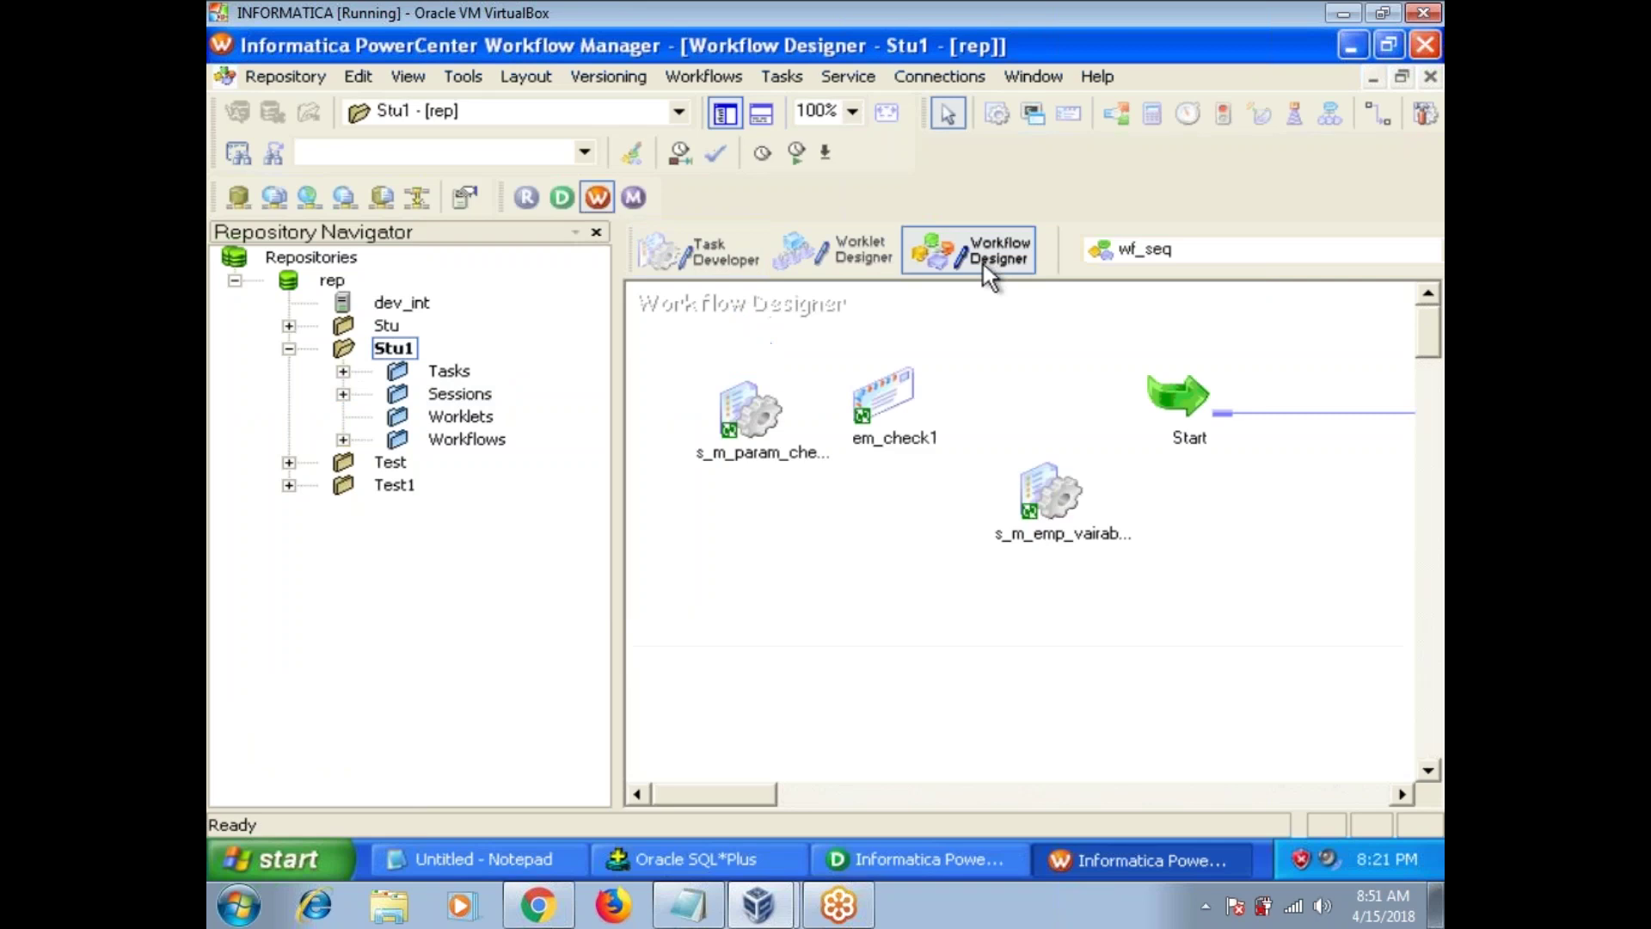
# Step: Drag s_m_dup_check into wf_seq and run it with Start Task
pyautogui.click(343, 395)
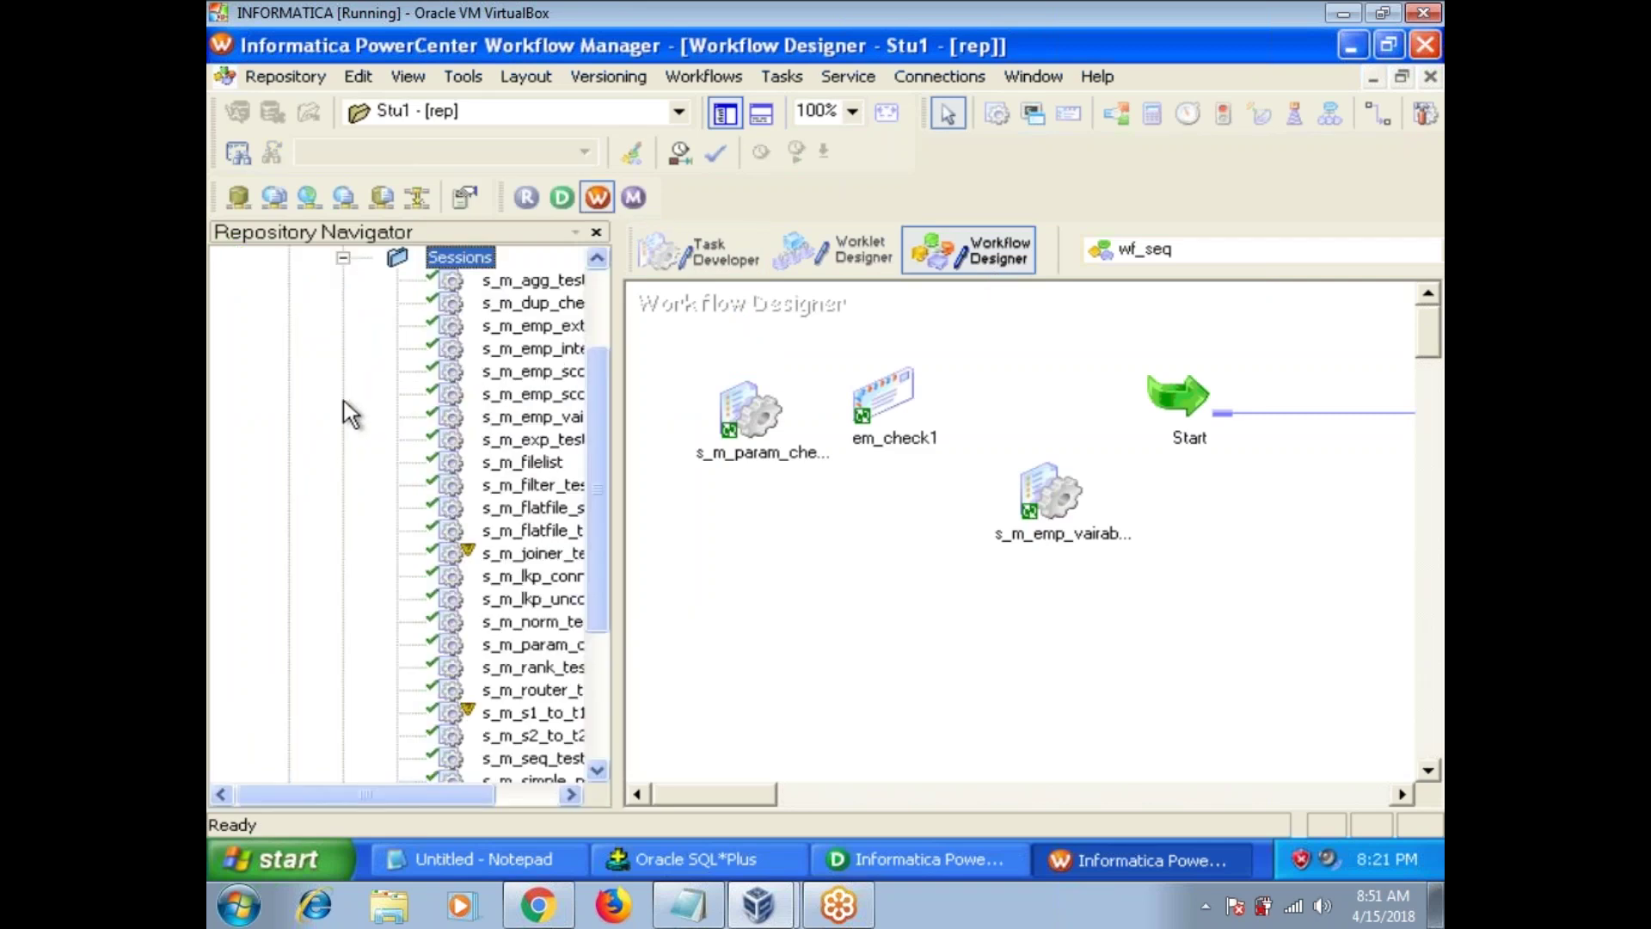
pyautogui.moveTo(374, 796); pyautogui.dragTo(467, 795)
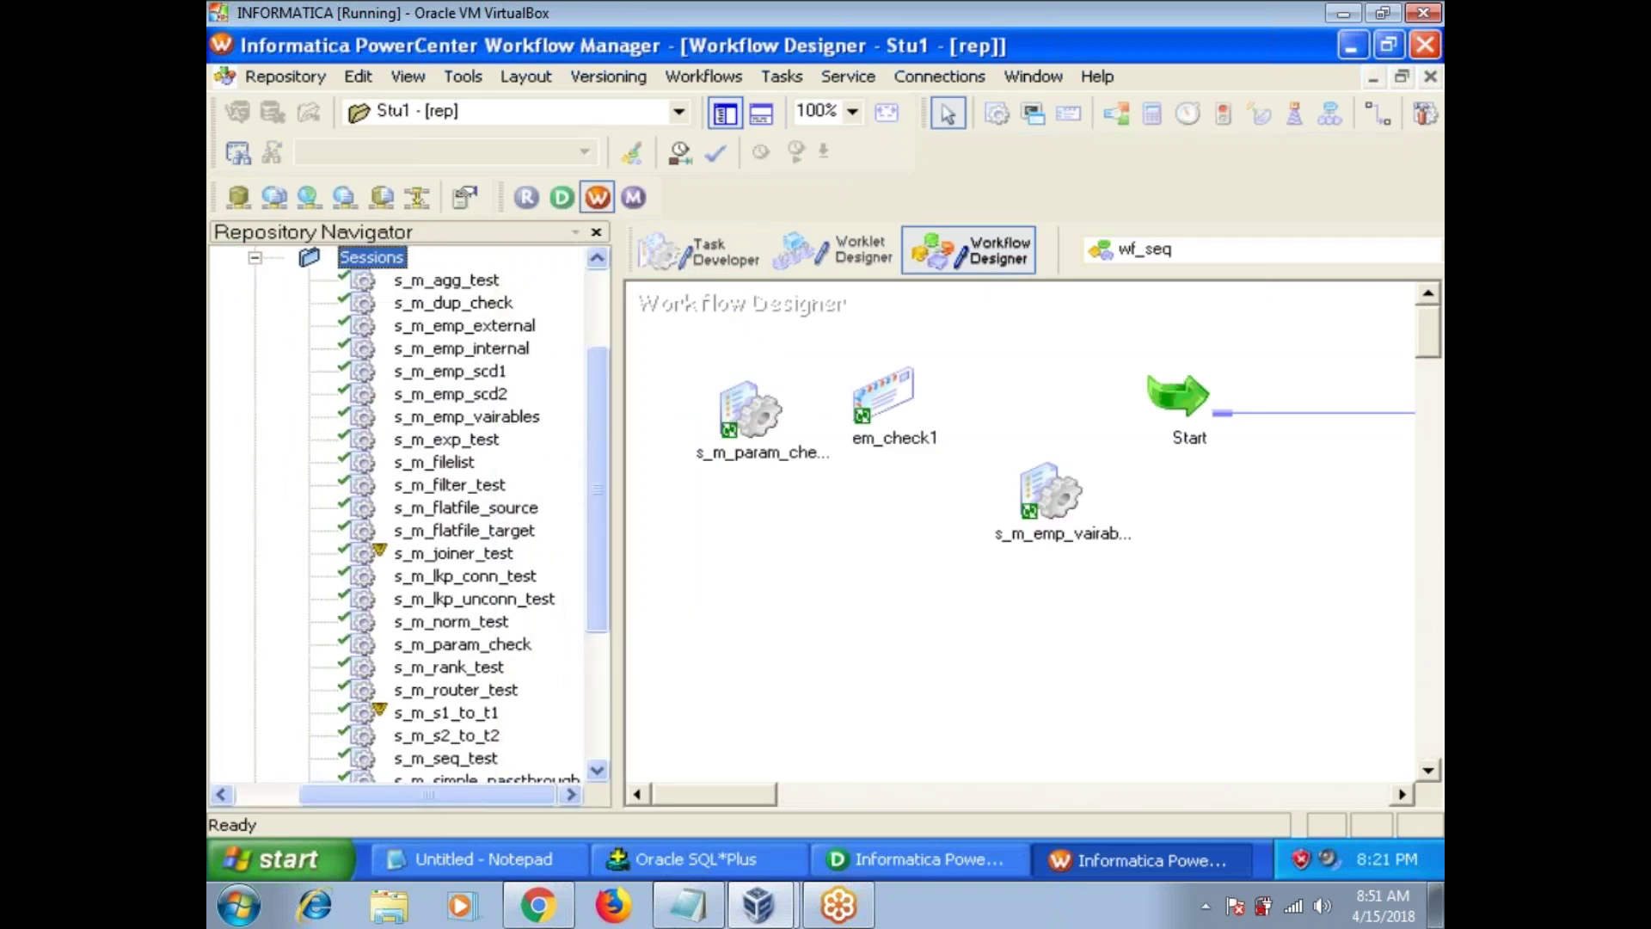
pyautogui.moveTo(451, 303); pyautogui.dragTo(774, 516)
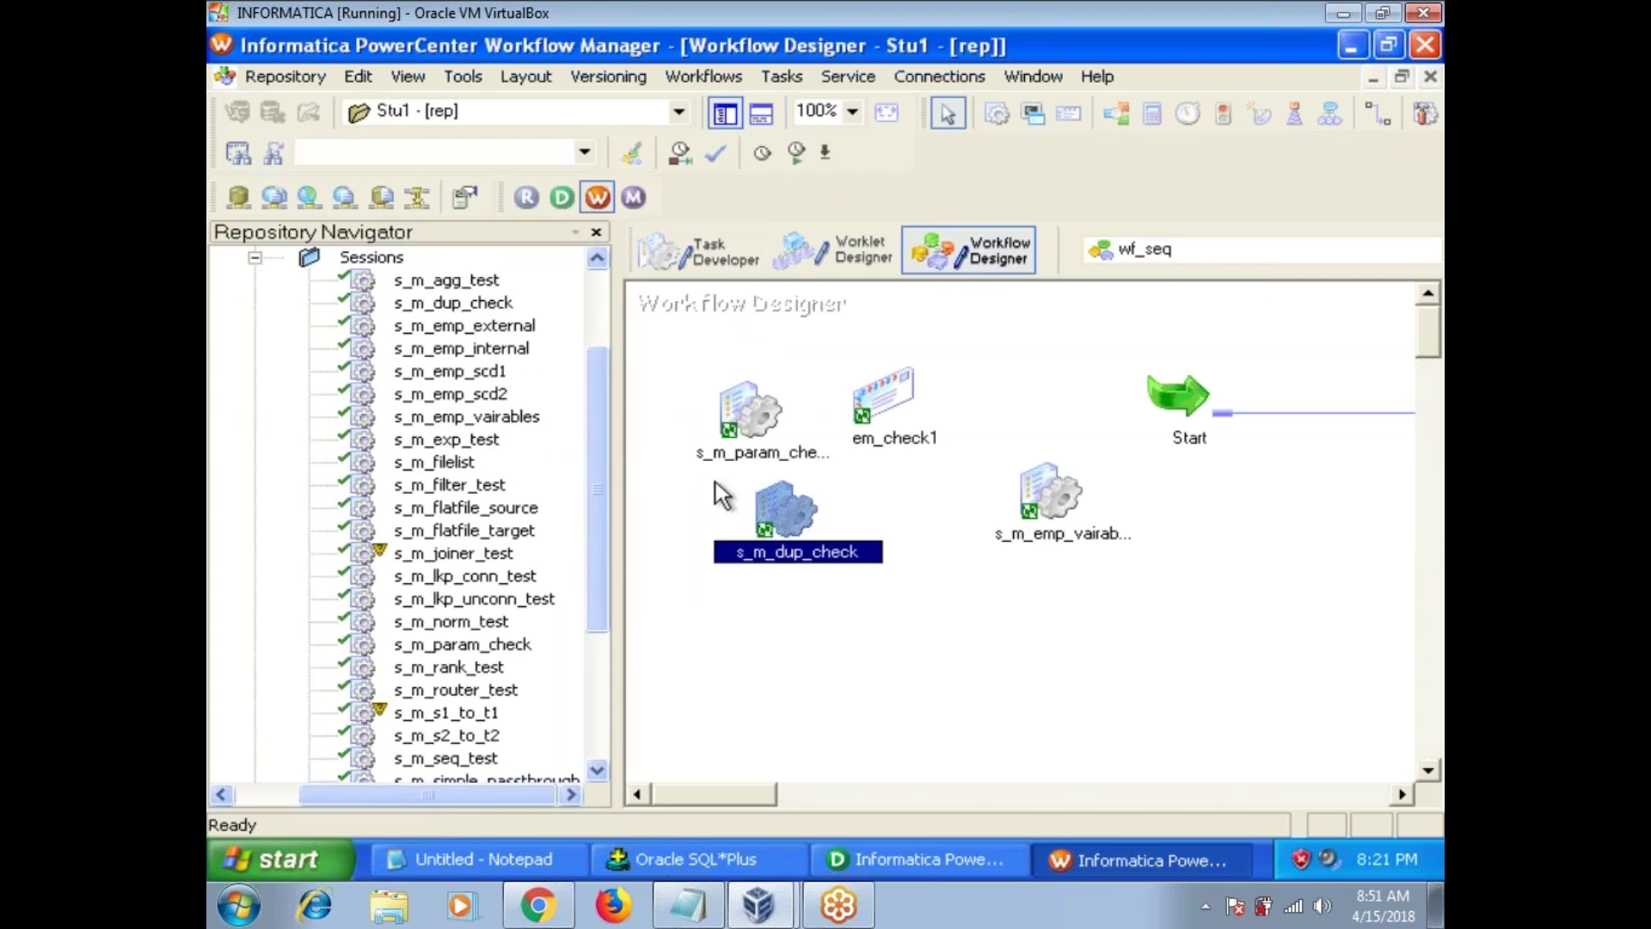
pyautogui.rightClick(781, 516)
pyautogui.click(857, 662)
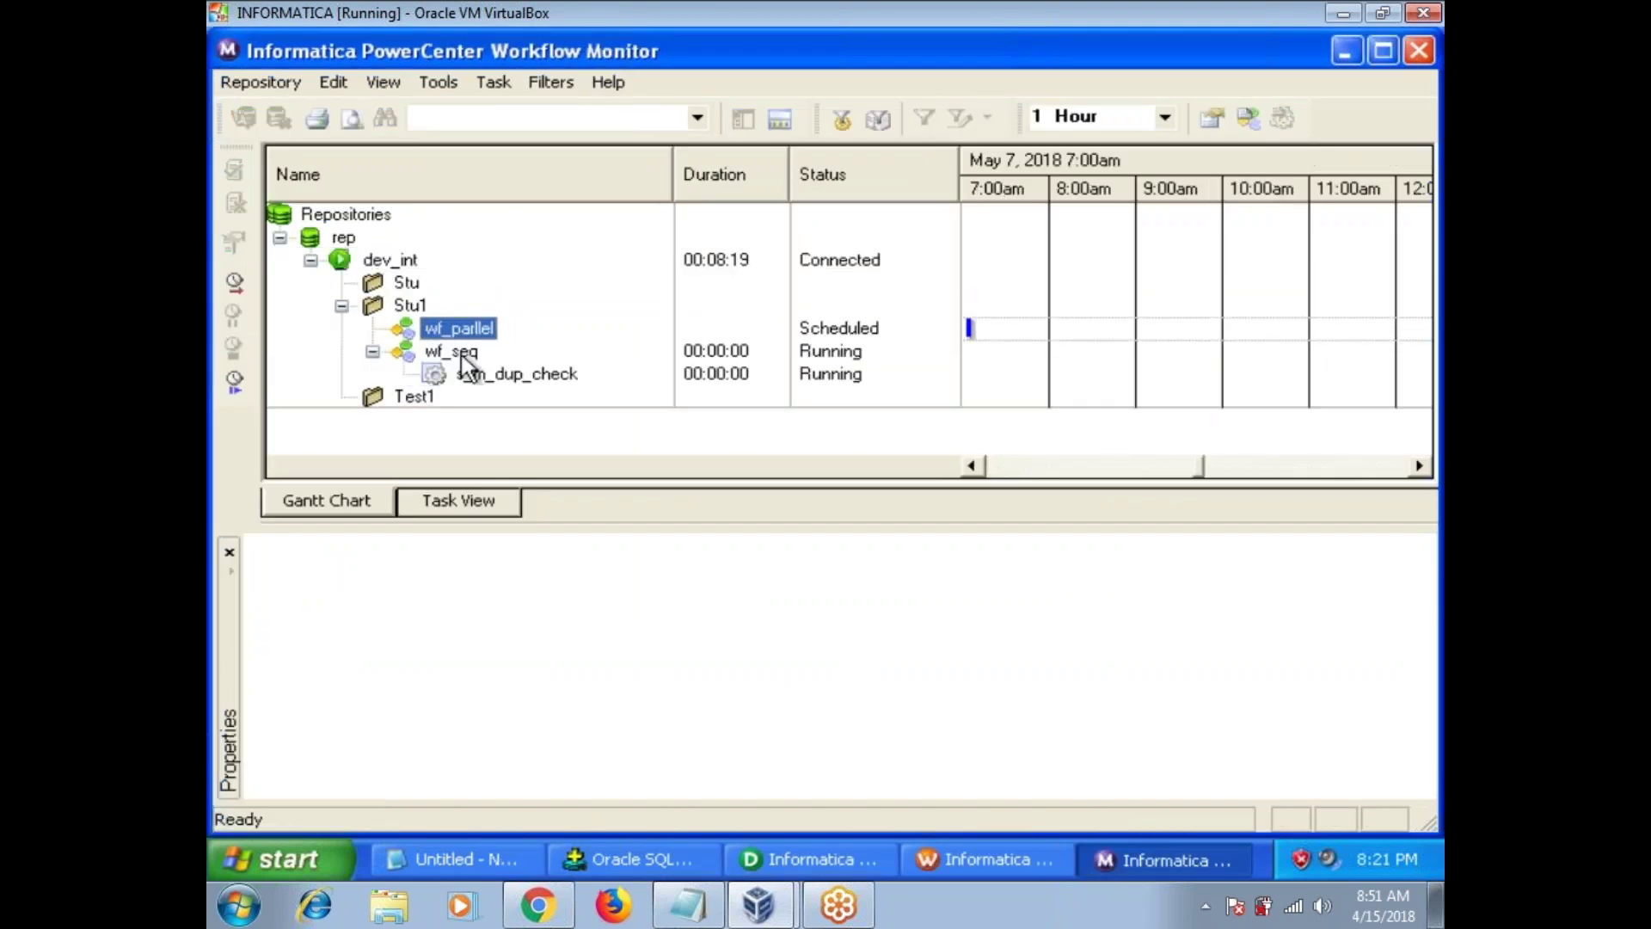
# Step: Review s_m_dup_check's run statistics for SQ_EMPLOYEE and EMP, showing 5 rows loaded and none rejected
pyautogui.rightClick(471, 383)
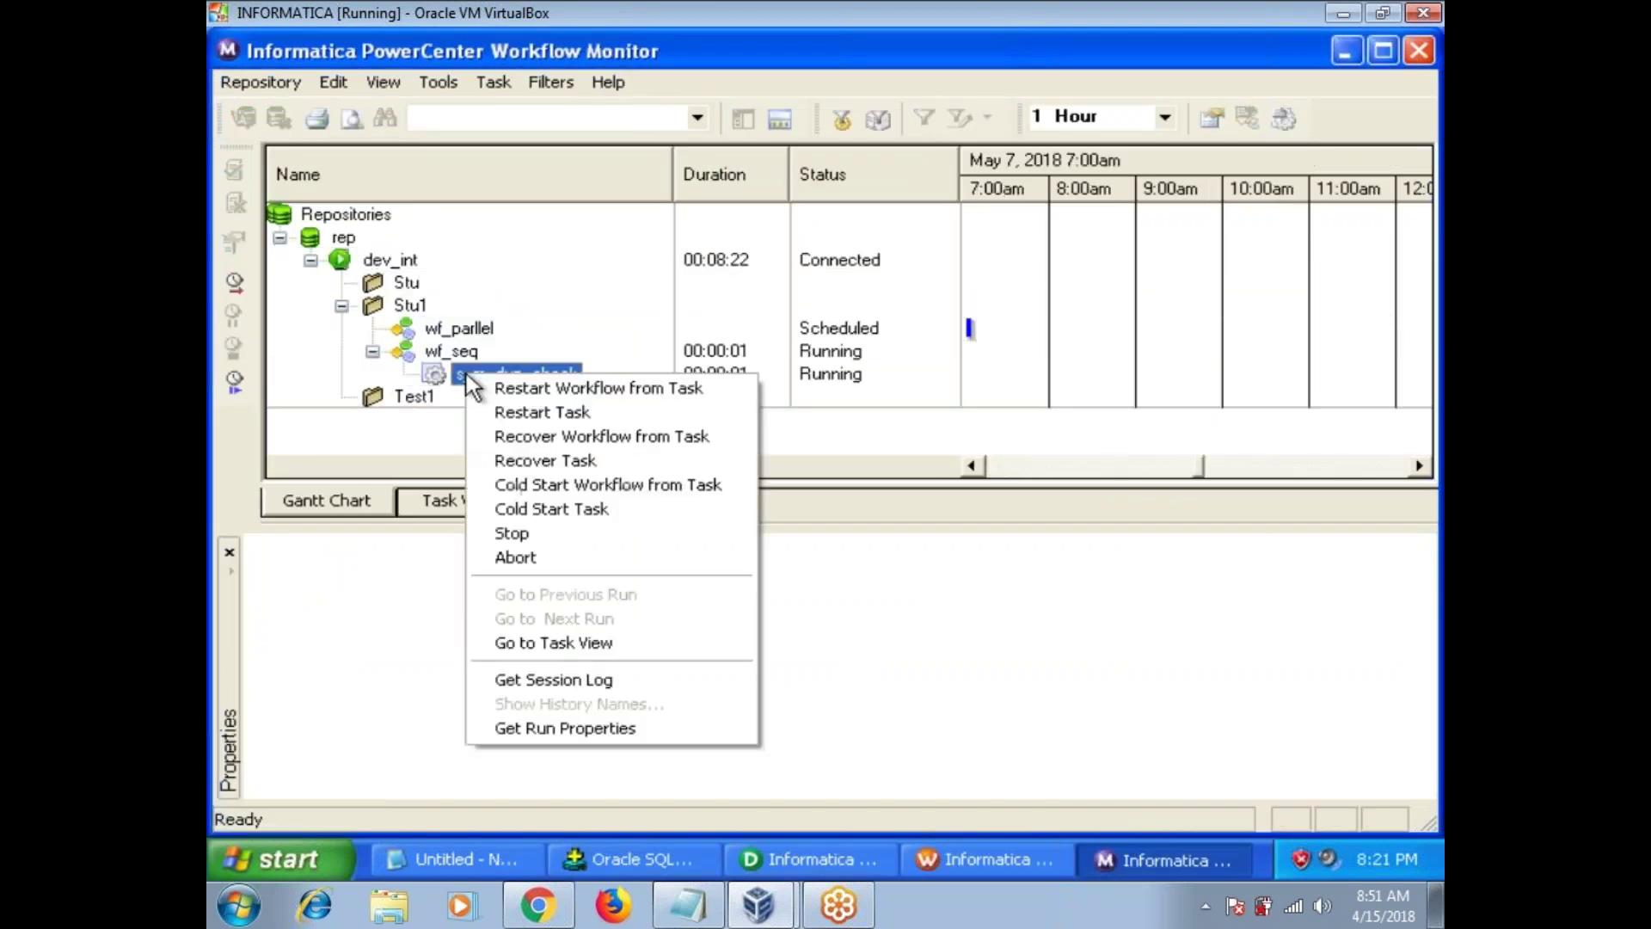
pyautogui.click(543, 728)
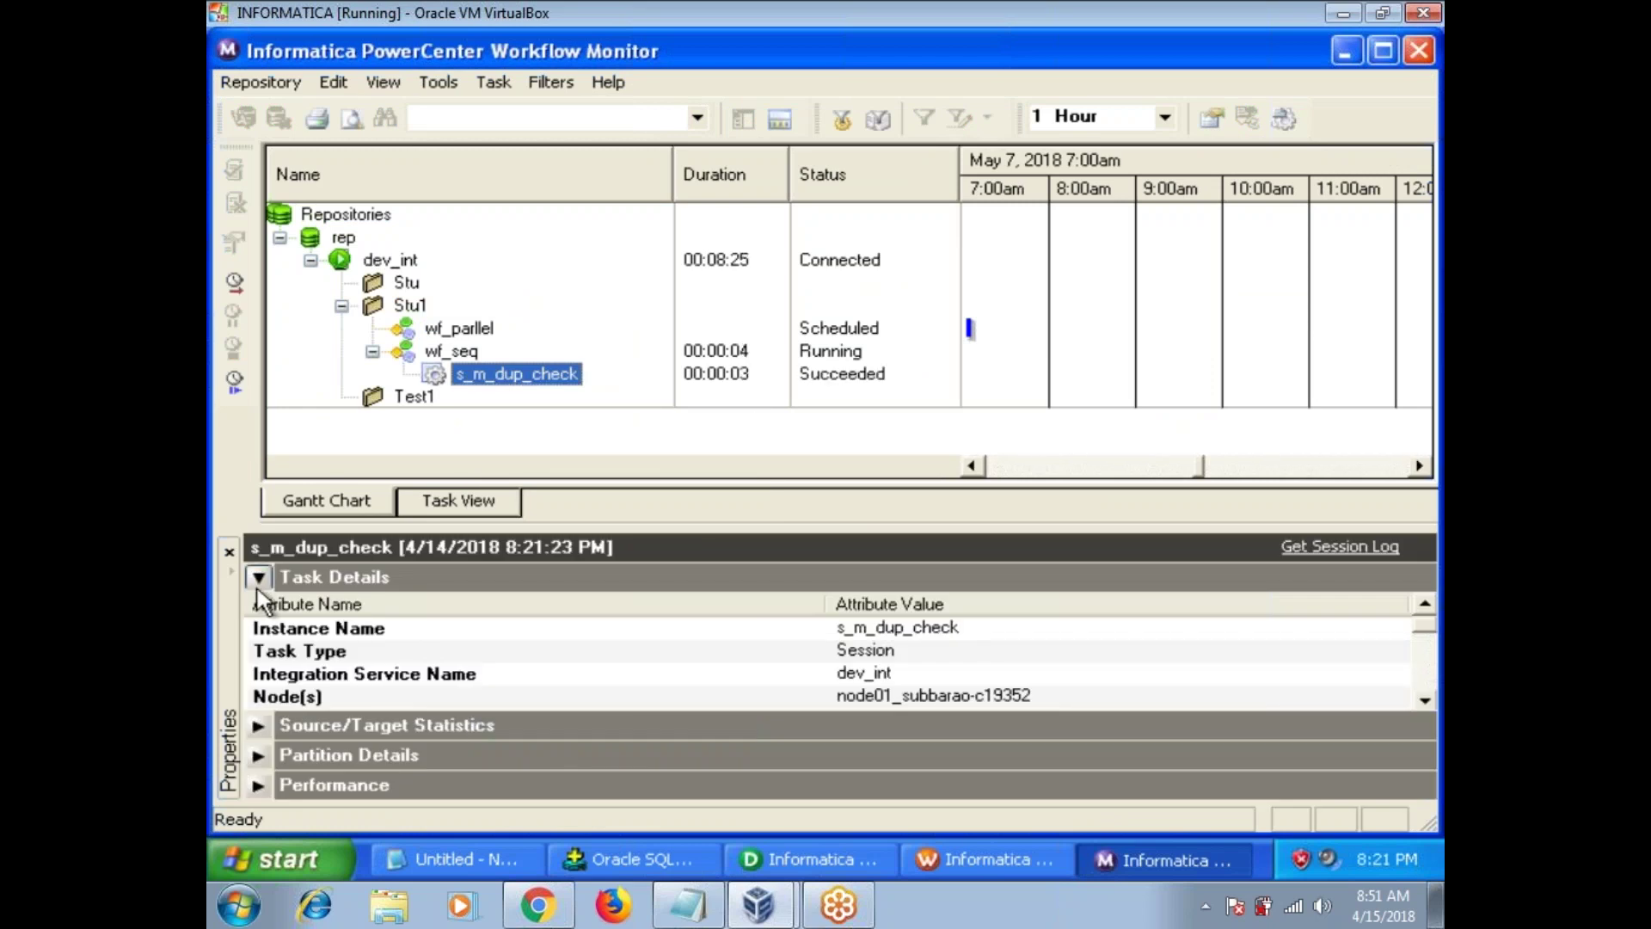
pyautogui.click(257, 577)
pyautogui.click(257, 606)
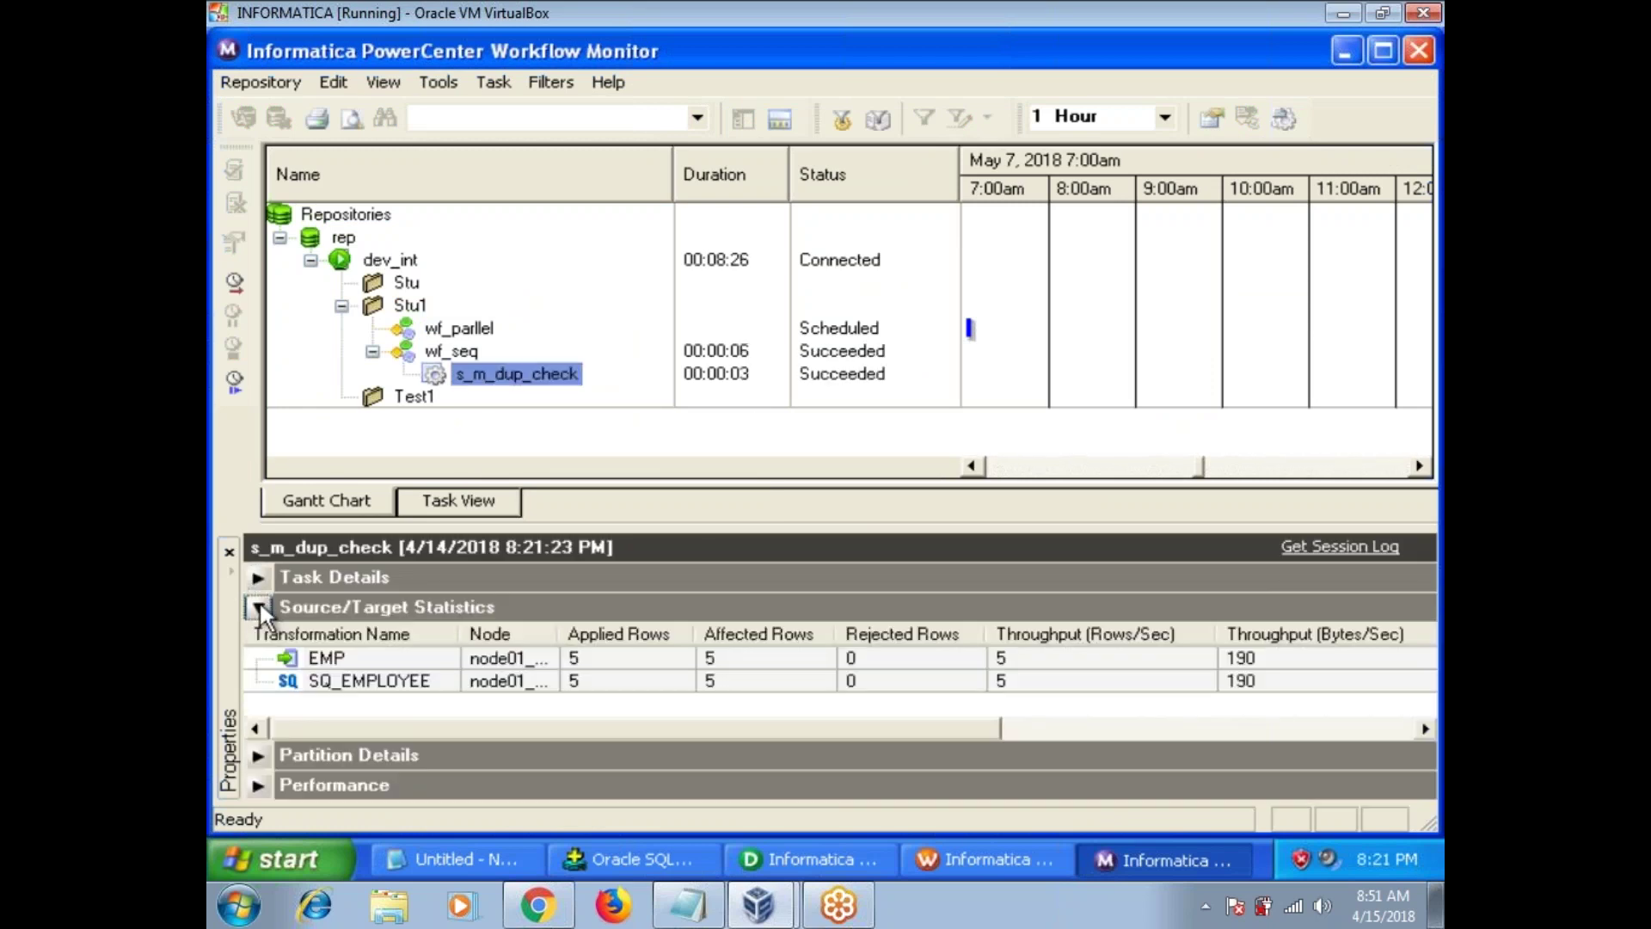
pyautogui.click(625, 683)
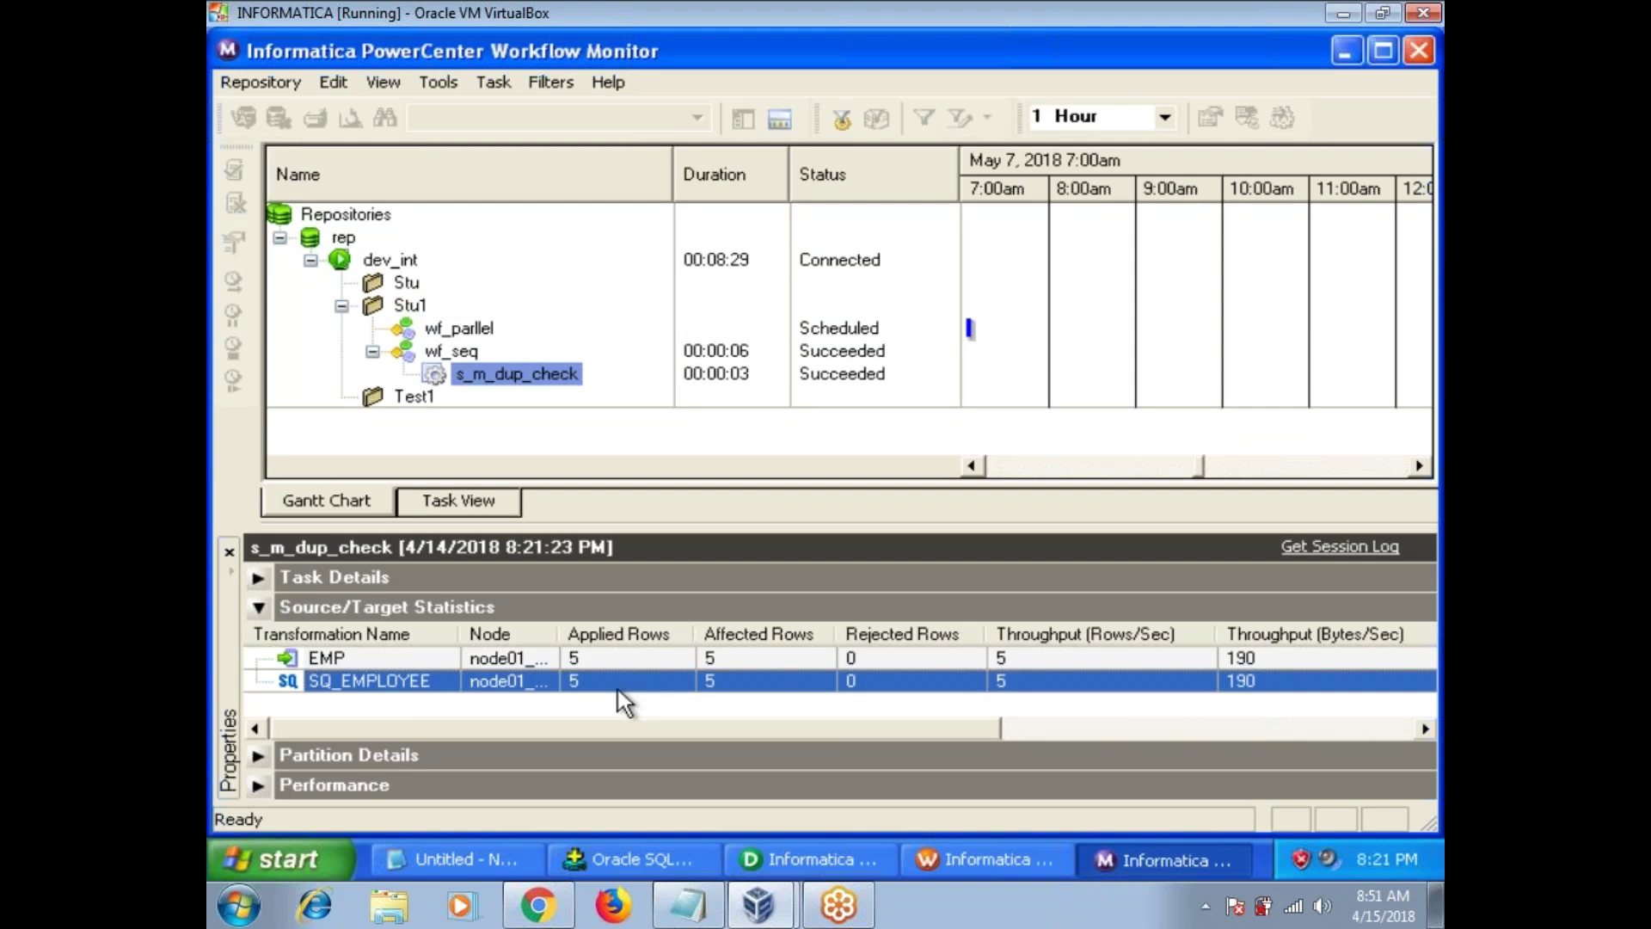
pyautogui.click(622, 662)
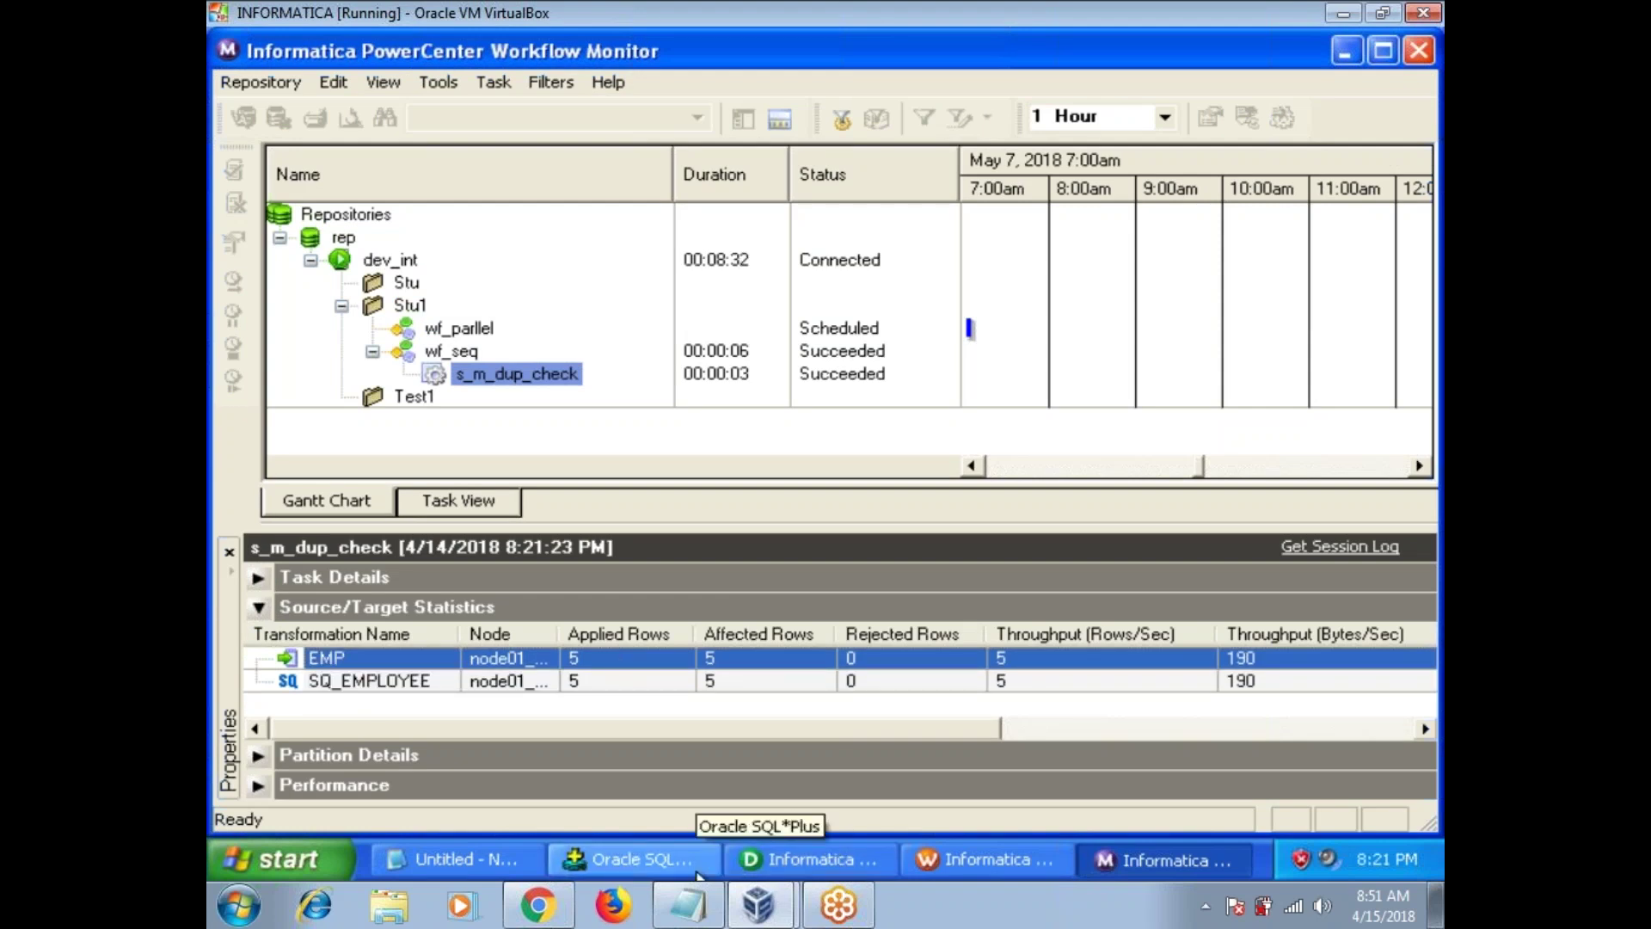
pyautogui.click(645, 858)
pyautogui.write('select ')
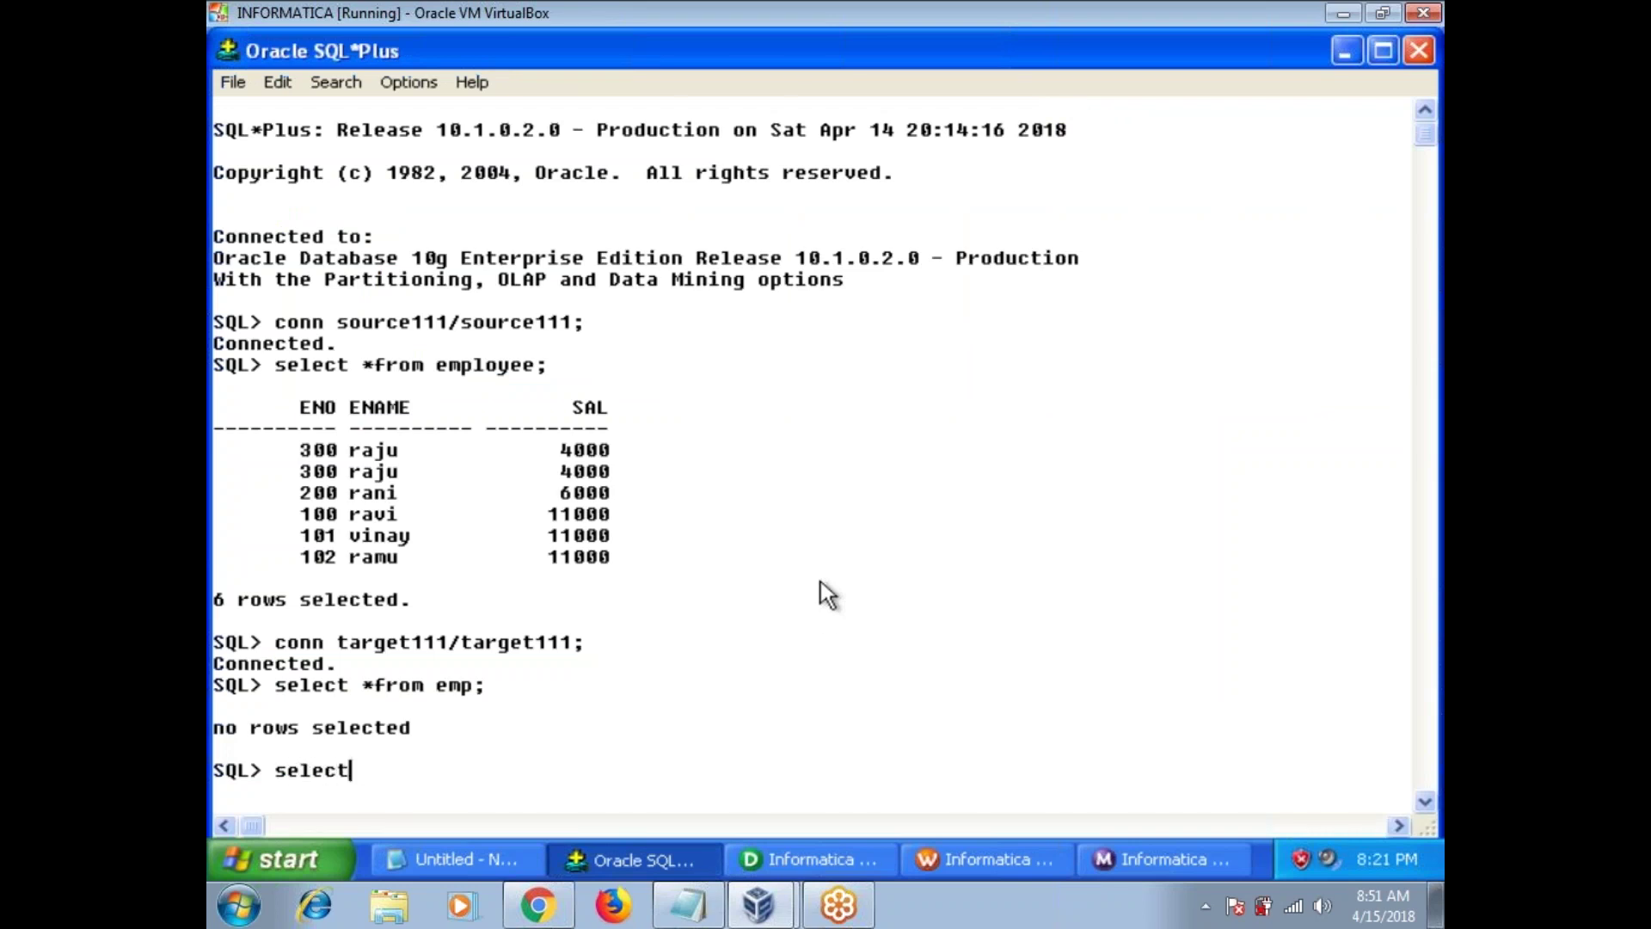
pyautogui.write('*from me')
# Step: Query emp and compare its single 300 raju row with the two duplicate source rows
pyautogui.press('BackSpace')
pyautogui.press('BackSpace')
pyautogui.press('Return')
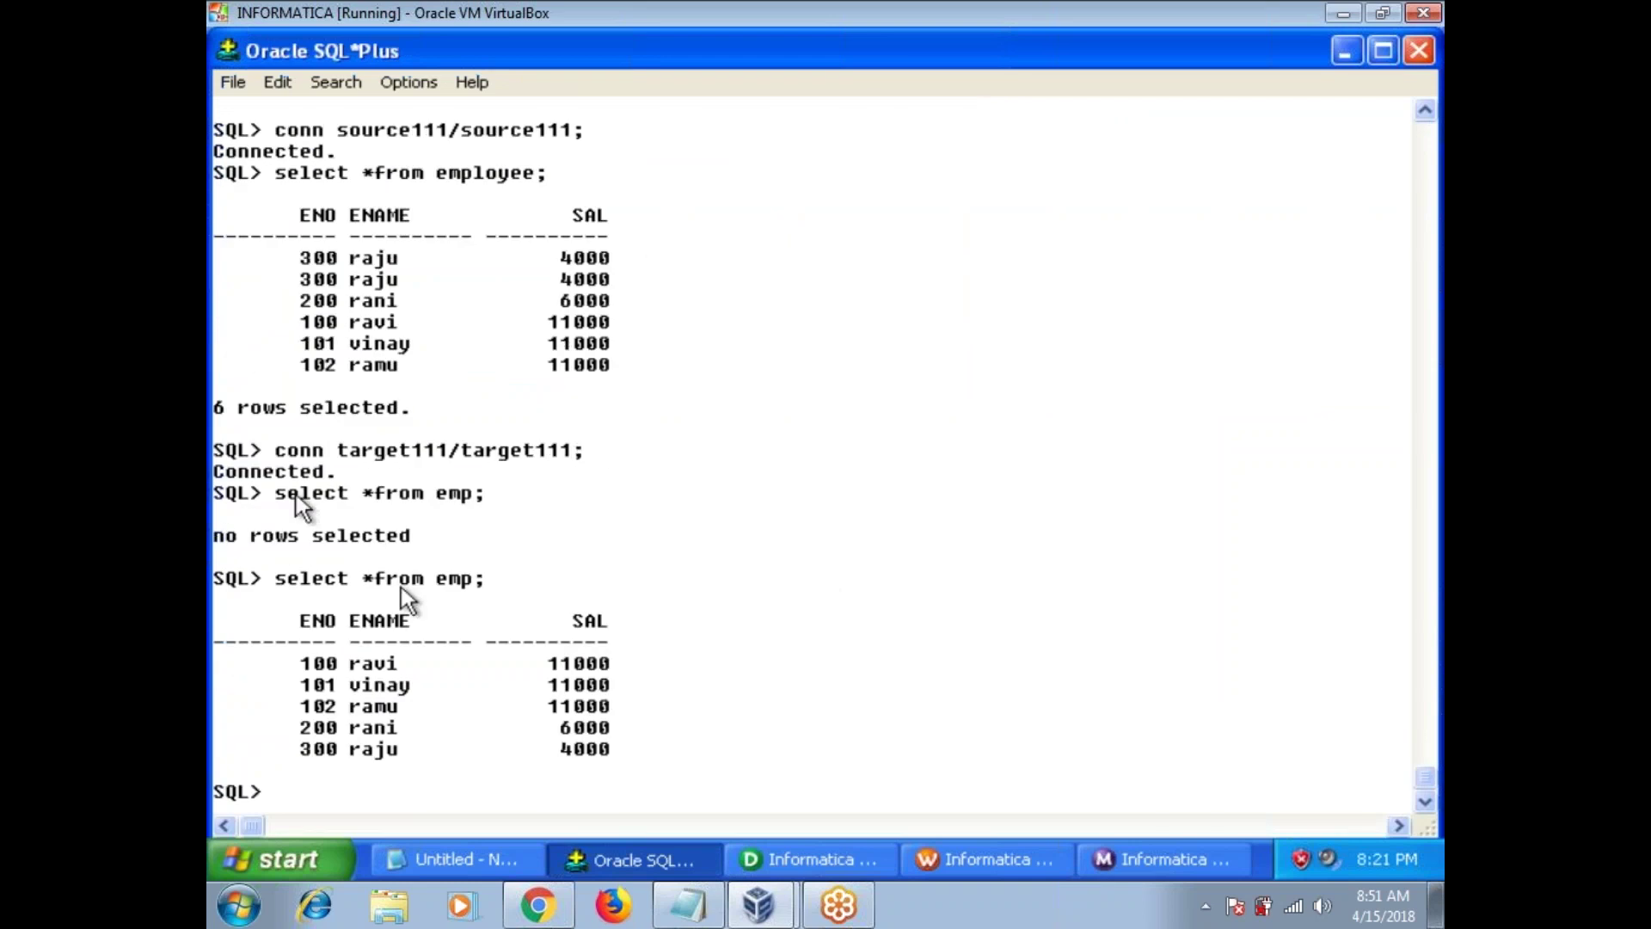
pyautogui.moveTo(301, 750); pyautogui.dragTo(616, 755)
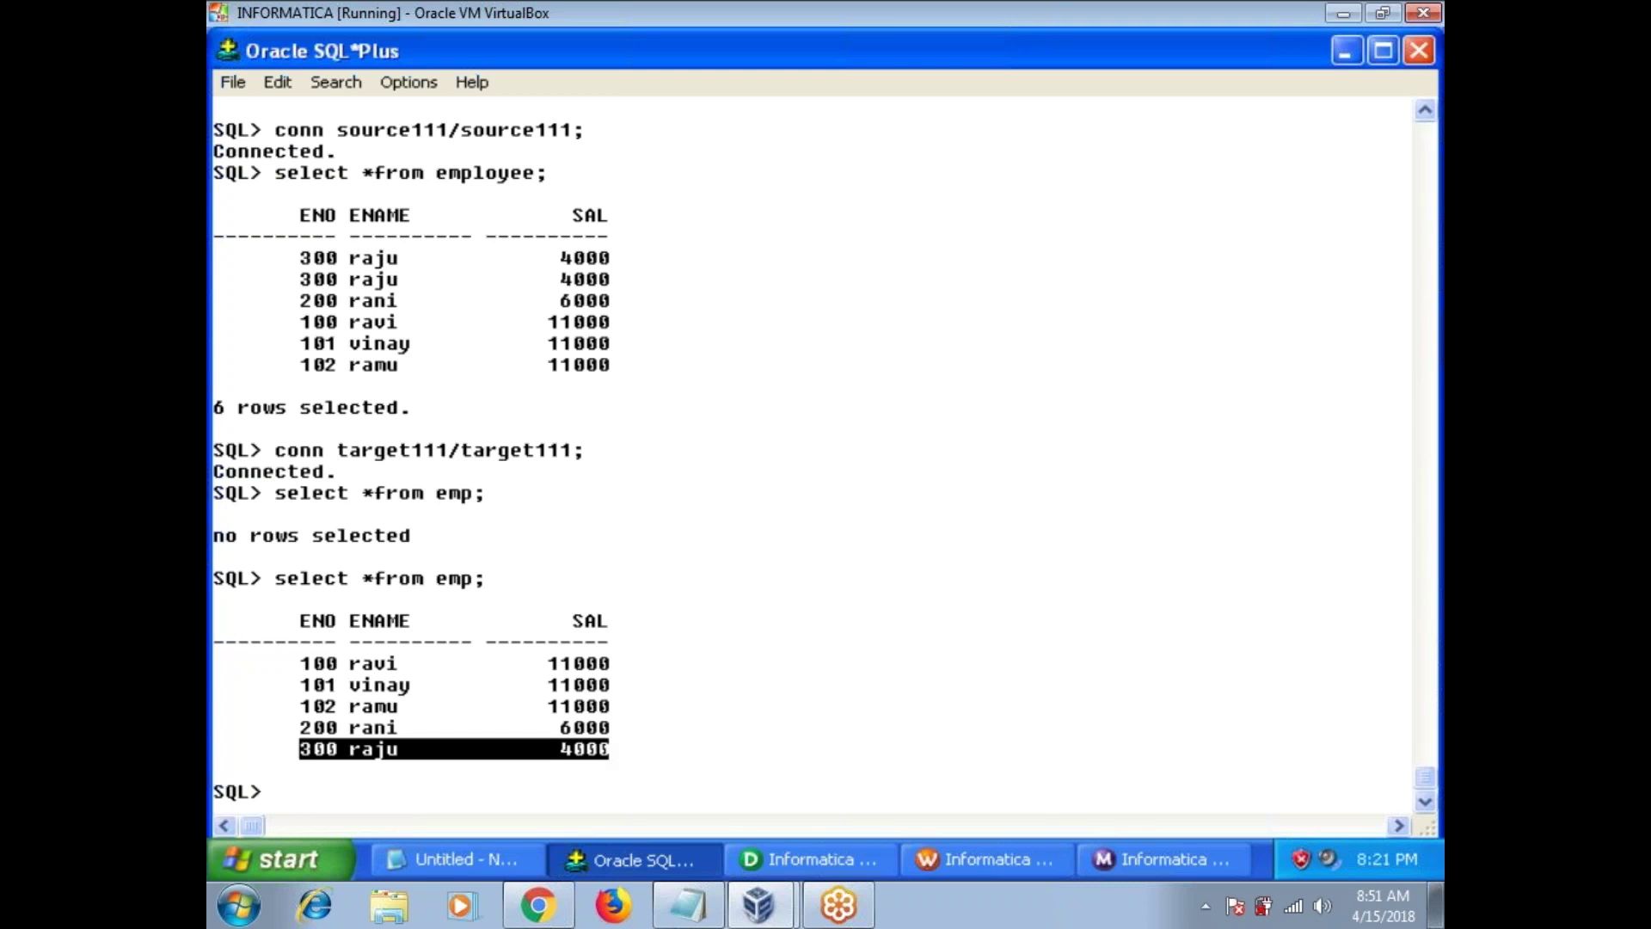
pyautogui.moveTo(301, 258); pyautogui.dragTo(617, 300)
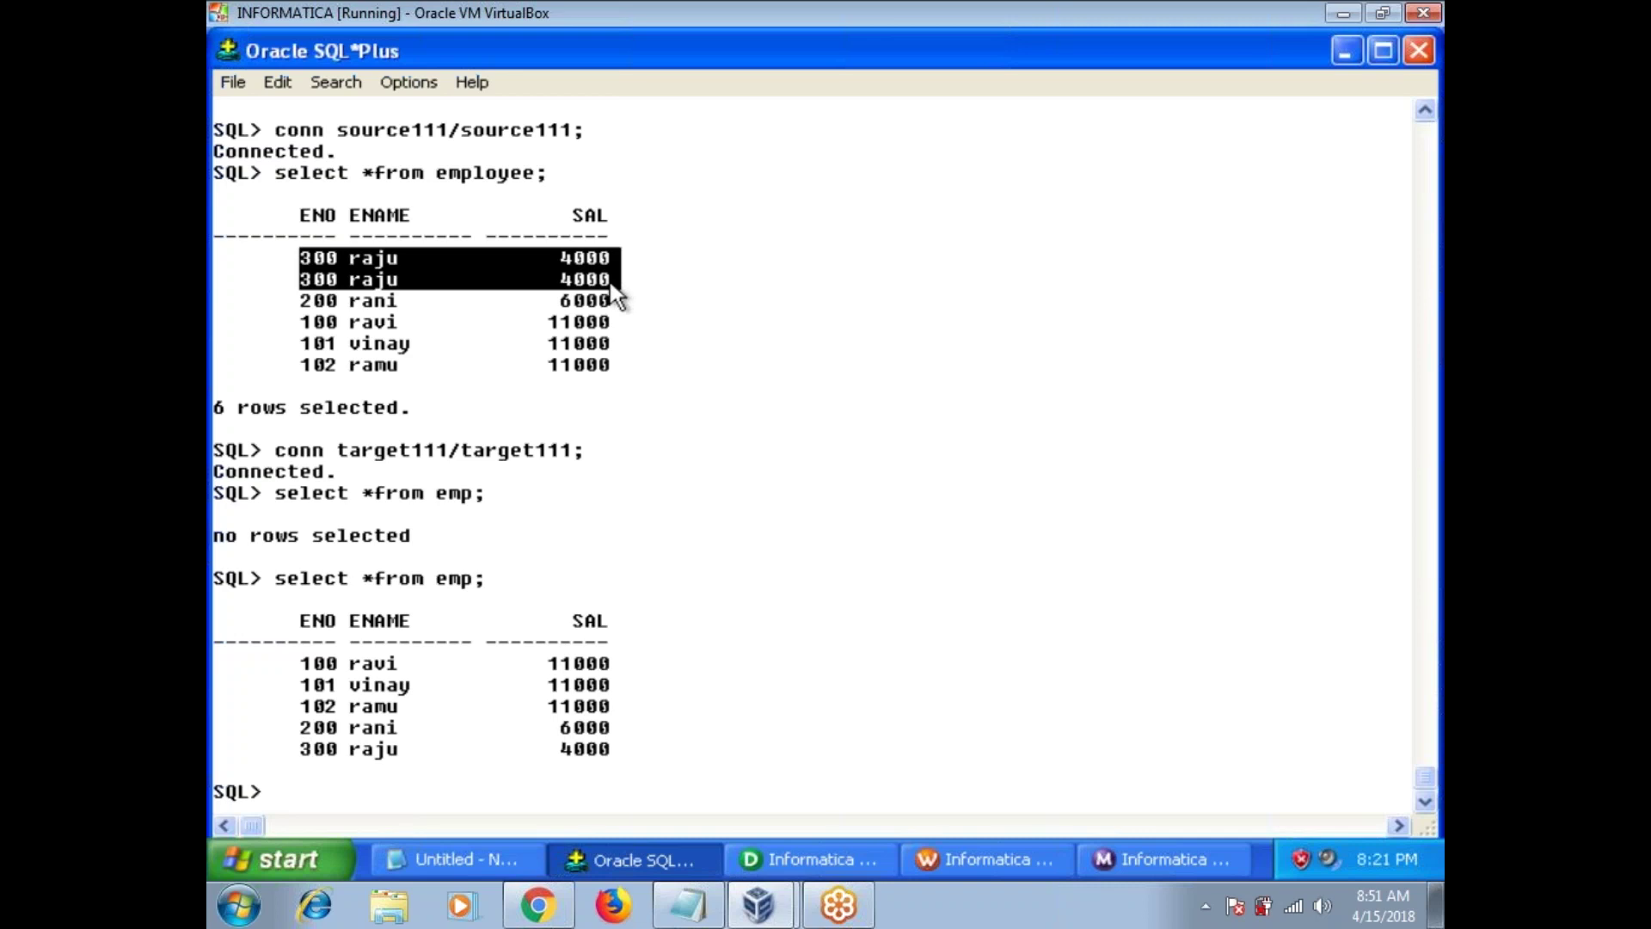
# Step: Empty the emp table with truncate table emp
pyautogui.click(598, 571)
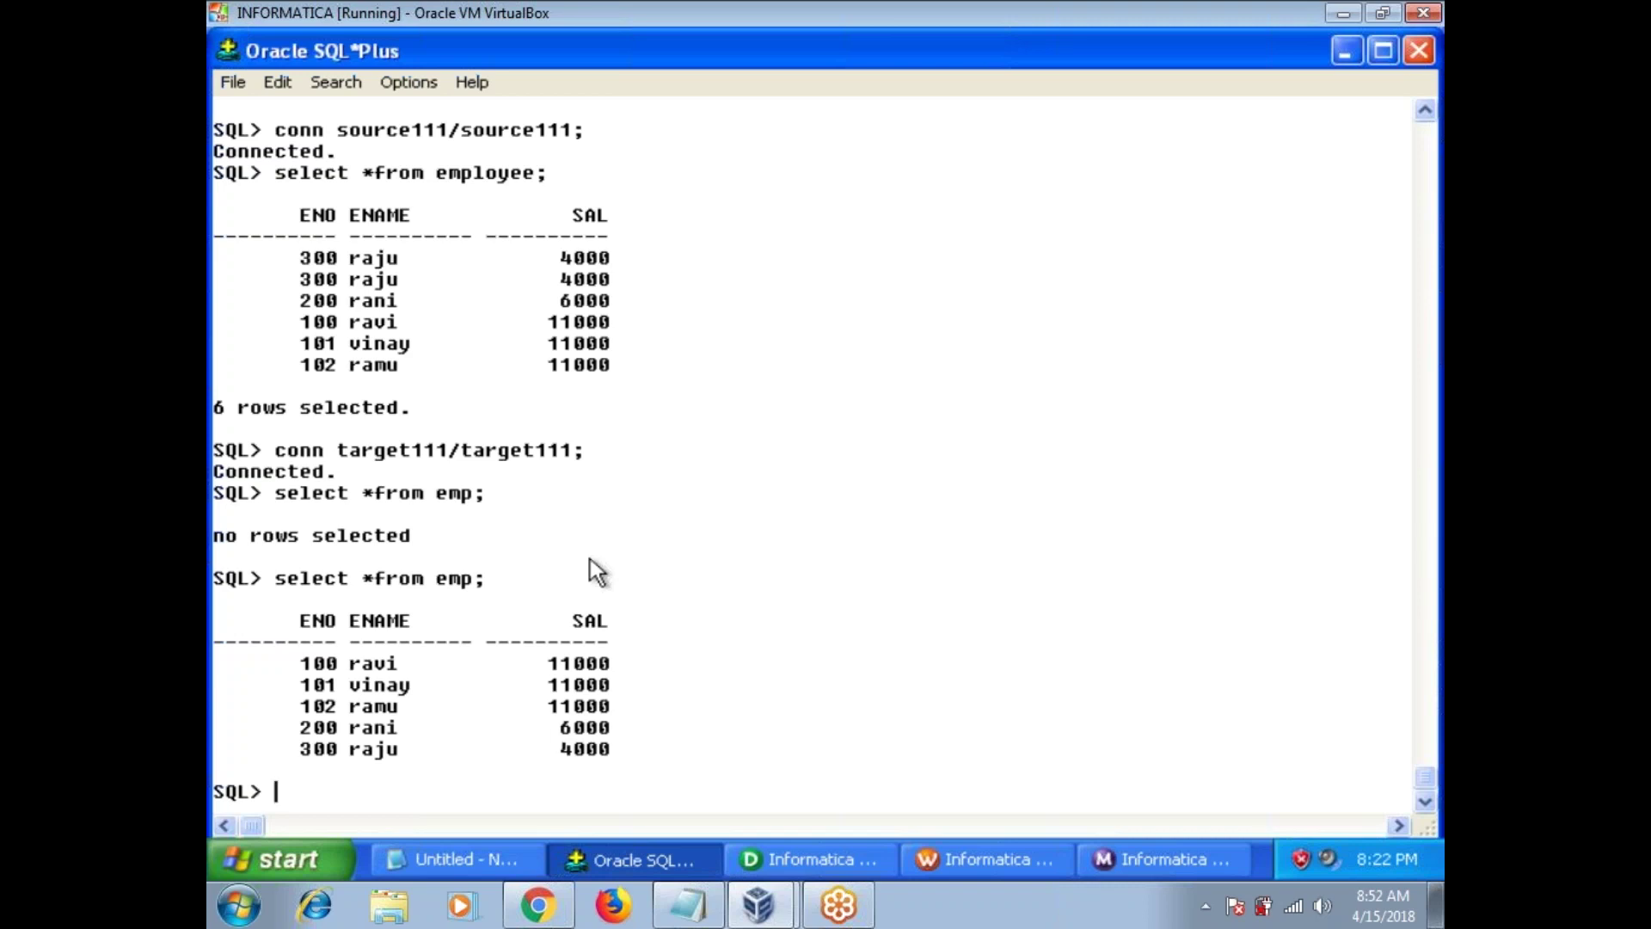
pyautogui.write('truncate table em')
pyautogui.write('p;')
pyautogui.press('Return')
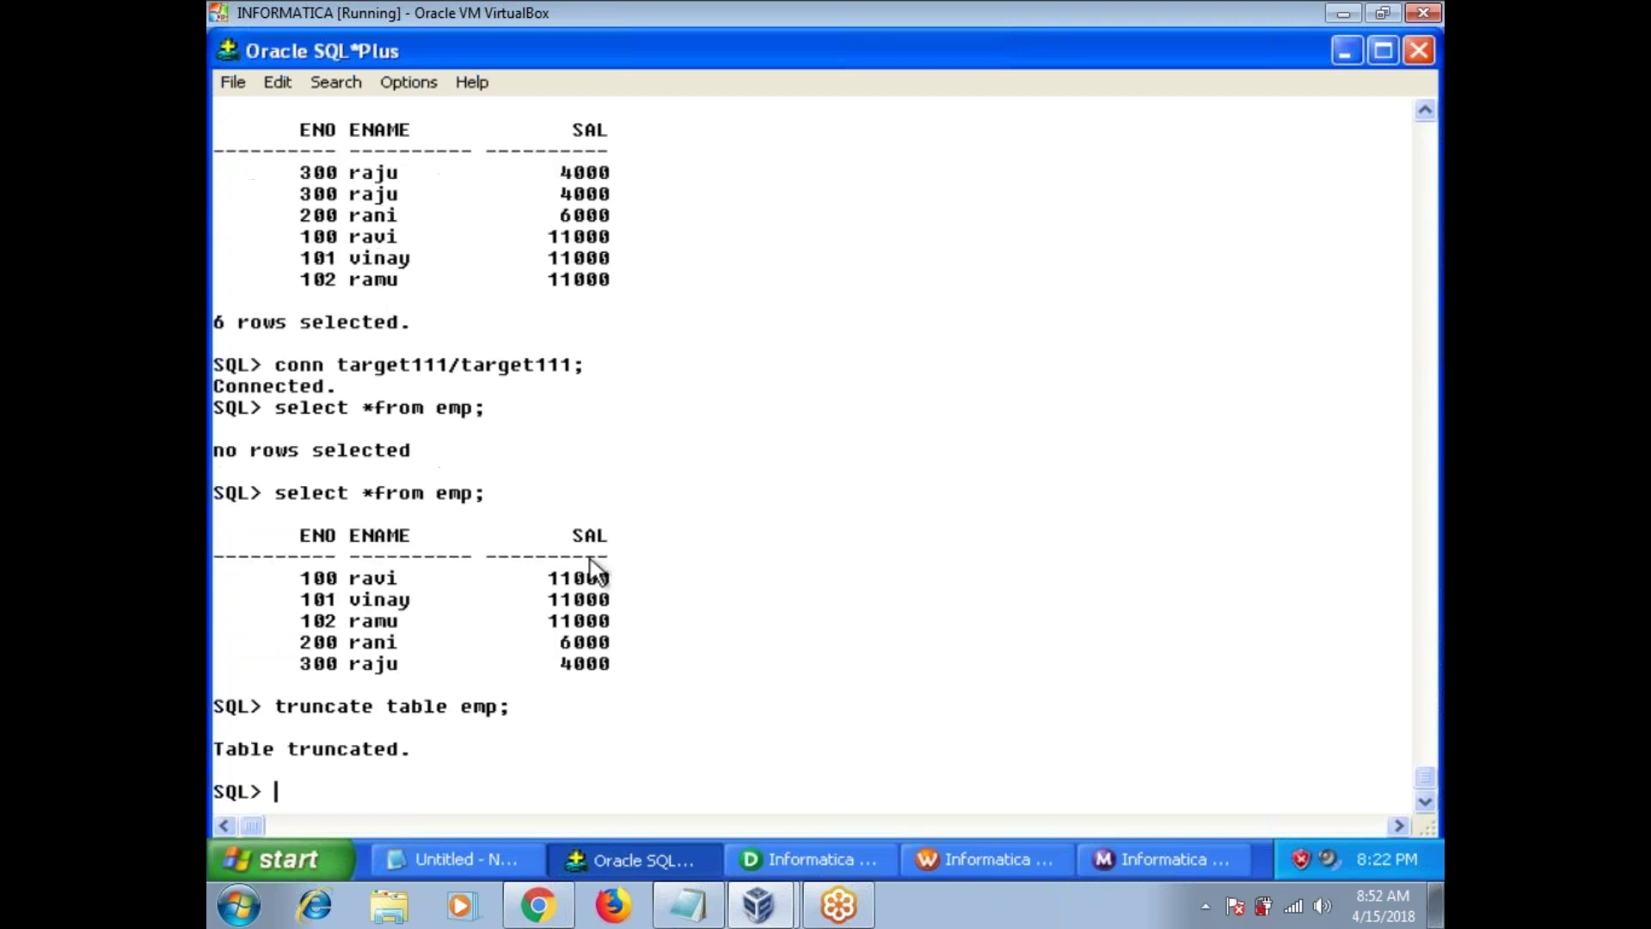
pyautogui.click(868, 847)
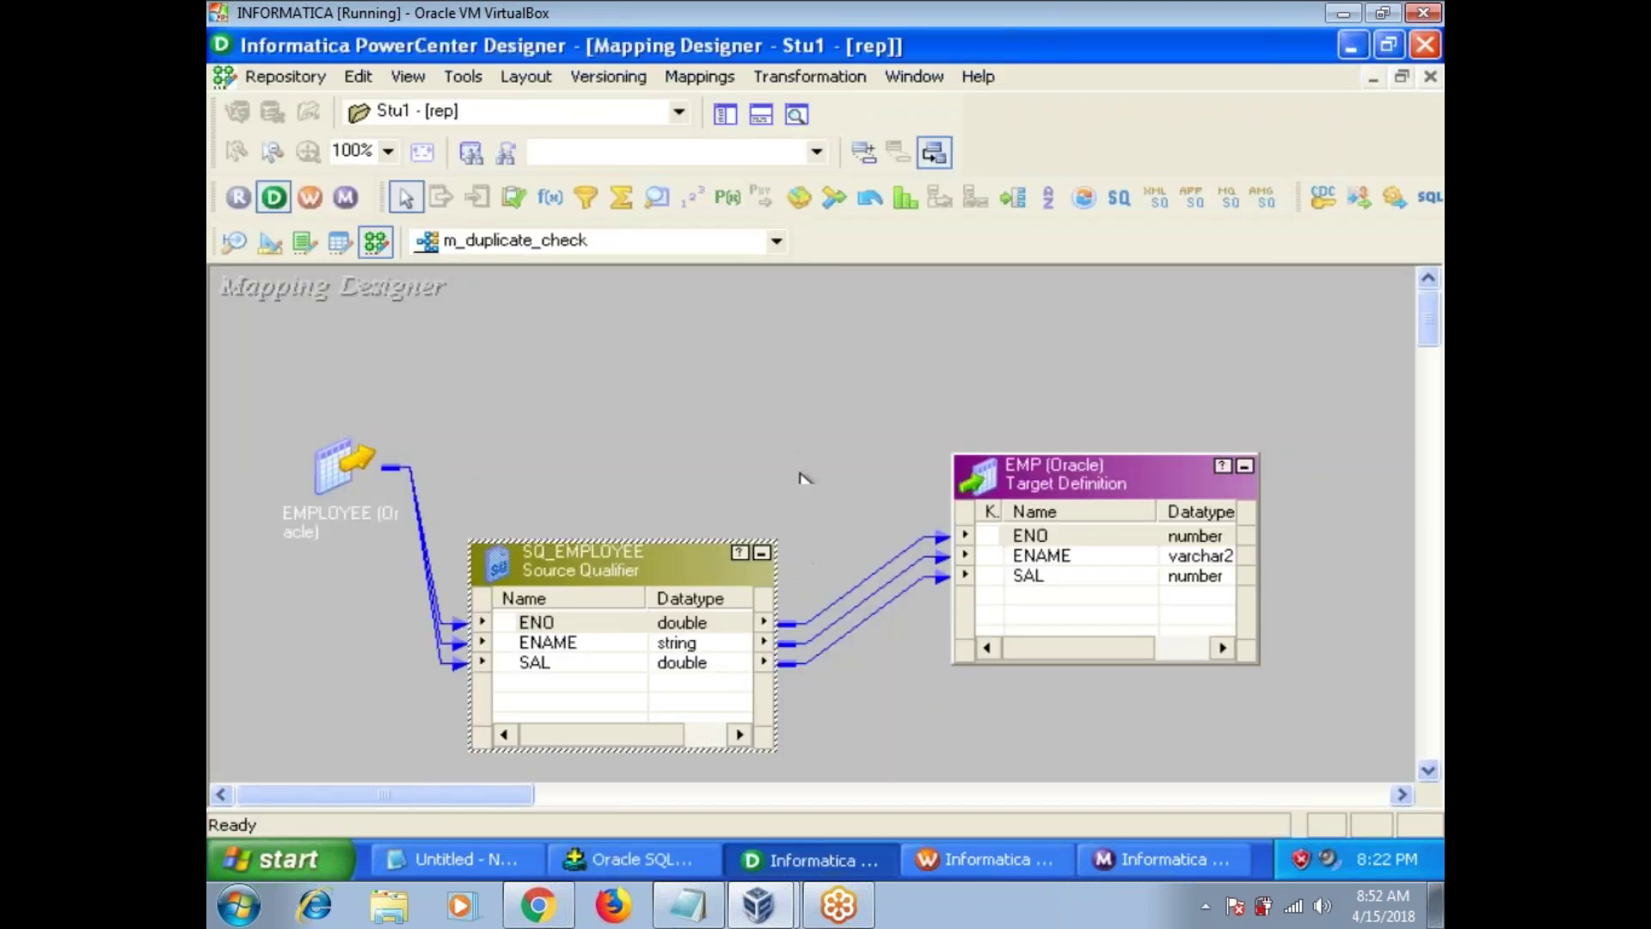
# Step: Move EMP right and check SQ_EMPLOYEE's Select Distinct property, which is off
pyautogui.moveTo(1043, 470); pyautogui.dragTo(1169, 464)
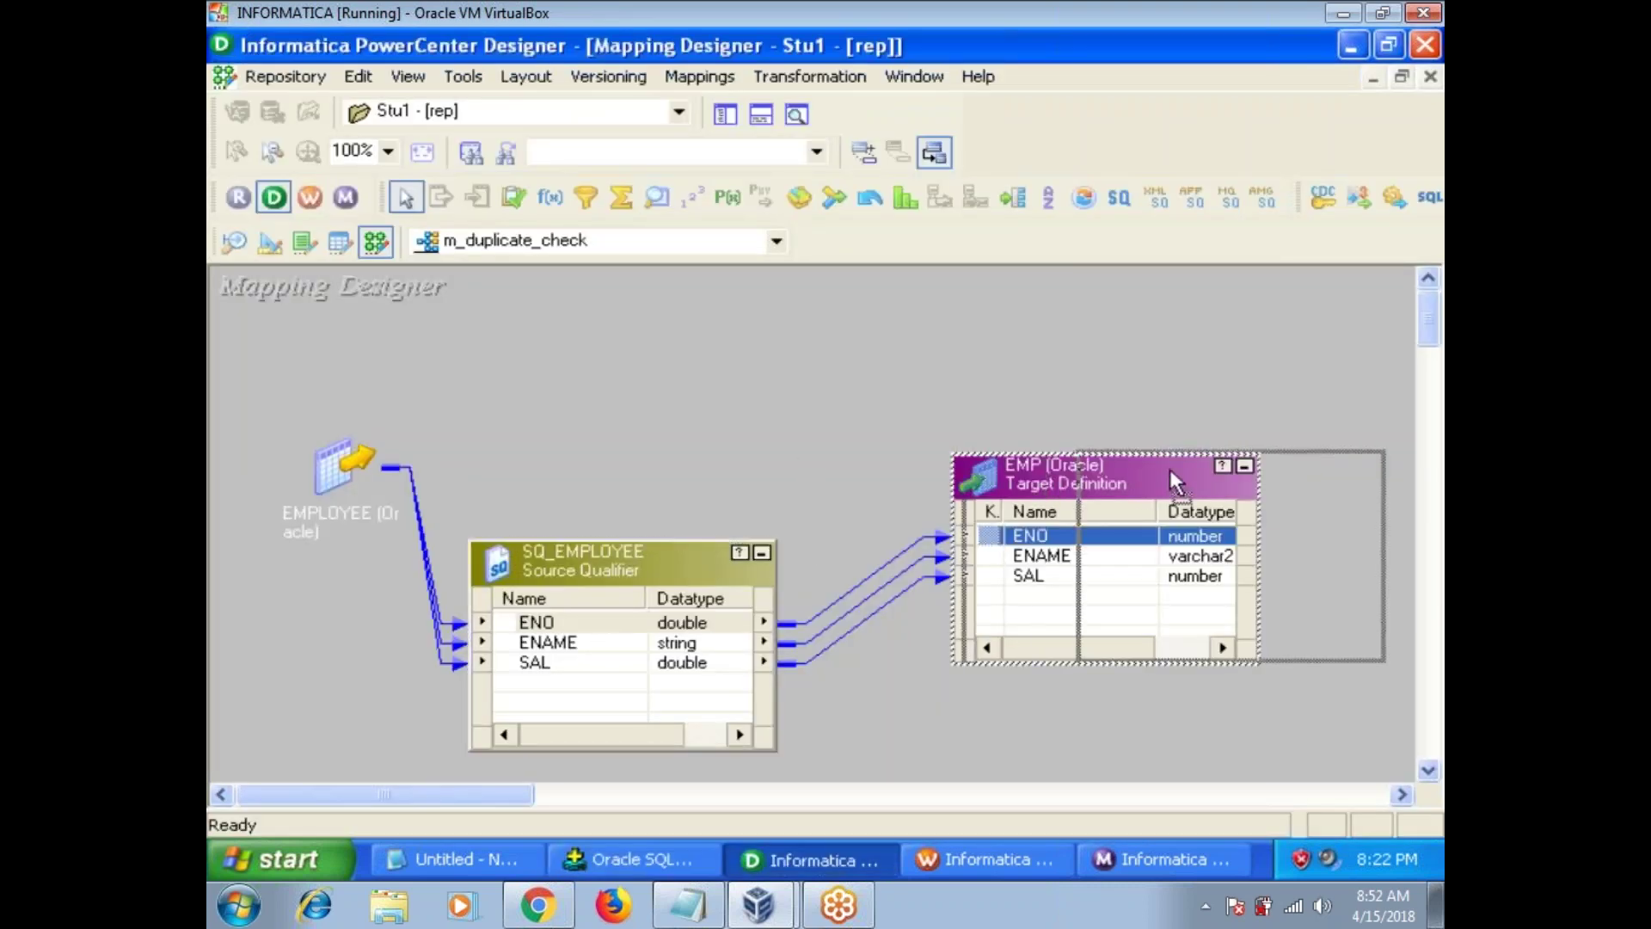
pyautogui.doubleClick(605, 562)
pyautogui.click(421, 235)
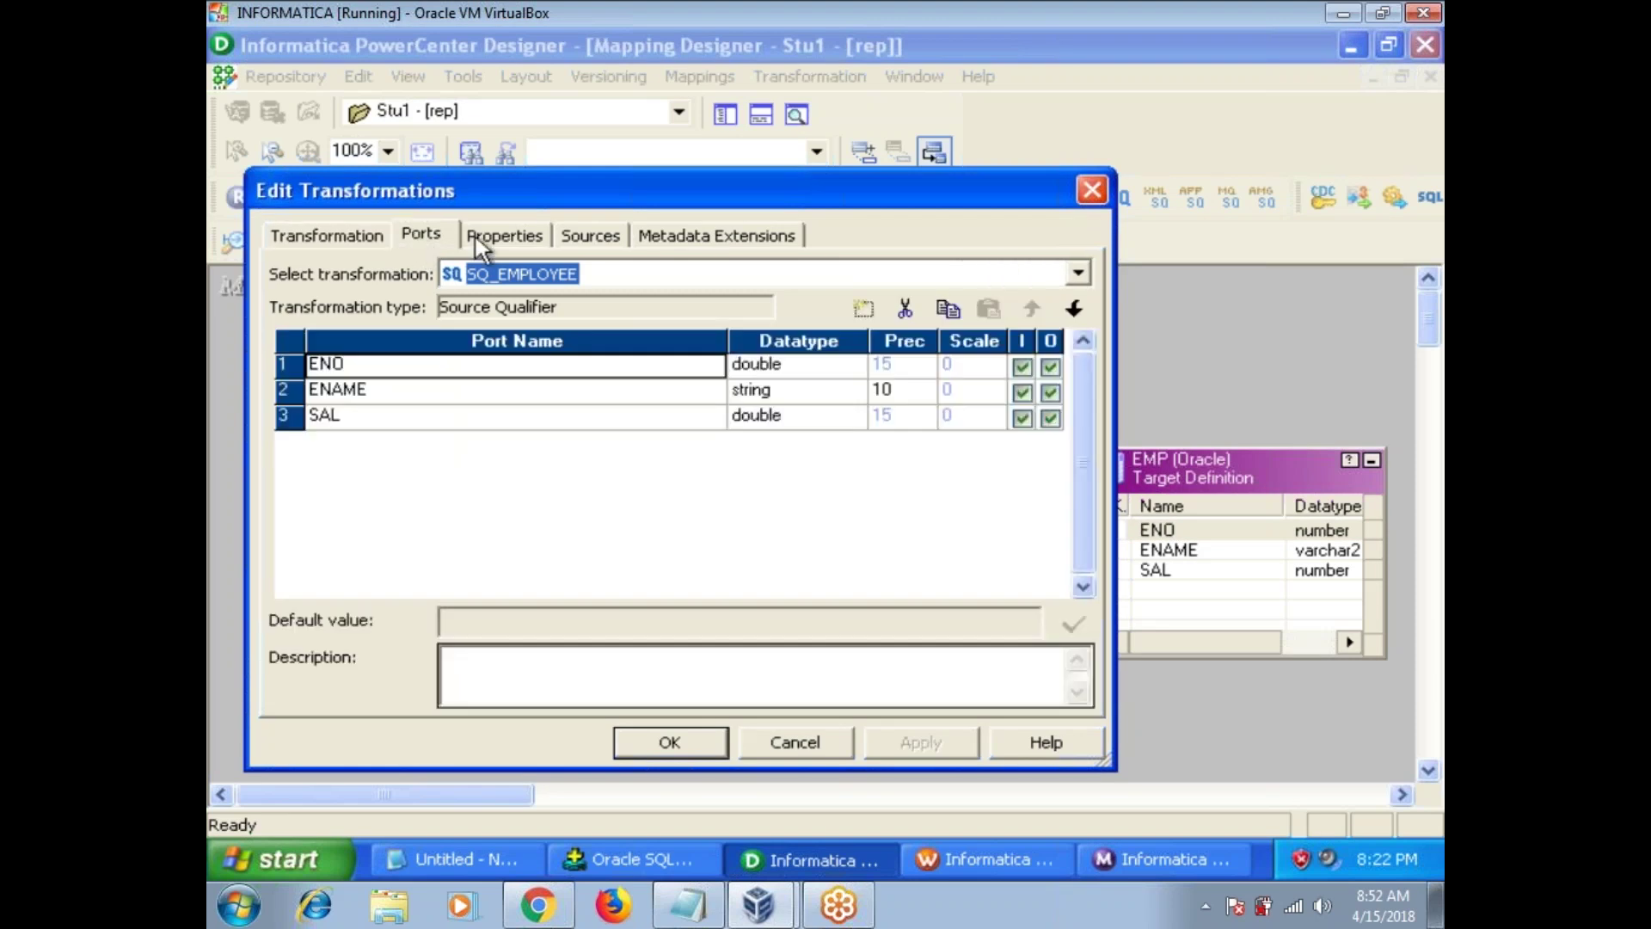
pyautogui.click(504, 235)
pyautogui.click(605, 487)
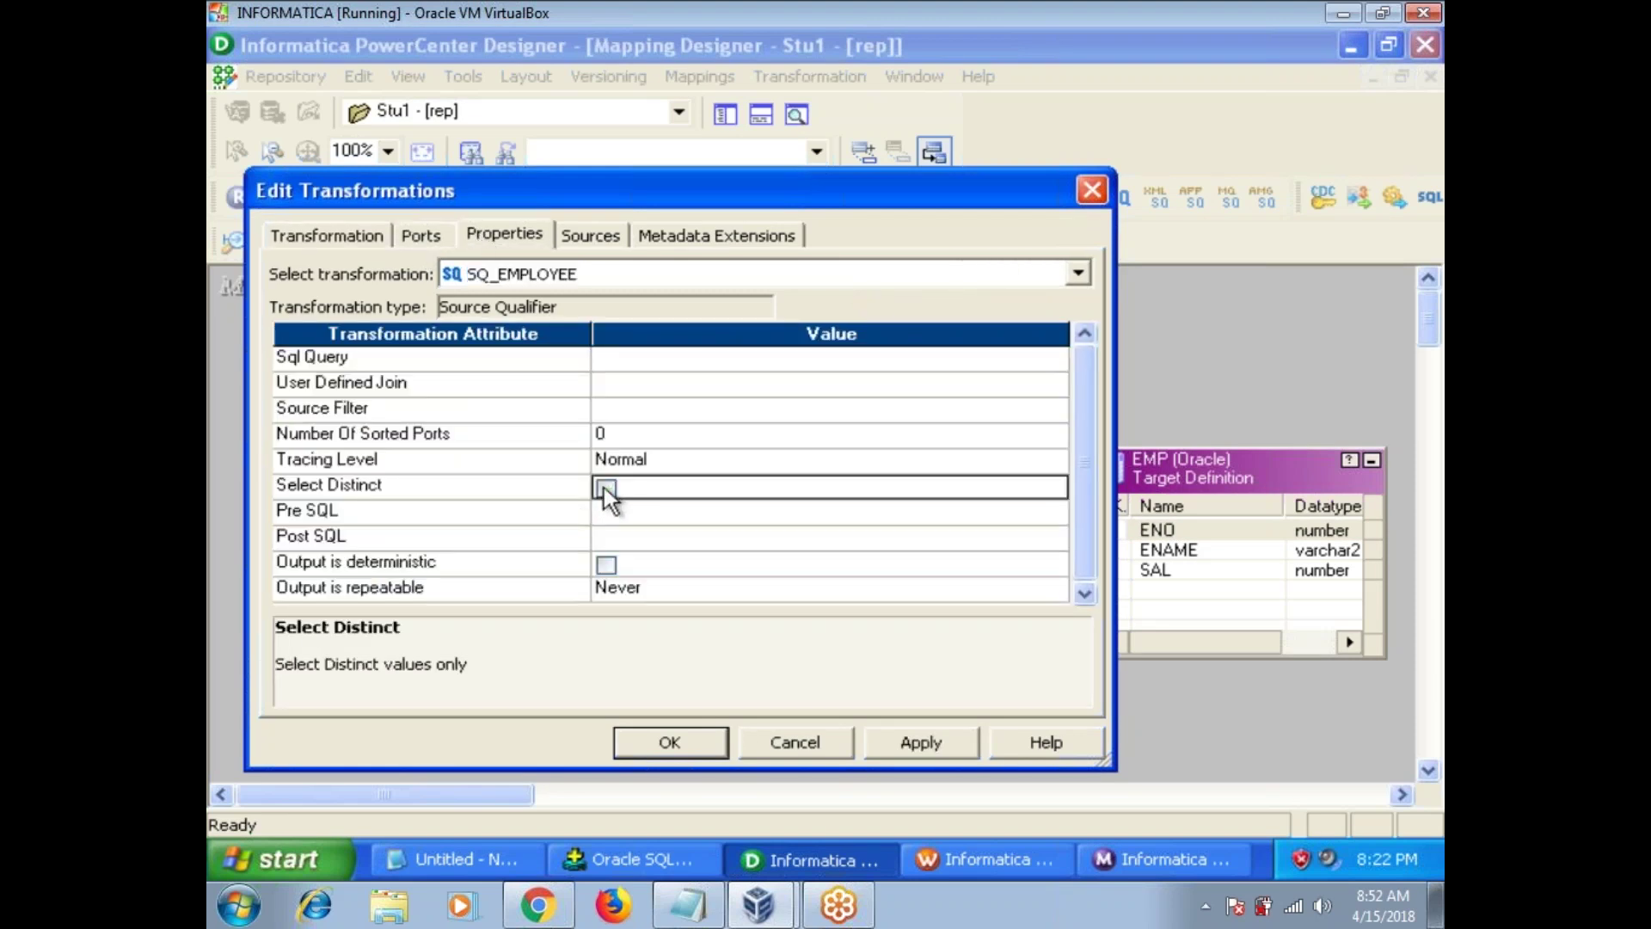
pyautogui.click(667, 744)
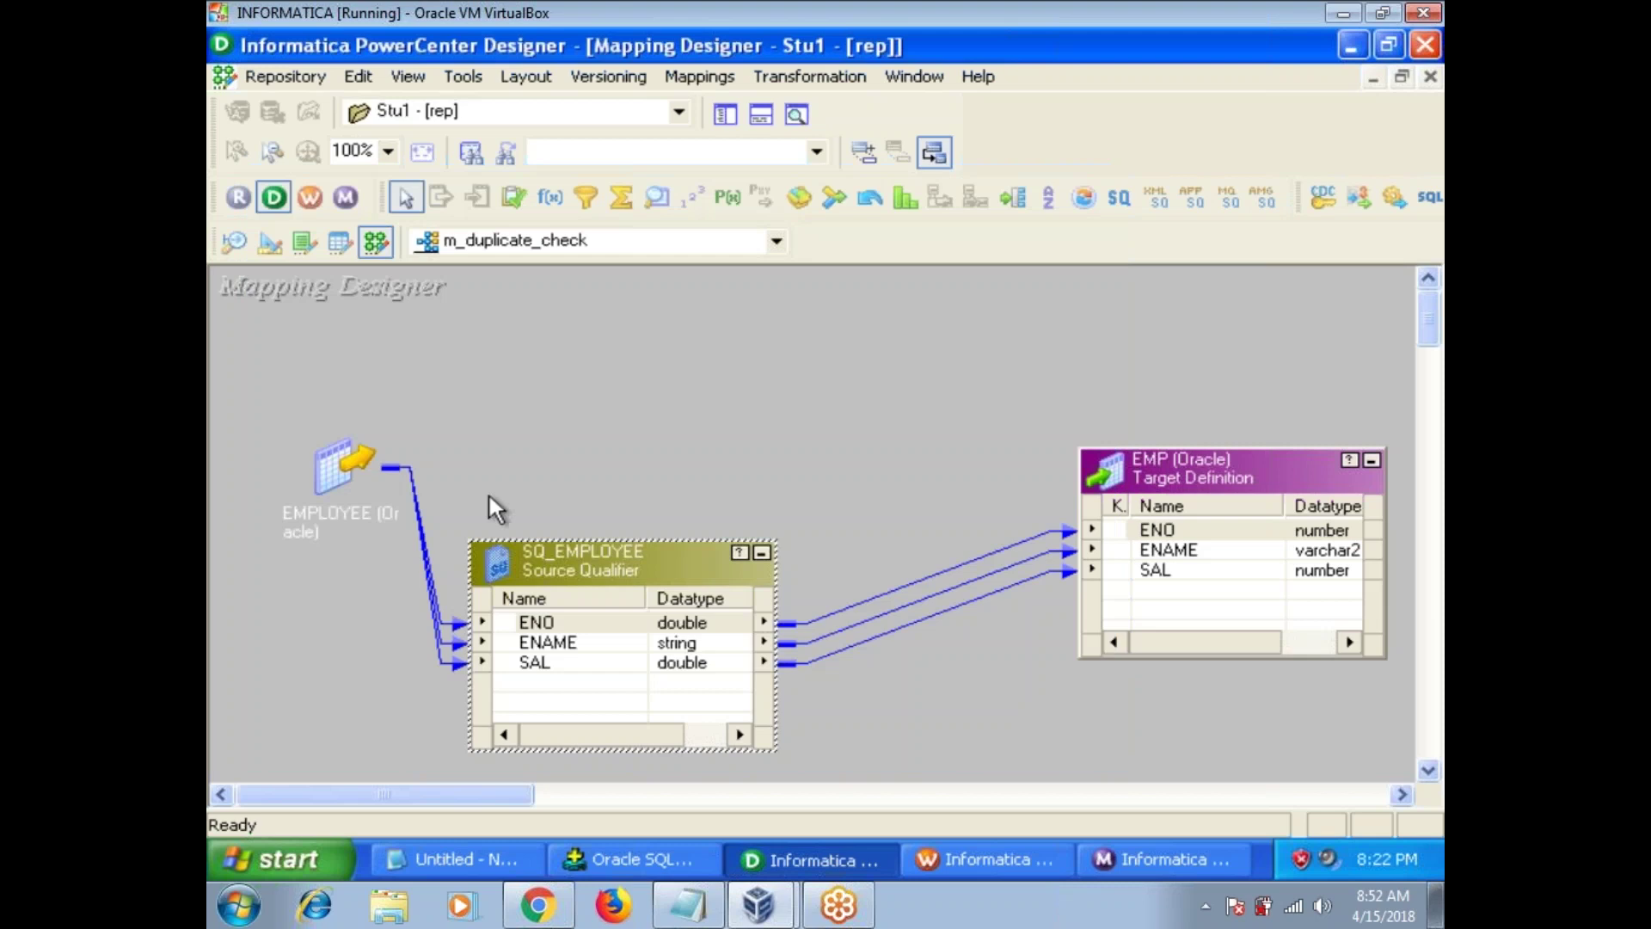
# Step: Move EMPLOYEE and SQ_EMPLOYEE left and delete SQ_EMPLOYEE's links to EMP
pyautogui.moveTo(350, 458); pyautogui.dragTo(278, 413)
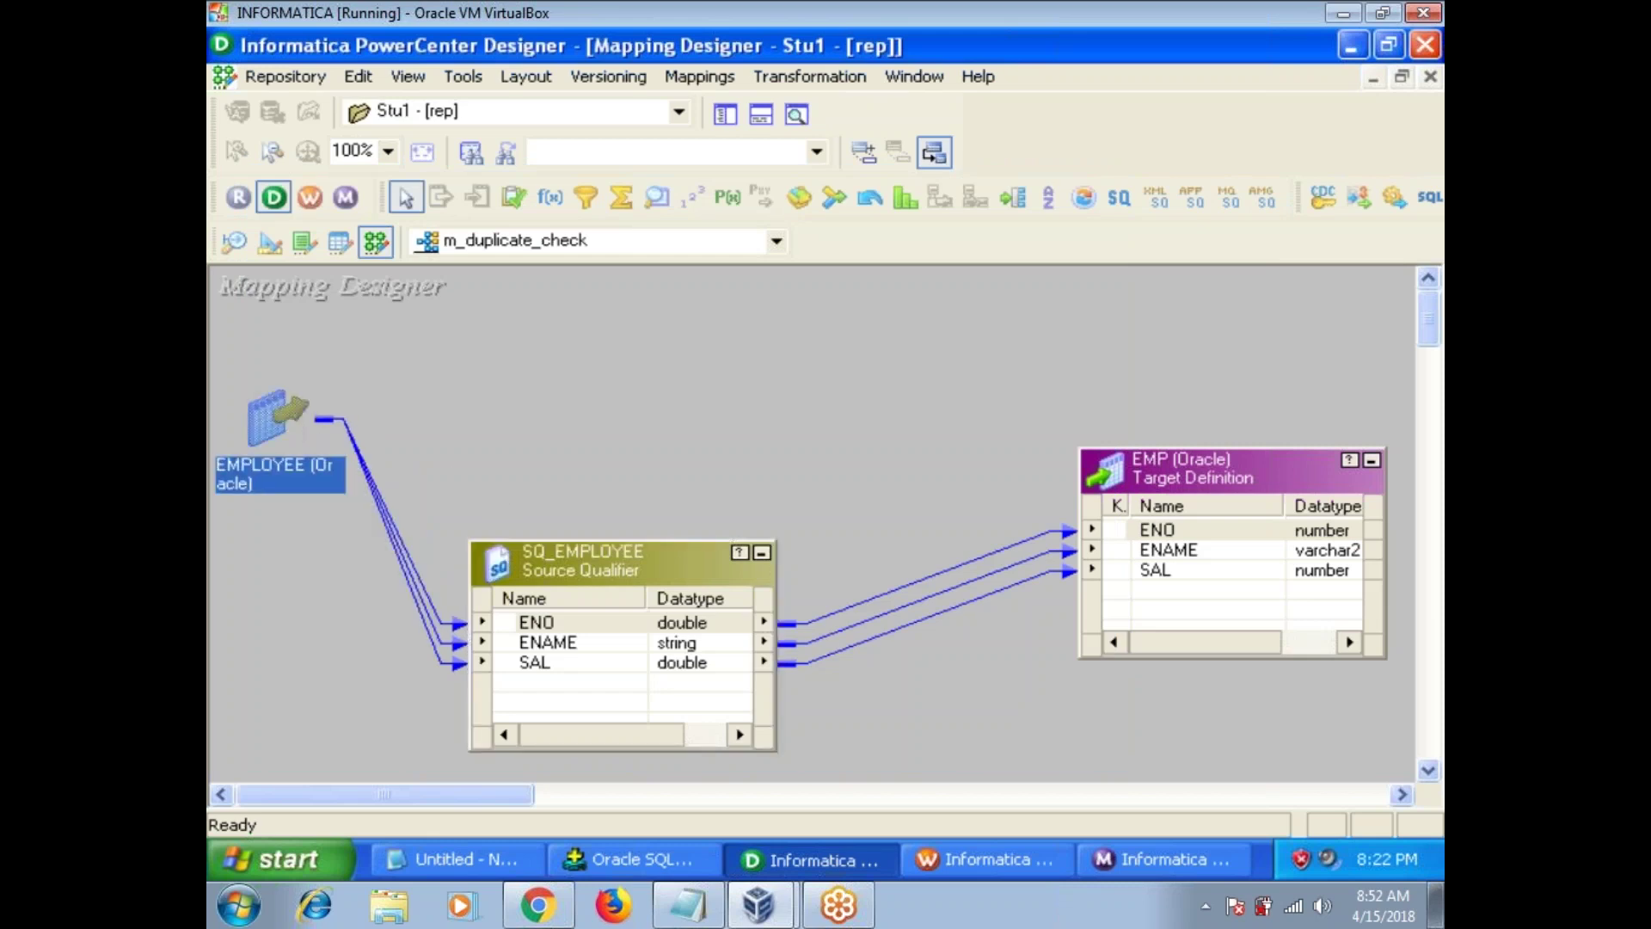
pyautogui.moveTo(584, 563); pyautogui.dragTo(377, 475)
pyautogui.moveTo(784, 508); pyautogui.dragTo(777, 596)
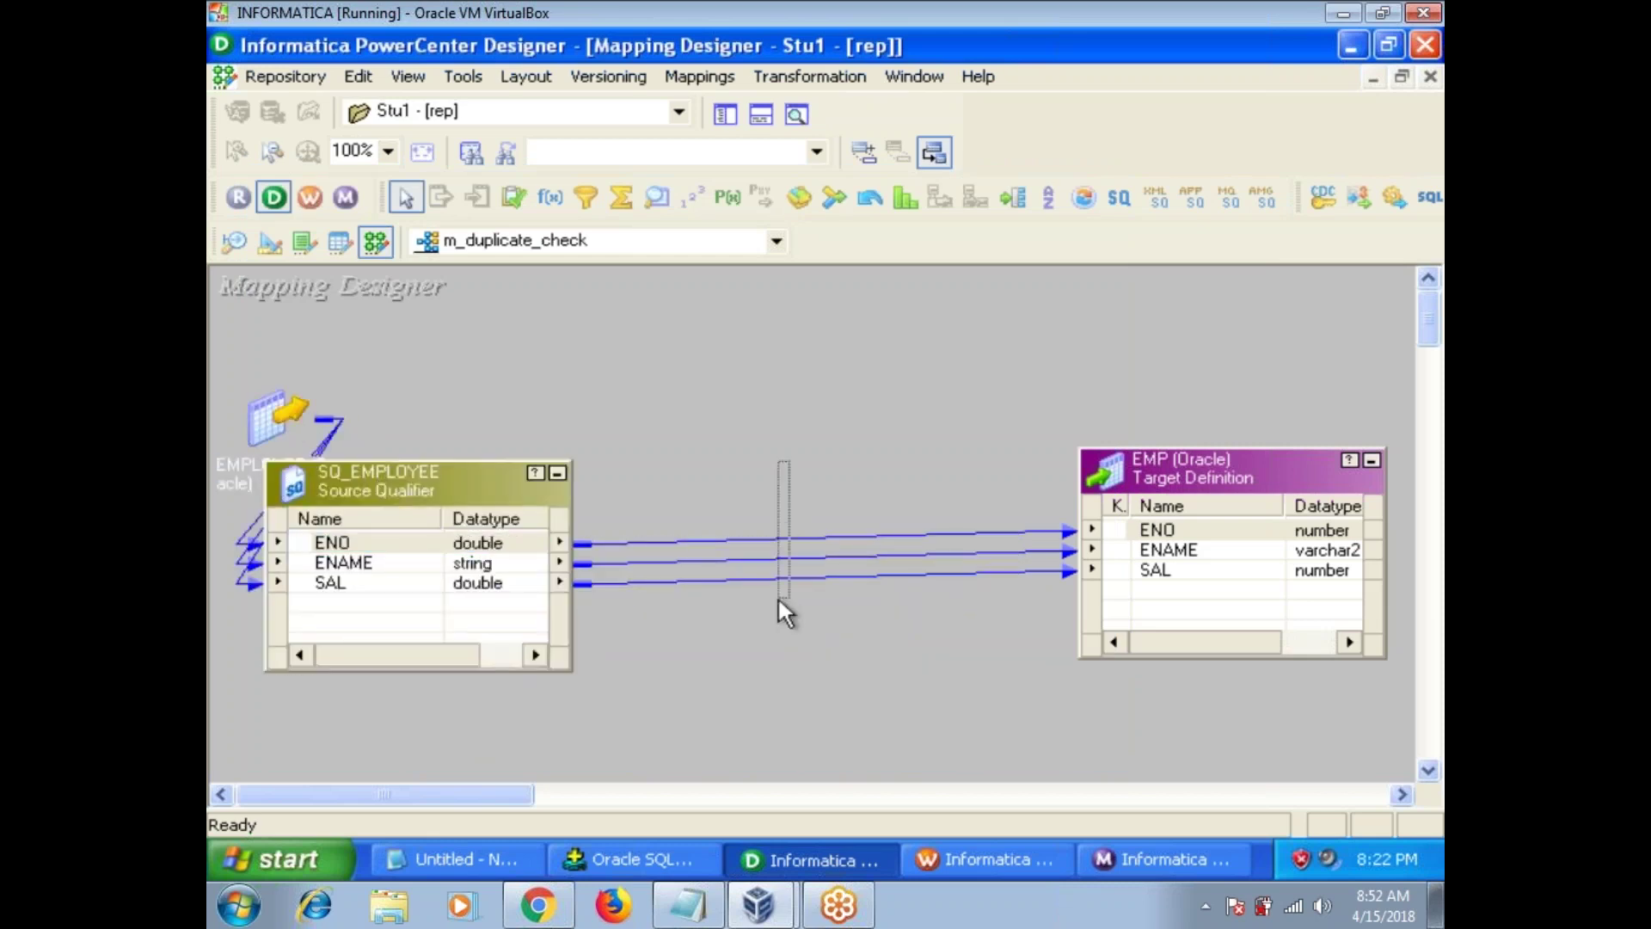
pyautogui.press('Delete')
# Step: Create a Sorter transformation named srt_check and place it mid-canvas
pyautogui.click(809, 76)
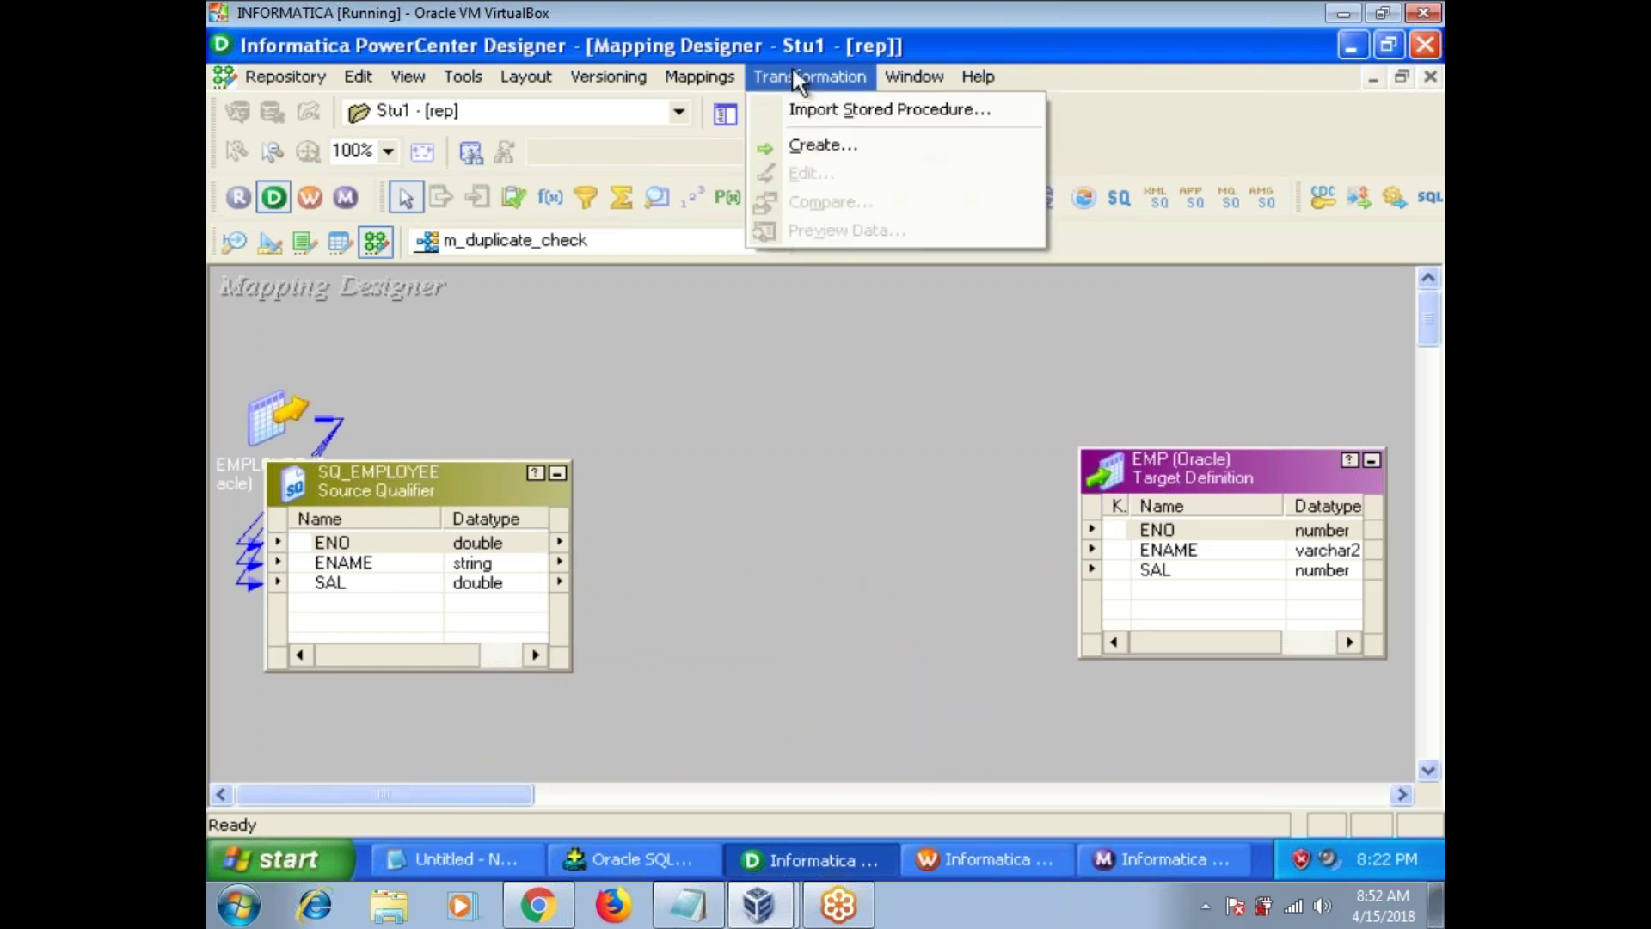
pyautogui.click(812, 145)
pyautogui.press('s')
pyautogui.press('s')
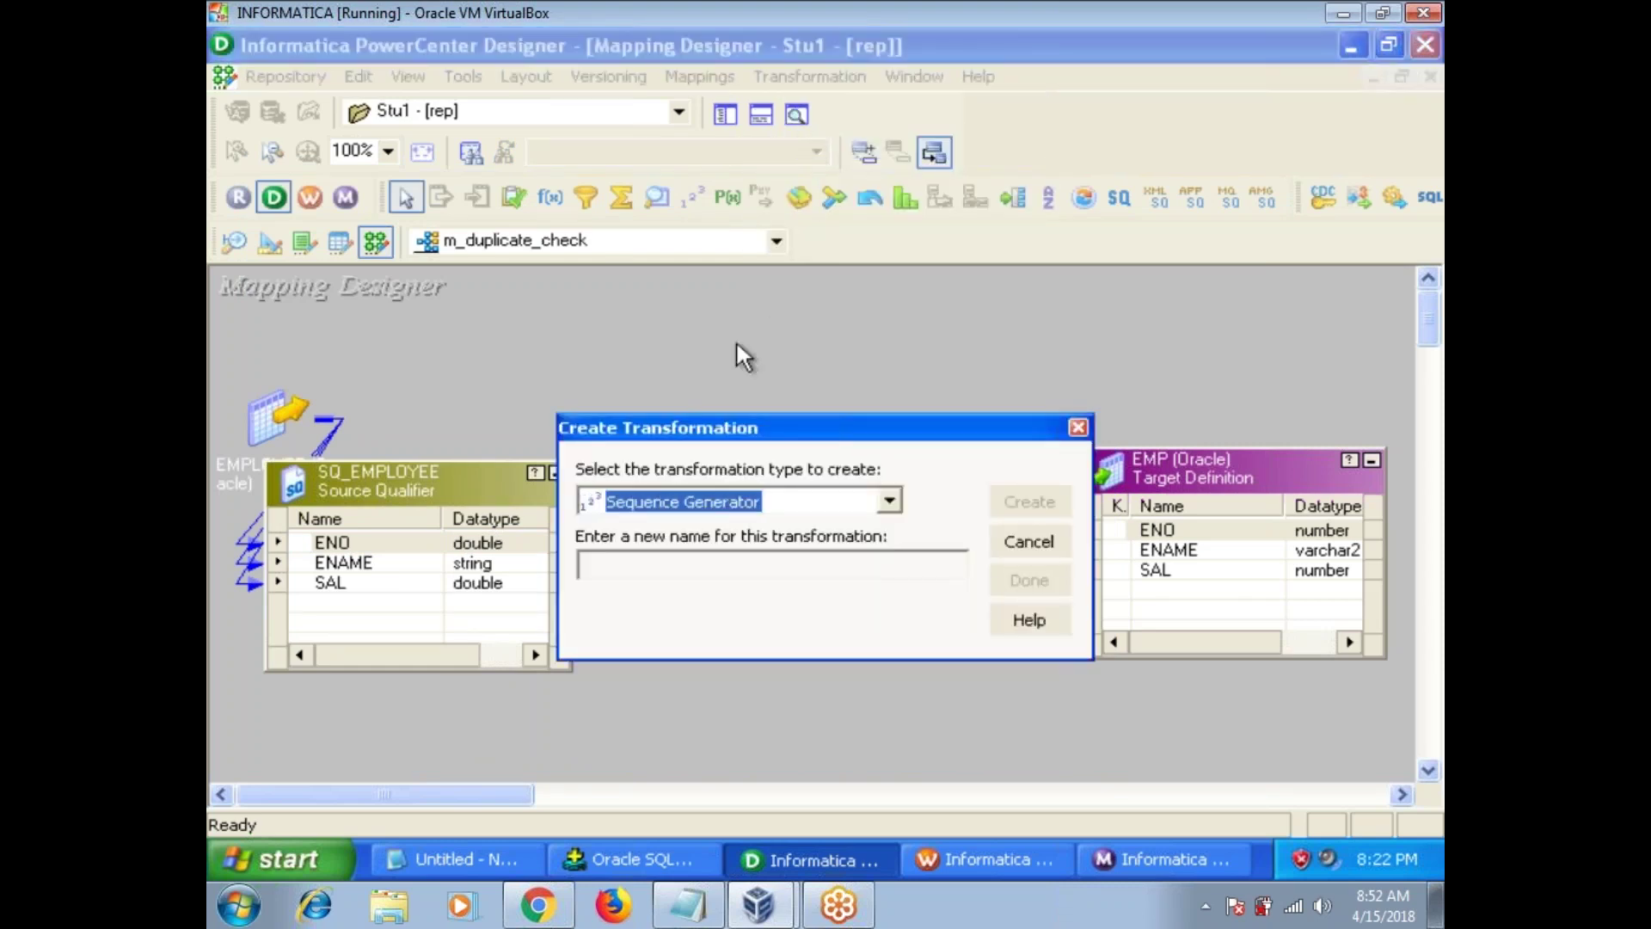
pyautogui.write('s')
pyautogui.write('sr')
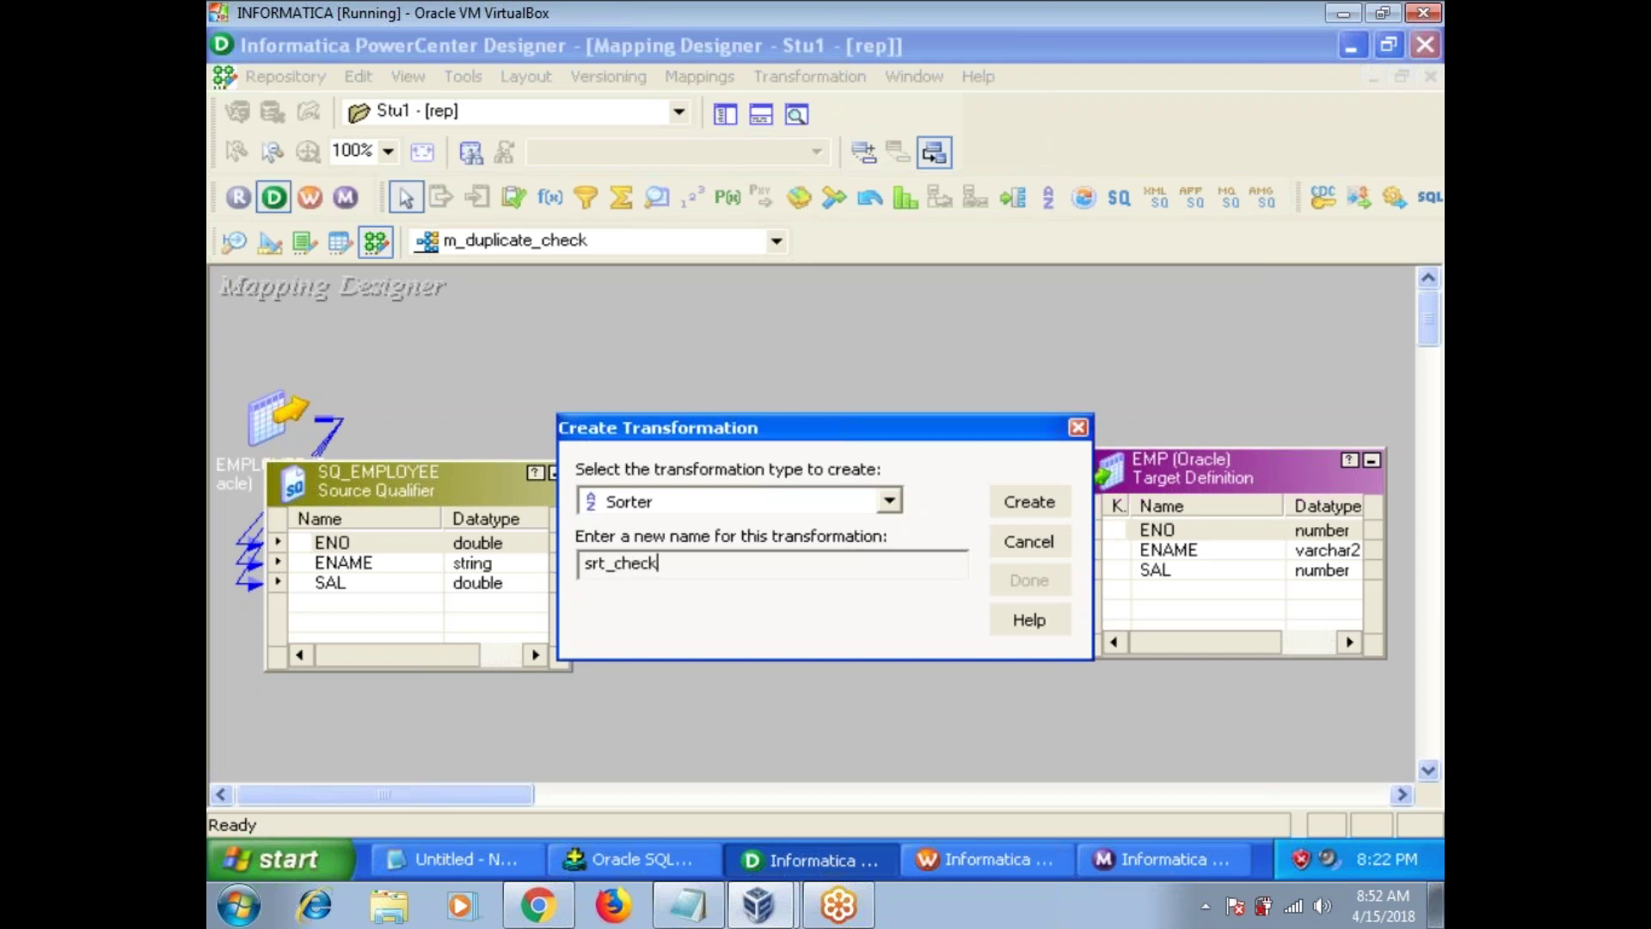
pyautogui.click(1029, 502)
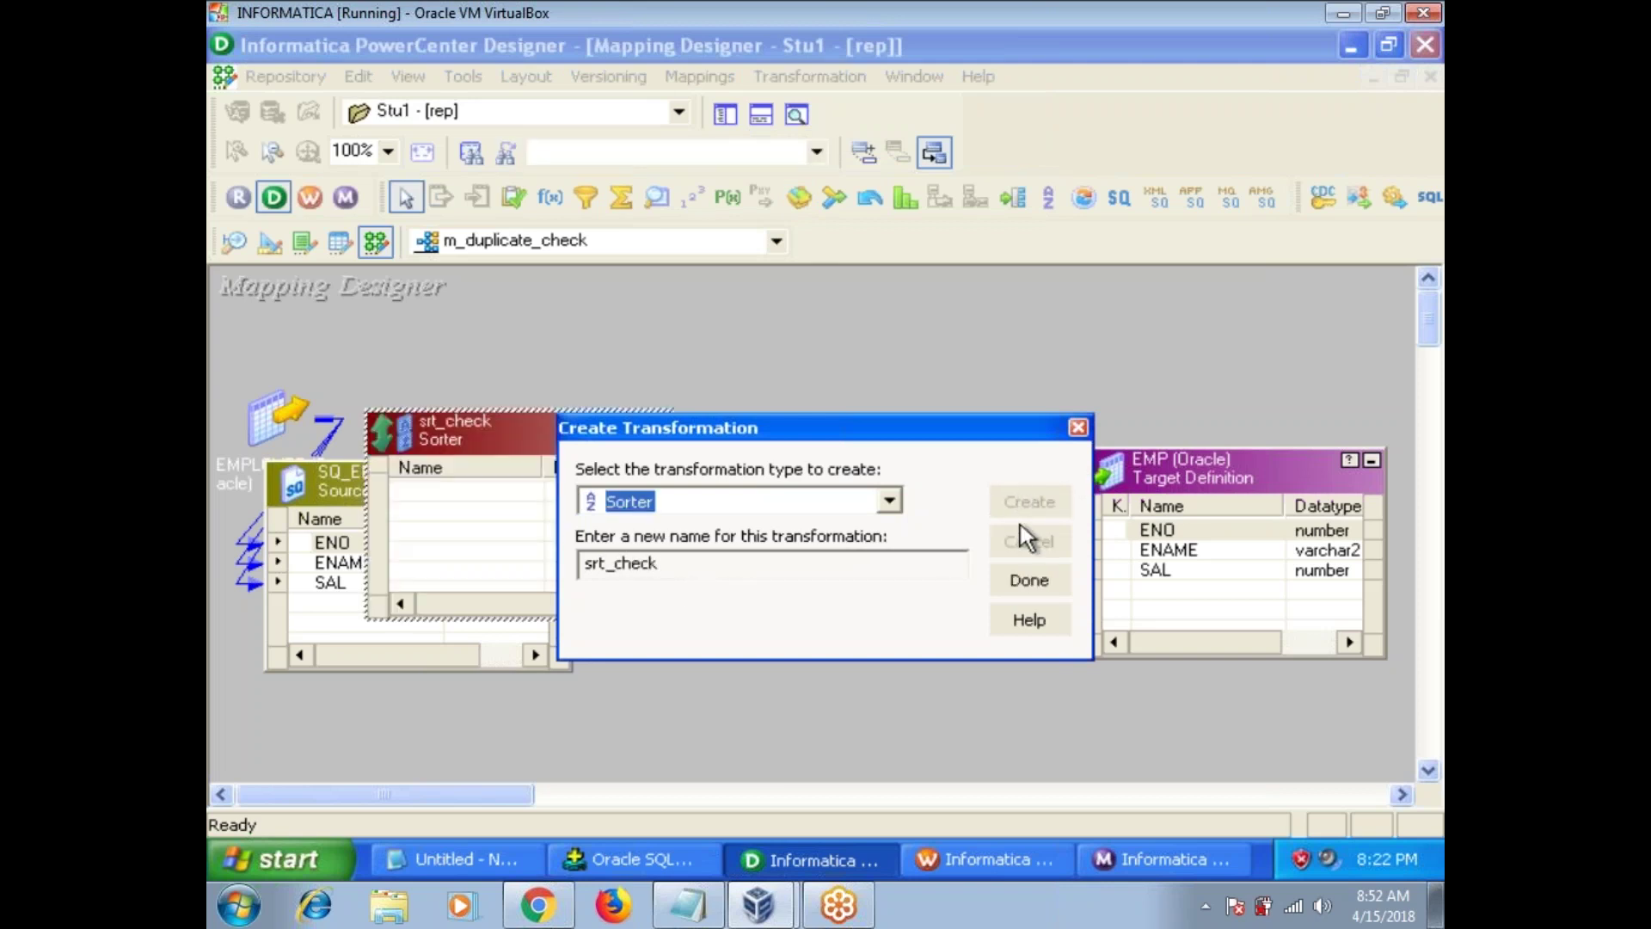
pyautogui.click(1028, 580)
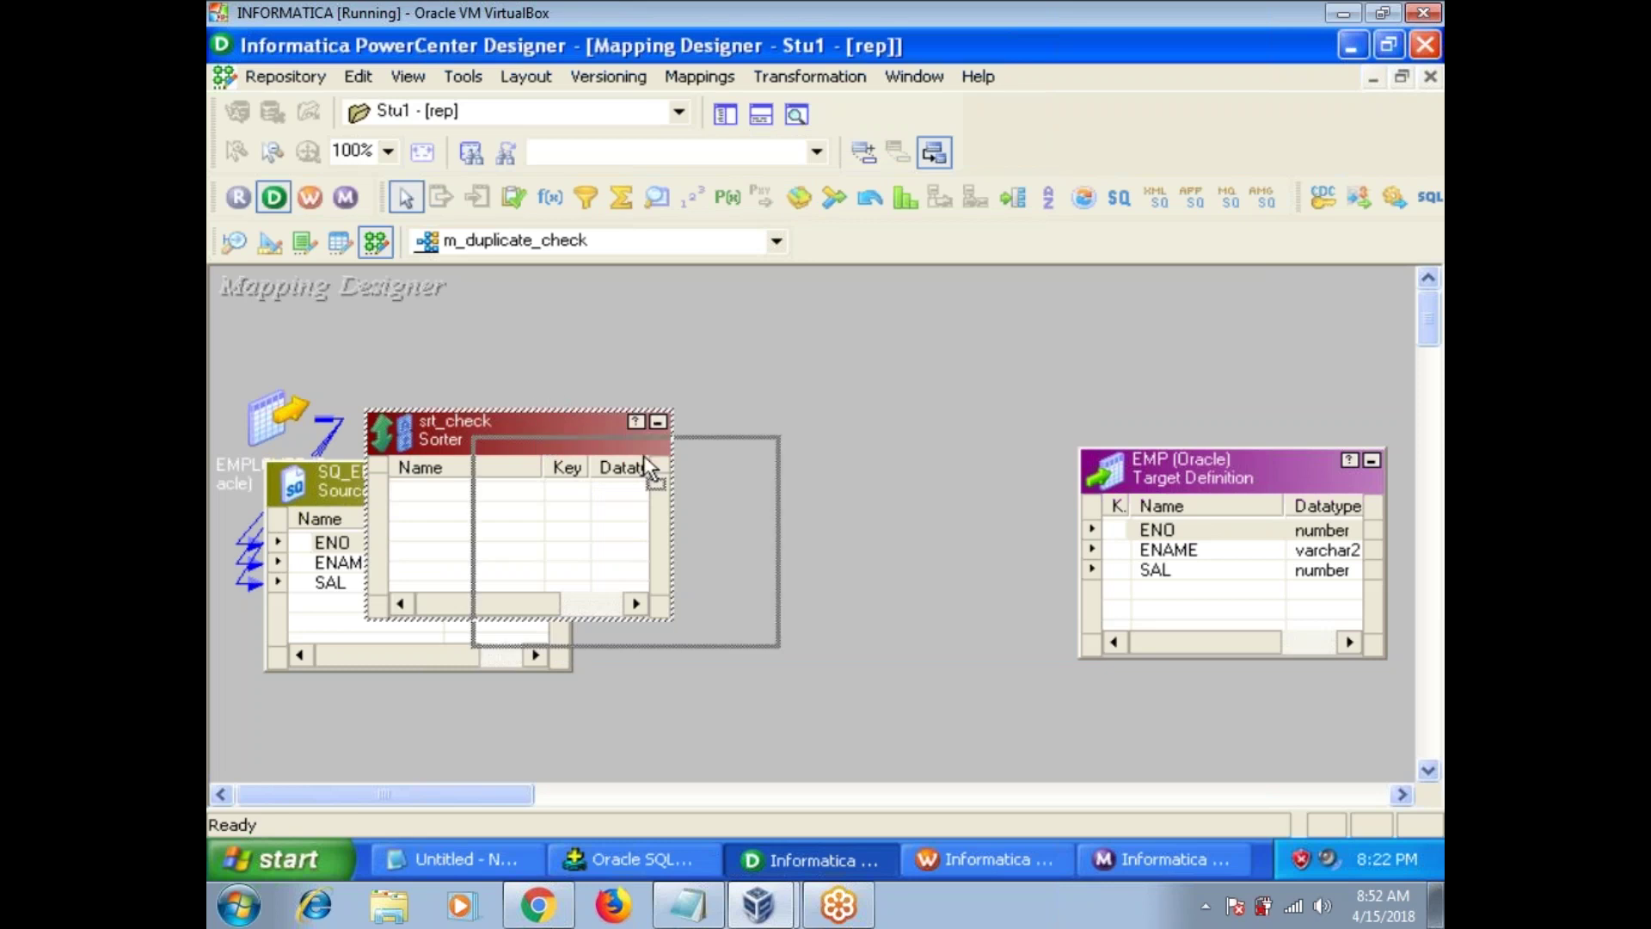
pyautogui.moveTo(535, 439); pyautogui.dragTo(803, 520)
# Step: Pass ENO, ENAME and SAL from SQ_EMPLOYEE through srt_check into EMP
pyautogui.click(487, 541)
pyautogui.hotkey('shift', 'Down')
pyautogui.hotkey('shift', 'Down')
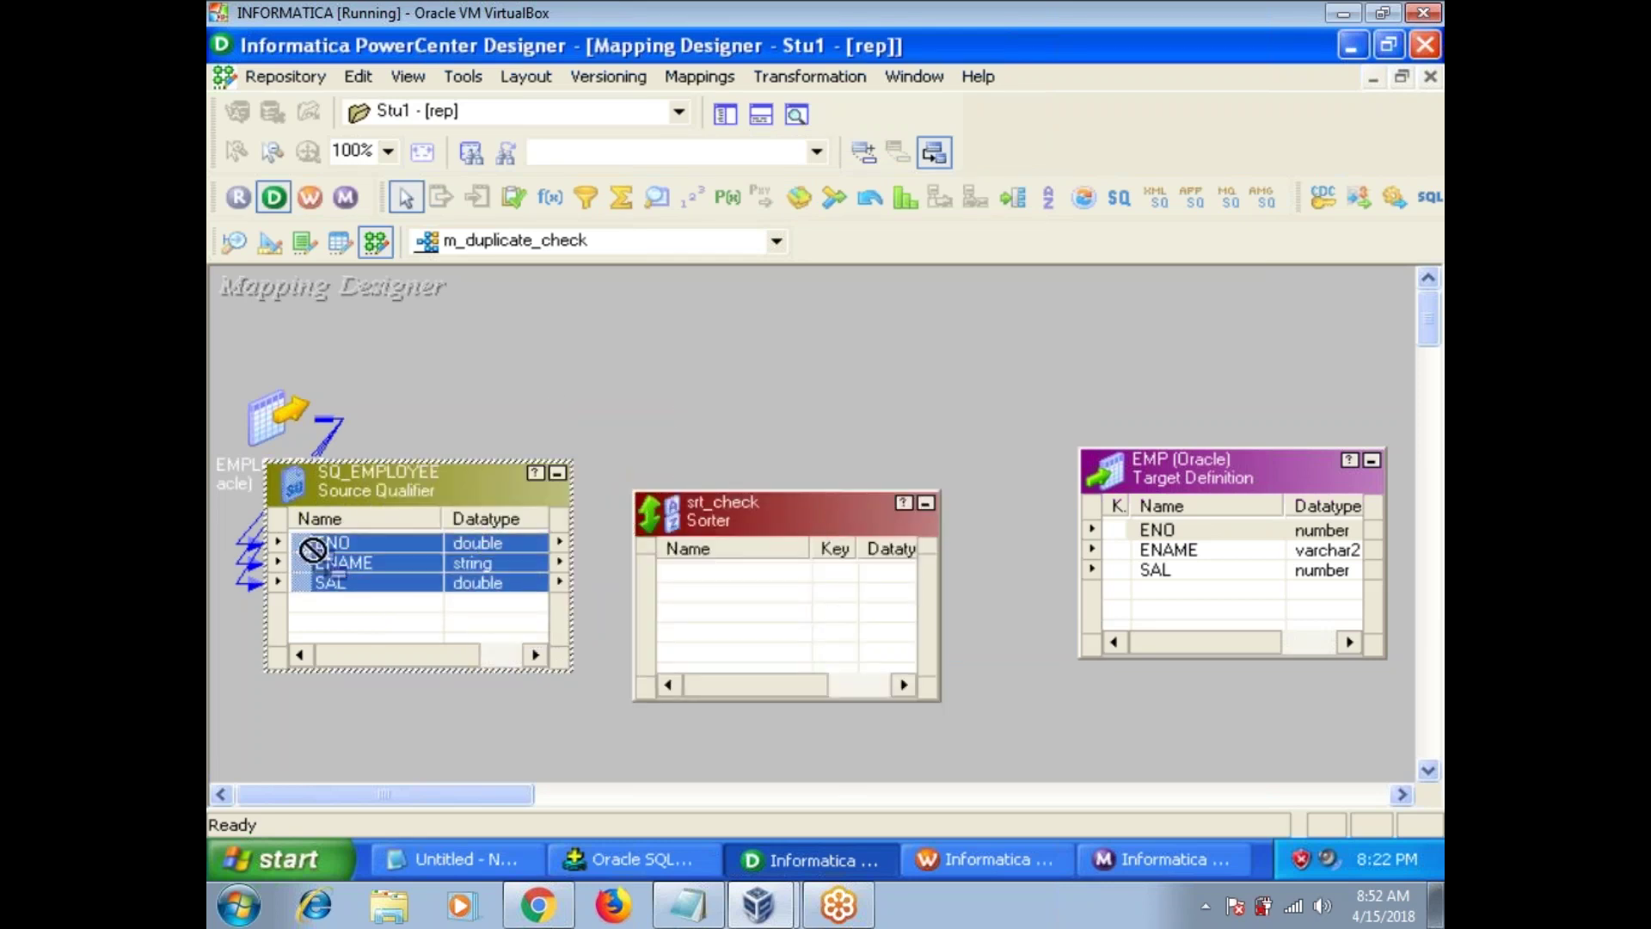
pyautogui.moveTo(310, 549); pyautogui.dragTo(722, 587)
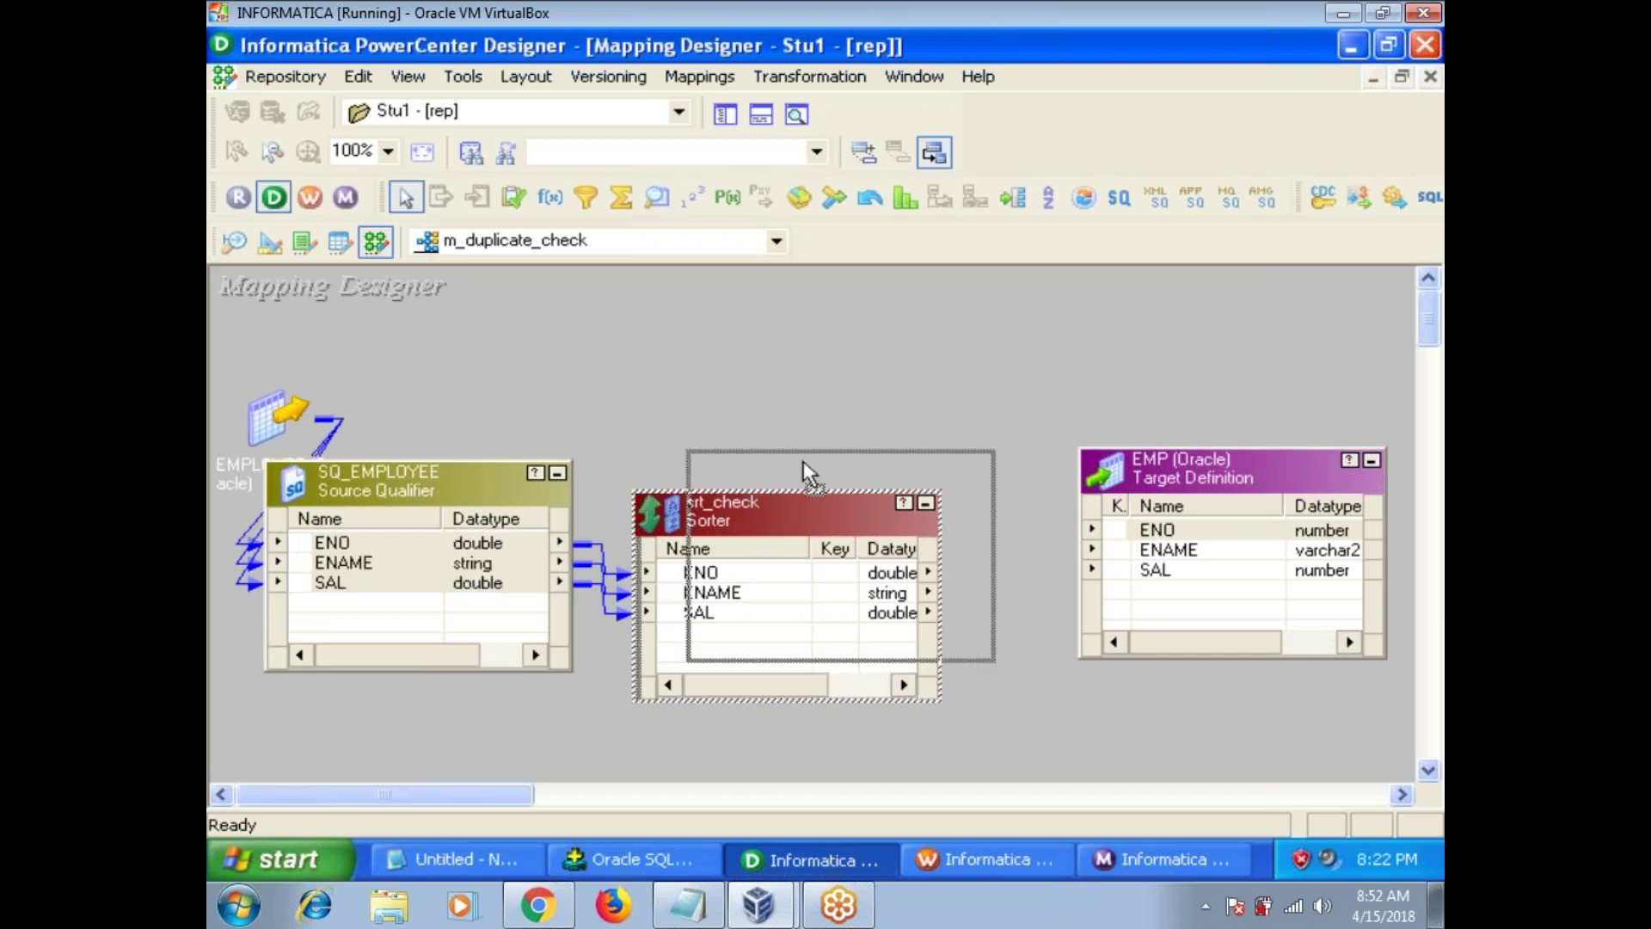
pyautogui.moveTo(748, 510); pyautogui.dragTo(809, 454)
pyautogui.click(761, 520)
pyautogui.keyDown('shift'); pyautogui.click(758, 560); pyautogui.keyUp('shift')
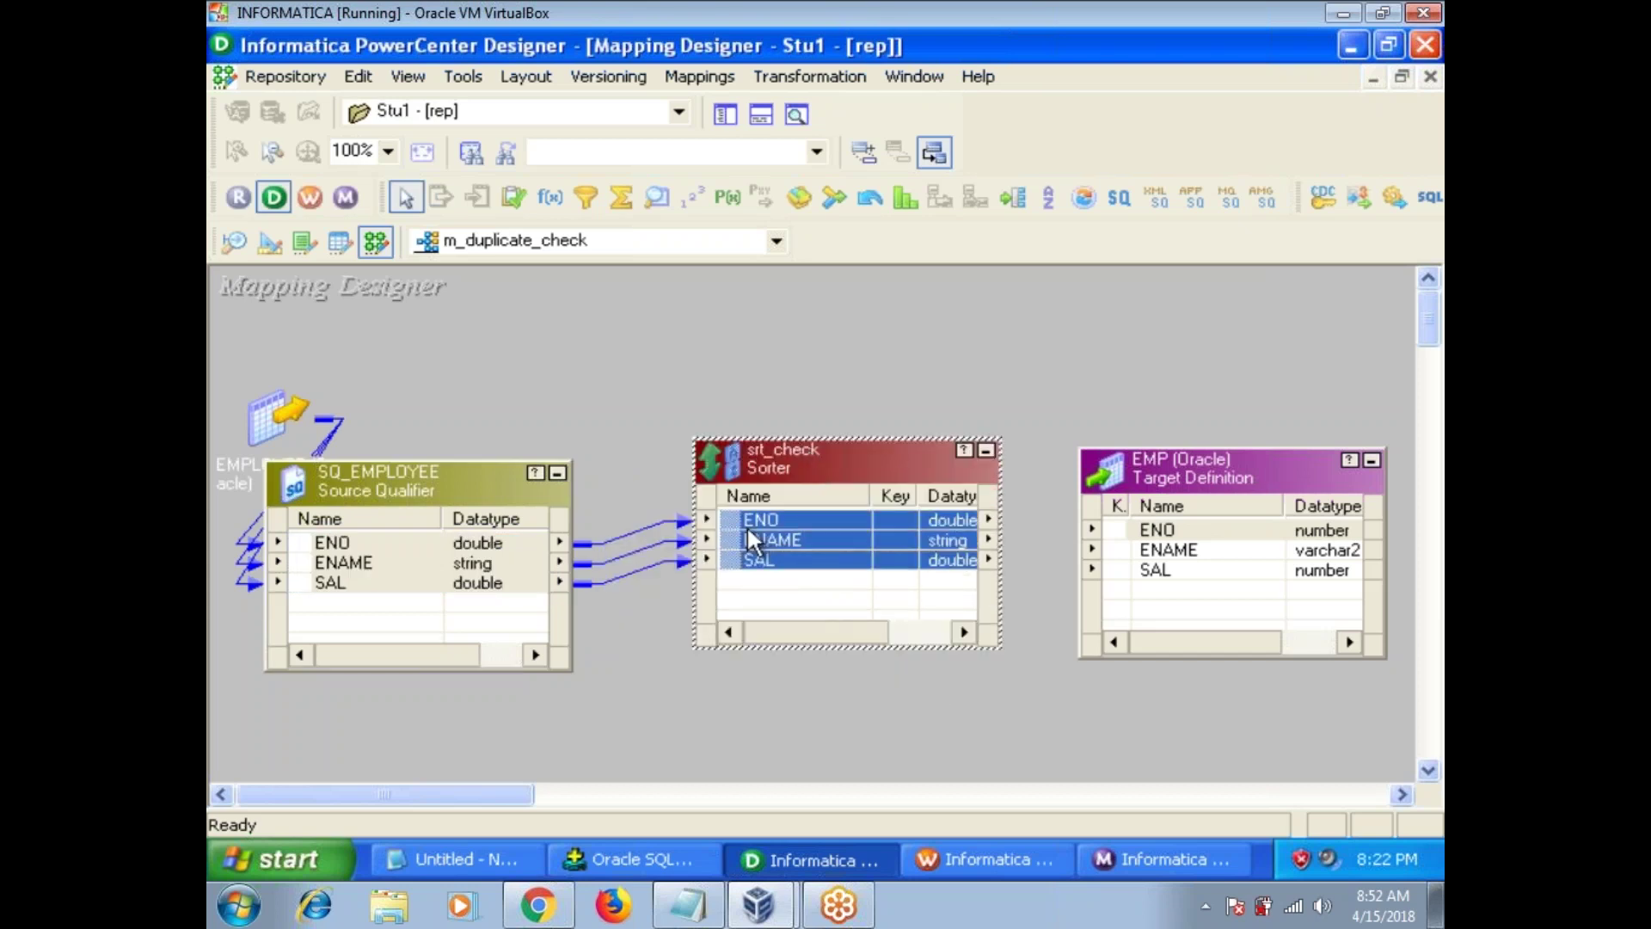
pyautogui.moveTo(762, 529); pyautogui.dragTo(1136, 531)
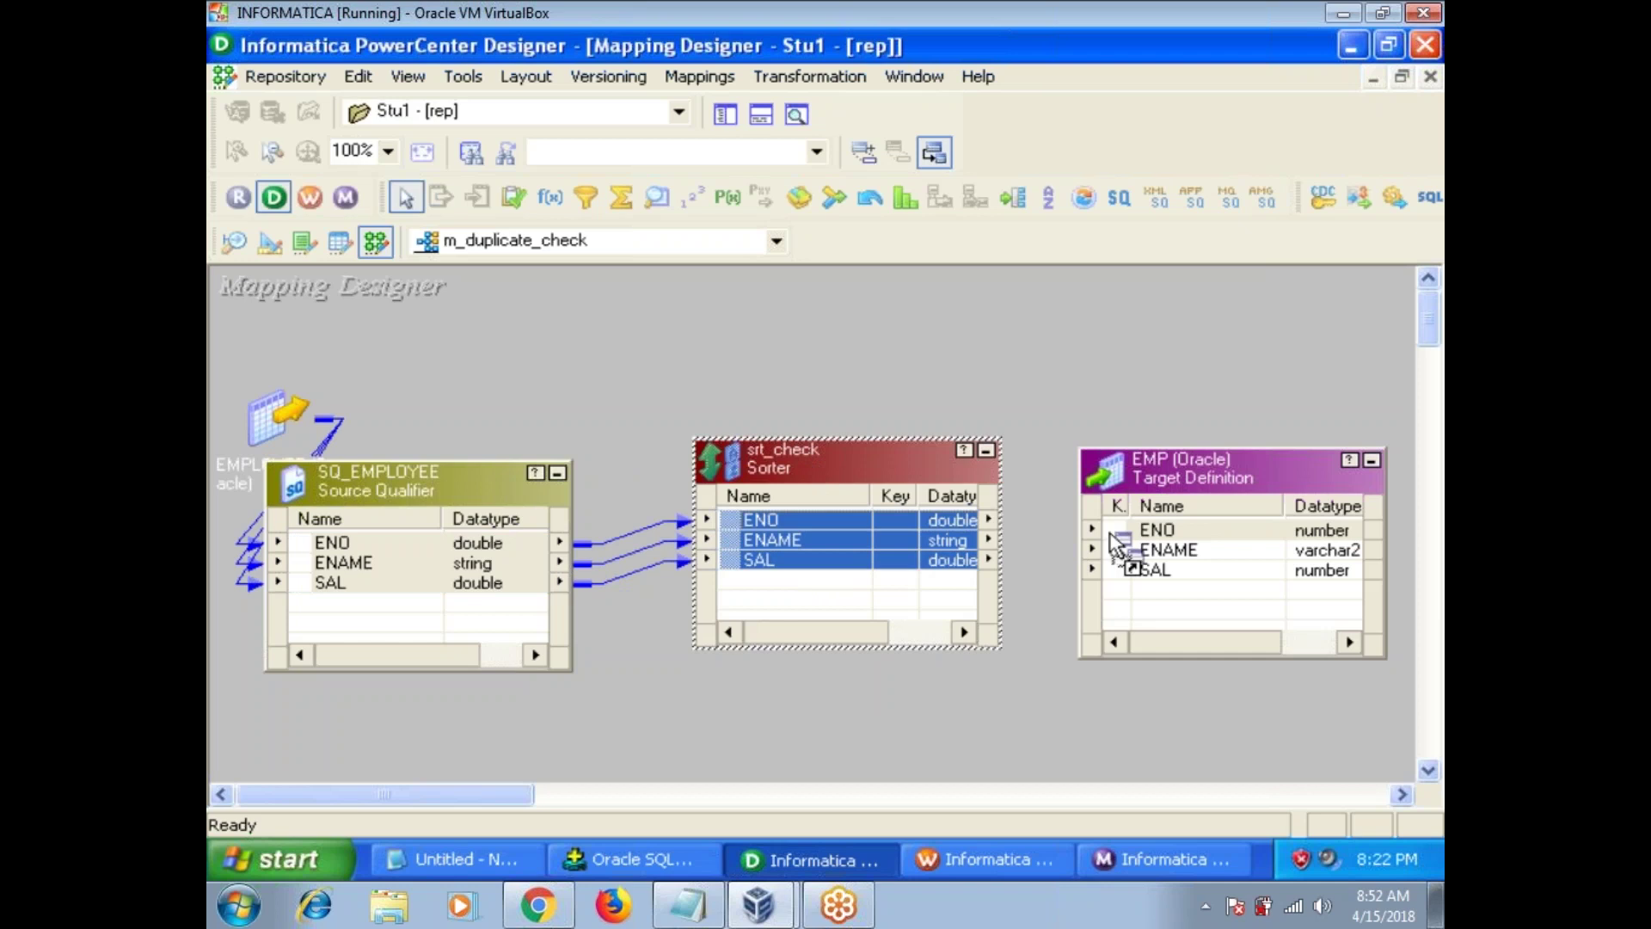
# Step: Enable the Distinct property on srt_check and save the m_duplicate_check mapping
pyautogui.doubleClick(856, 449)
pyautogui.click(505, 237)
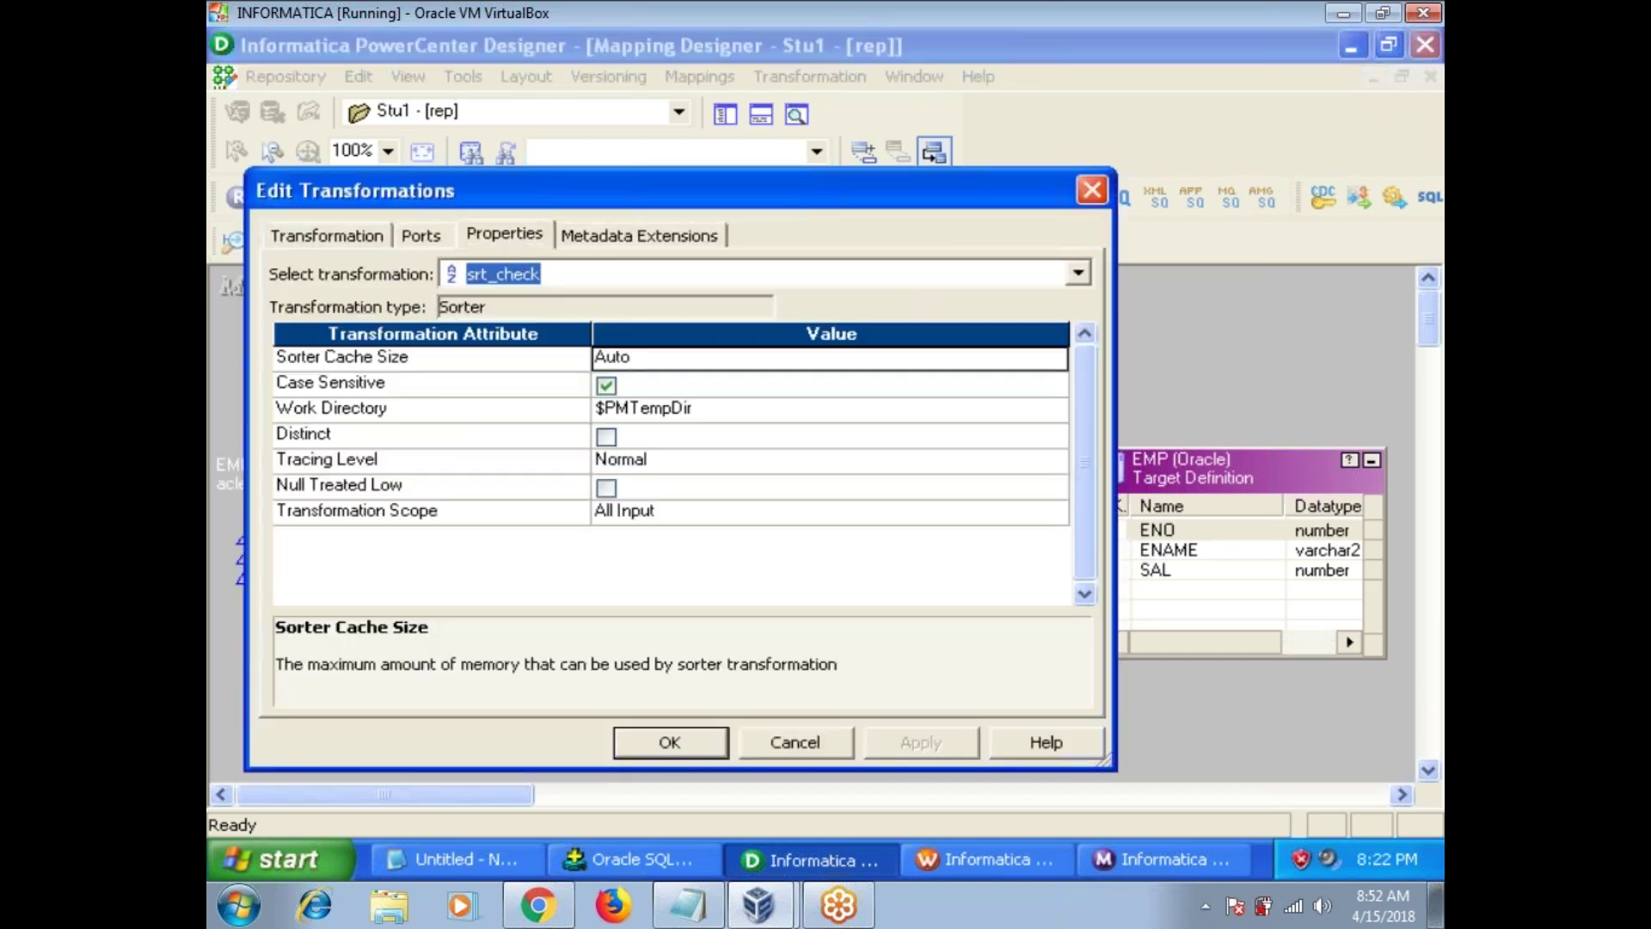
pyautogui.click(443, 435)
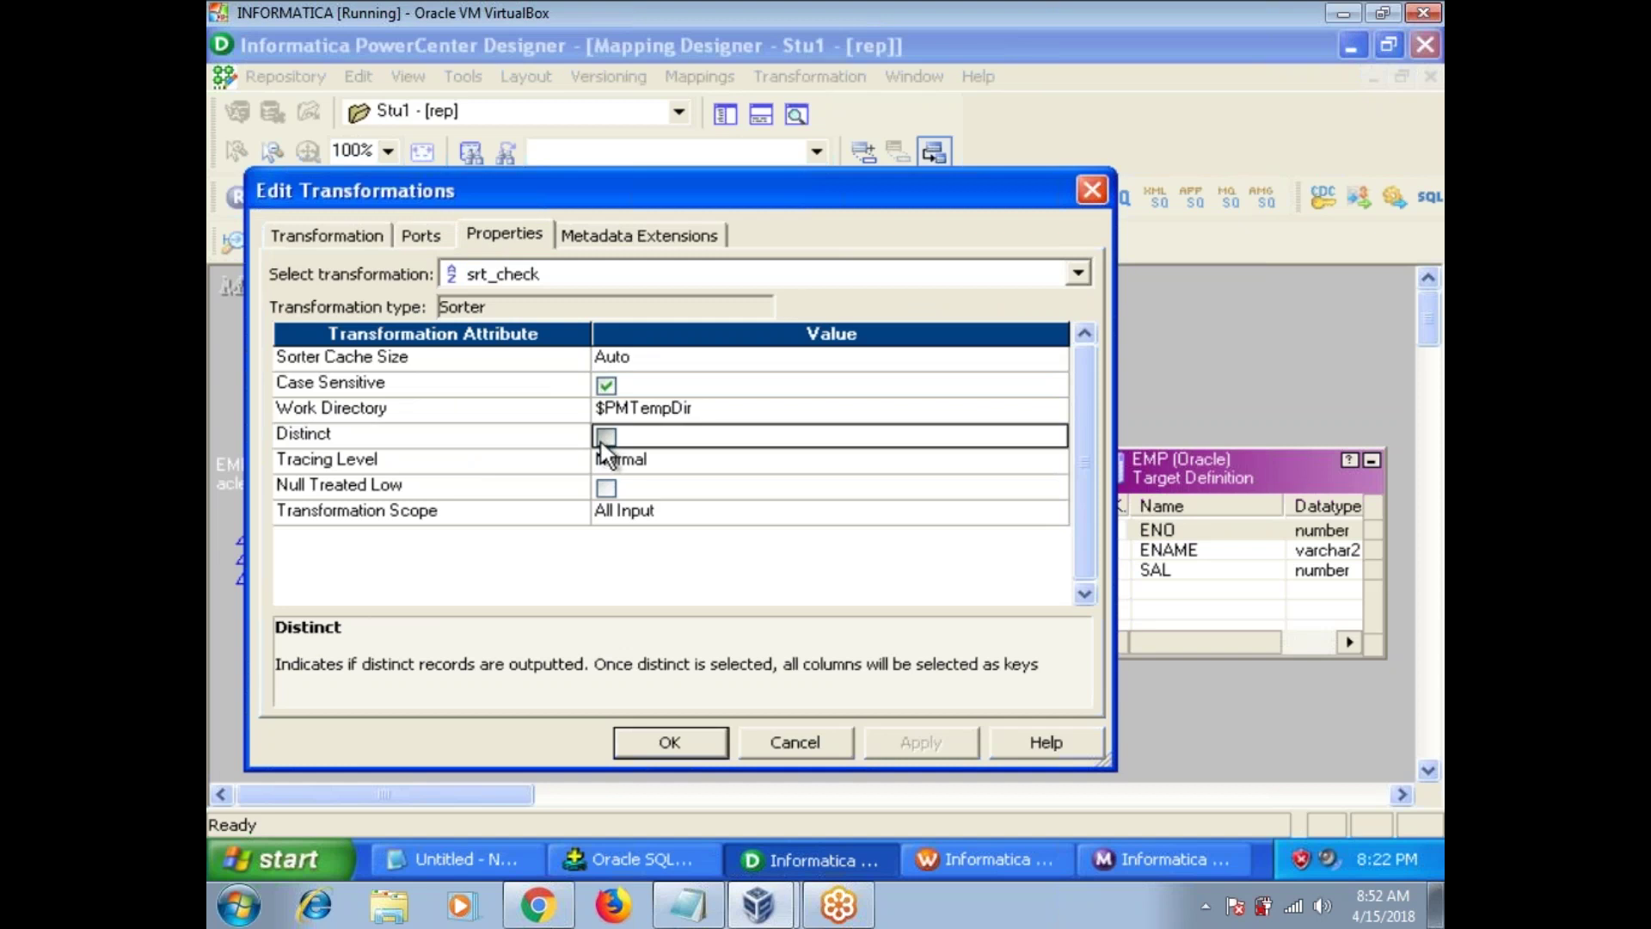
pyautogui.click(606, 437)
pyautogui.click(921, 742)
pyautogui.click(671, 743)
pyautogui.hotkey('ctrl', 's')
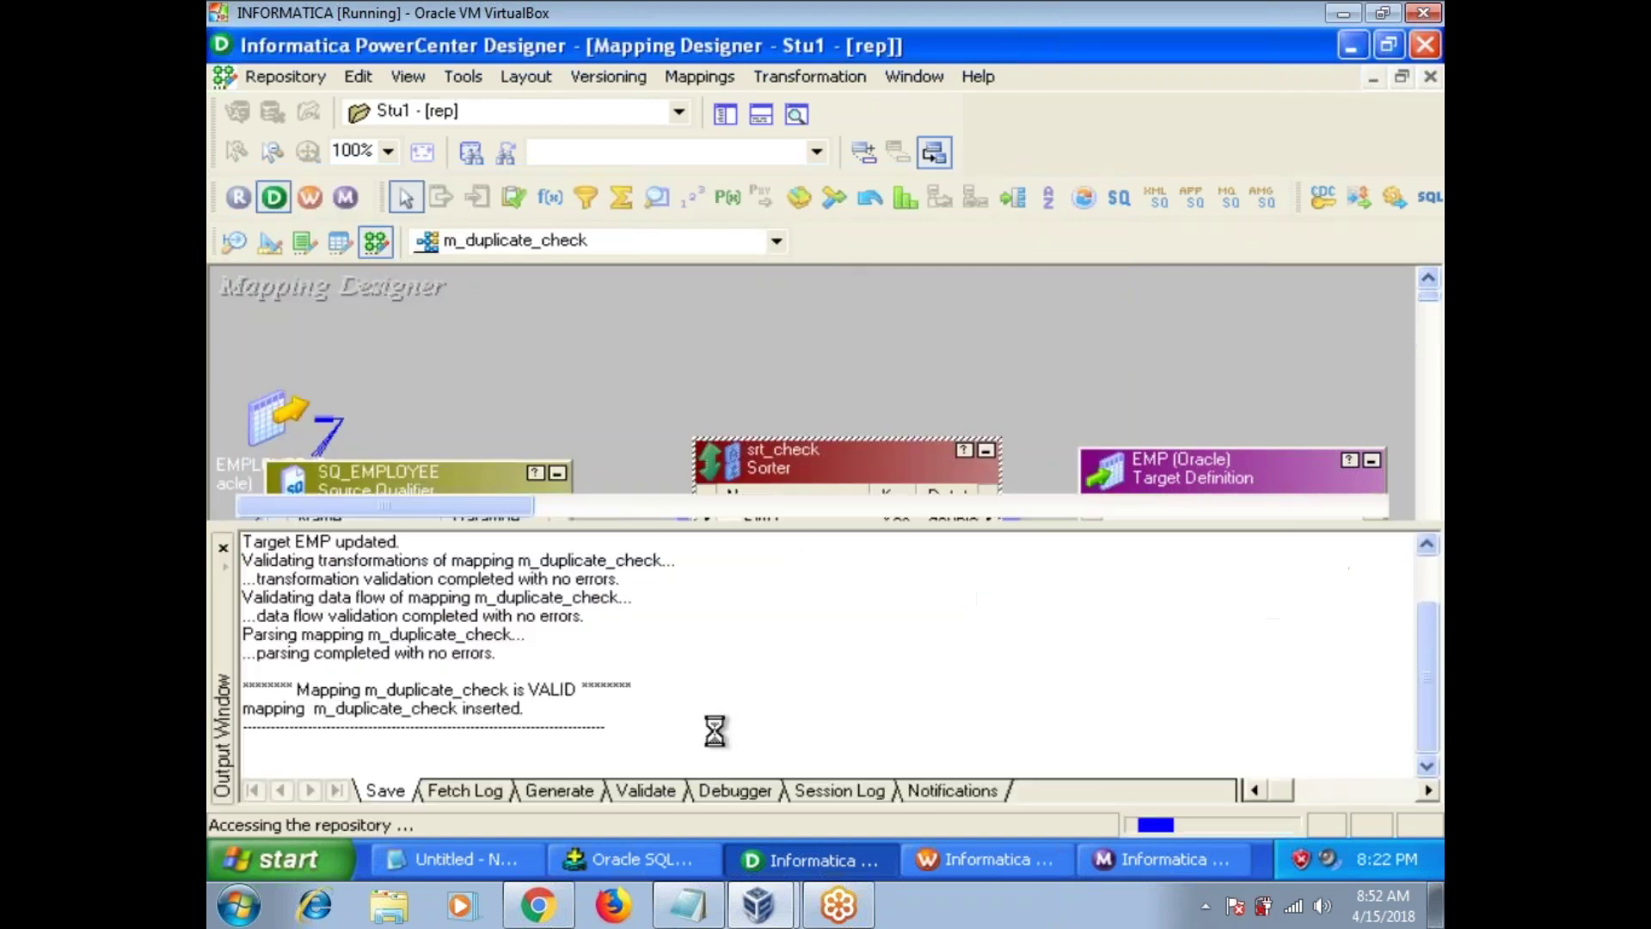
pyautogui.click(976, 858)
# Step: Refresh s_m_dup_check from the updated mapping and save it
pyautogui.click(719, 254)
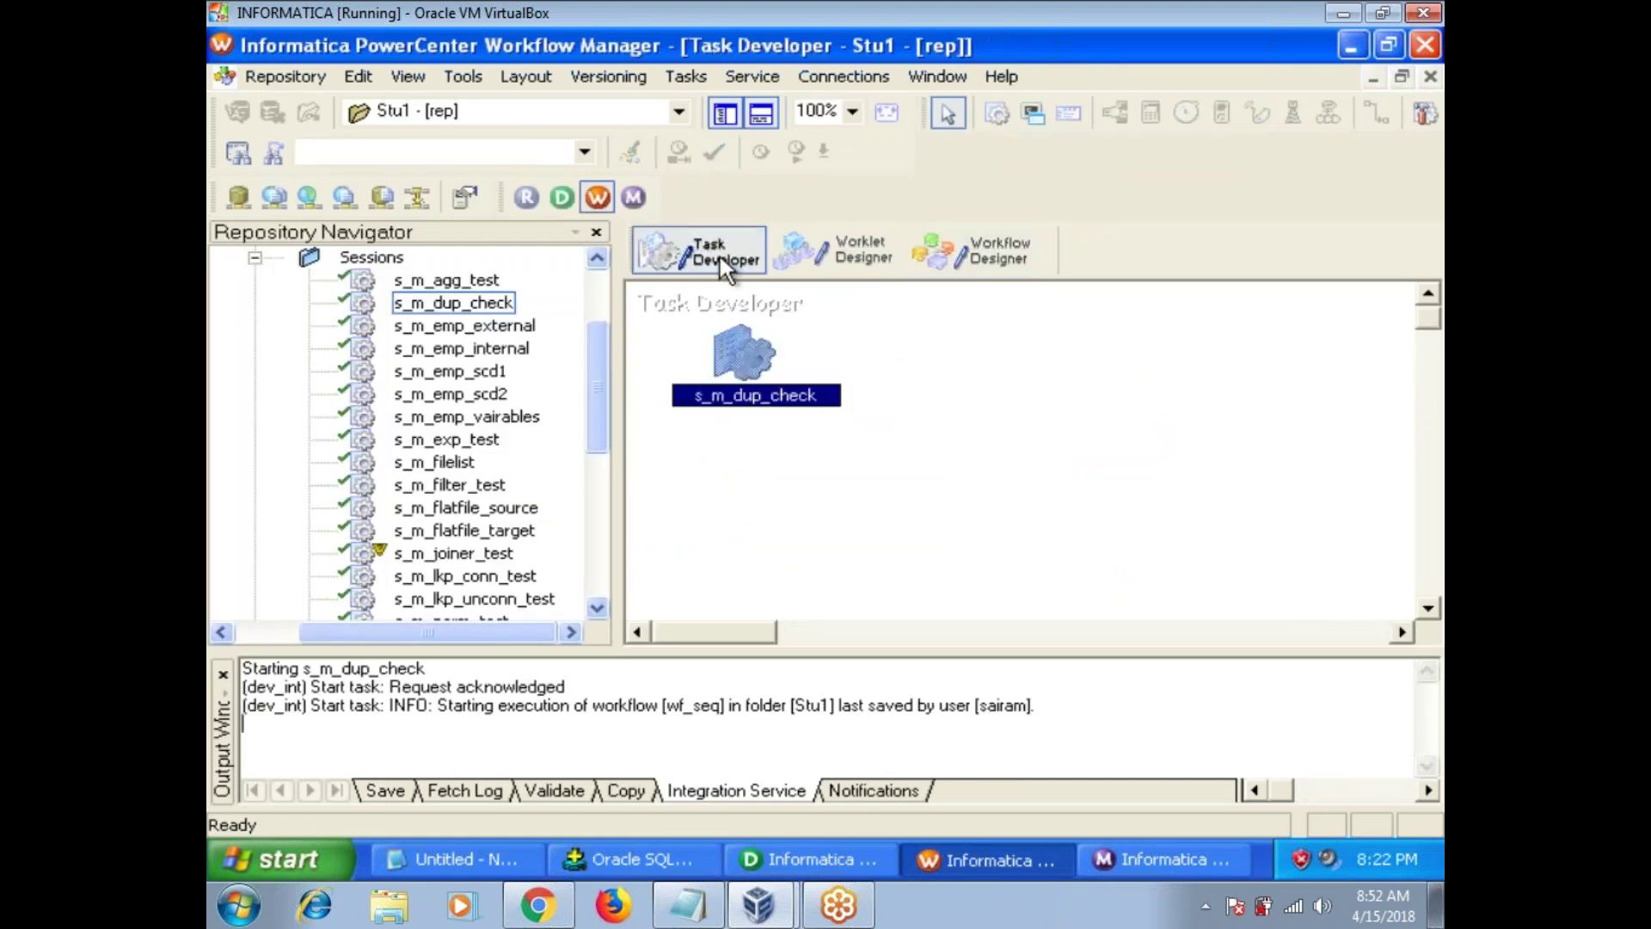
pyautogui.click(973, 257)
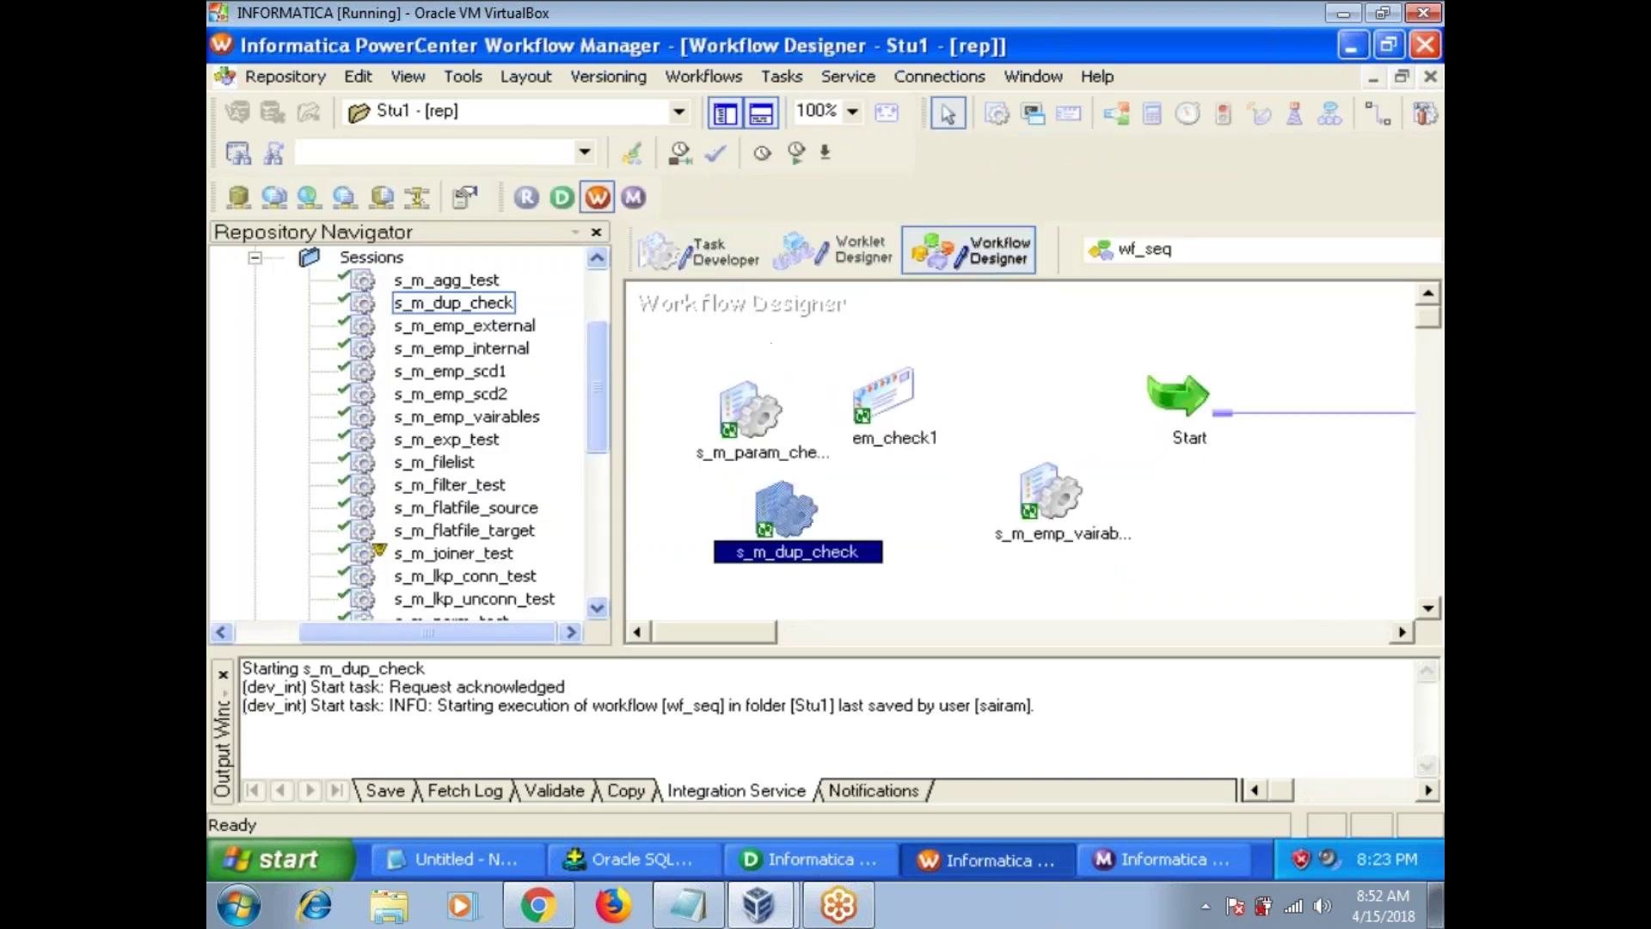
pyautogui.rightClick(790, 523)
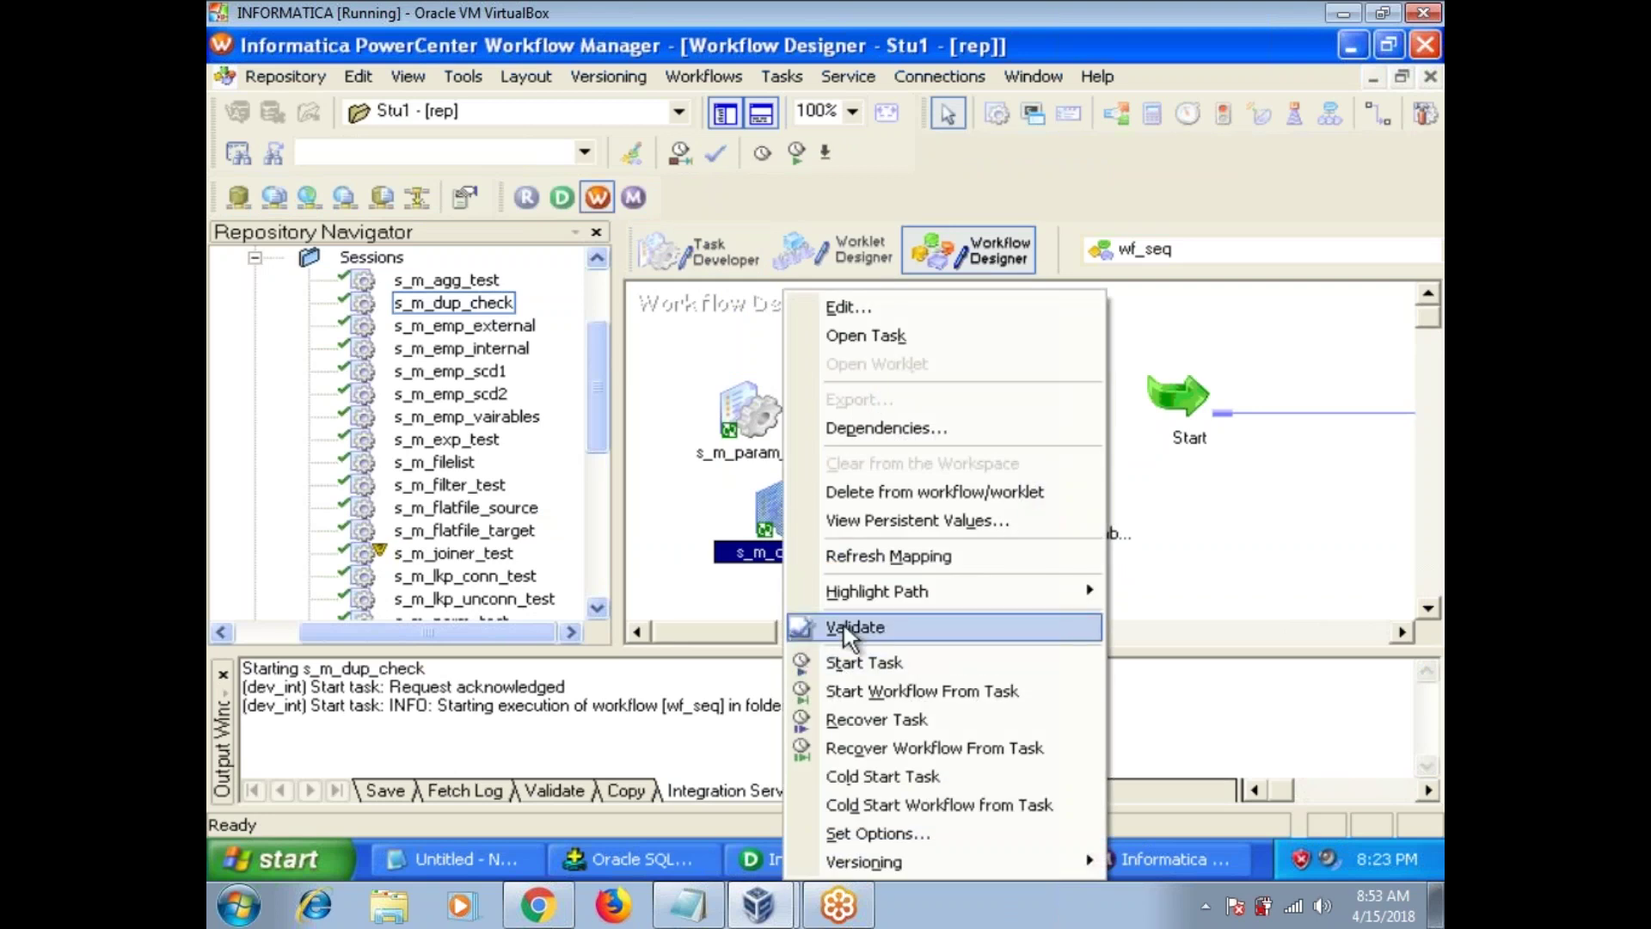
pyautogui.click(887, 554)
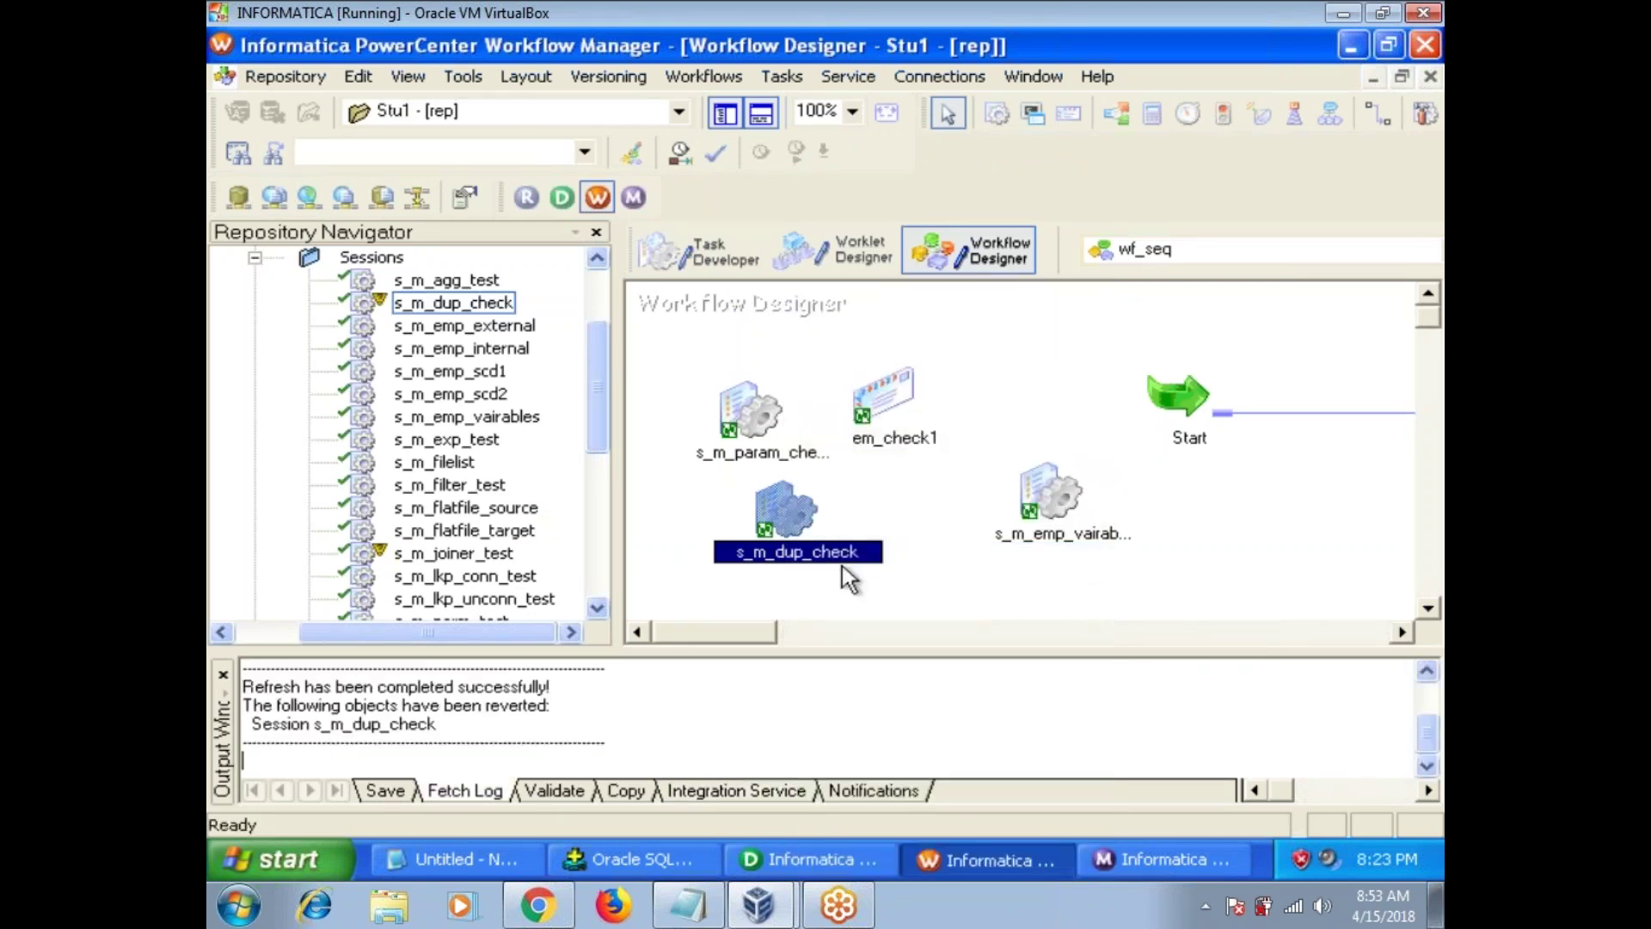
pyautogui.hotkey('ctrl', 's')
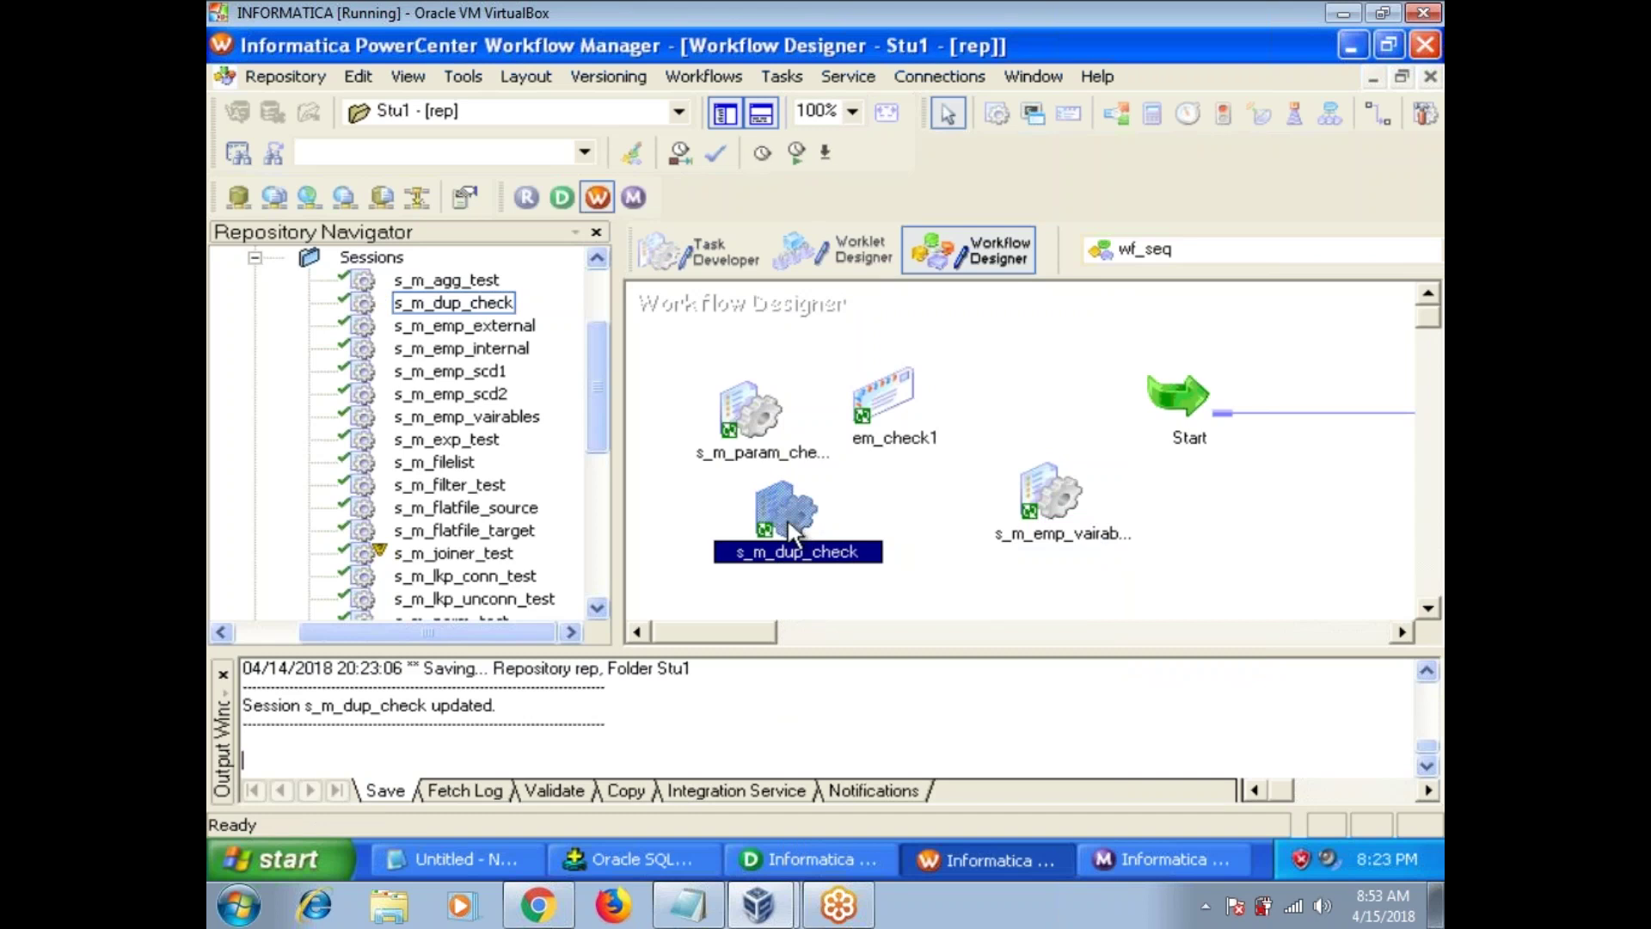
# Step: Start s_m_dup_check and check SQ_EMPLOYEE and EMP statistics, 5 of 6 rows applied
pyautogui.rightClick(787, 517)
pyautogui.click(840, 665)
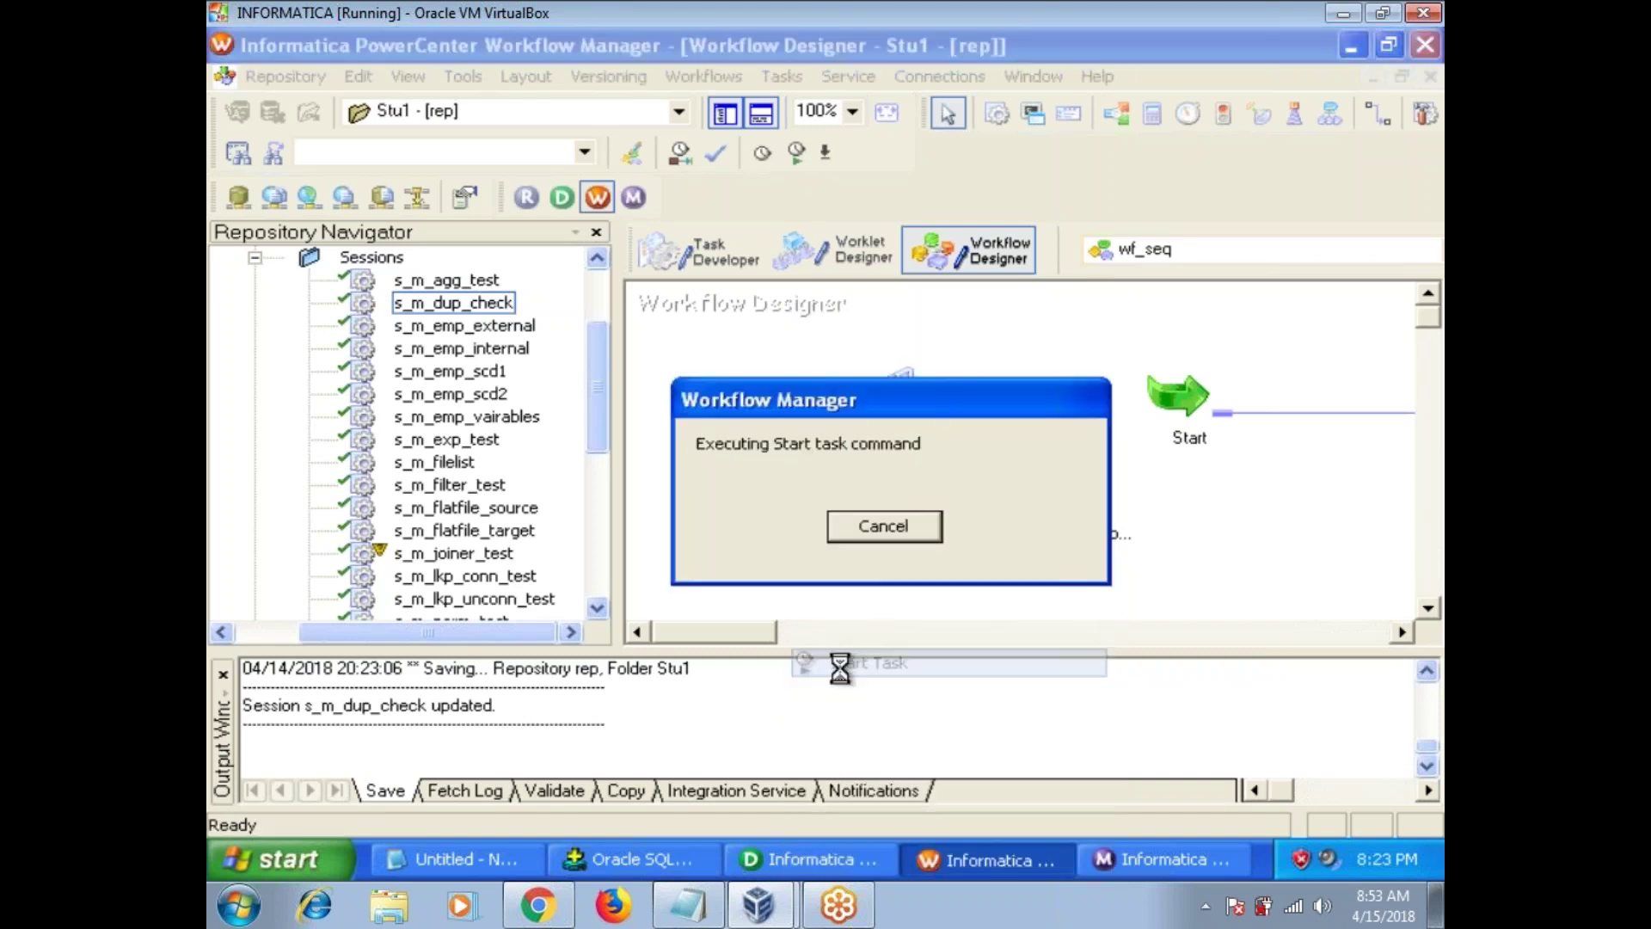
pyautogui.click(1123, 853)
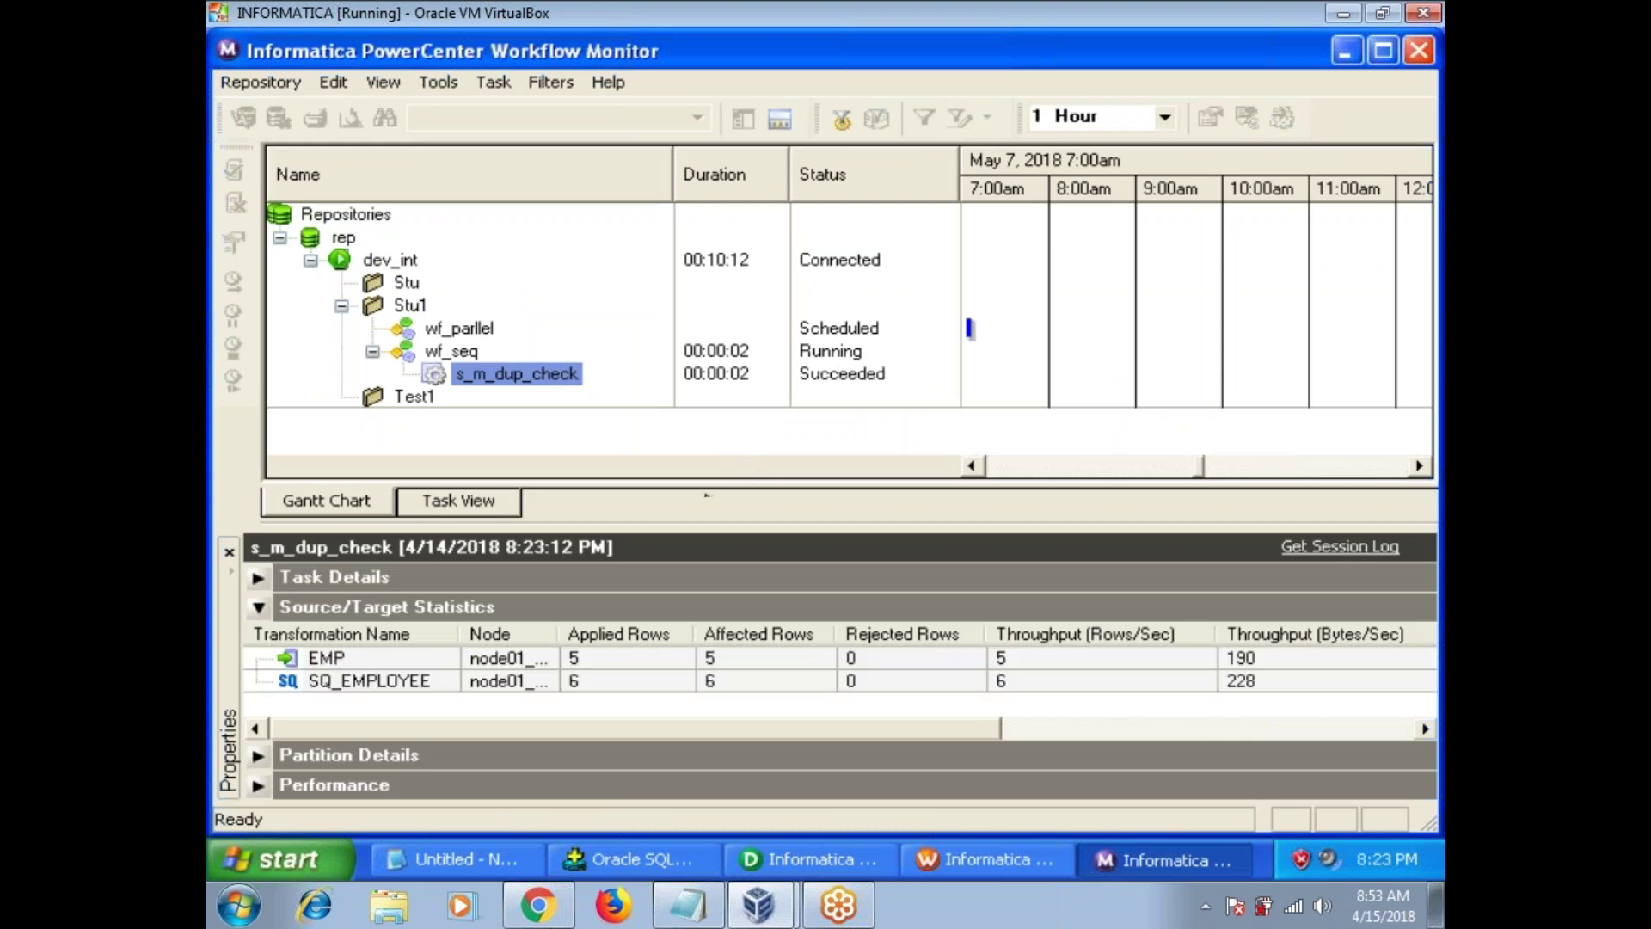
pyautogui.click(593, 683)
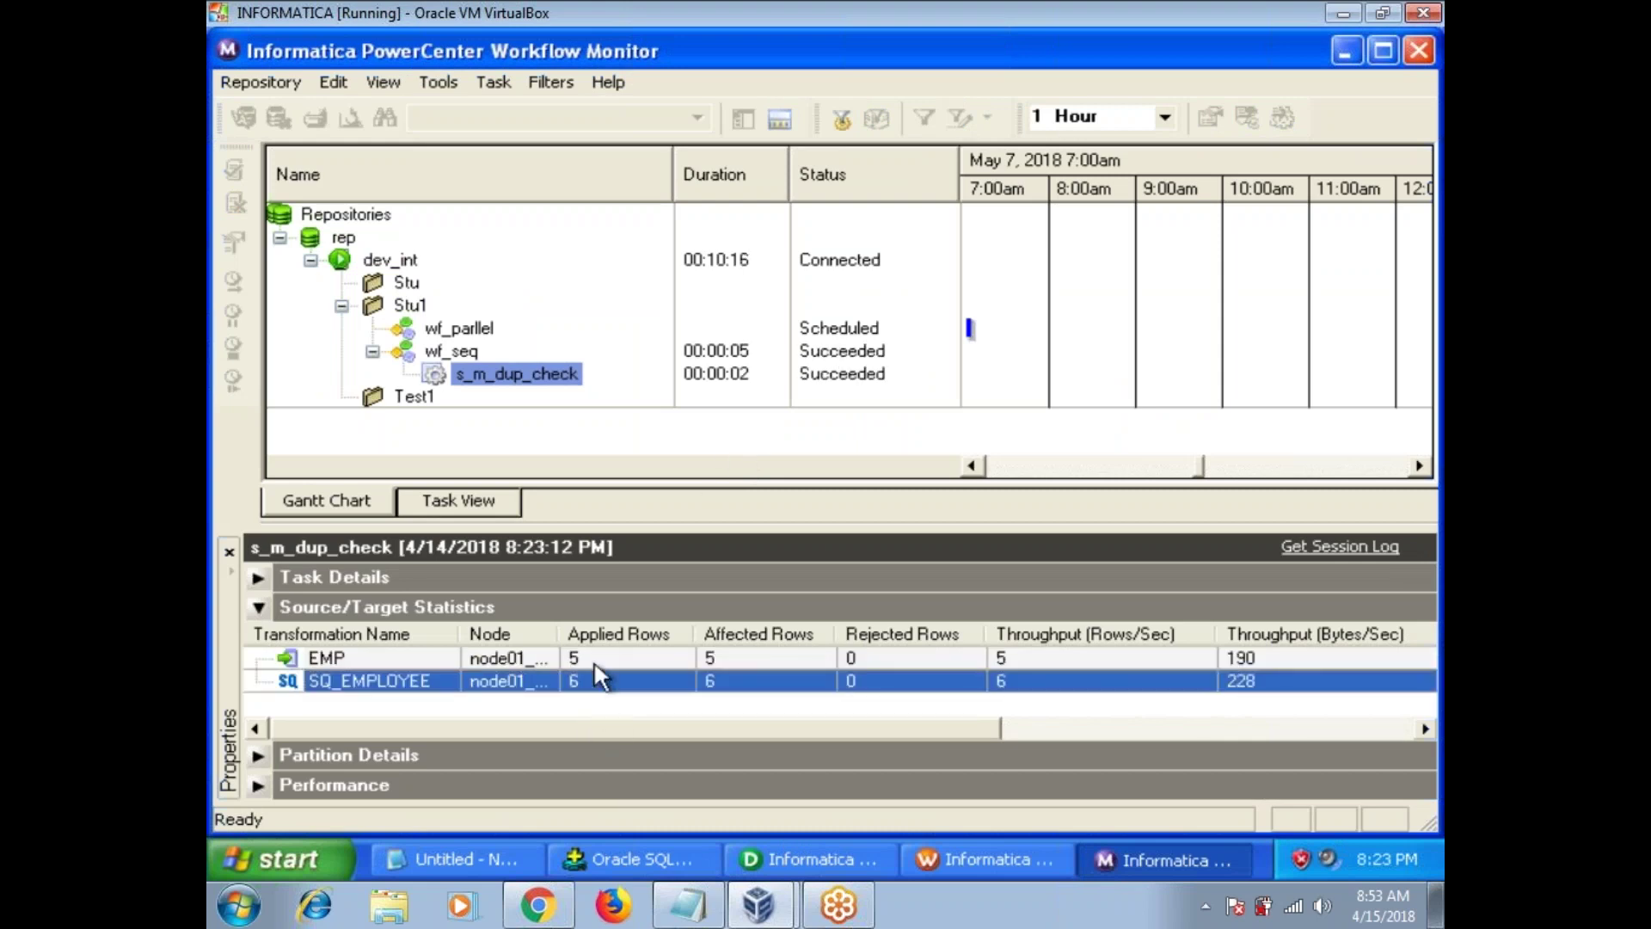
pyautogui.click(595, 658)
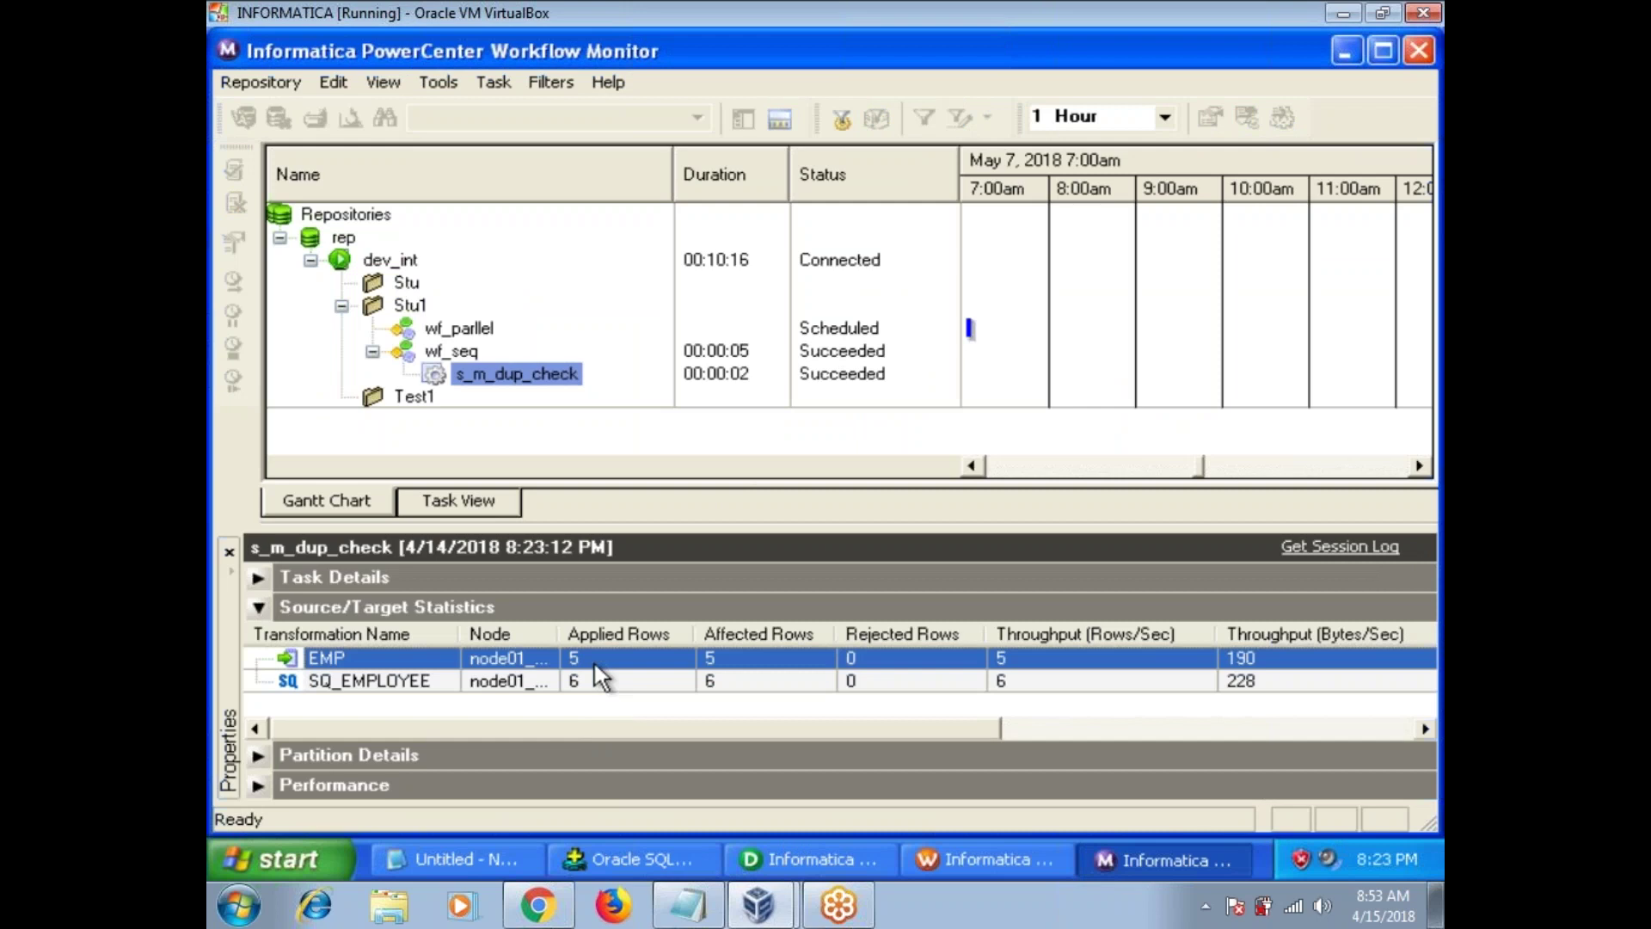
# Step: Query emp to confirm five unique rows, then bring up the Notepad duplicate-removal notes
pyautogui.click(639, 849)
pyautogui.write('select *')
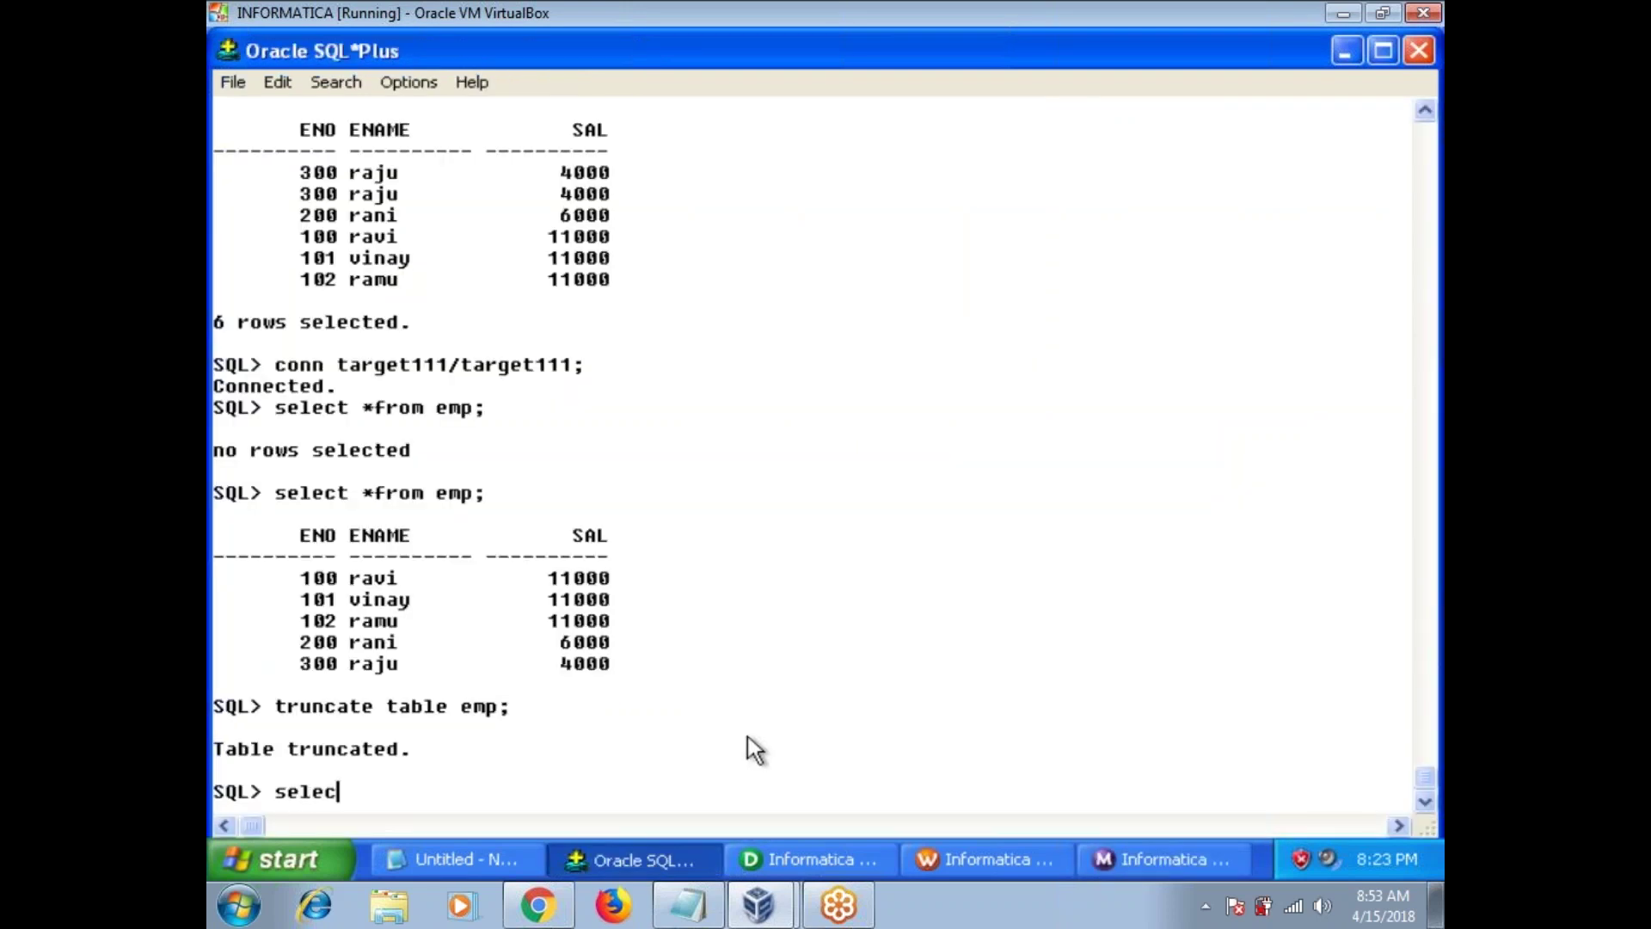
pyautogui.write('from emp;')
pyautogui.press('Return')
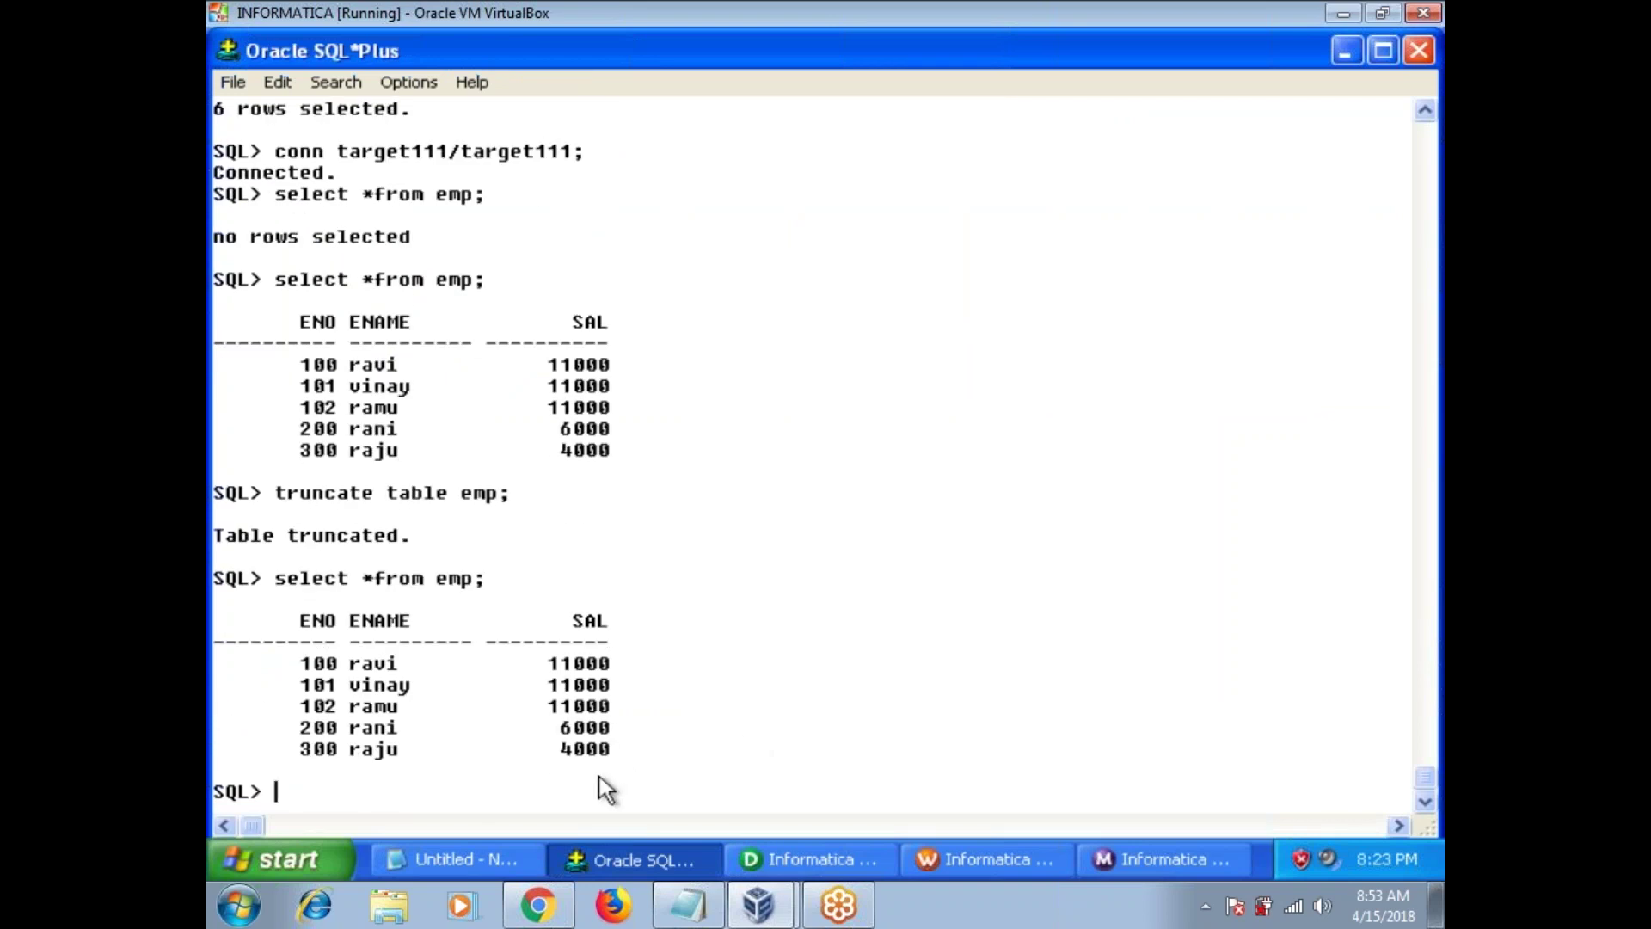
pyautogui.click(465, 858)
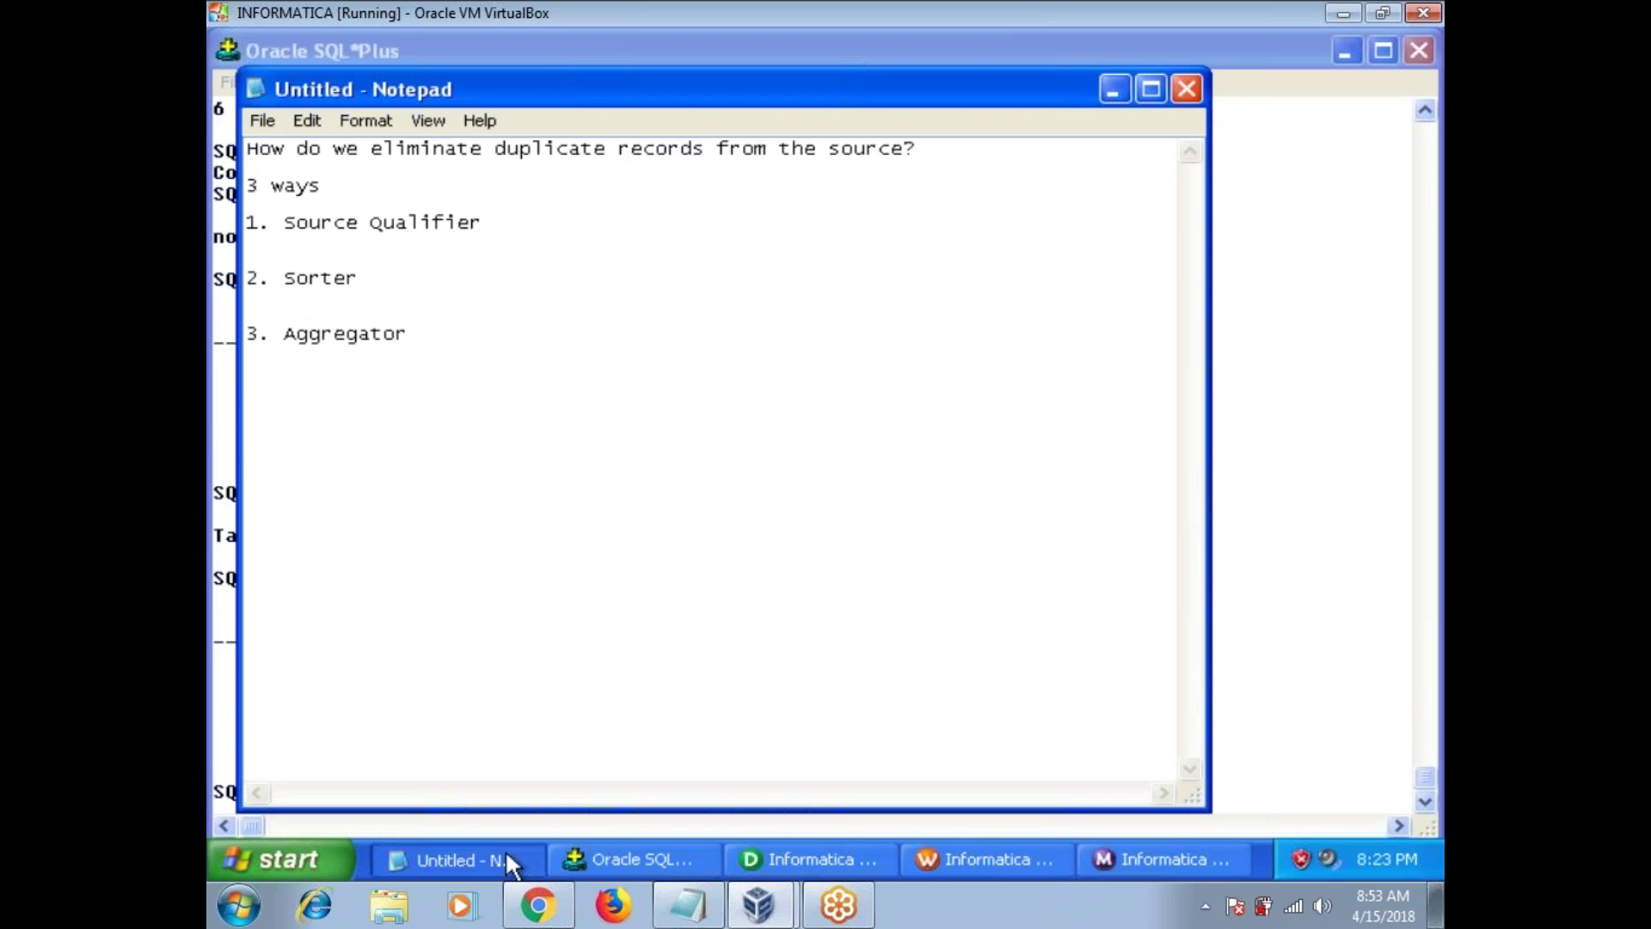
# Step: Delete the srt_check Sorter from m_duplicate_check and confirm the deletion
pyautogui.click(504, 850)
pyautogui.click(795, 847)
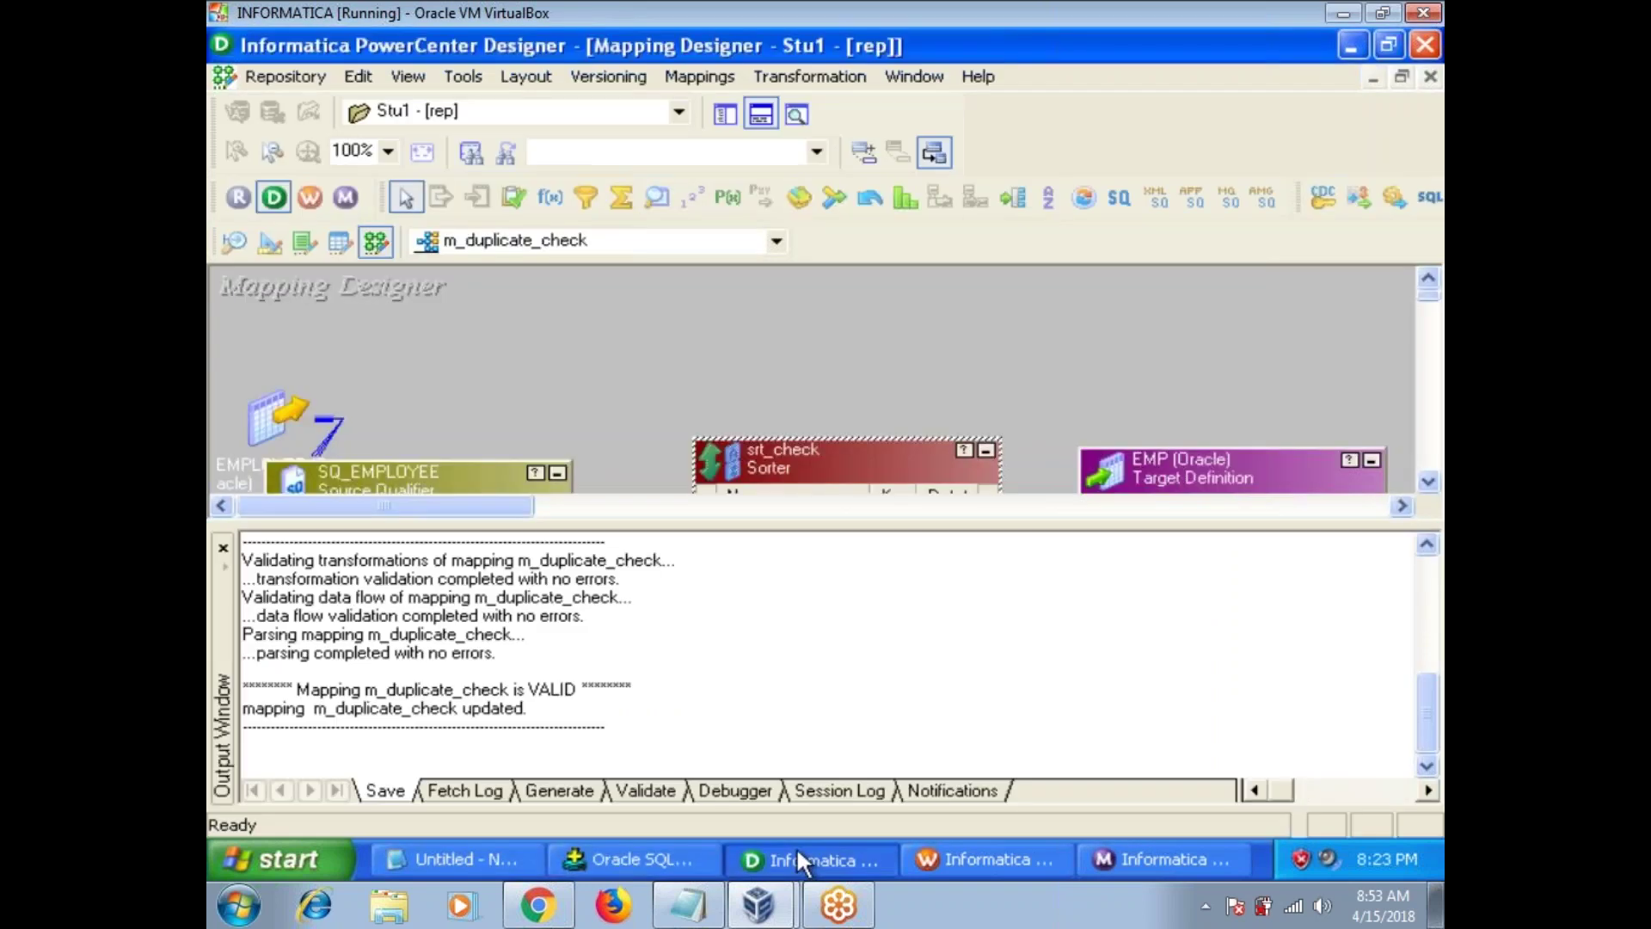
pyautogui.click(759, 116)
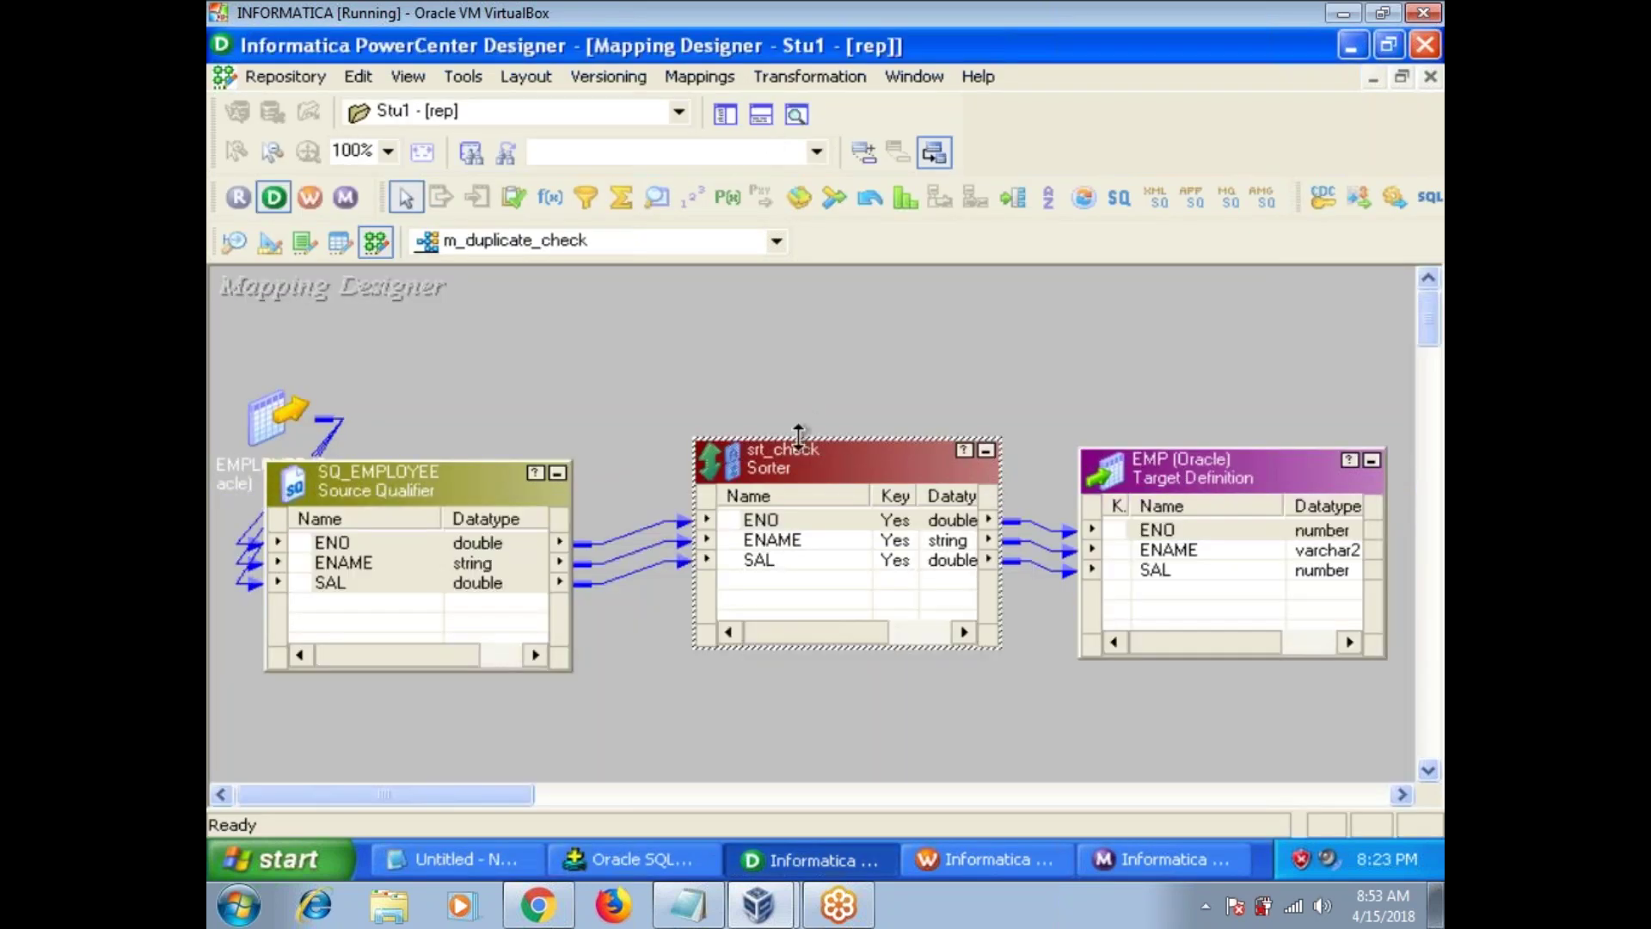
pyautogui.click(761, 520)
pyautogui.press('Delete')
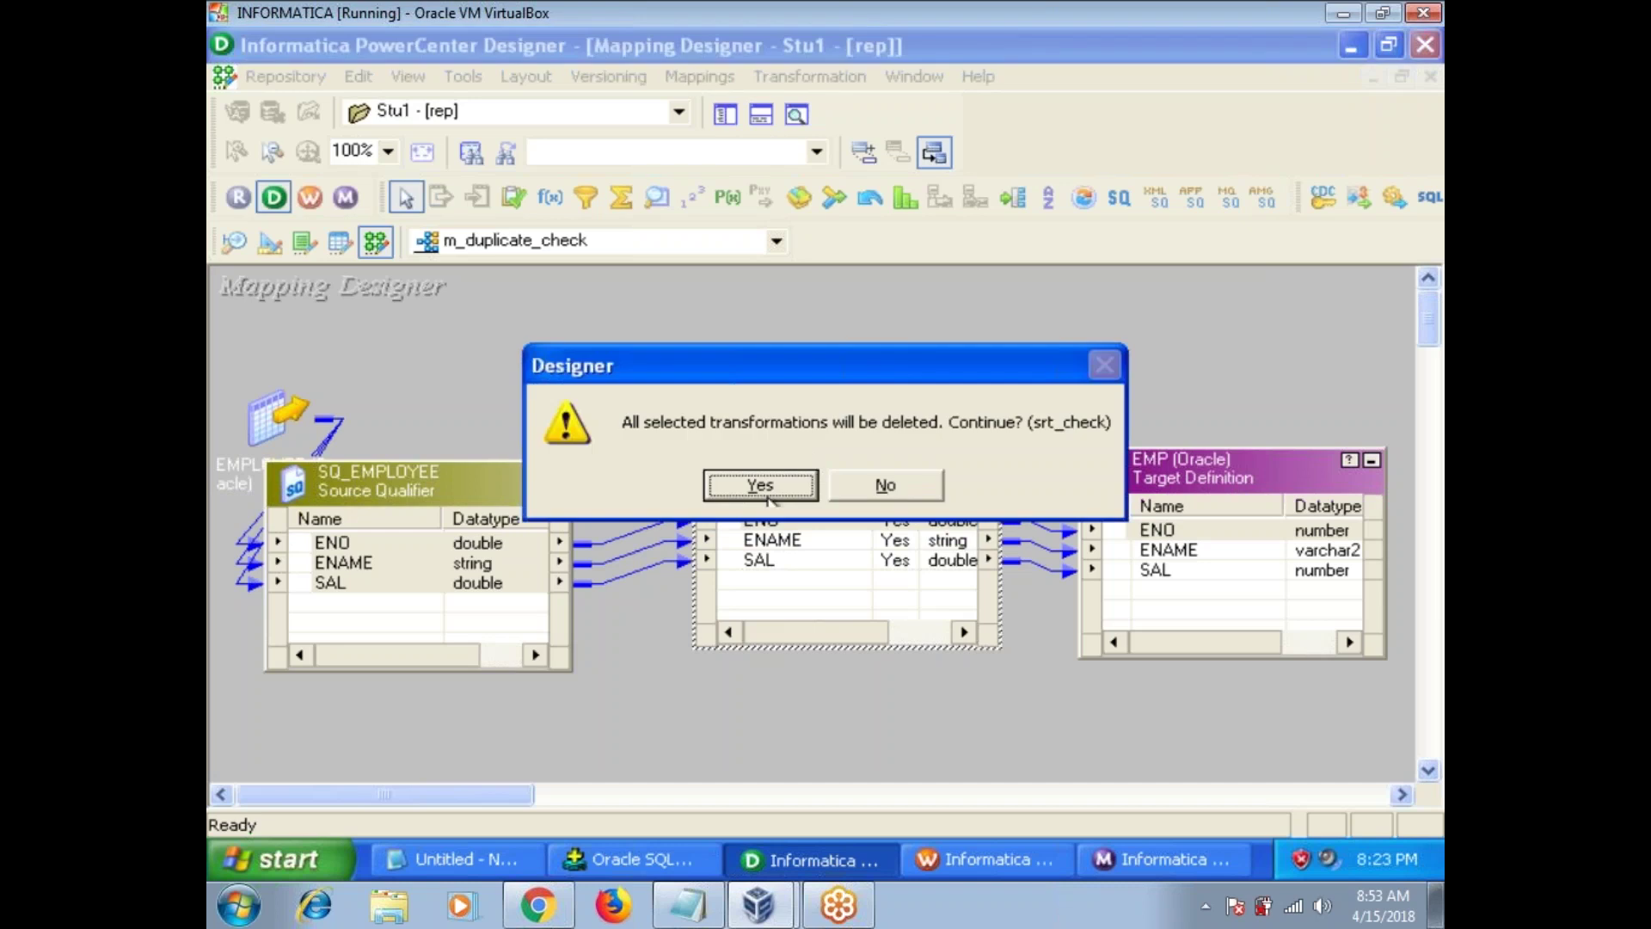
pyautogui.click(758, 477)
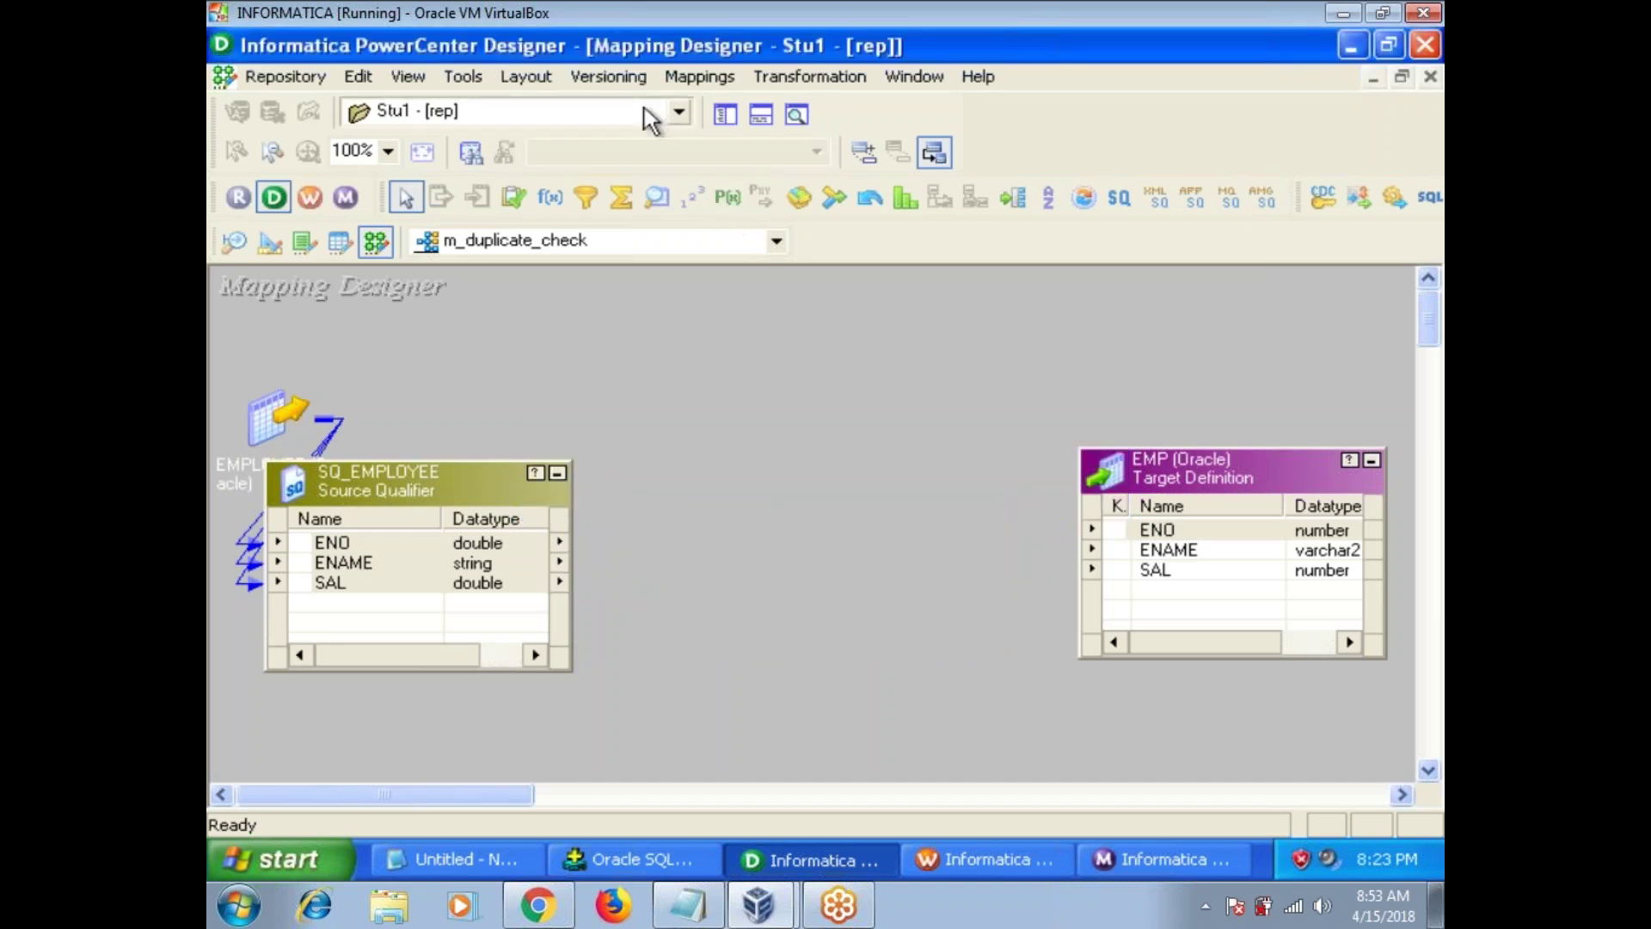
pyautogui.click(774, 77)
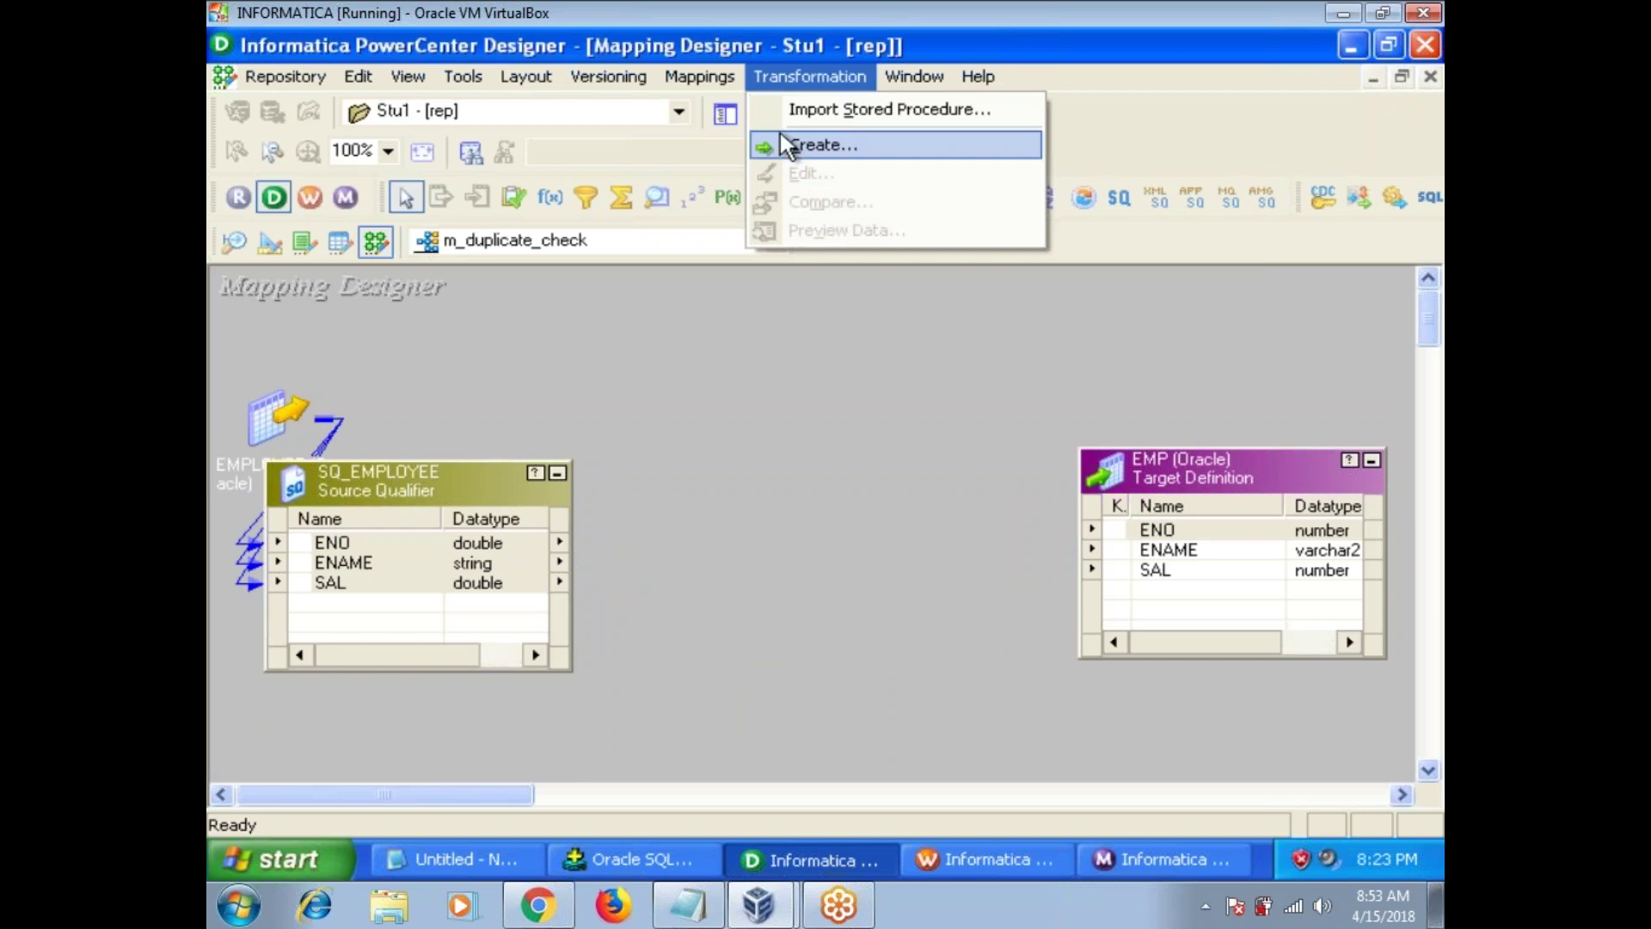
# Step: Create Aggregator agg_check and link ENO, ENAME and SAL from SQ_EMPLOYEE into it
pyautogui.click(812, 145)
pyautogui.click(701, 568)
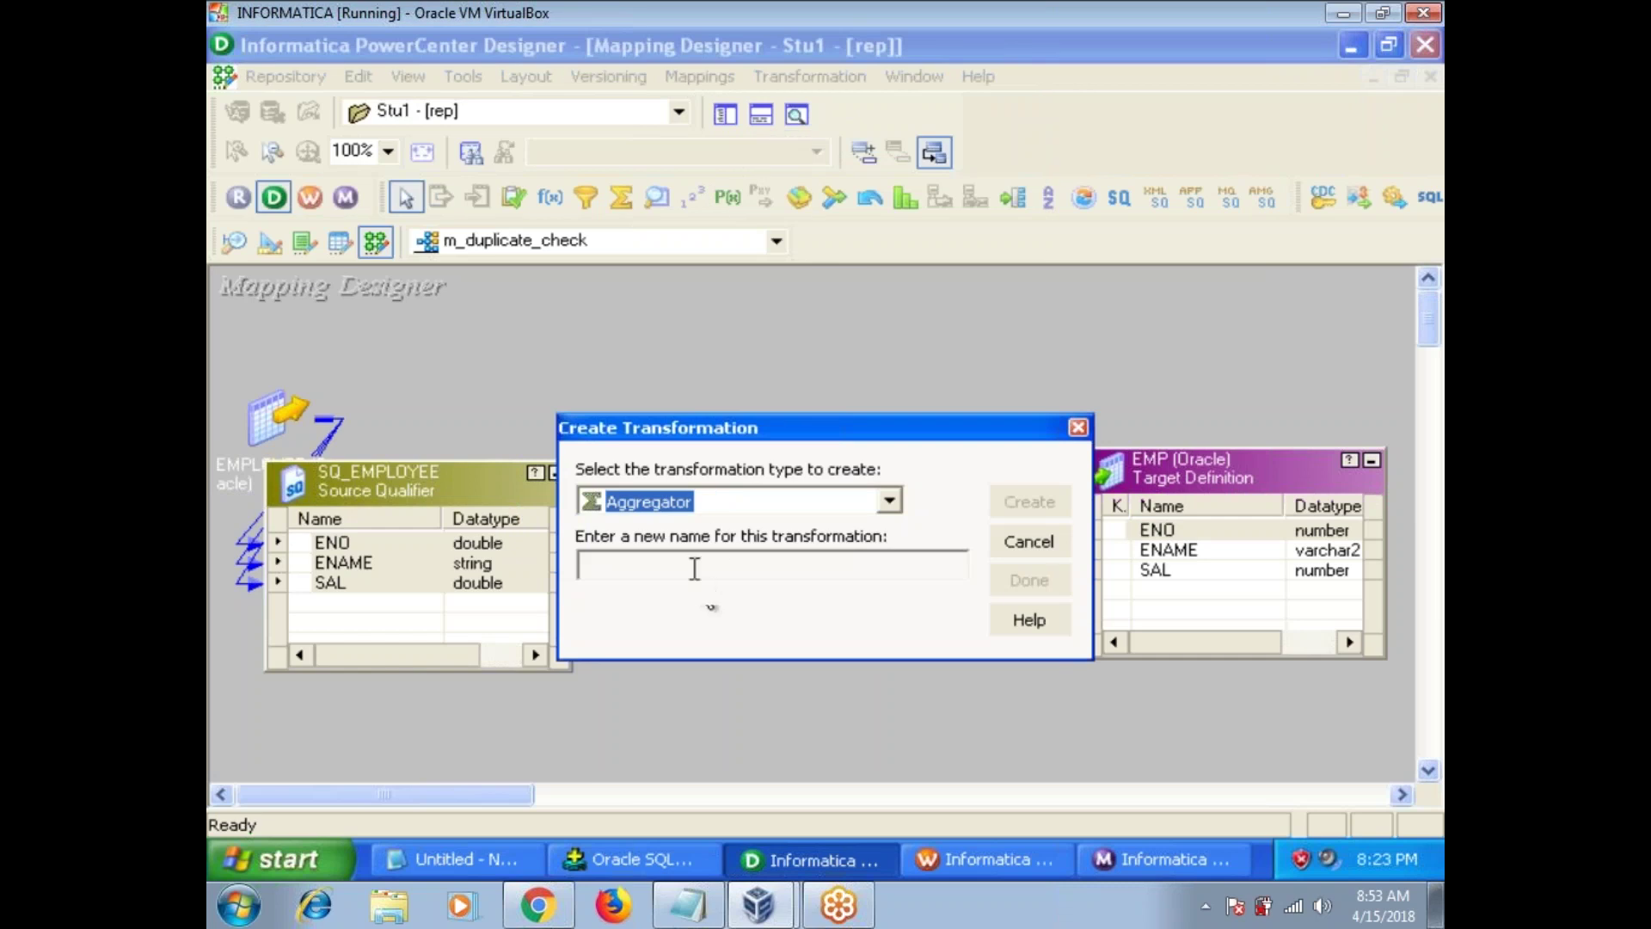
pyautogui.write('agg_check')
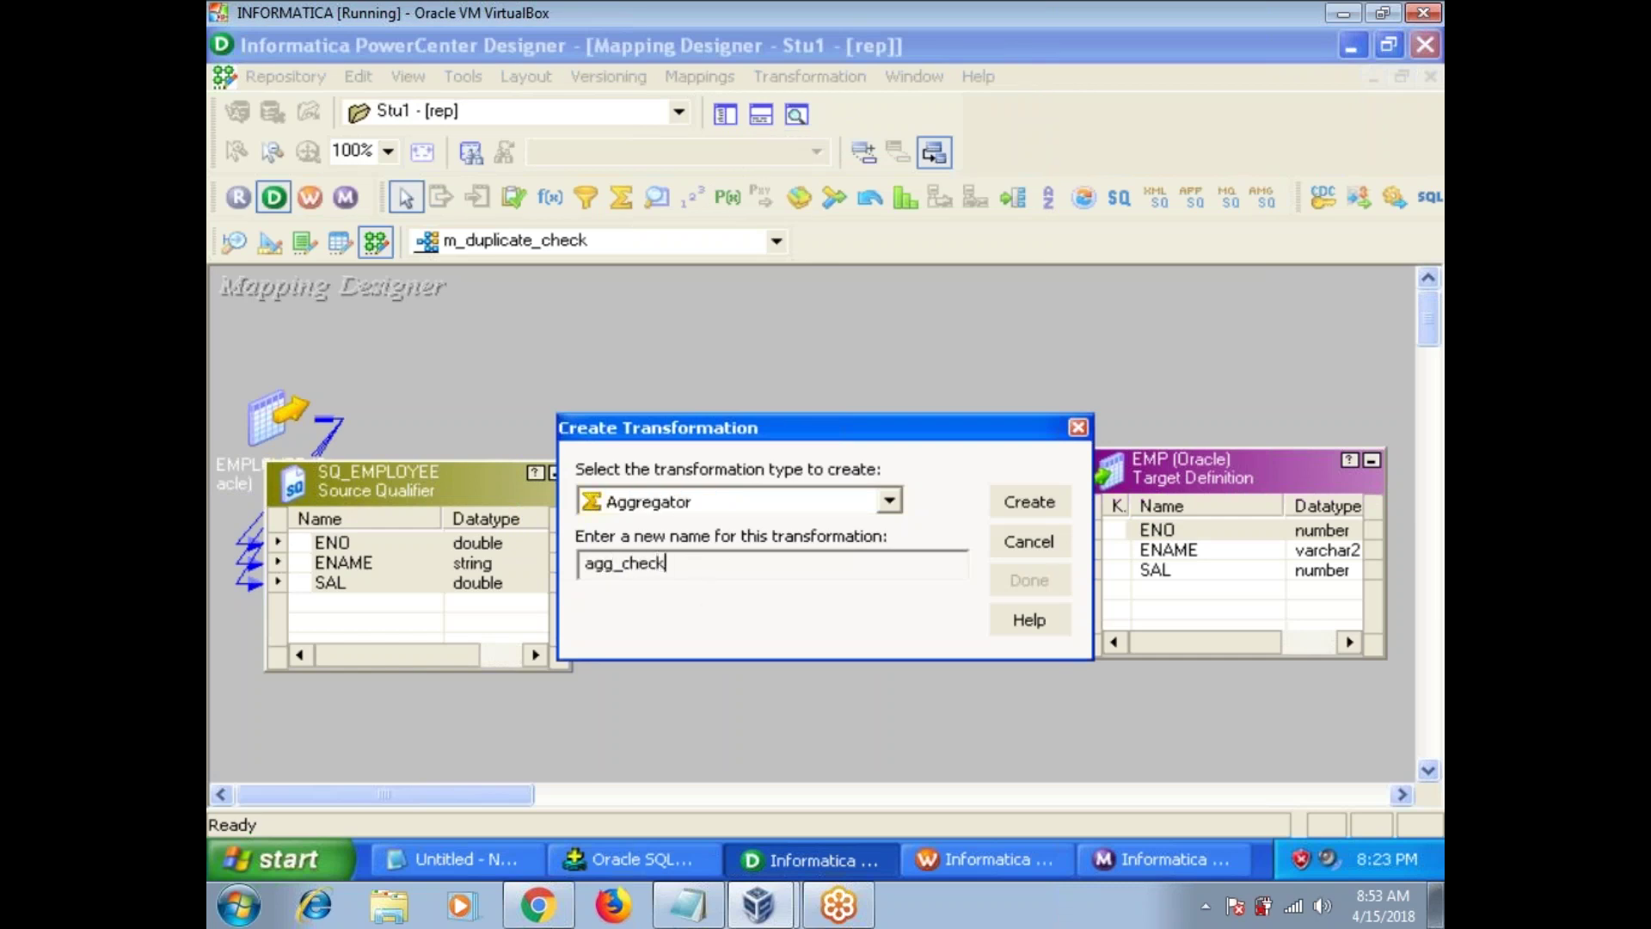
pyautogui.press('Return')
pyautogui.click(1027, 579)
pyautogui.moveTo(547, 439); pyautogui.dragTo(826, 497)
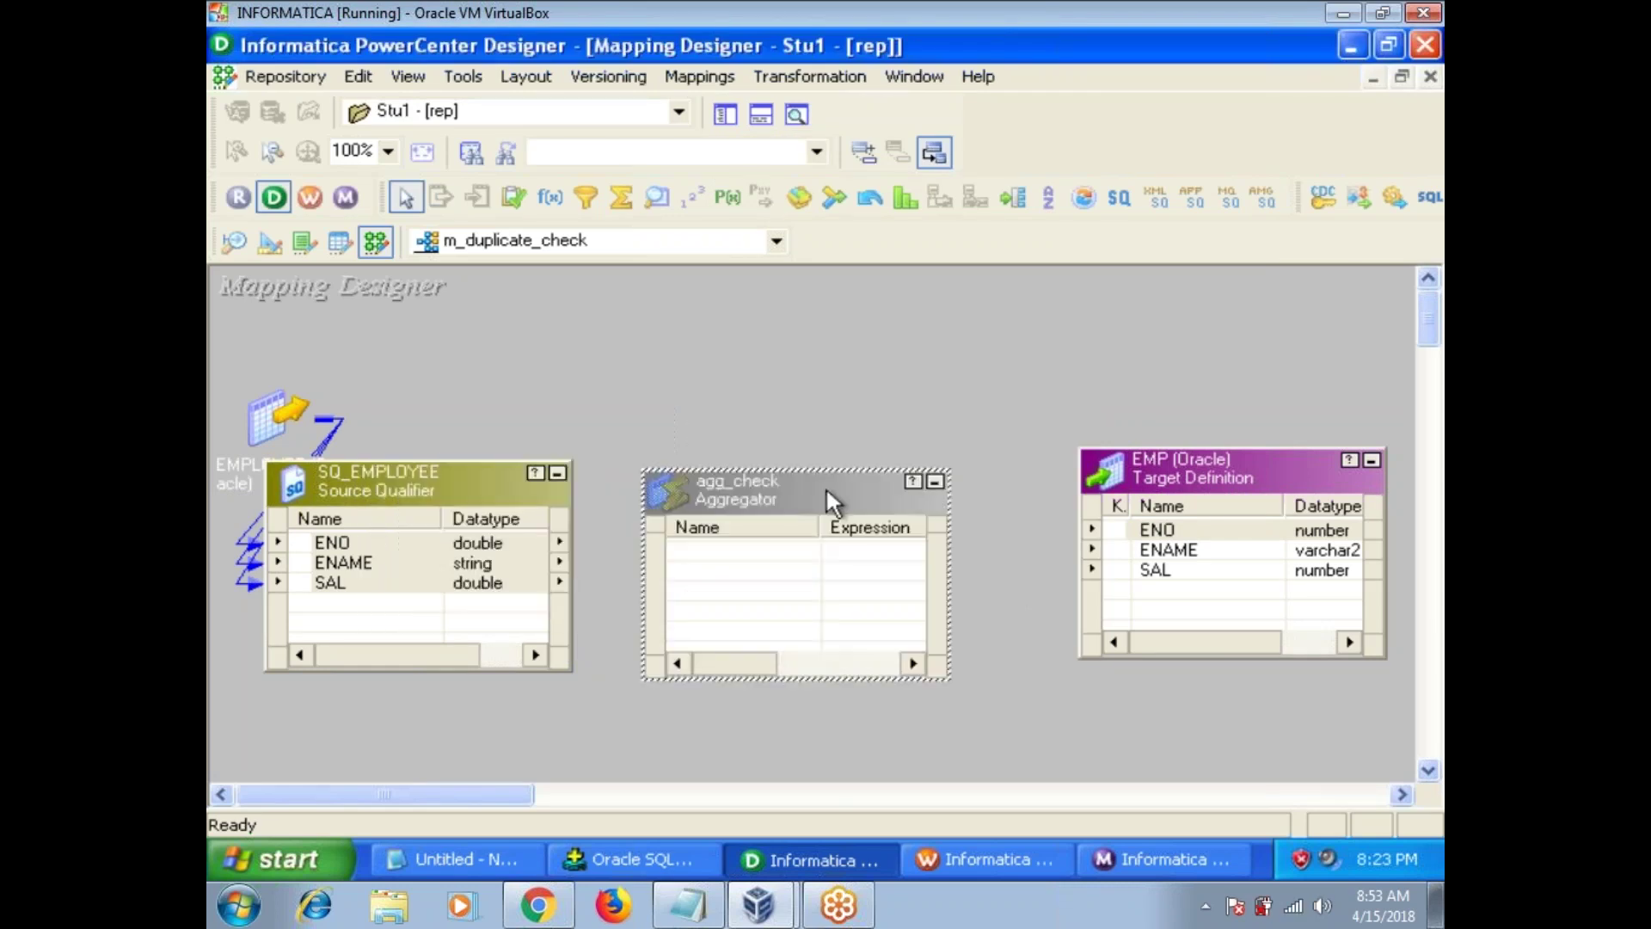
pyautogui.moveTo(490, 583); pyautogui.dragTo(520, 541)
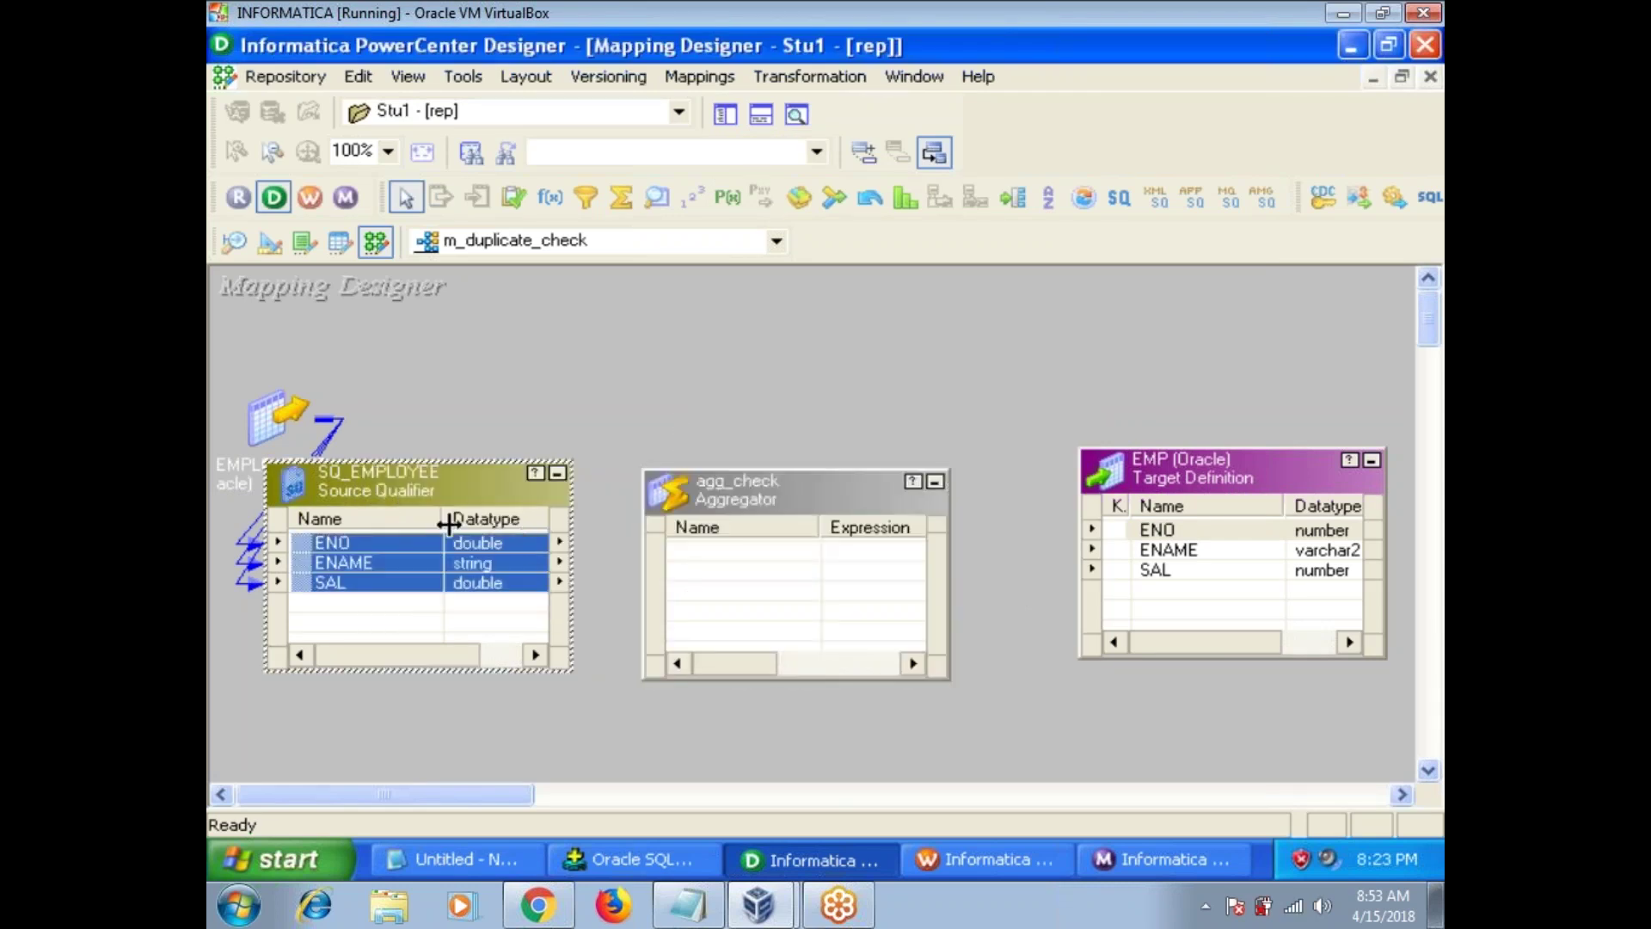
pyautogui.moveTo(300, 542)
pyautogui.mouseDown()
pyautogui.moveTo(708, 587)
pyautogui.moveTo(701, 570)
pyautogui.moveTo(706, 589)
pyautogui.moveTo(1135, 533)
pyautogui.mouseUp()
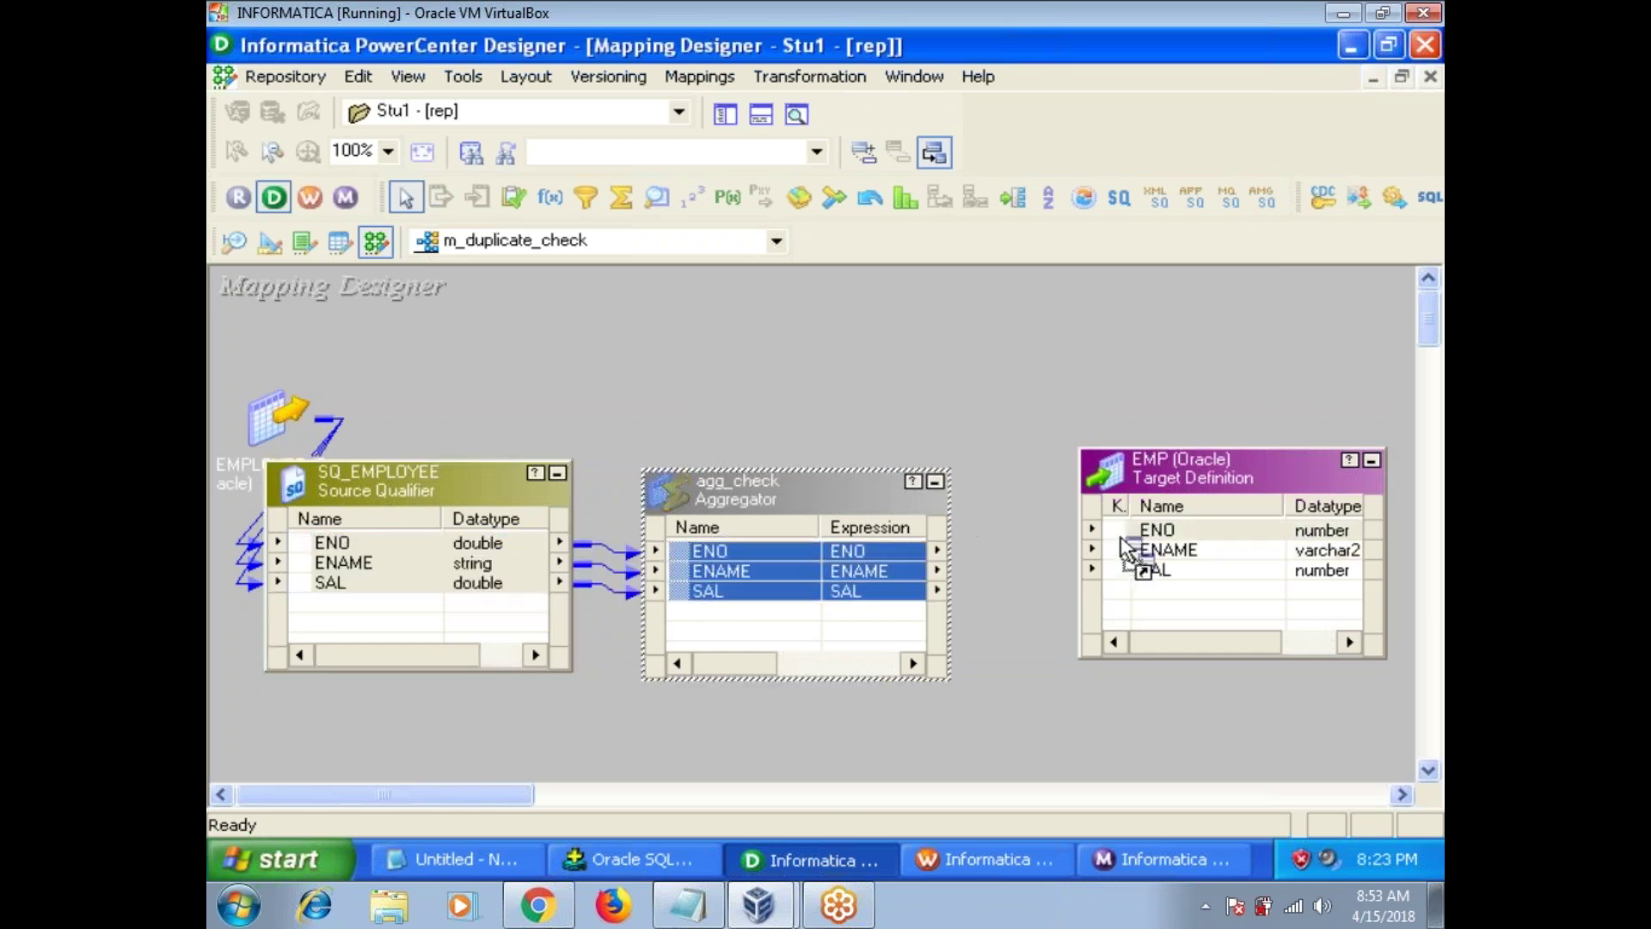
# Step: Set GroupBy on ENO, ENAME and SAL in agg_check and save the valid mapping
pyautogui.doubleClick(749, 480)
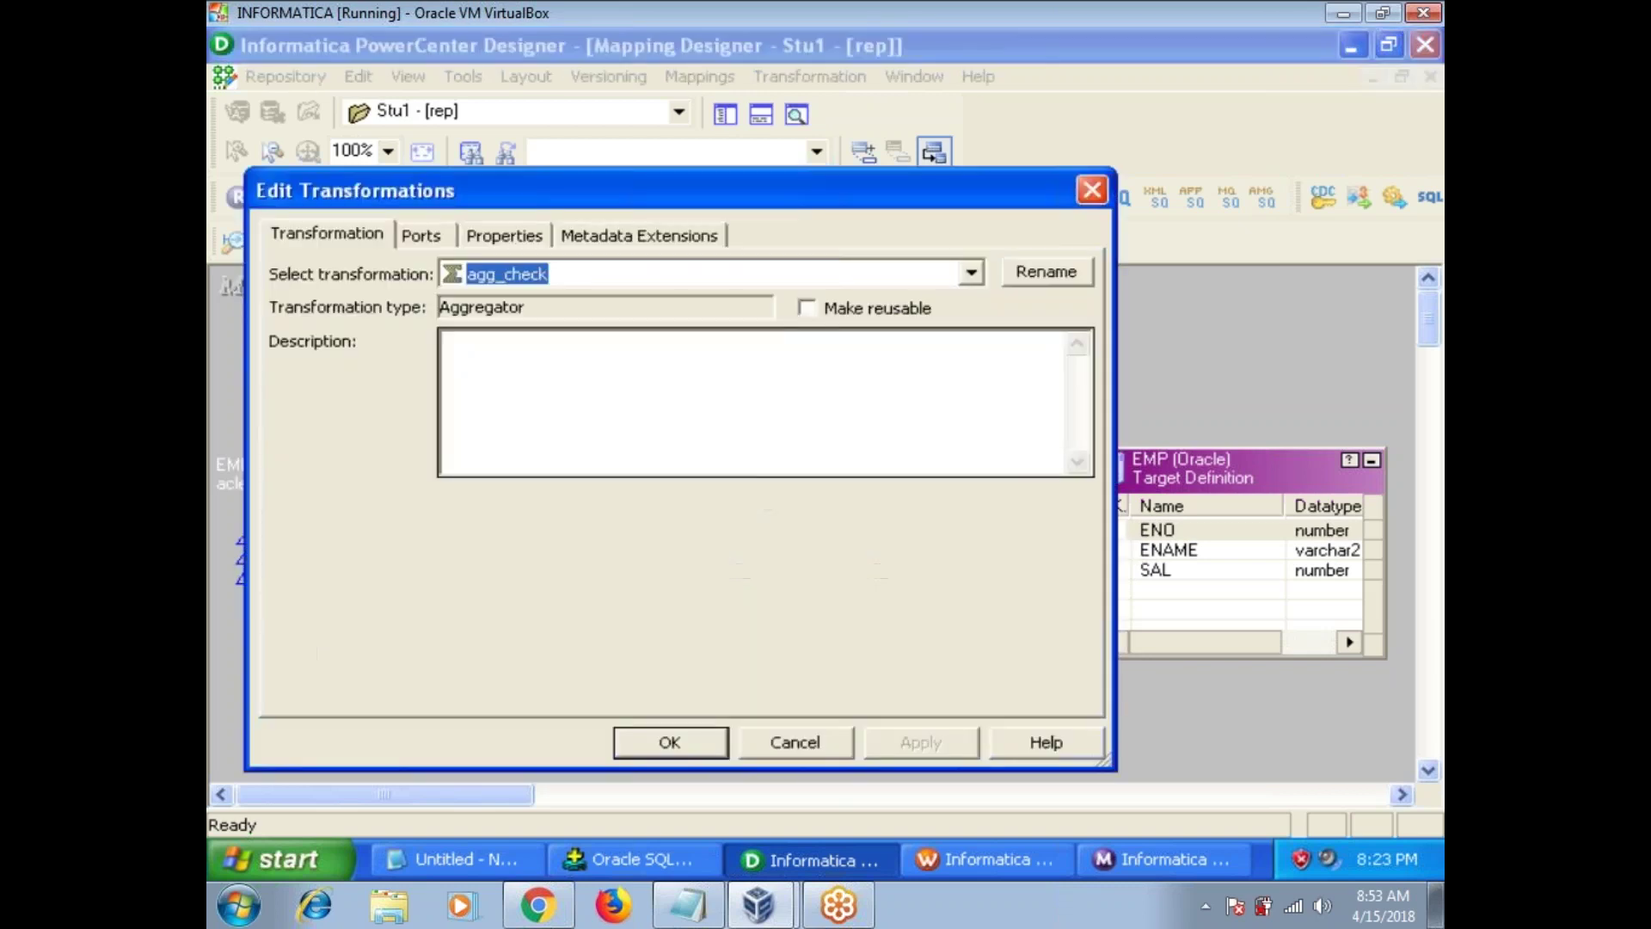
pyautogui.click(420, 235)
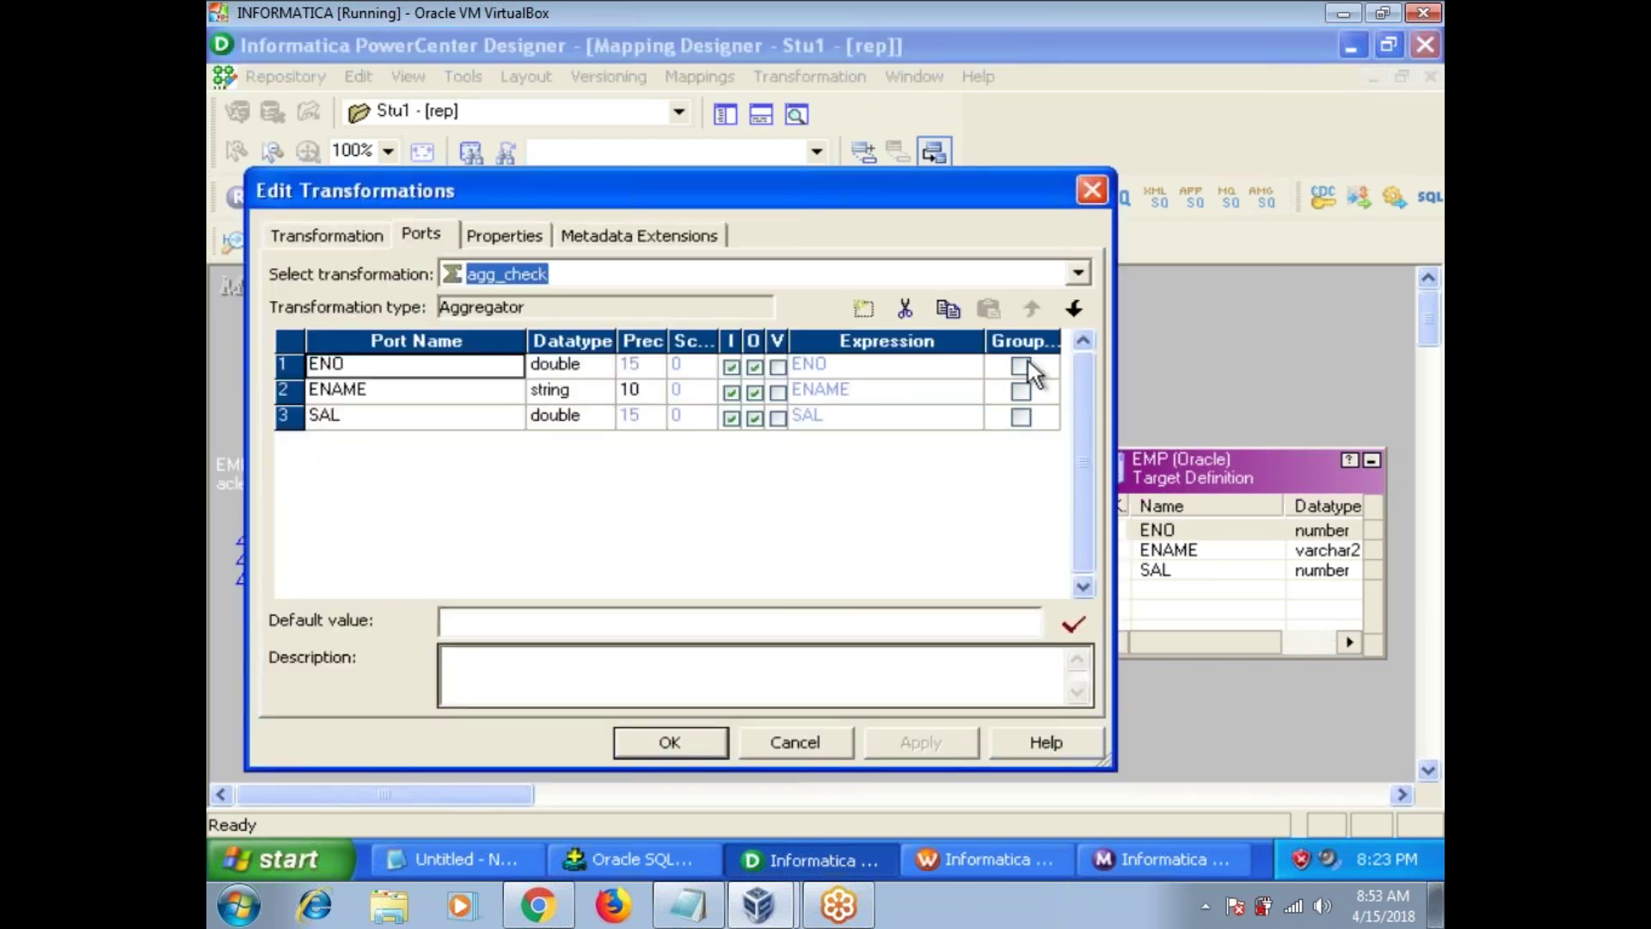
pyautogui.click(1020, 368)
pyautogui.click(1022, 417)
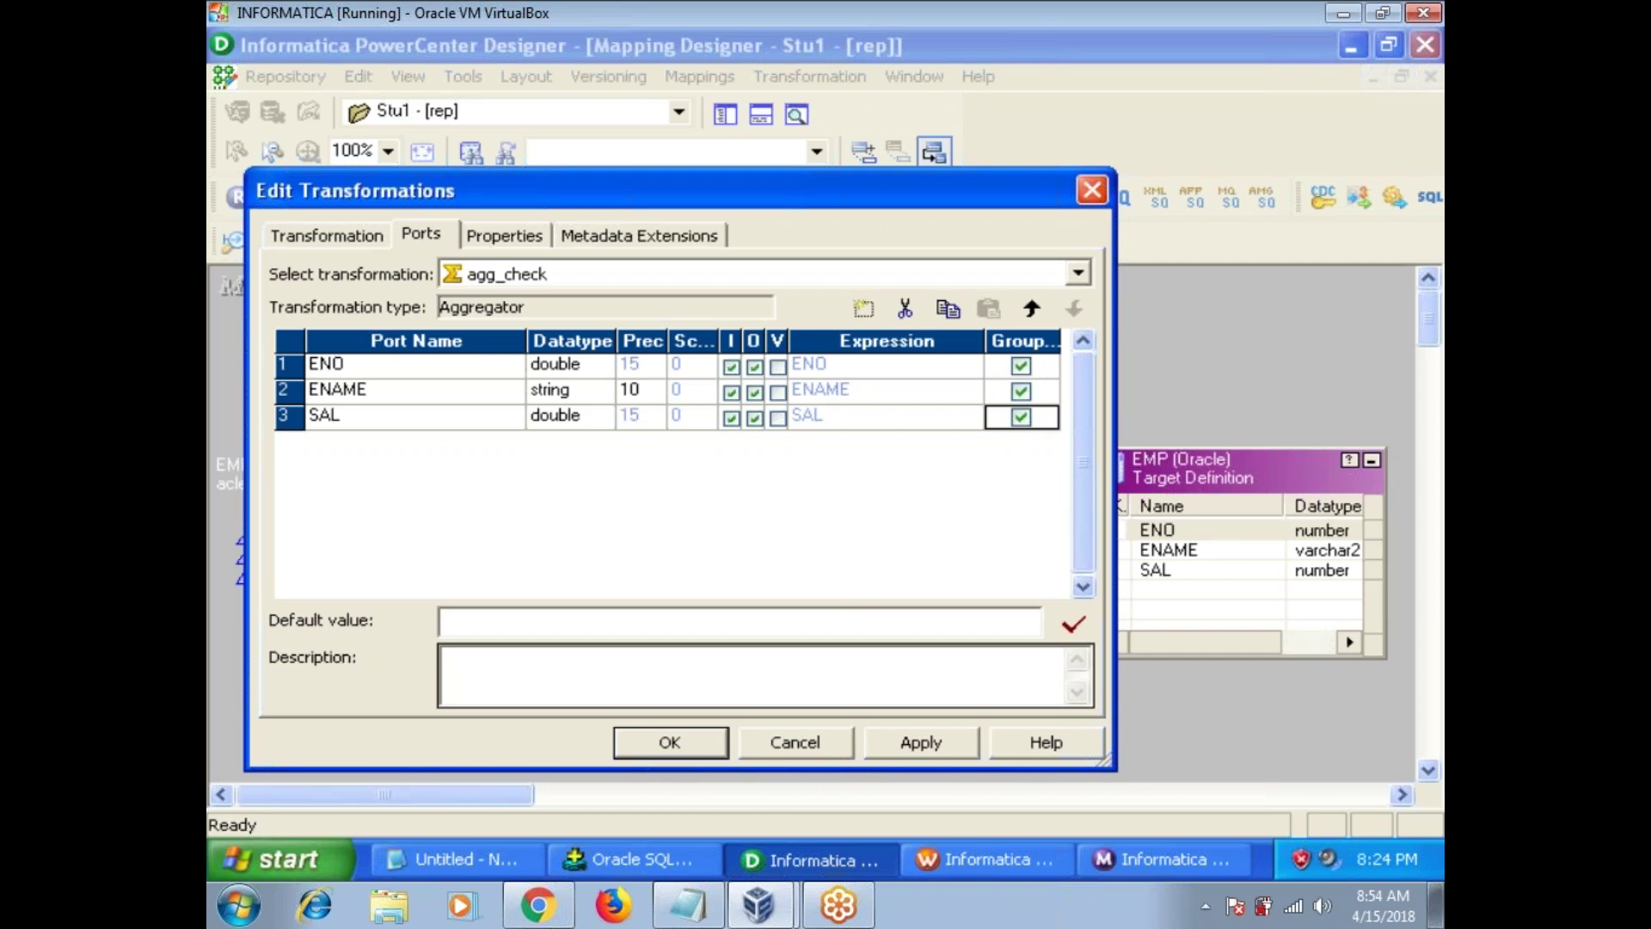
pyautogui.click(921, 744)
pyautogui.click(669, 744)
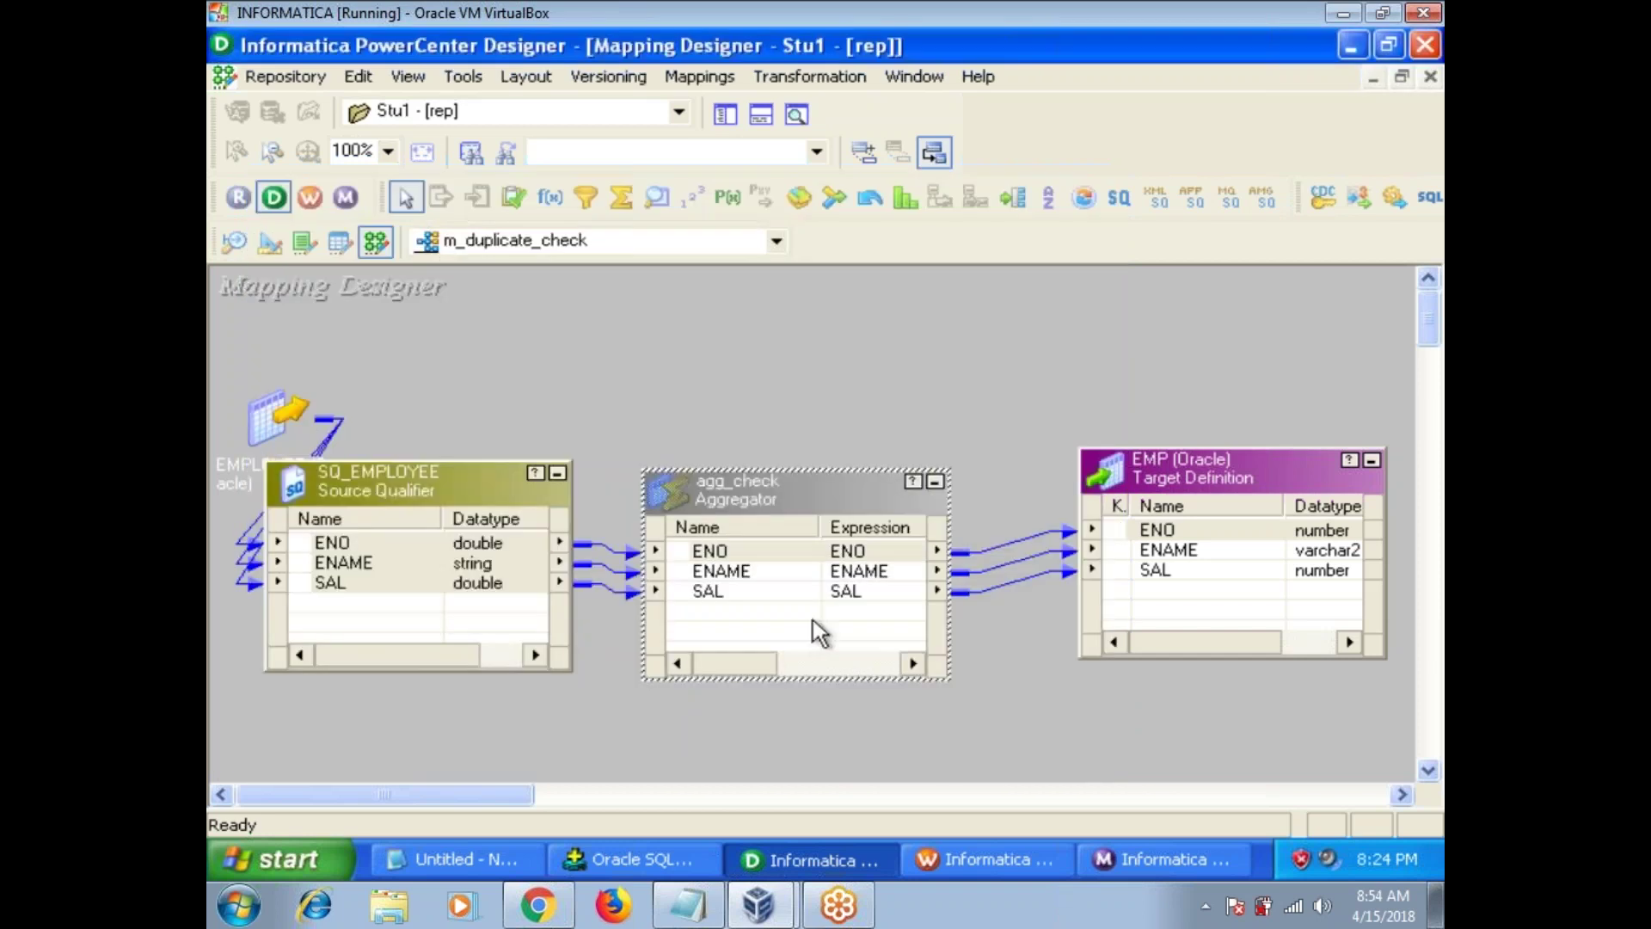
pyautogui.hotkey('ctrl', 's')
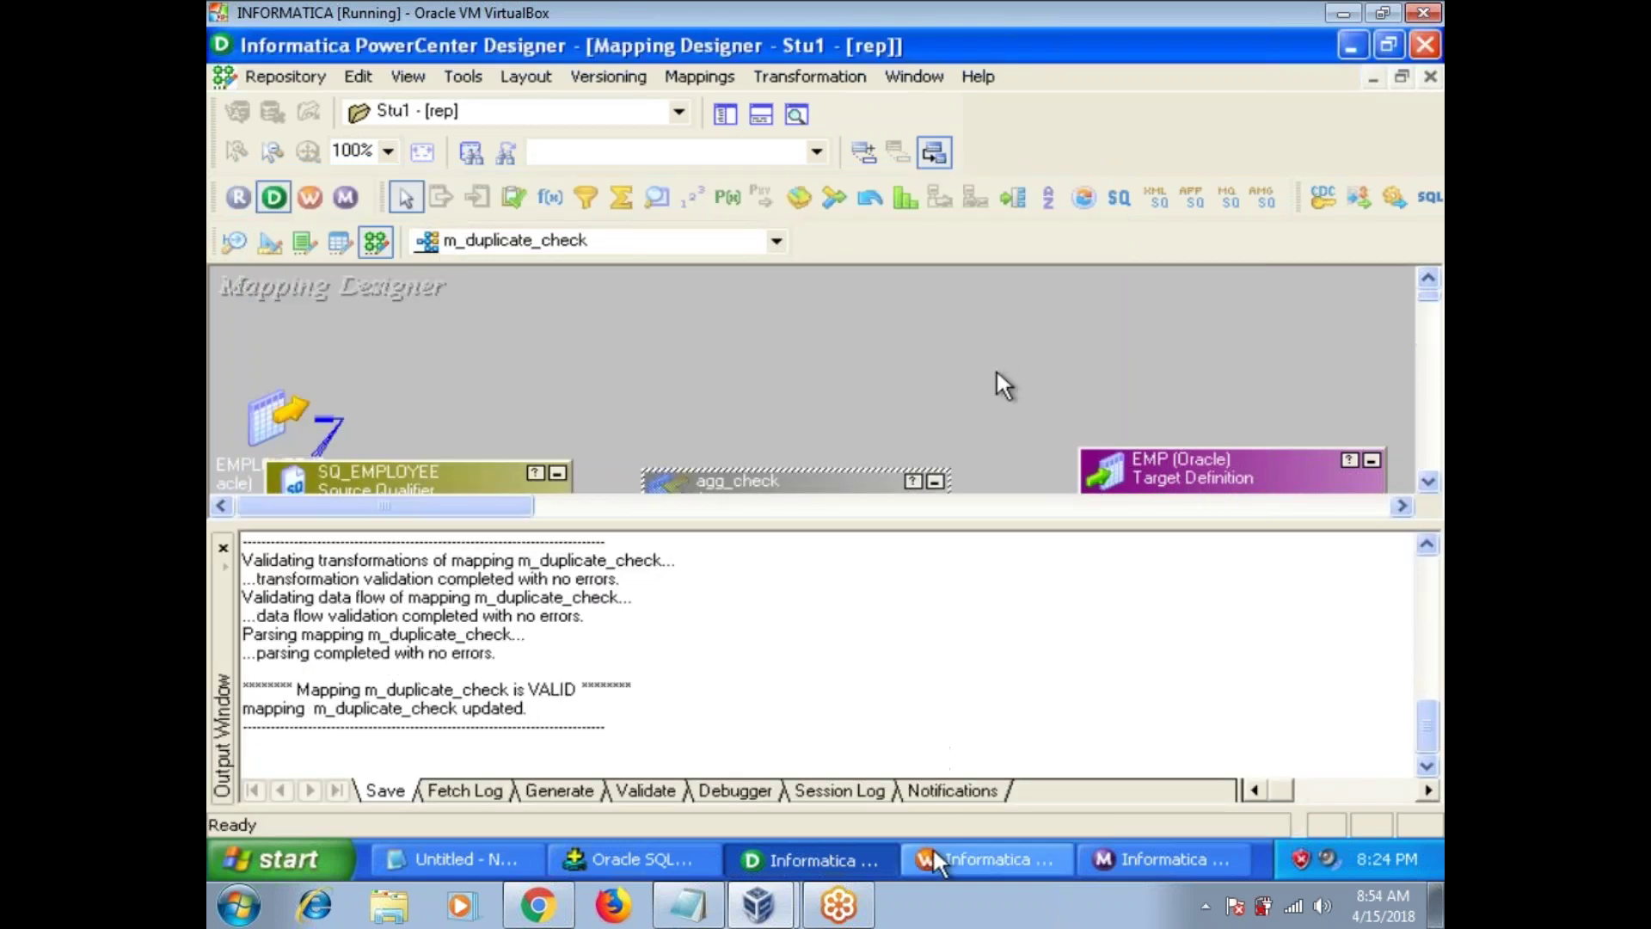
# Step: Refresh s_m_dup_check with the changed mapping and save it
pyautogui.click(994, 857)
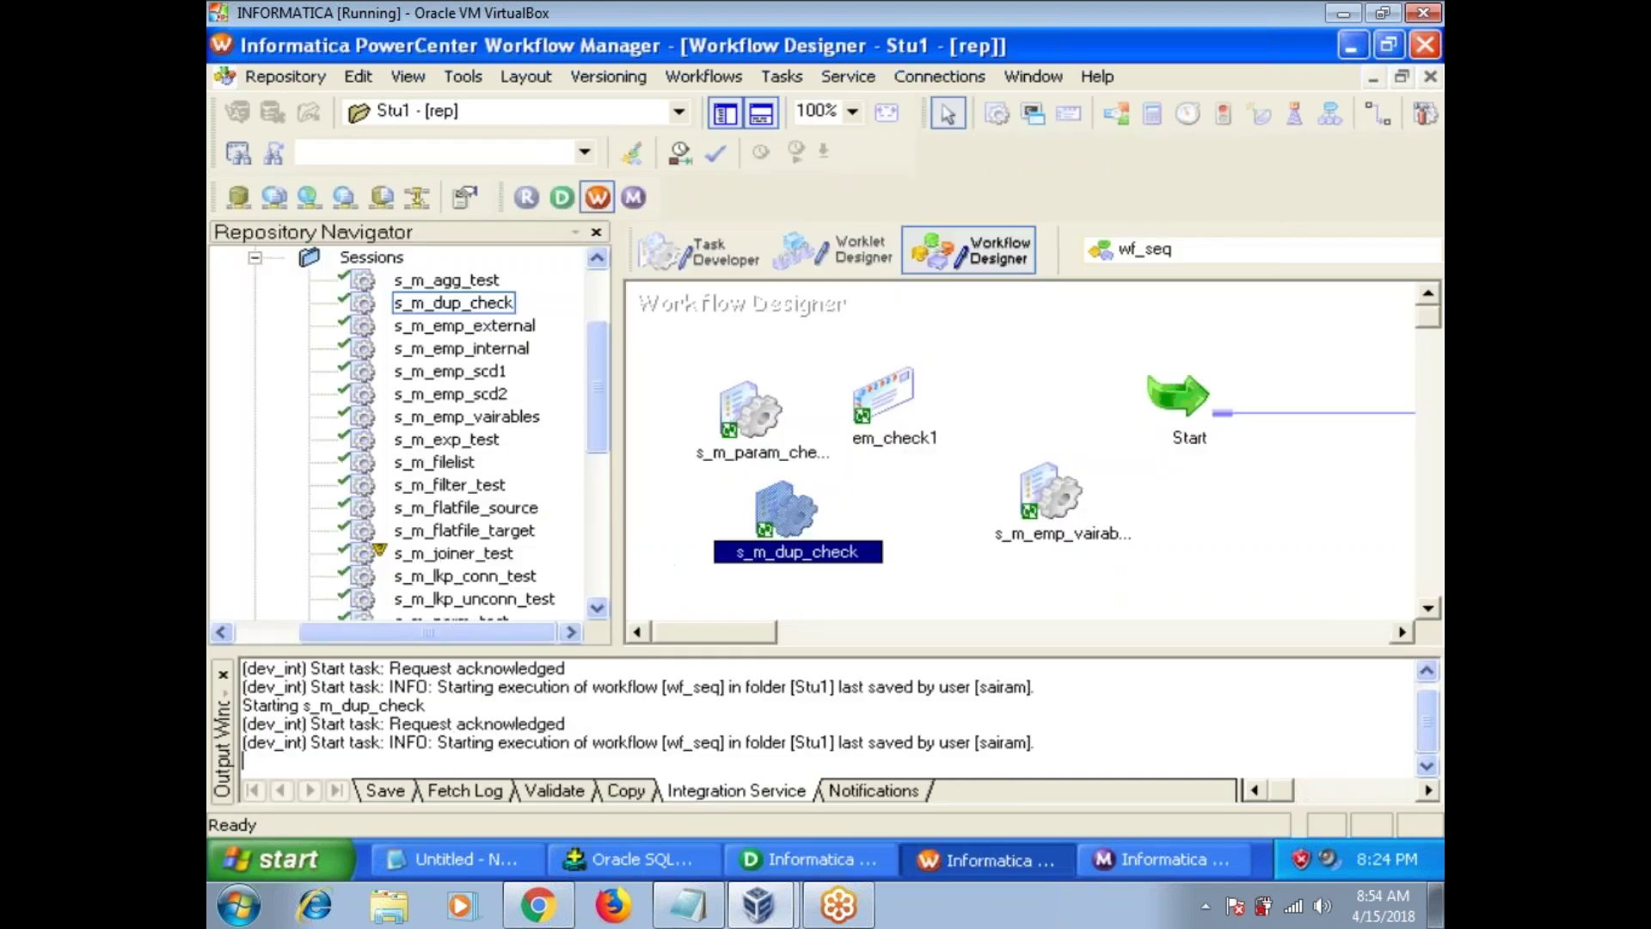
pyautogui.rightClick(794, 523)
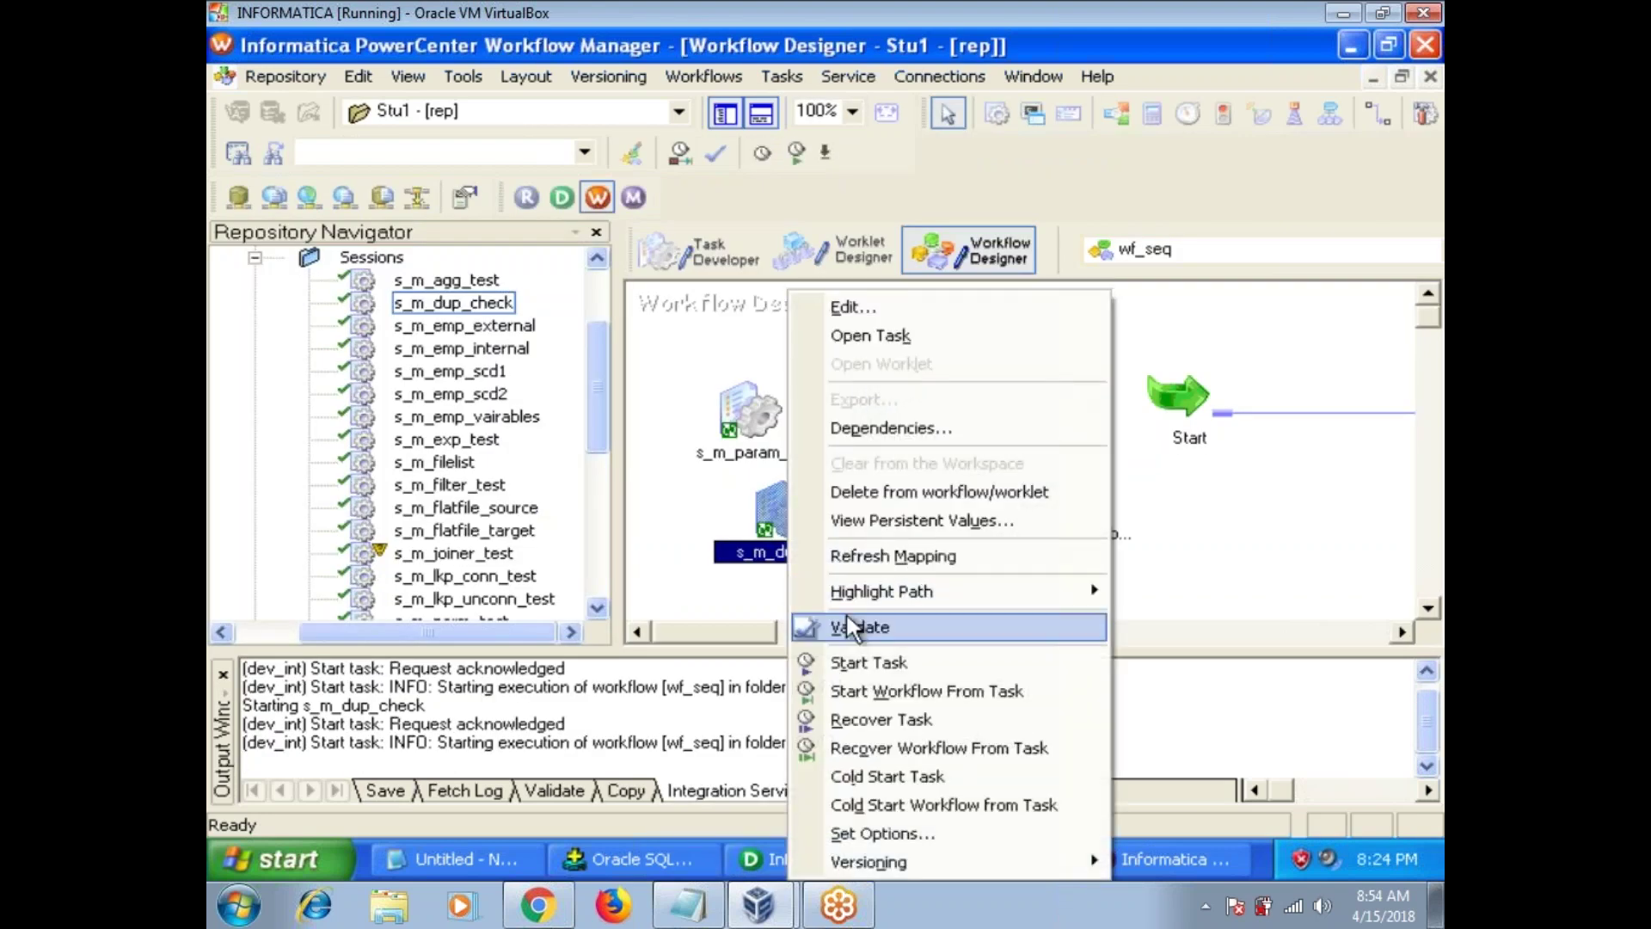
pyautogui.click(894, 555)
pyautogui.hotkey('ctrl', 's')
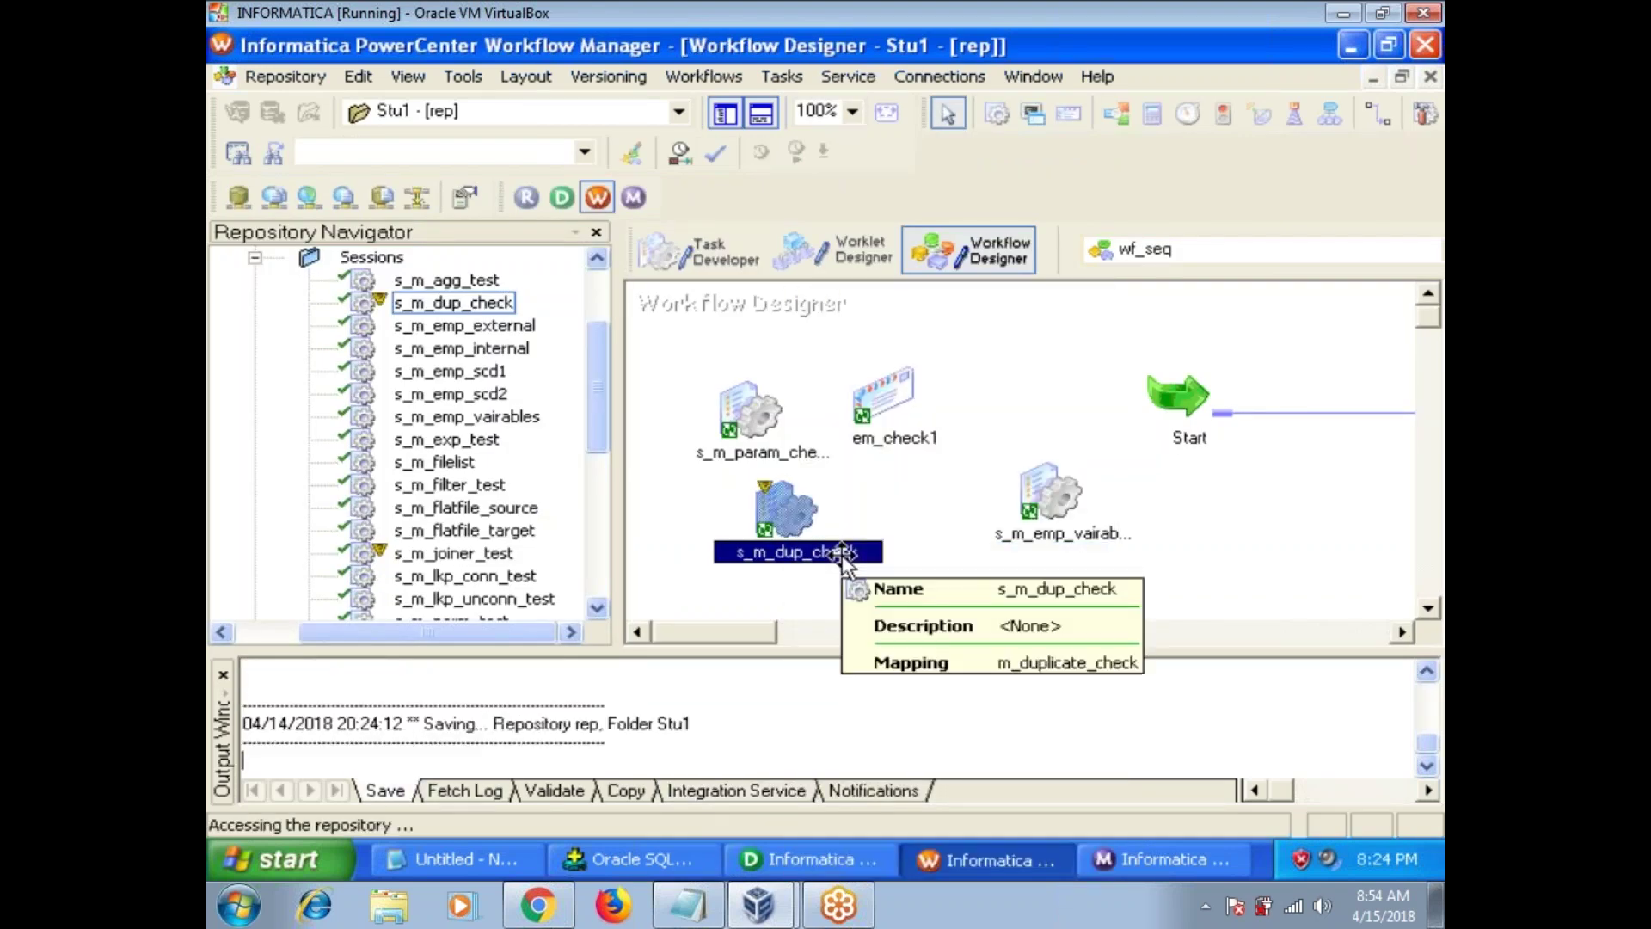
# Step: Truncate the emp table again in SQL*Plus
pyautogui.click(638, 860)
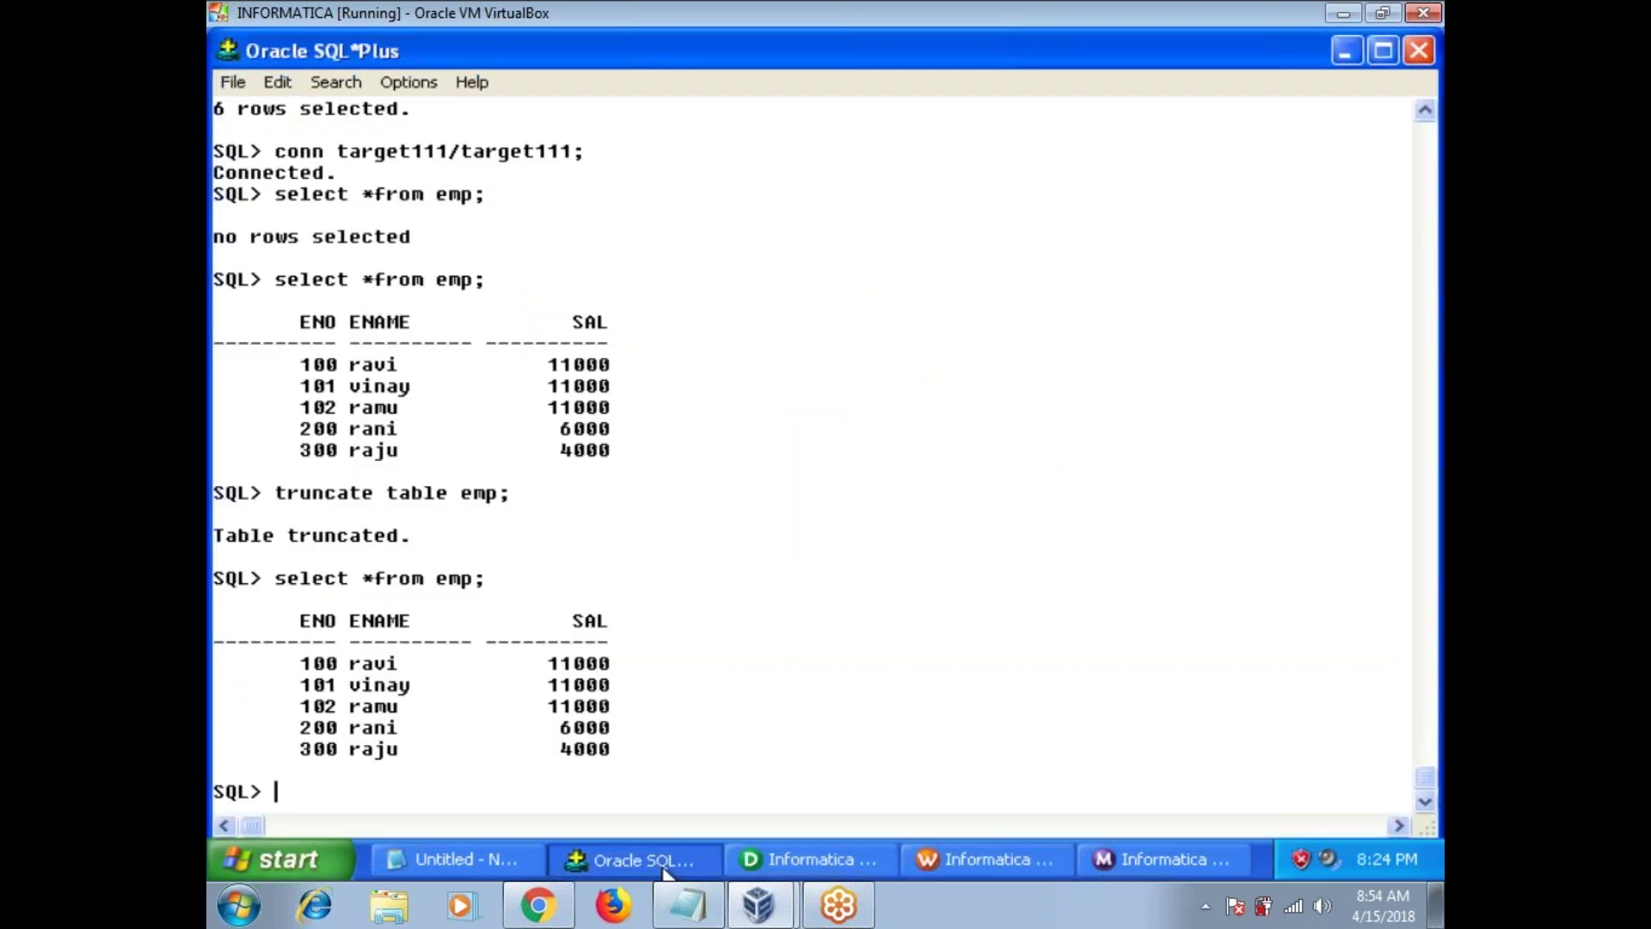
pyautogui.write('truncate ta')
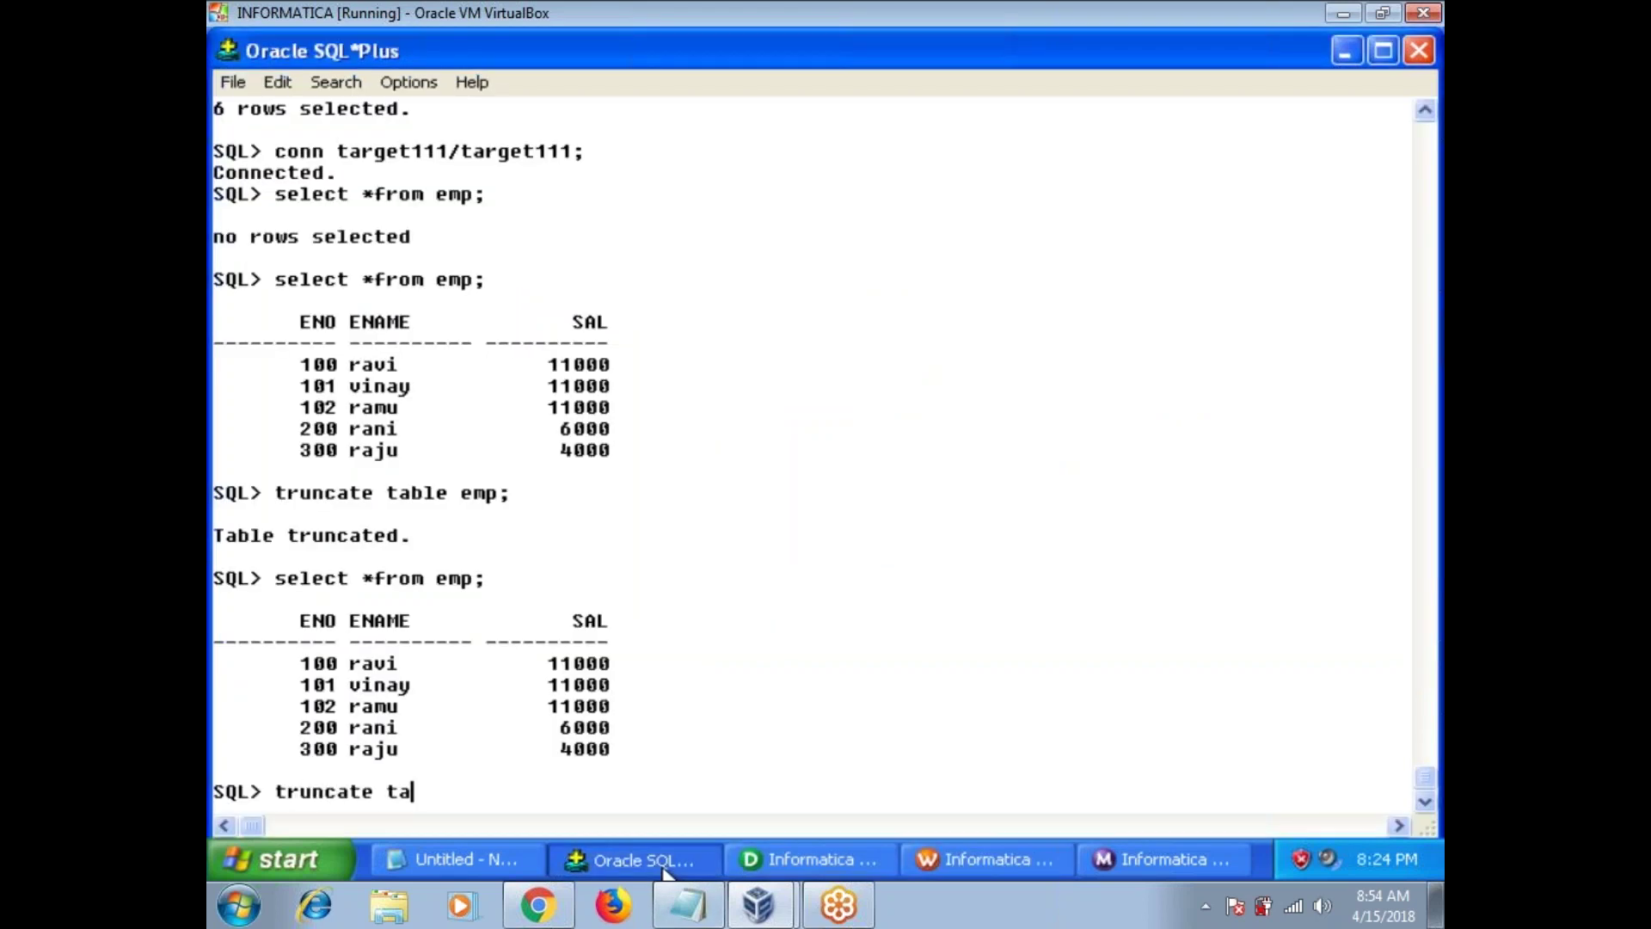
pyautogui.write('ble emp;')
pyautogui.press('Return')
pyautogui.hotkey('alt', 'Tab')
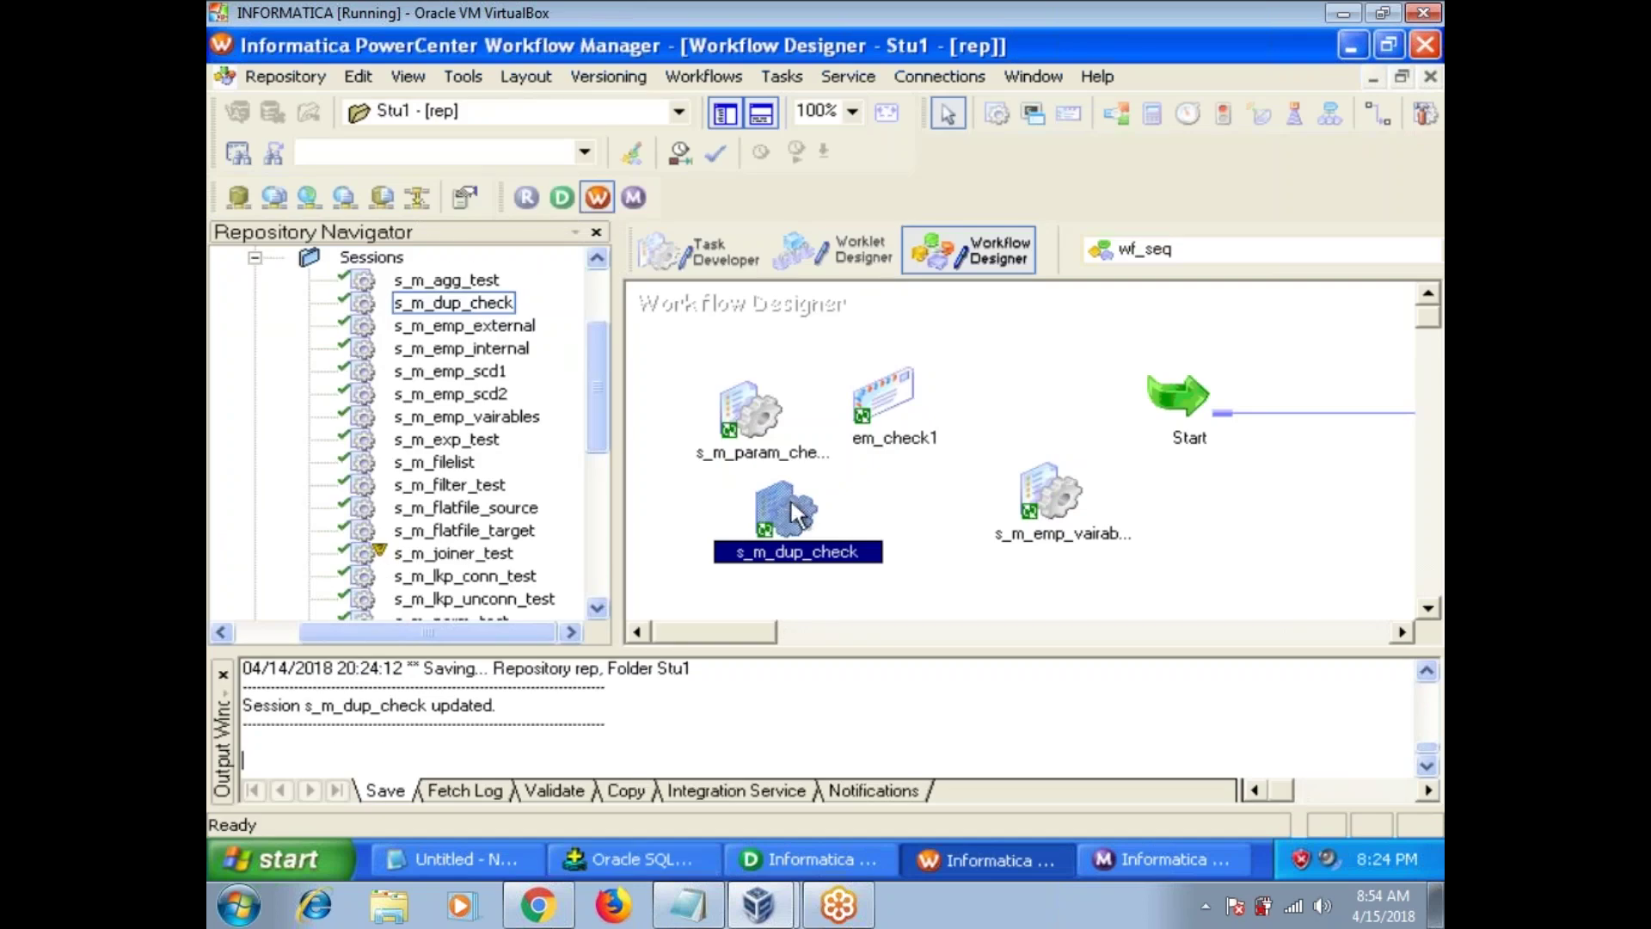
# Step: Start the s_m_dup_check session and confirm 5 of 6 source rows loaded into EMP
pyautogui.rightClick(788, 510)
pyautogui.click(848, 659)
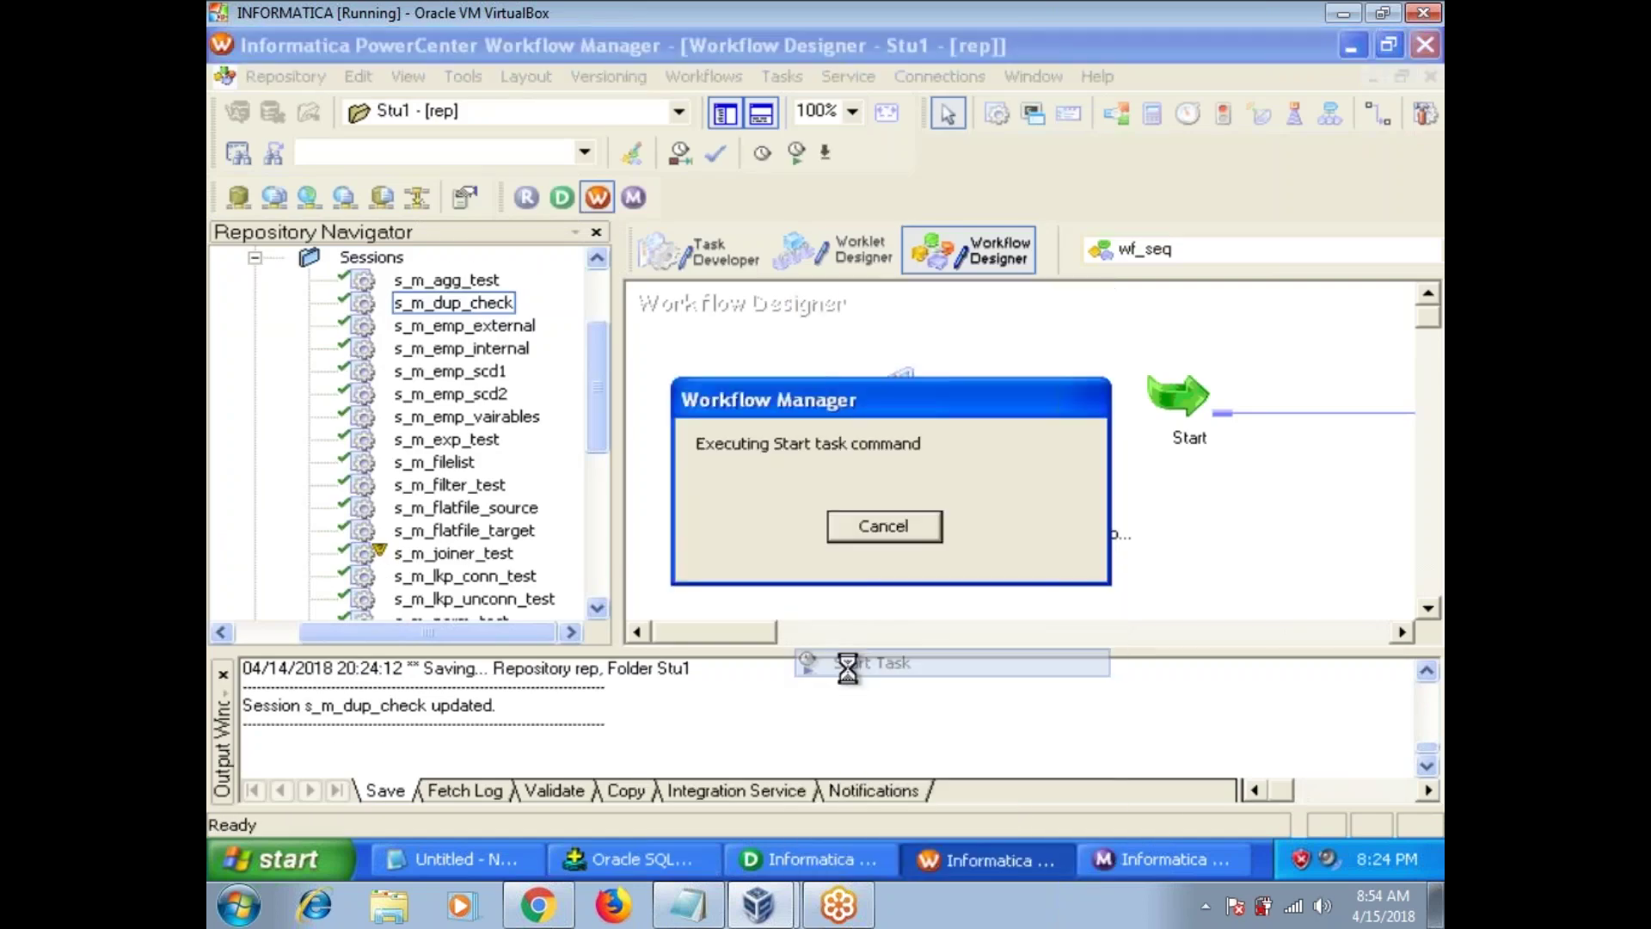
pyautogui.click(1136, 847)
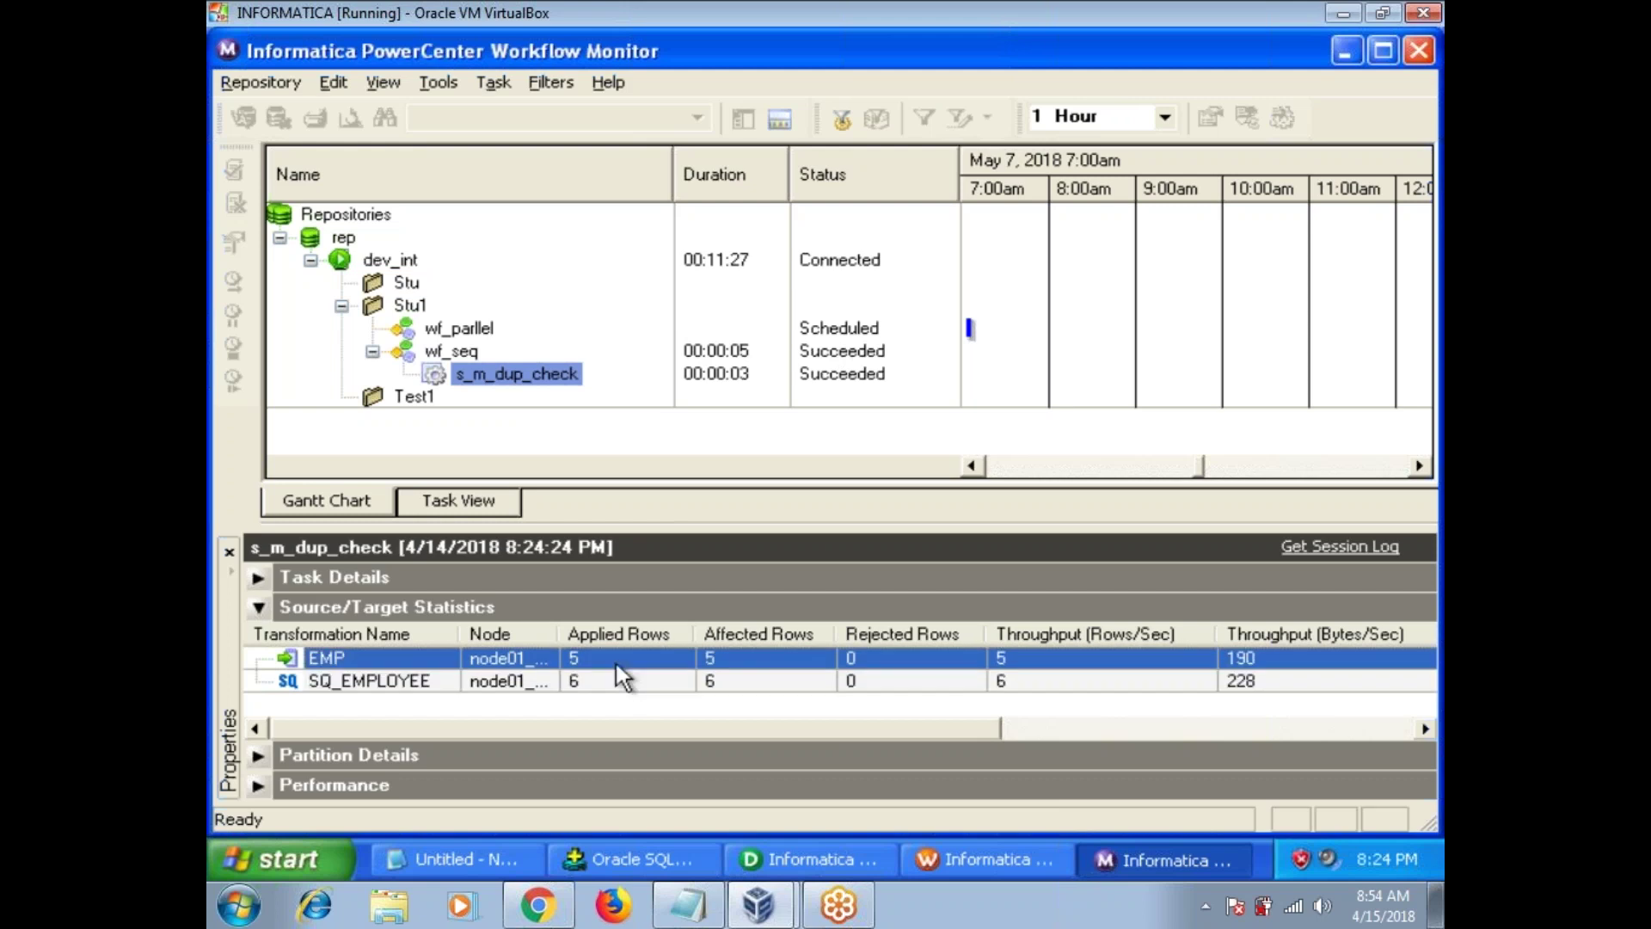
pyautogui.hotkey('alt', 'Tab')
# Step: Run 'select *from emp;' in SQL*Plus to confirm five unique rows with no duplicate raju
pyautogui.click(639, 859)
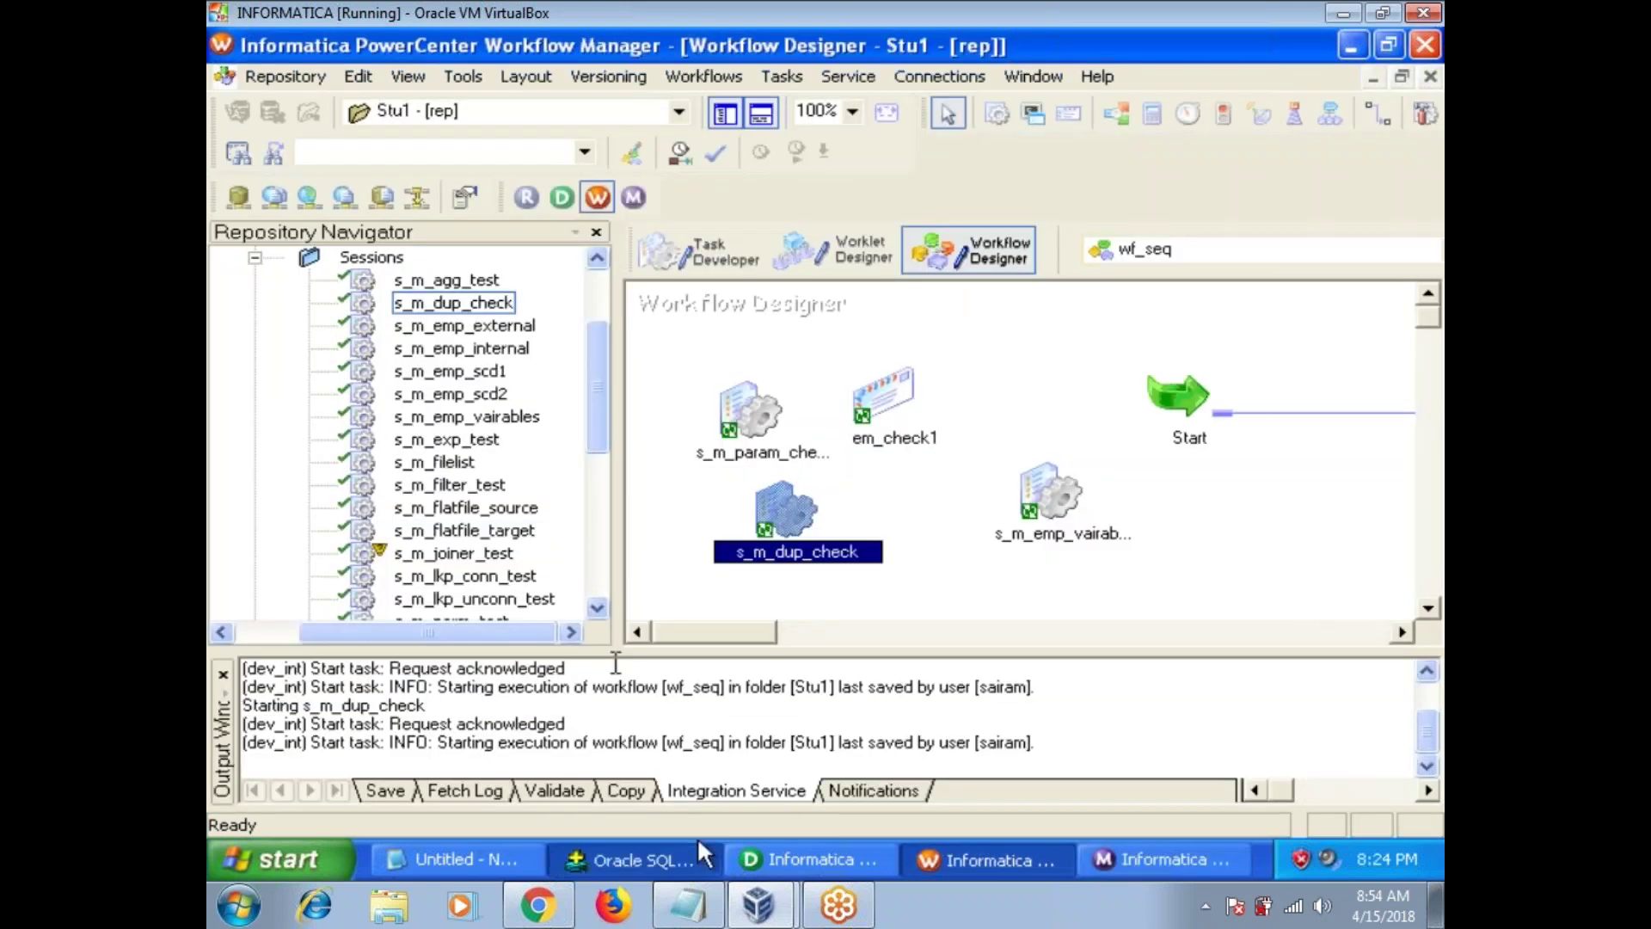
pyautogui.write('select *')
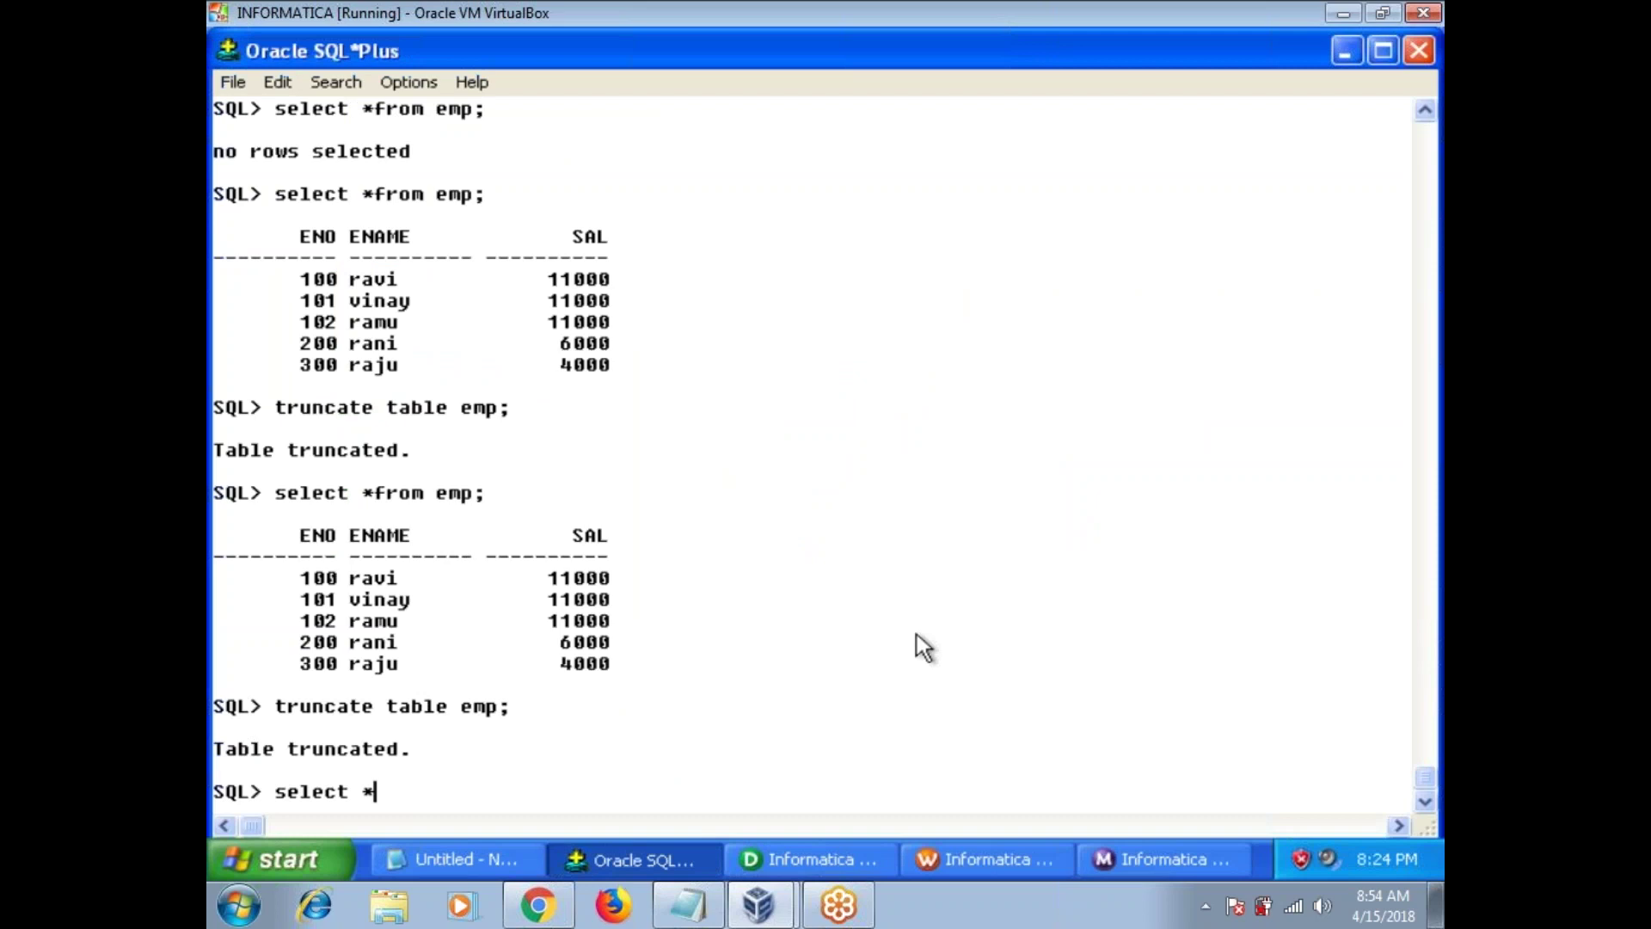
pyautogui.write('from emp;')
pyautogui.press('Return')
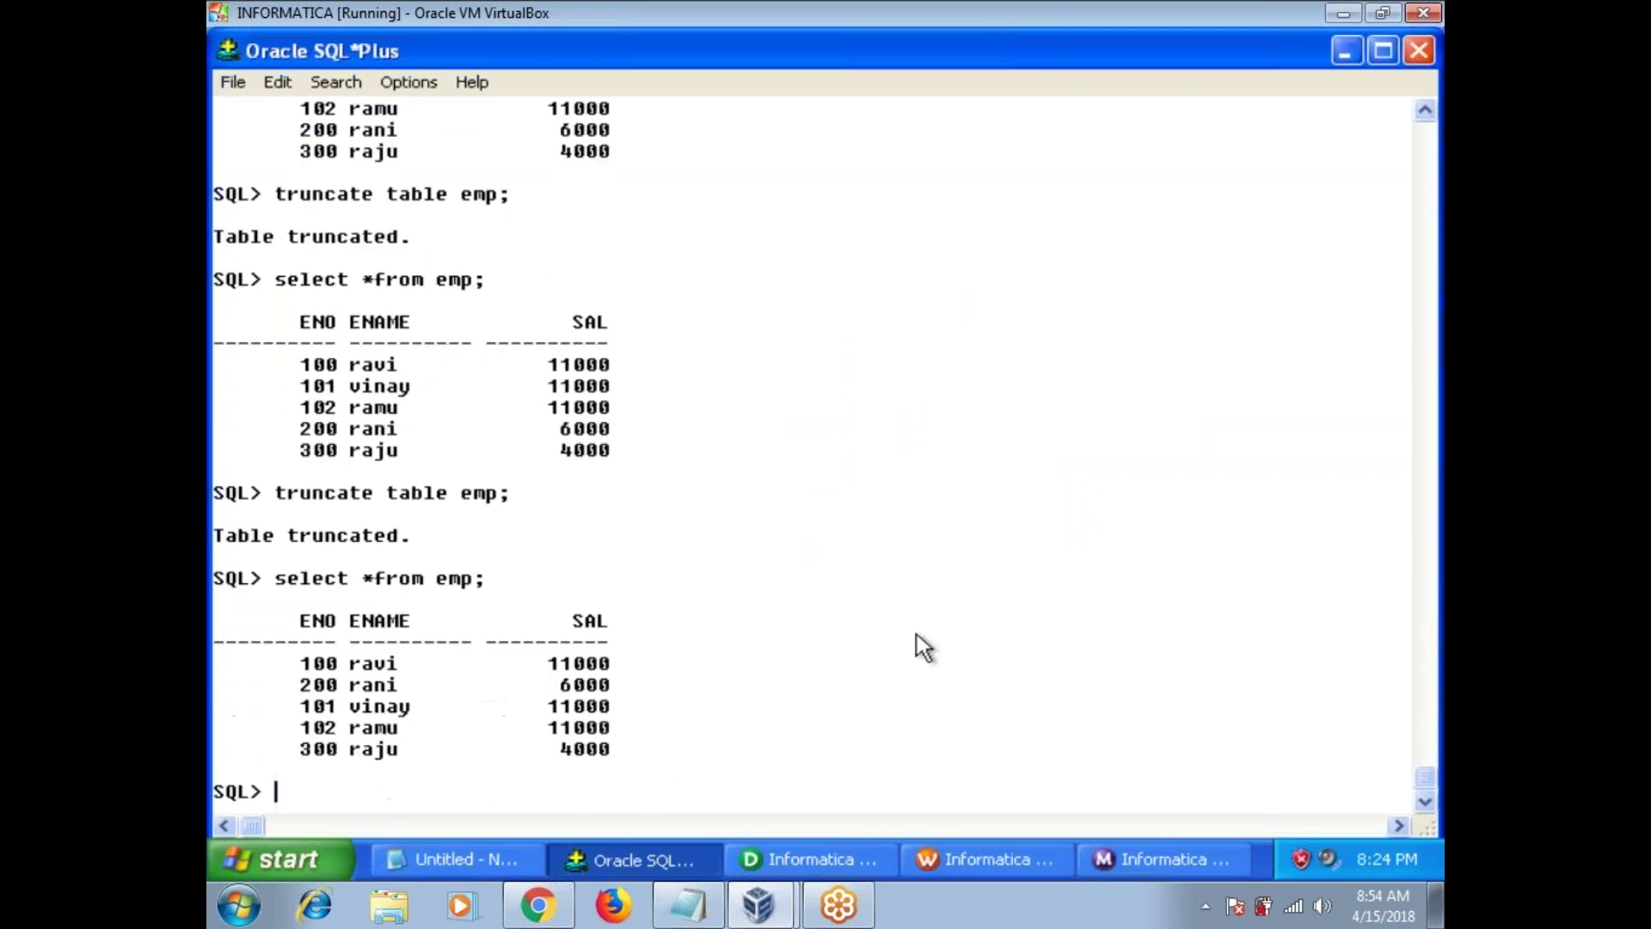